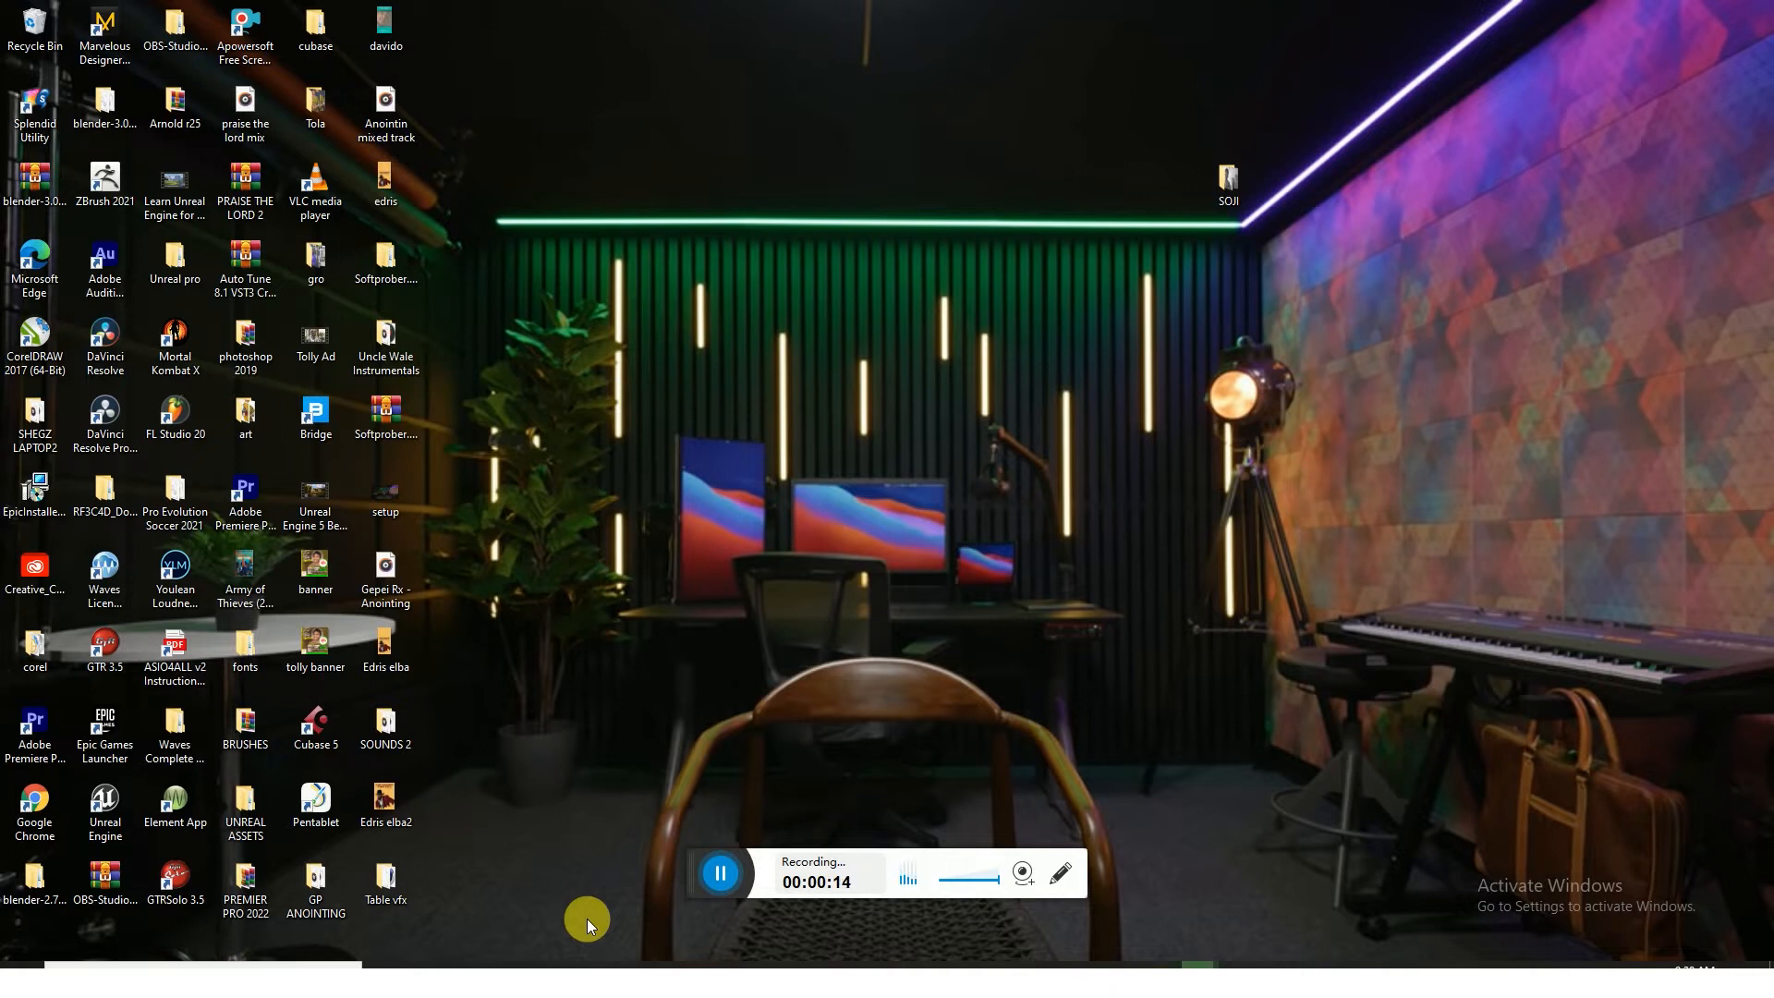
{"action": "left_click", "coordinate": [697, 876]}
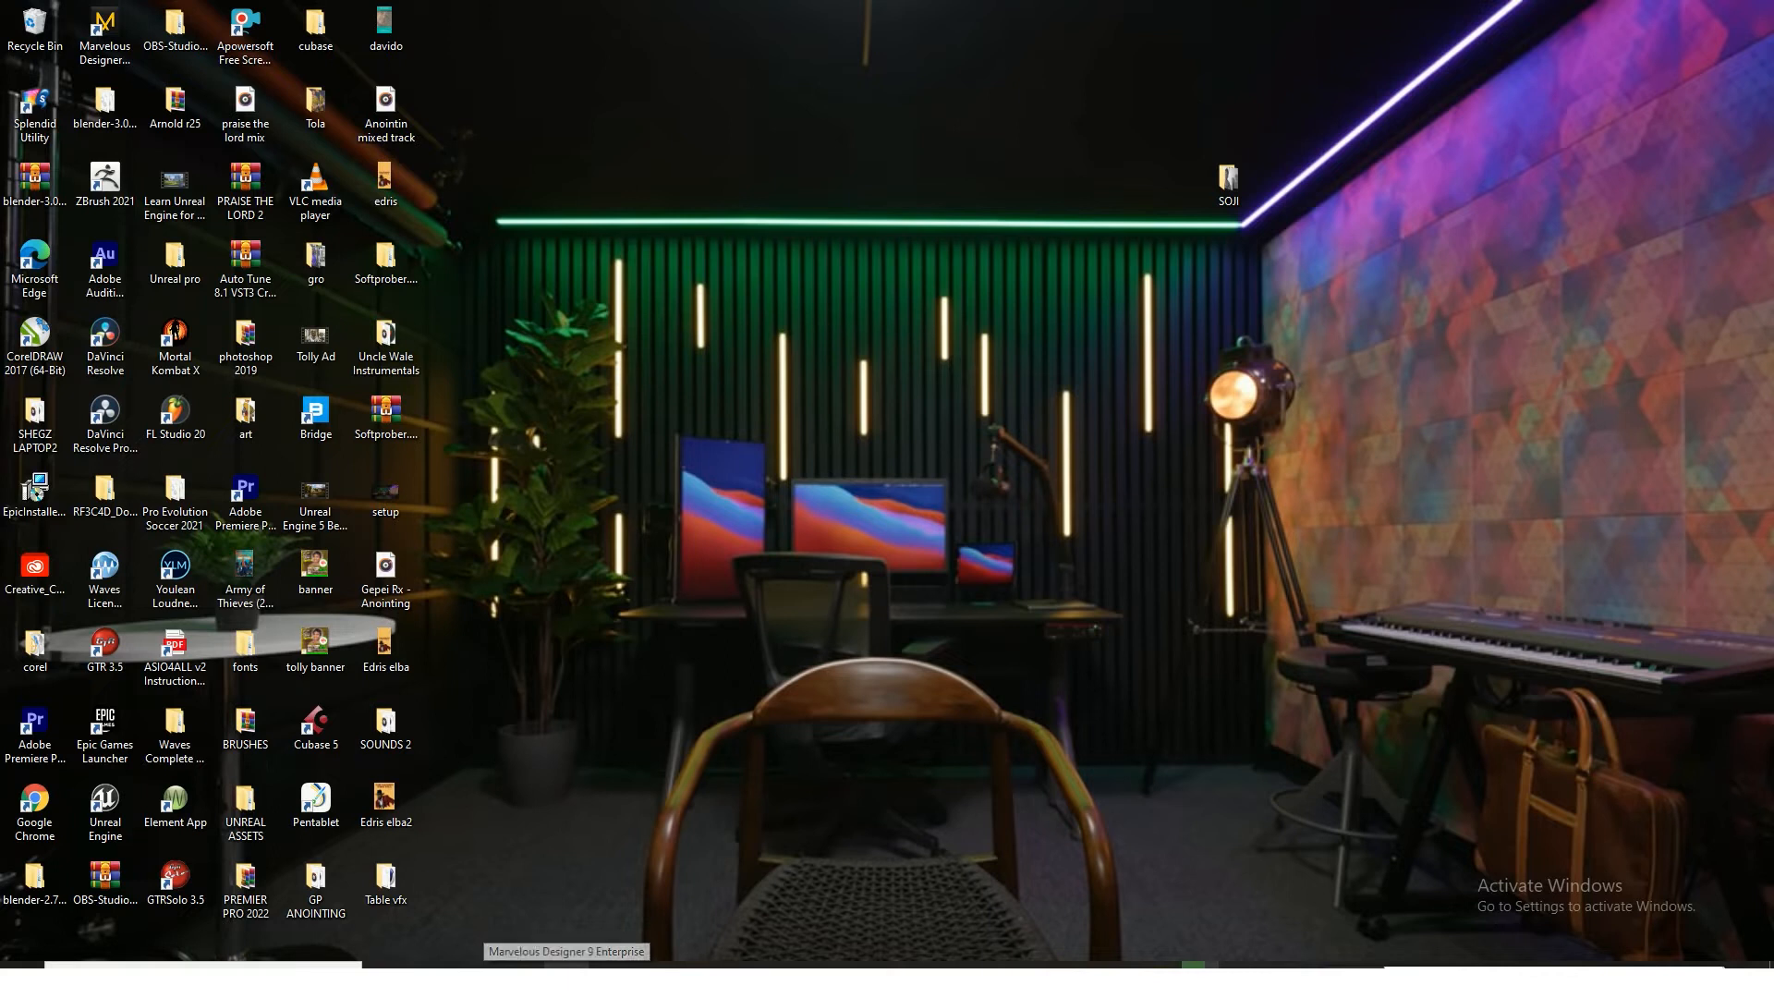
Switch to the Mixamo page in the browser, view the XBot preview, and browse the character library
{"action": "left_click", "coordinate": [533, 962]}
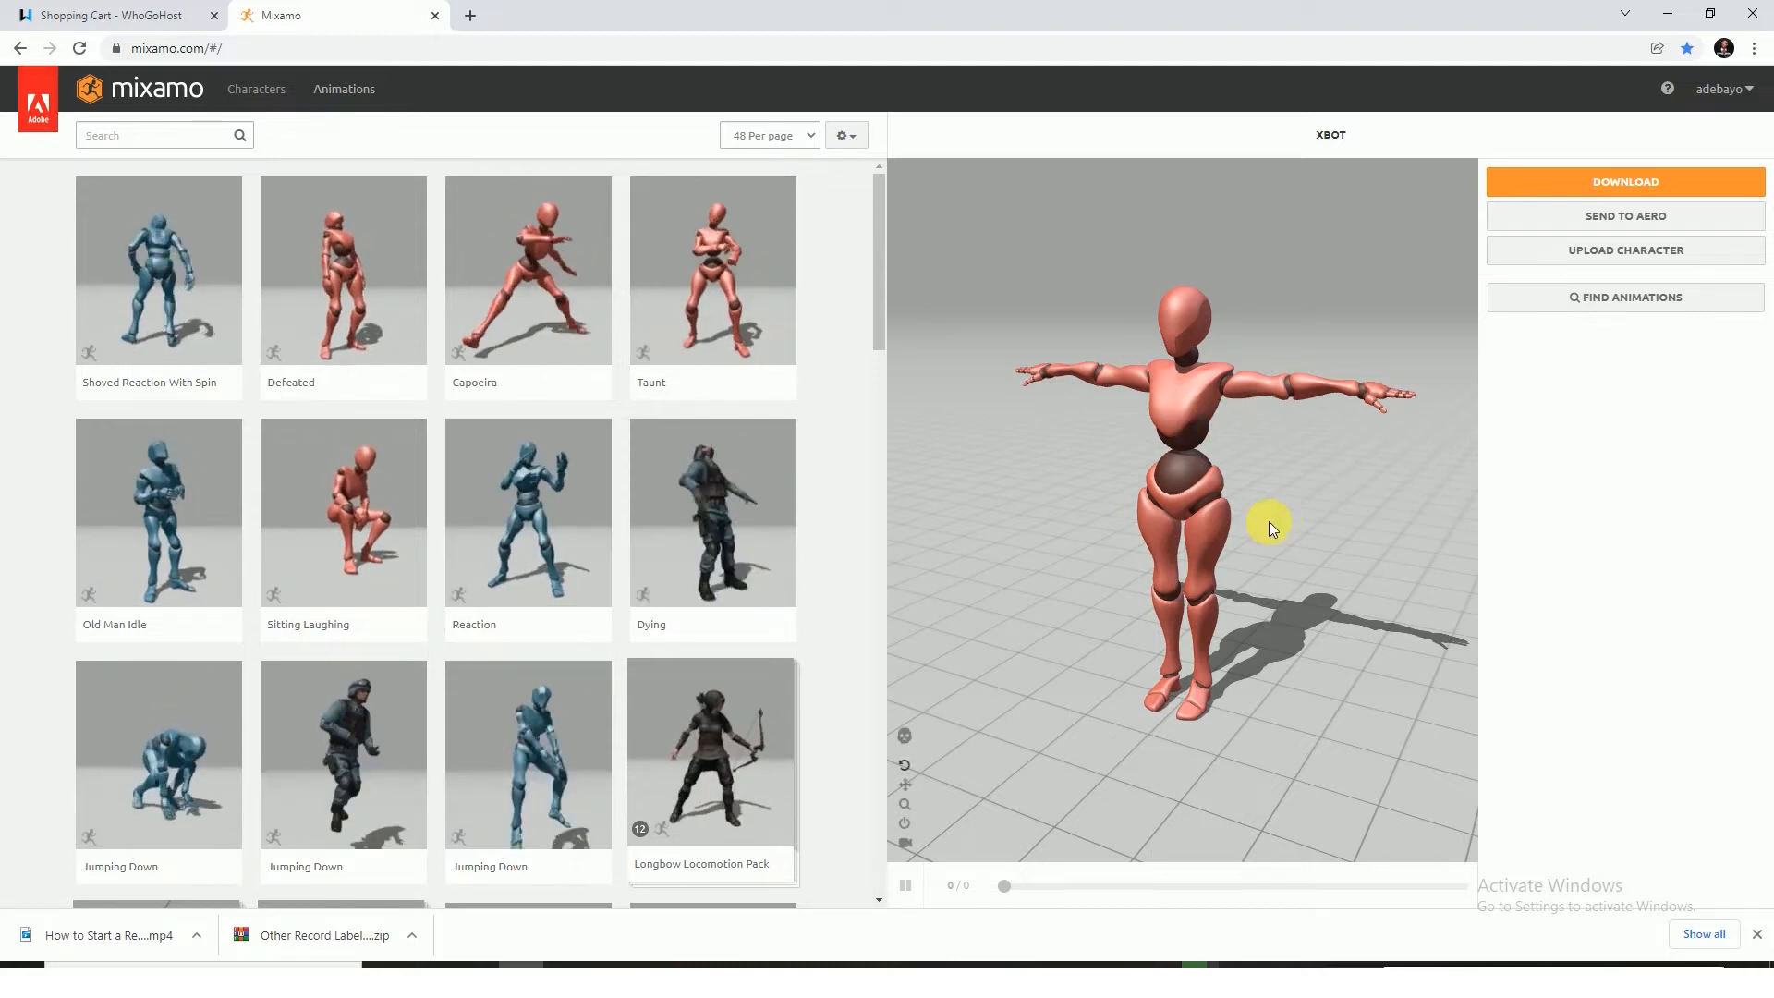
{"action": "mouse_move", "coordinate": [1279, 536]}
{"action": "left_mouse_down"}
{"action": "mouse_move", "coordinate": [1335, 528]}
{"action": "mouse_move", "coordinate": [1245, 547]}
{"action": "left_mouse_up"}
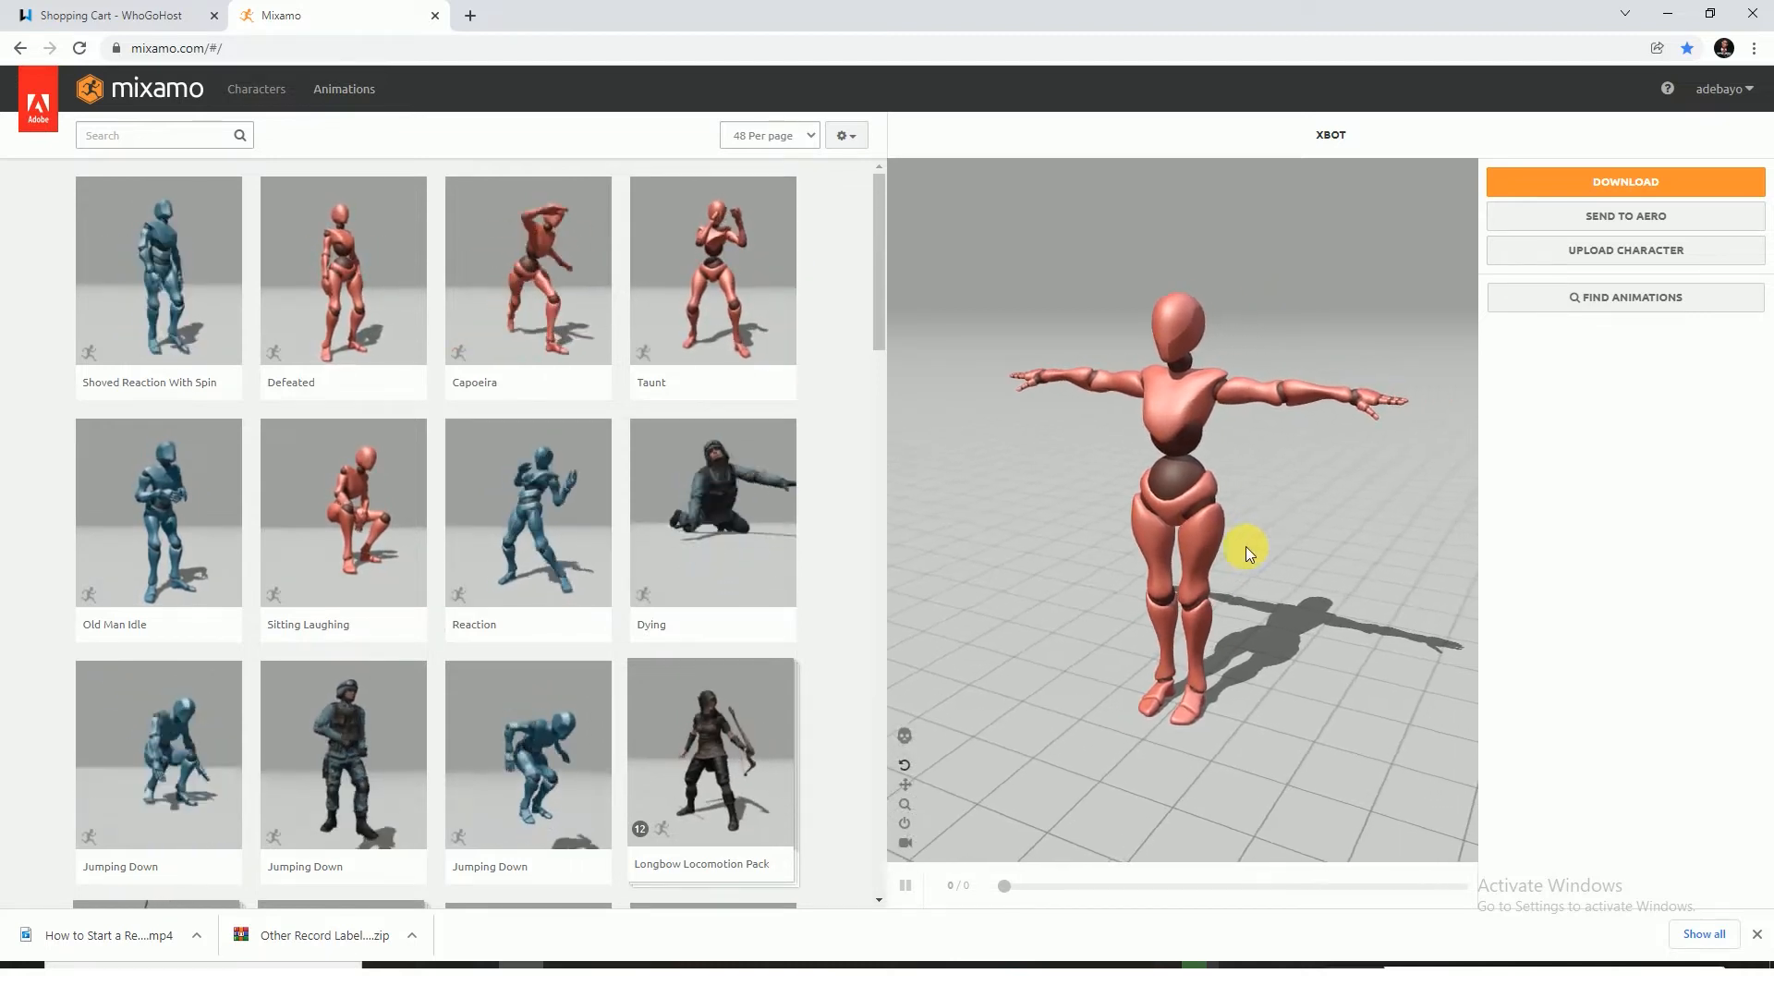
{"action": "left_click", "coordinate": [252, 90]}
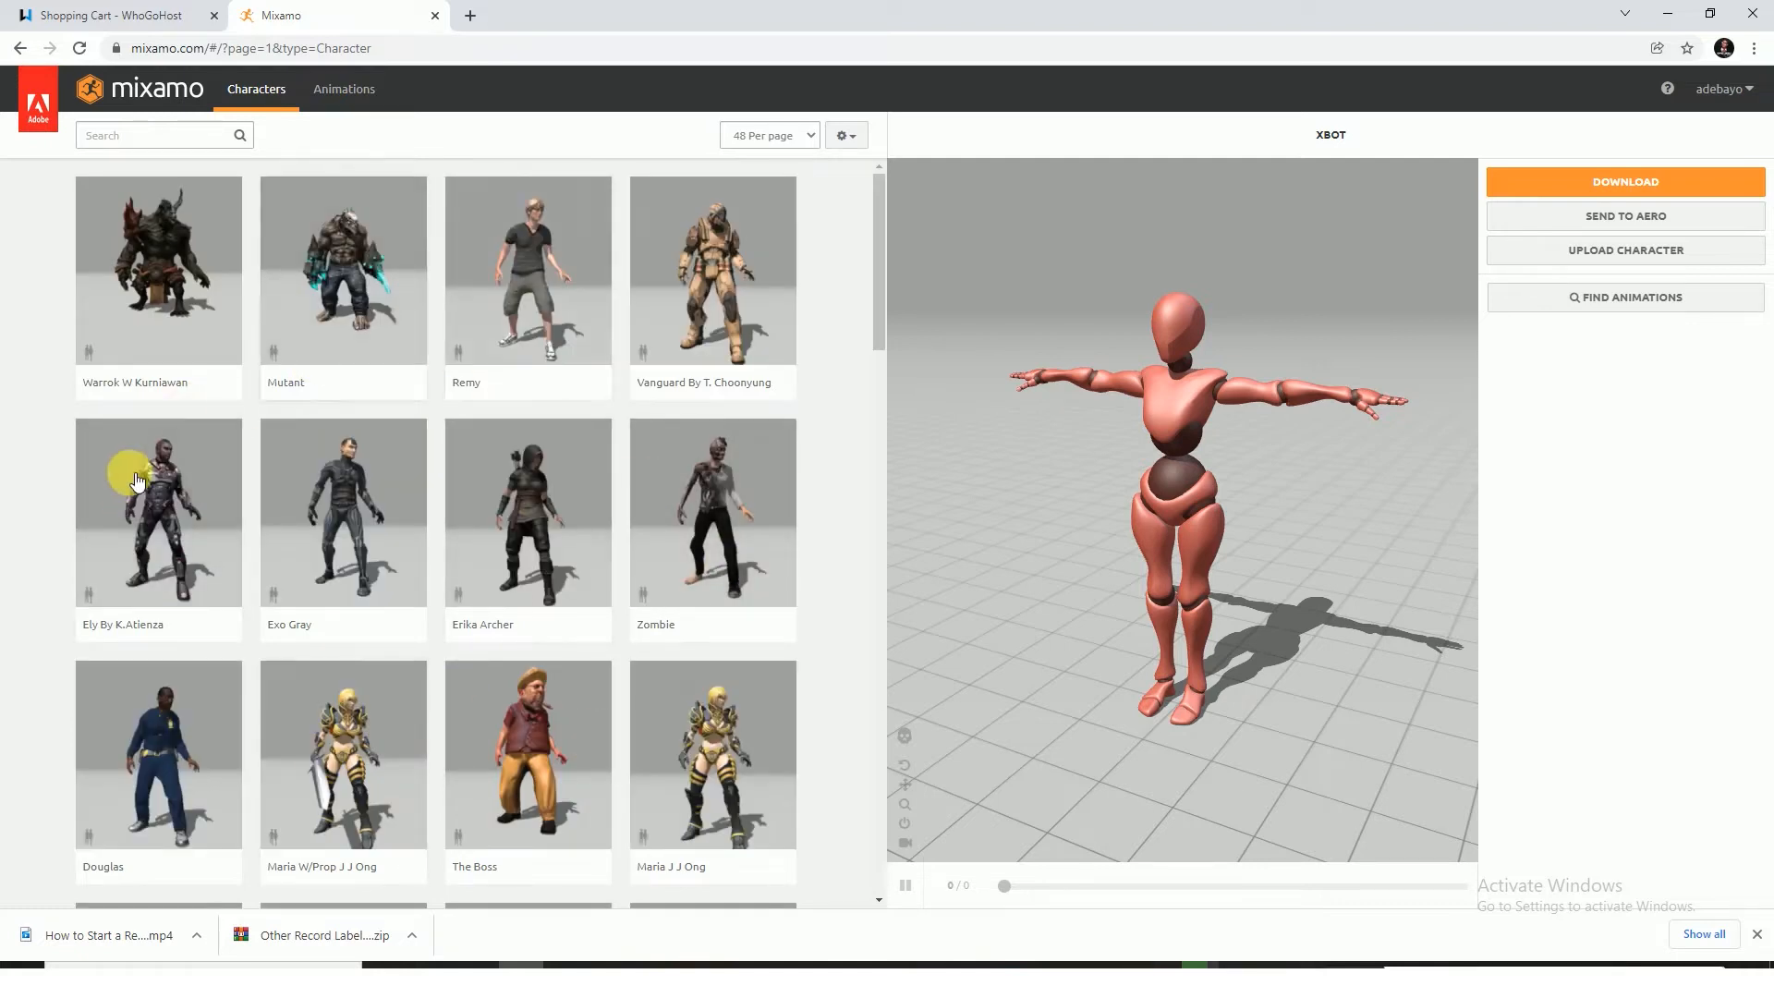
{"action": "scroll", "coordinate": [396, 733], "scroll_direction": "down", "scroll_amount": 3}
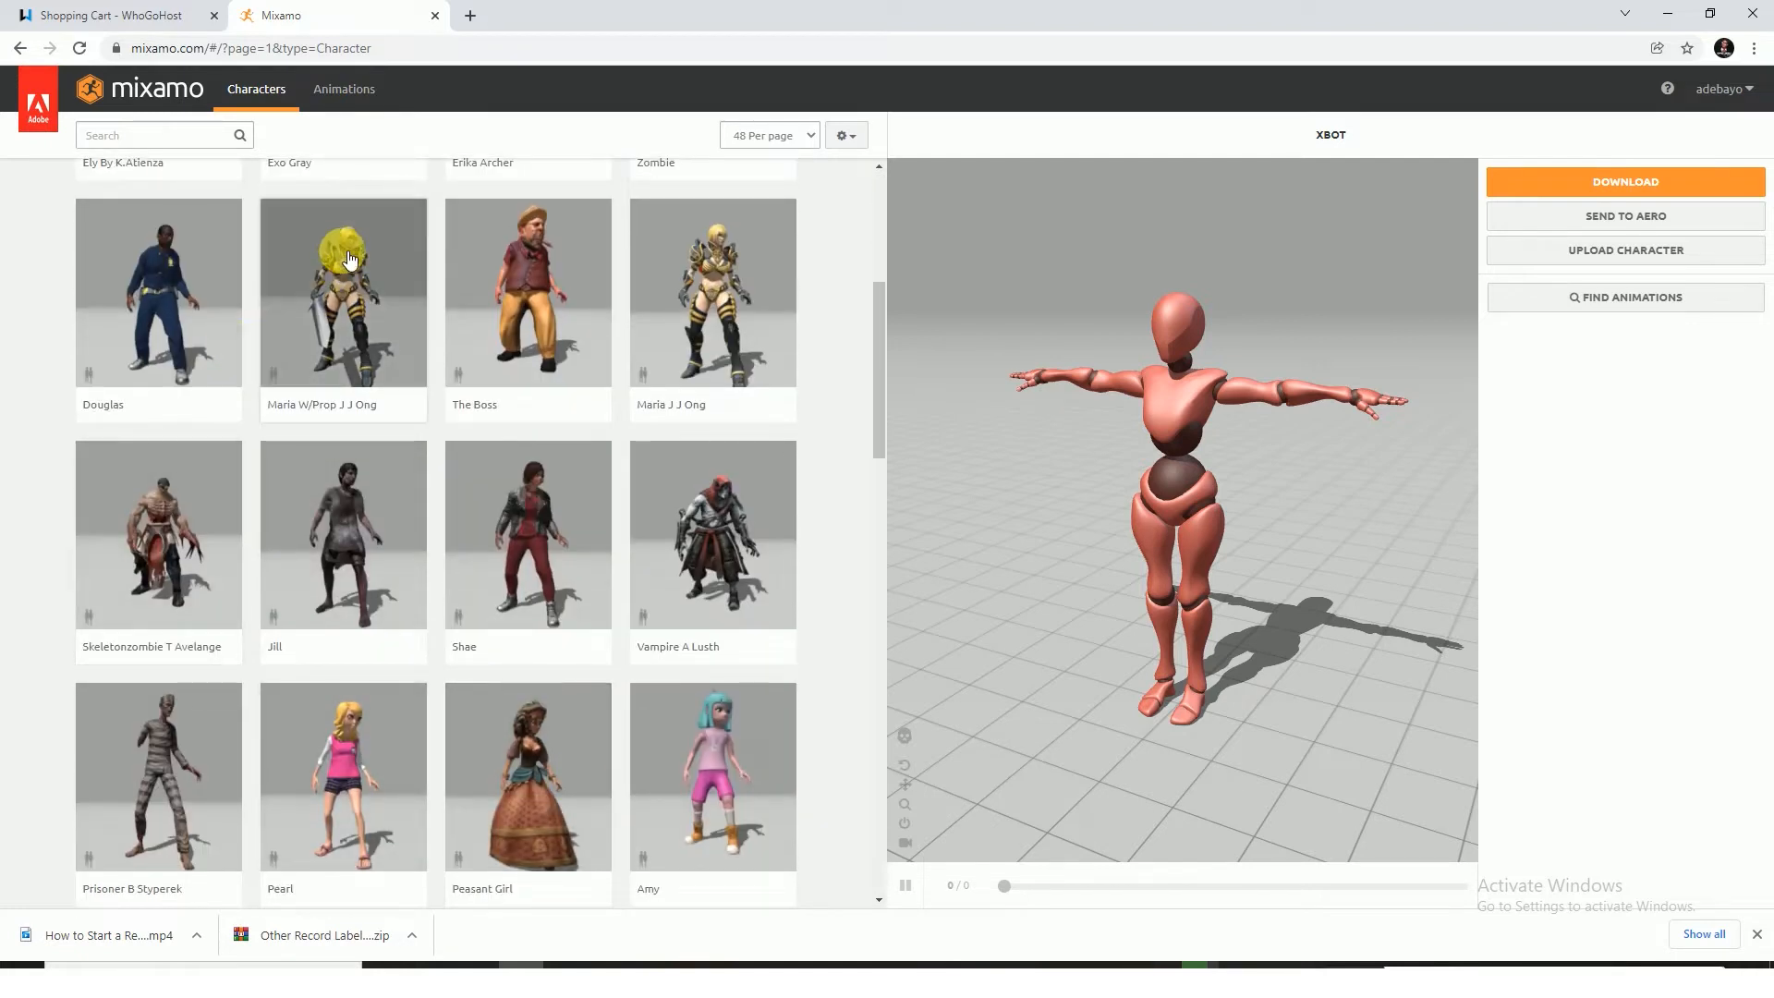
Examine the first page of the animation library to see the available motions
{"action": "left_click", "coordinate": [355, 92]}
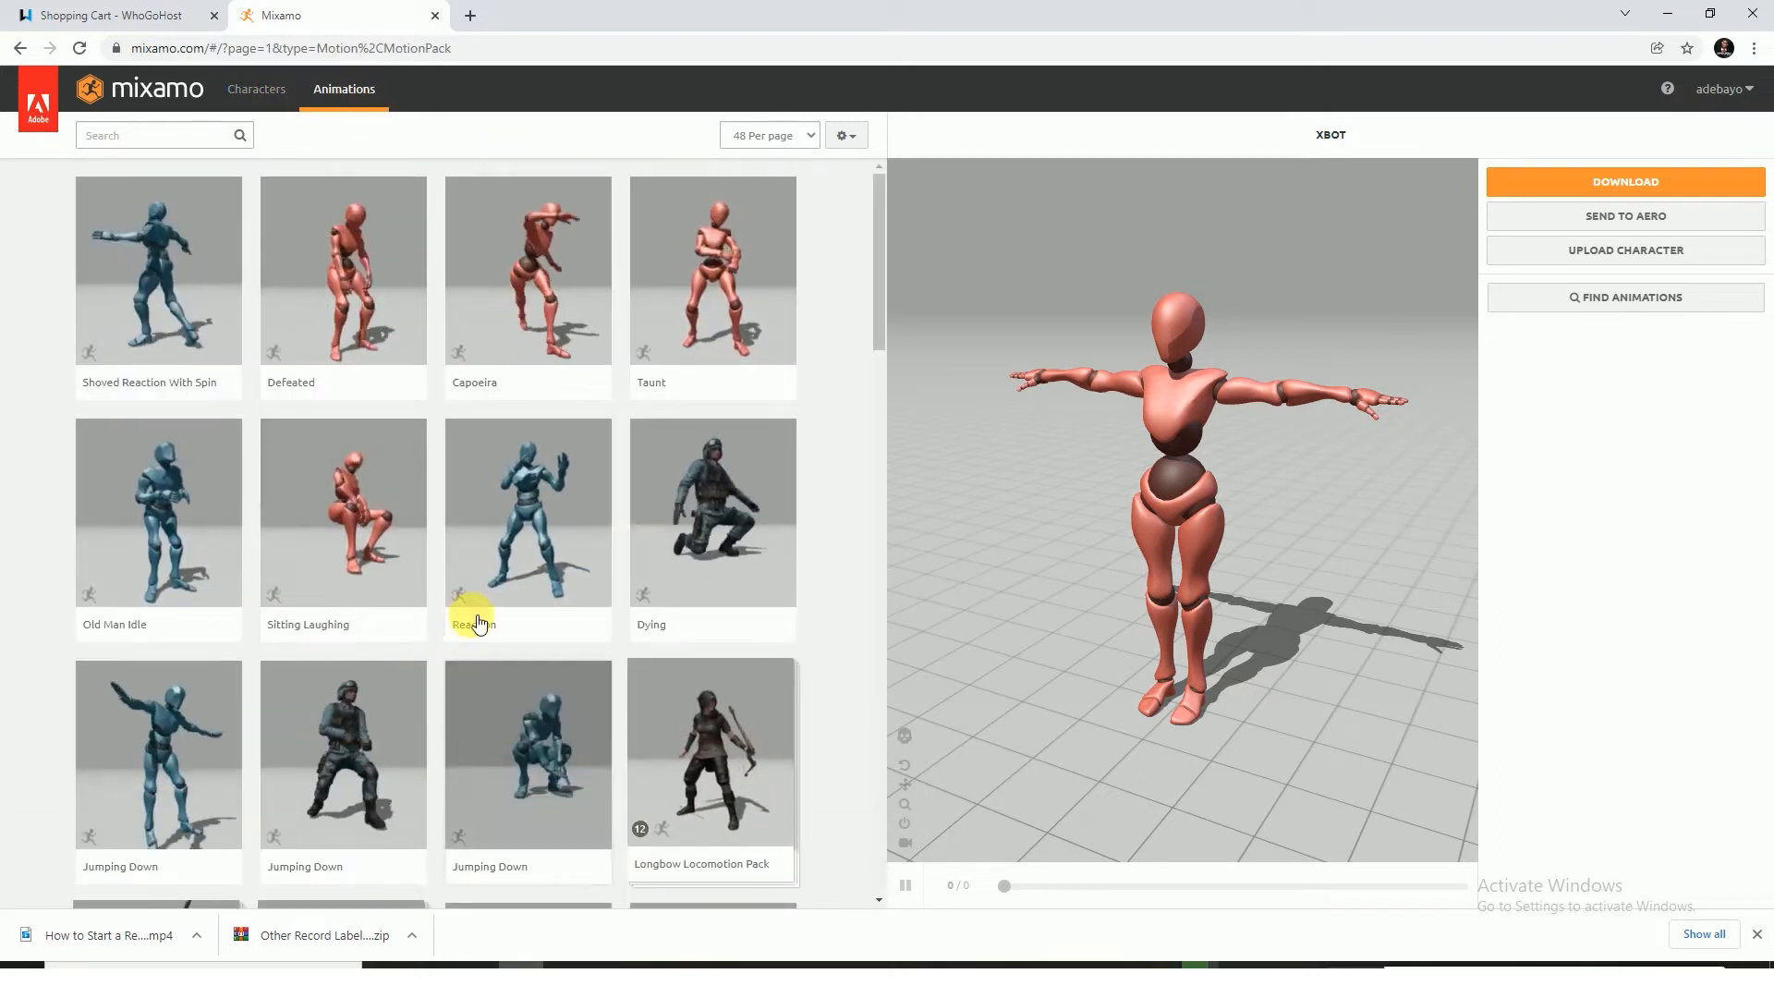
{"action": "scroll", "coordinate": [475, 615], "scroll_direction": "down", "scroll_amount": 2}
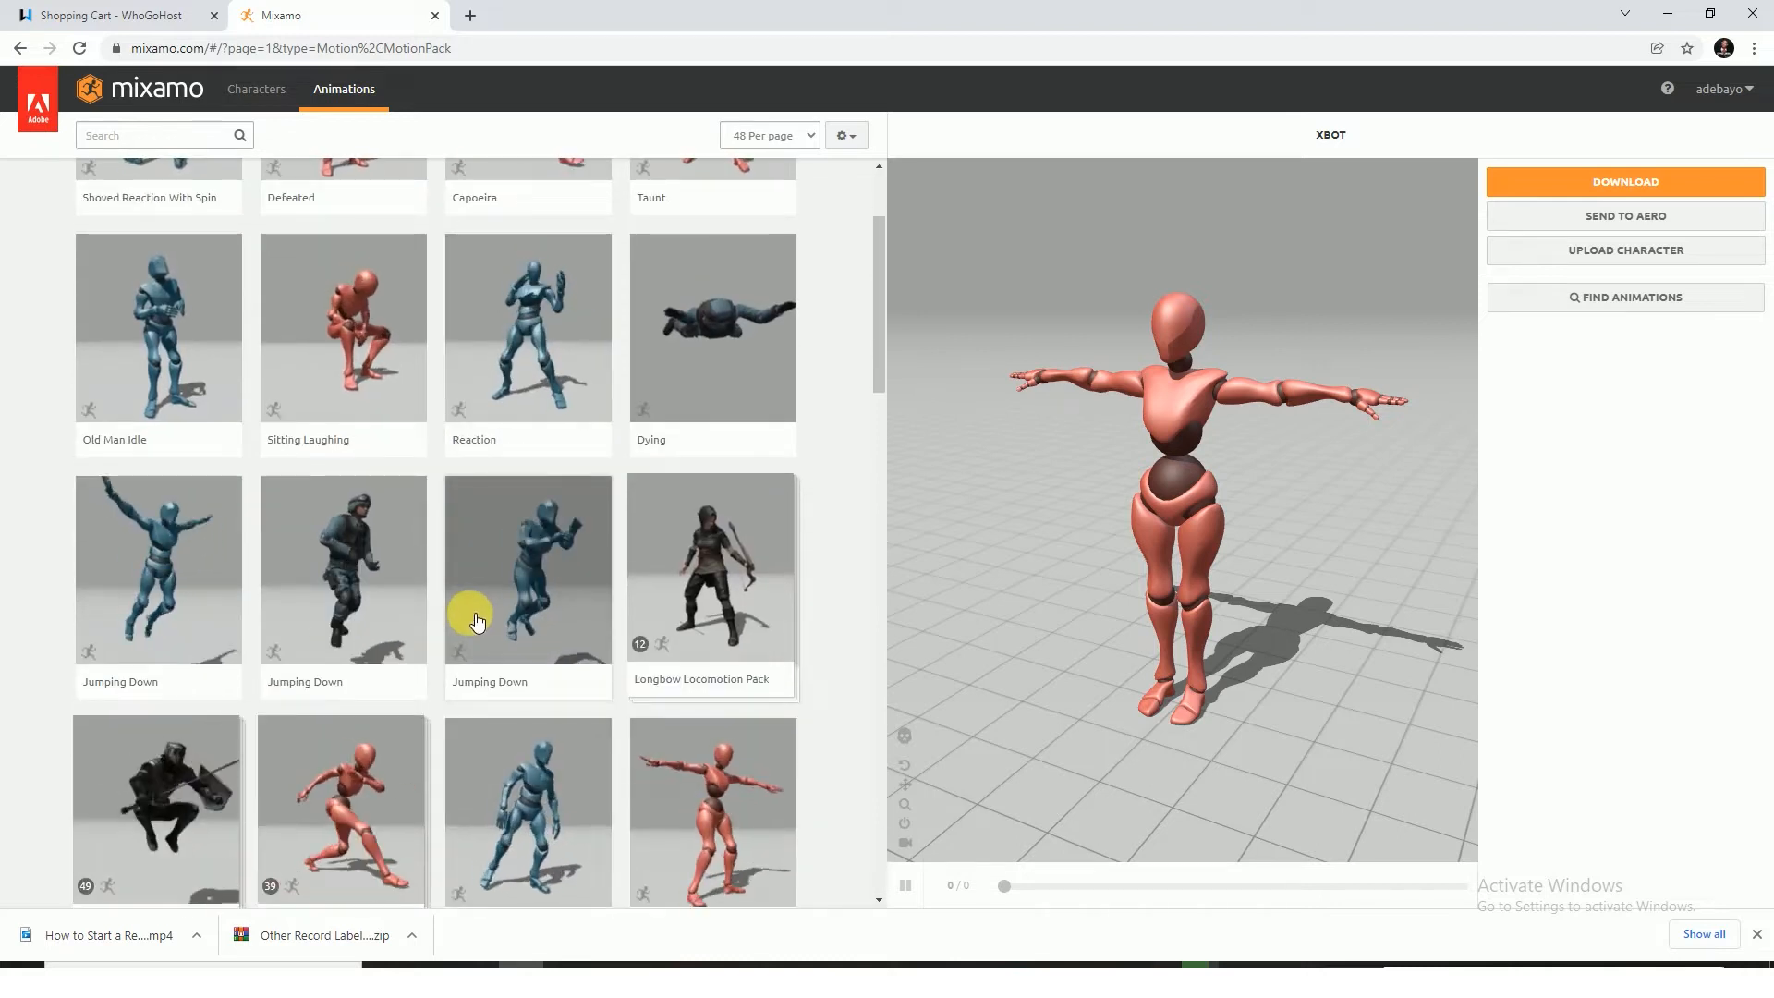
{"action": "scroll", "coordinate": [476, 619], "scroll_direction": "down", "scroll_amount": 3}
{"action": "scroll", "coordinate": [477, 620], "scroll_direction": "down", "scroll_amount": 2}
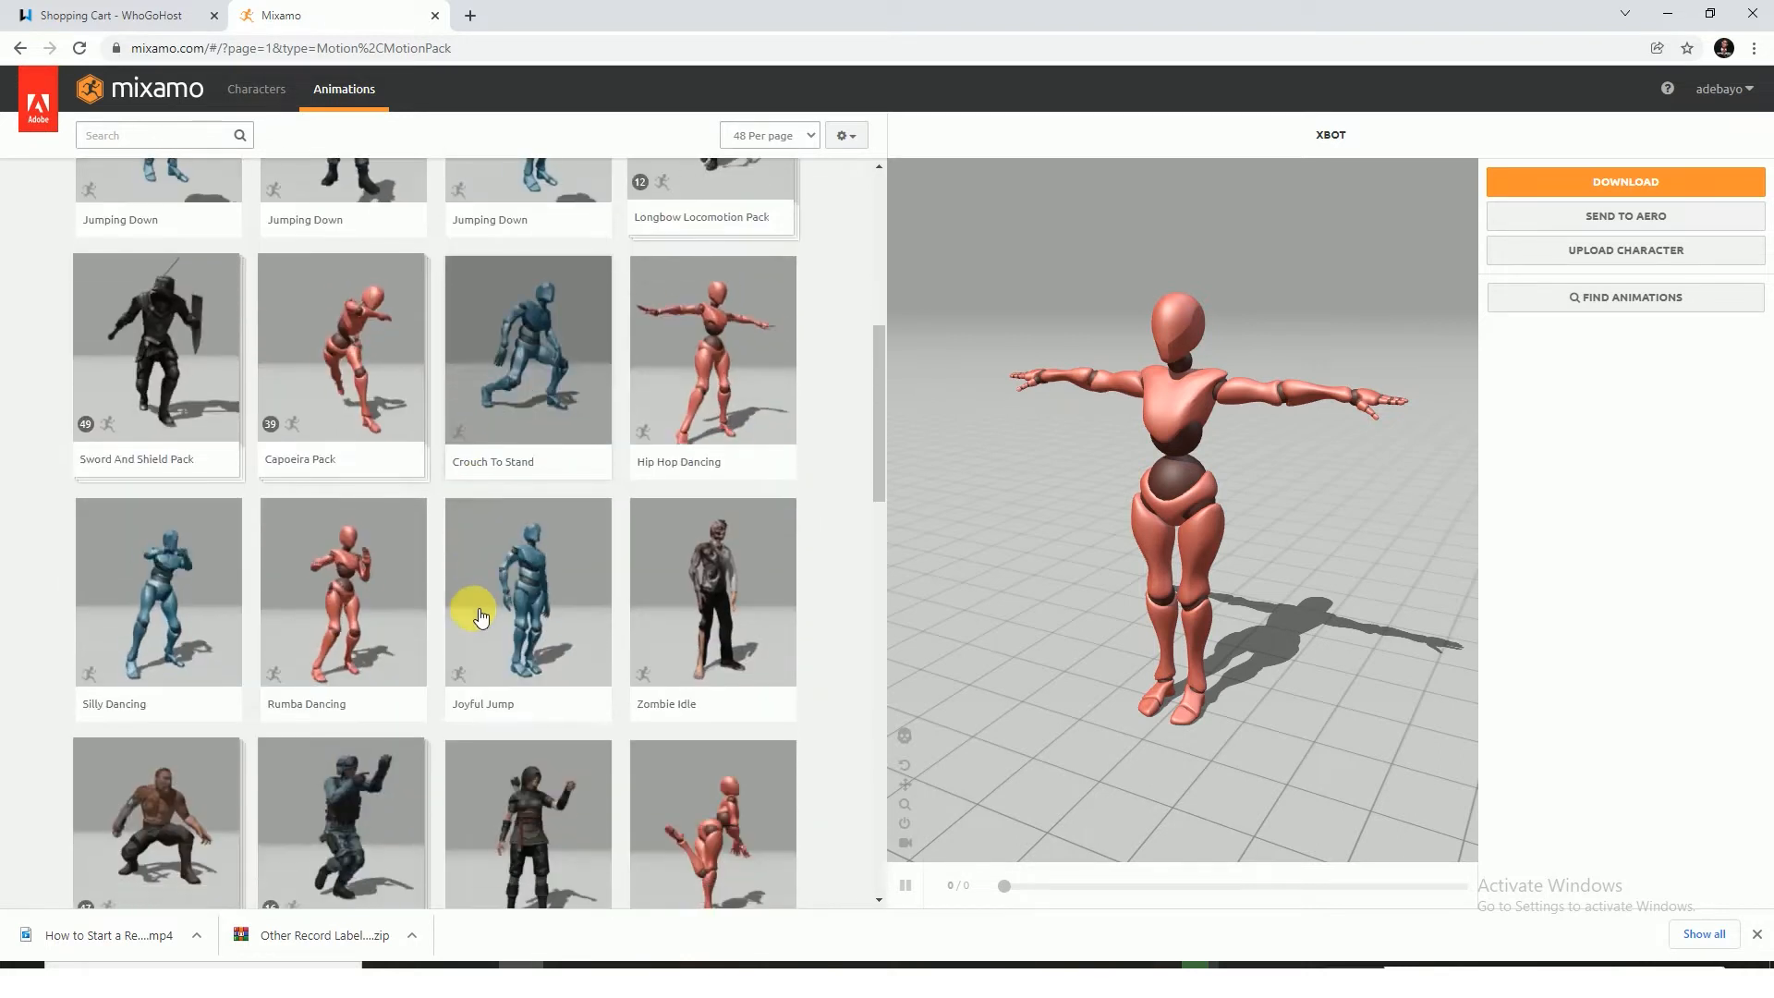
{"action": "scroll", "coordinate": [479, 617], "scroll_direction": "down", "scroll_amount": 1}
{"action": "scroll", "coordinate": [477, 615], "scroll_direction": "down", "scroll_amount": 2}
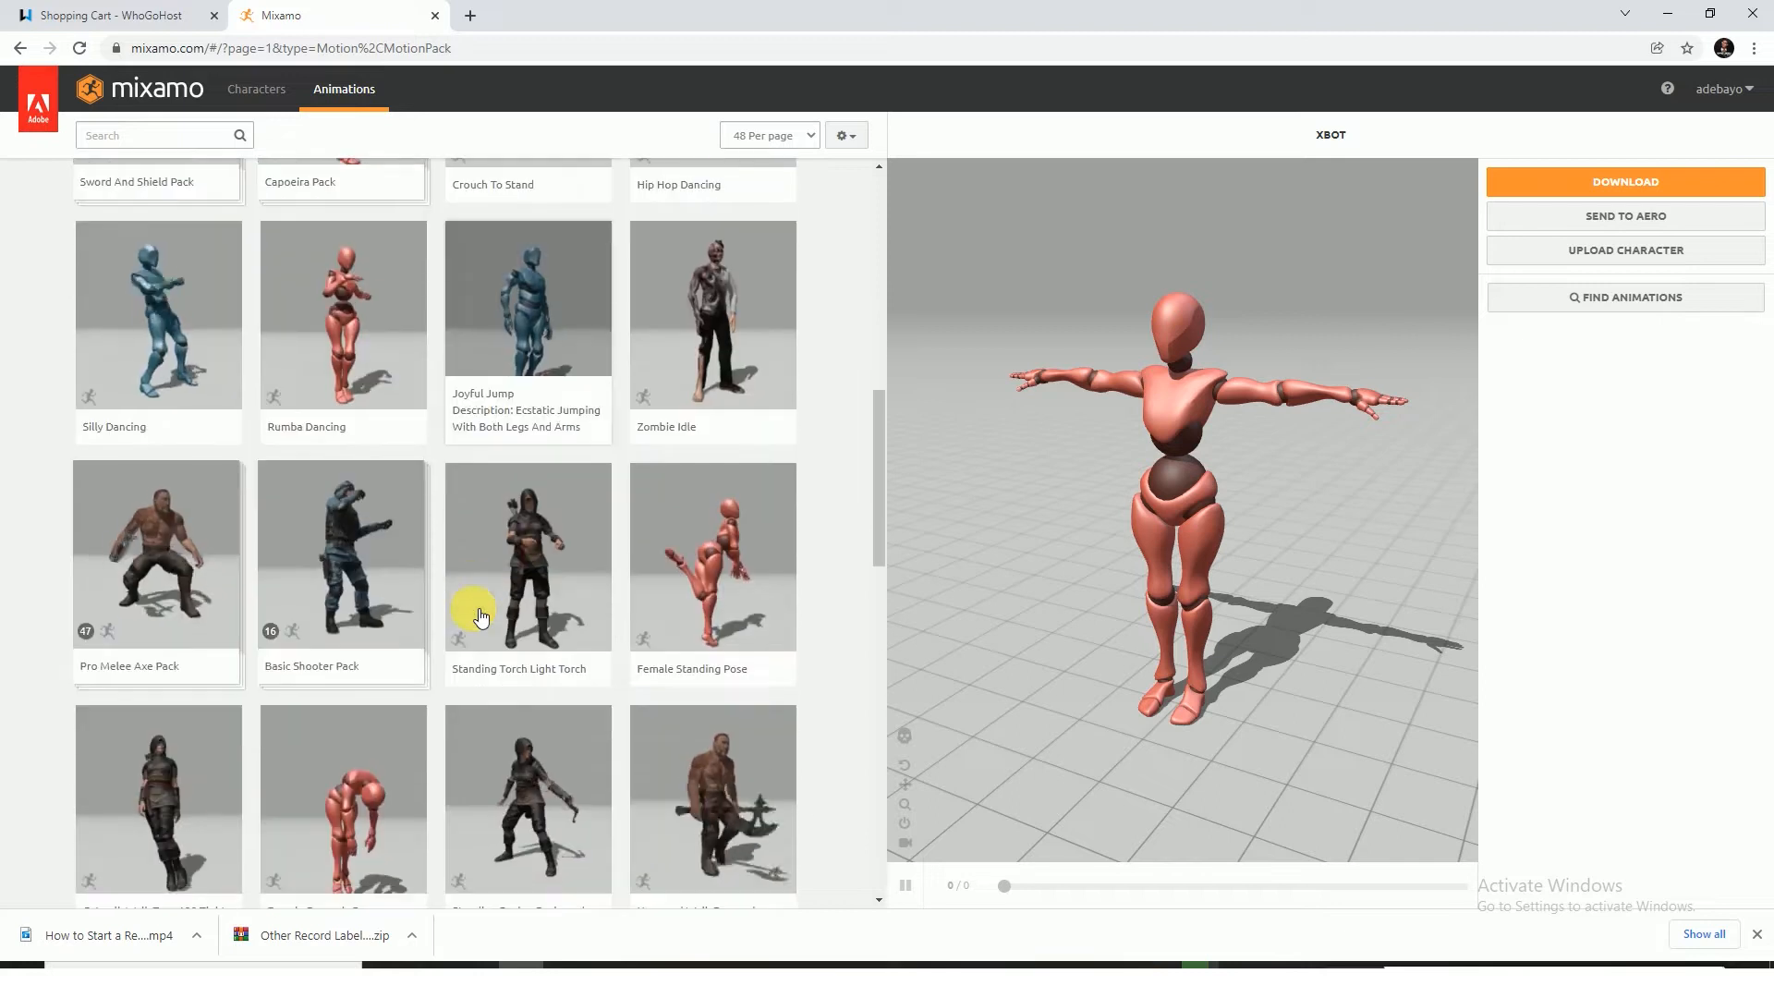
{"action": "scroll", "coordinate": [477, 618], "scroll_direction": "down", "scroll_amount": 2}
{"action": "scroll", "coordinate": [480, 627], "scroll_direction": "down", "scroll_amount": 3}
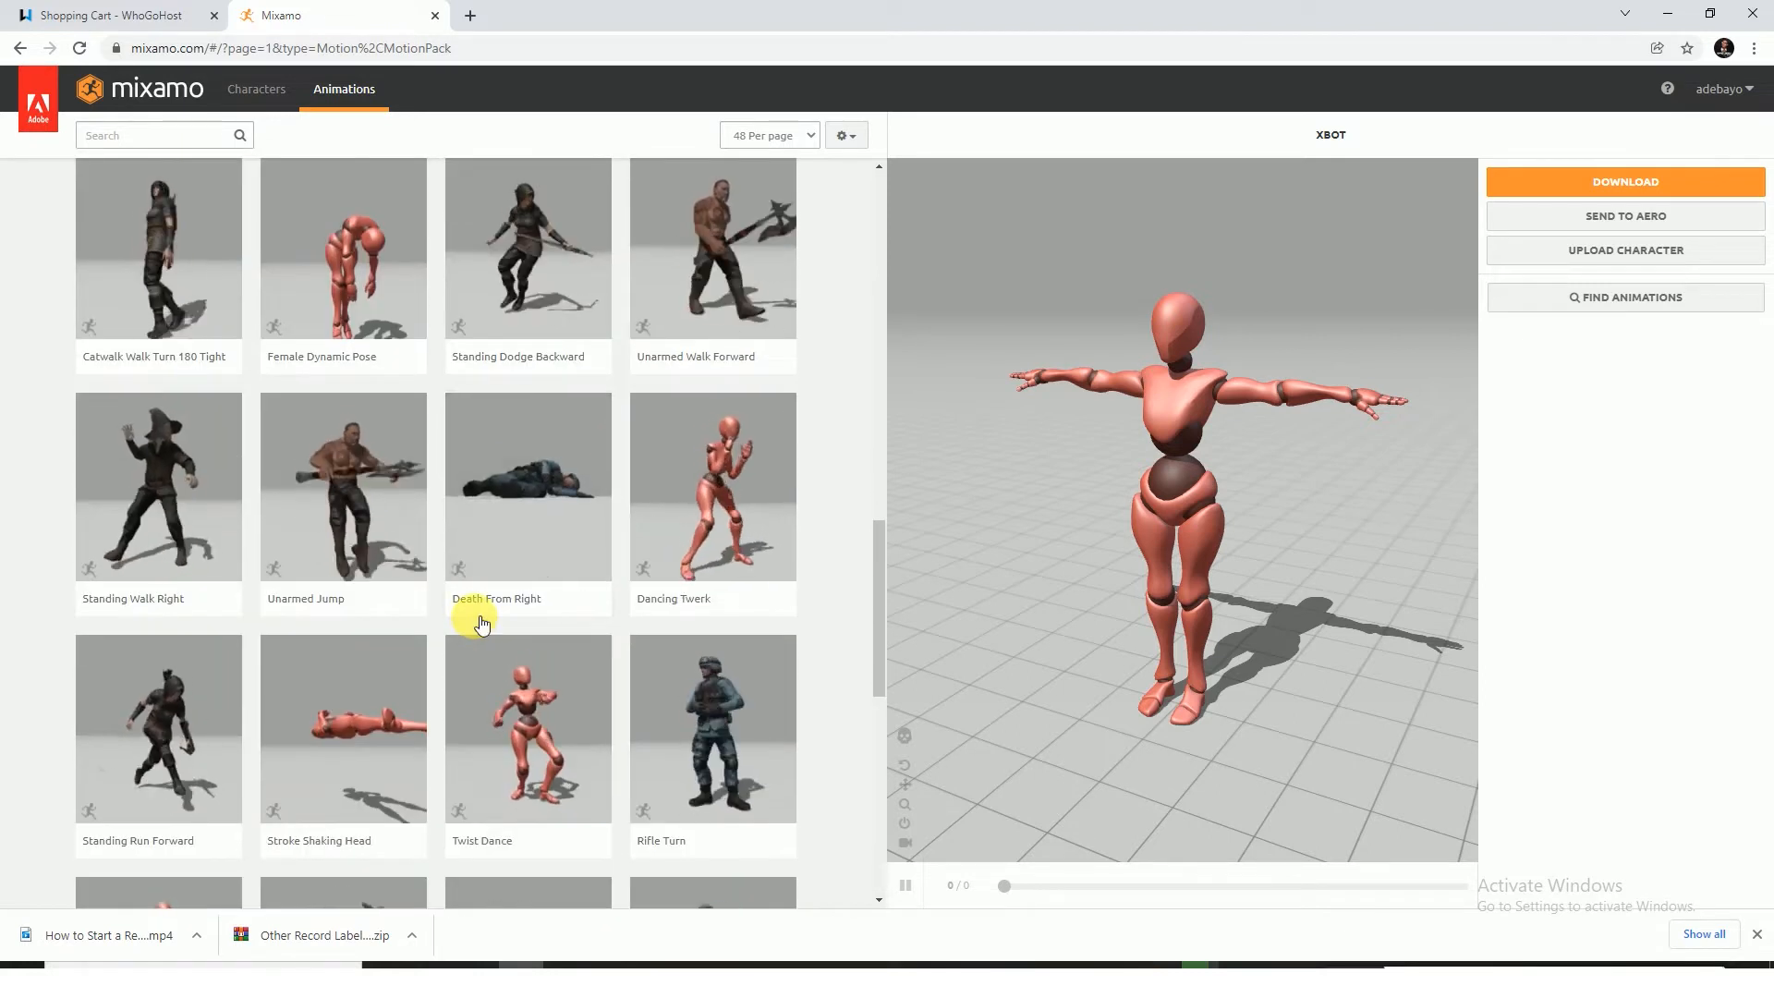
{"action": "mouse_move", "coordinate": [477, 618]}
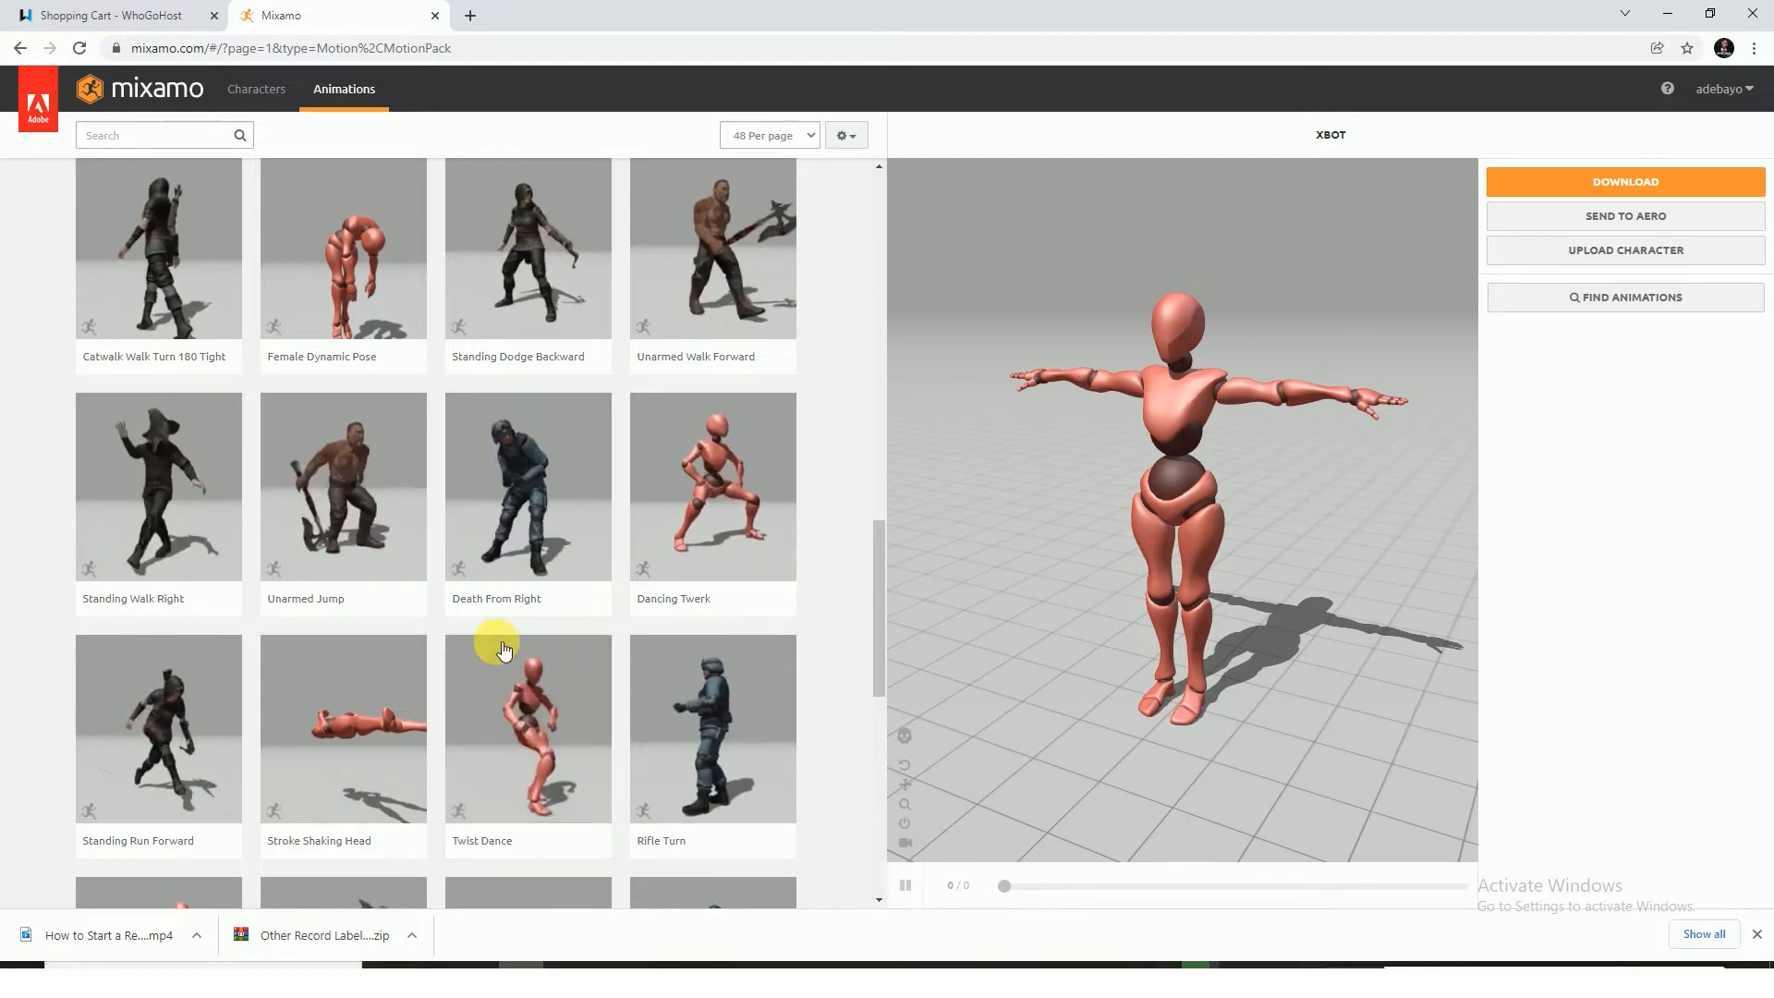
{"action": "scroll", "coordinate": [503, 641], "scroll_direction": "down", "scroll_amount": 2}
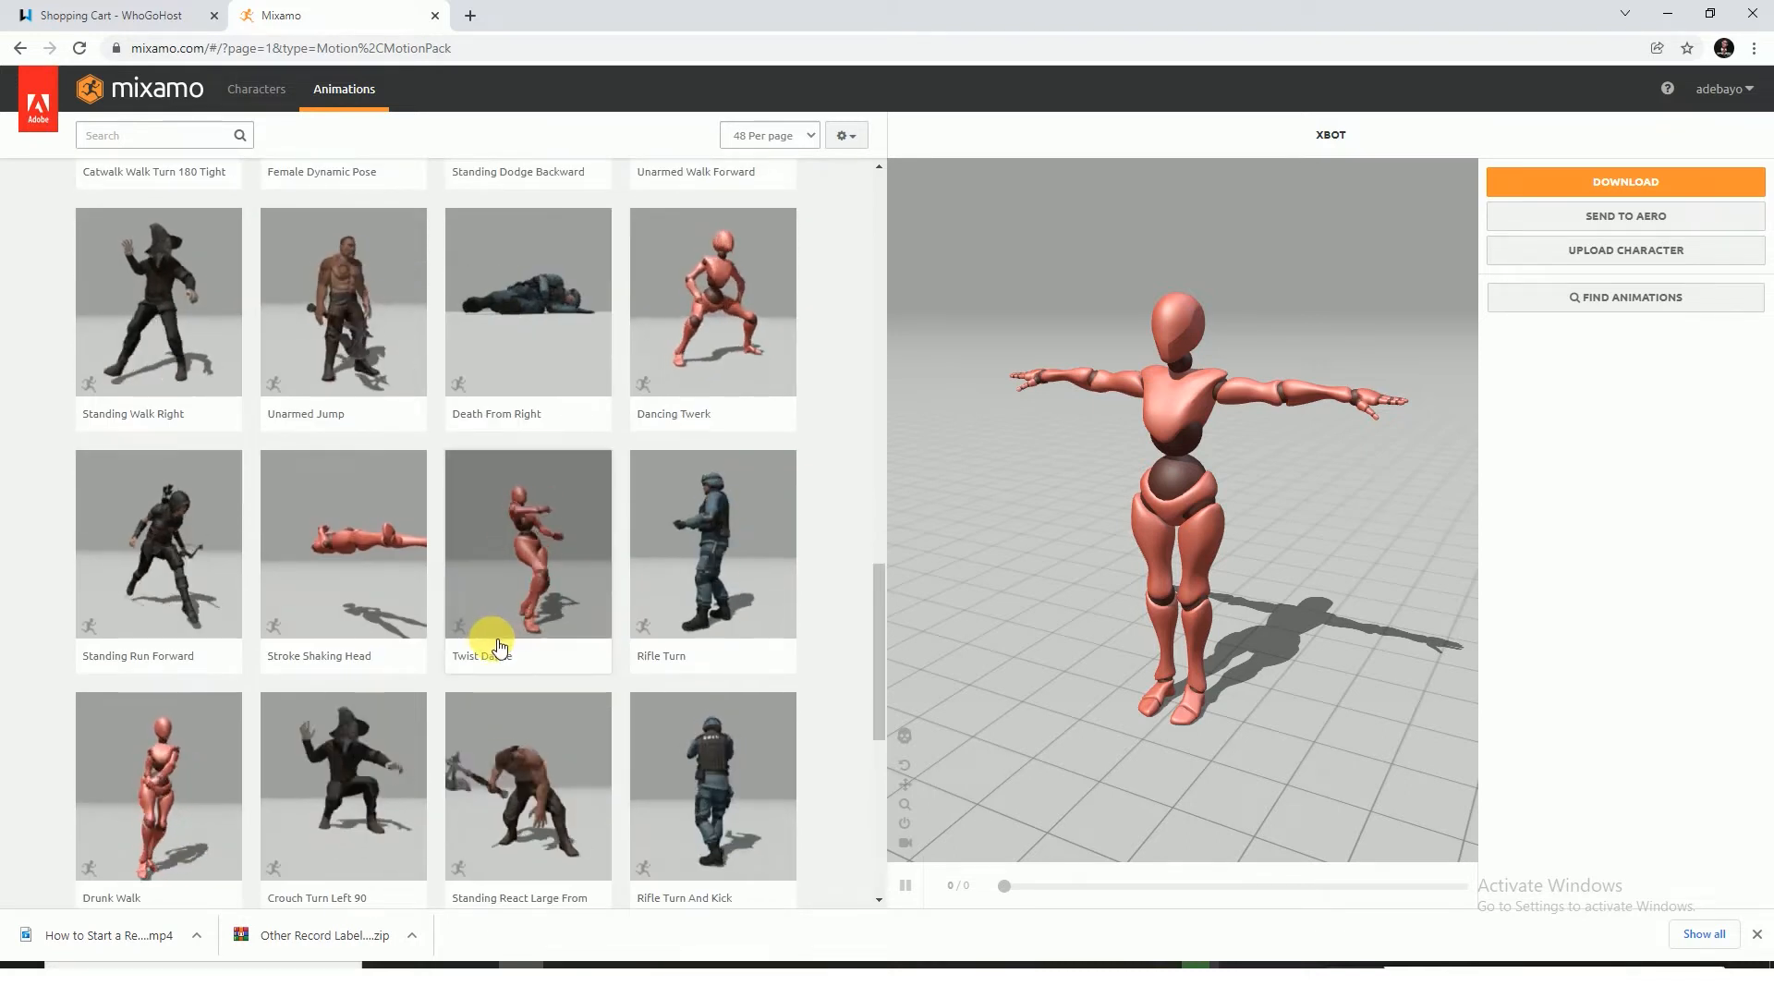
{"action": "scroll", "coordinate": [502, 642], "scroll_direction": "down", "scroll_amount": 3}
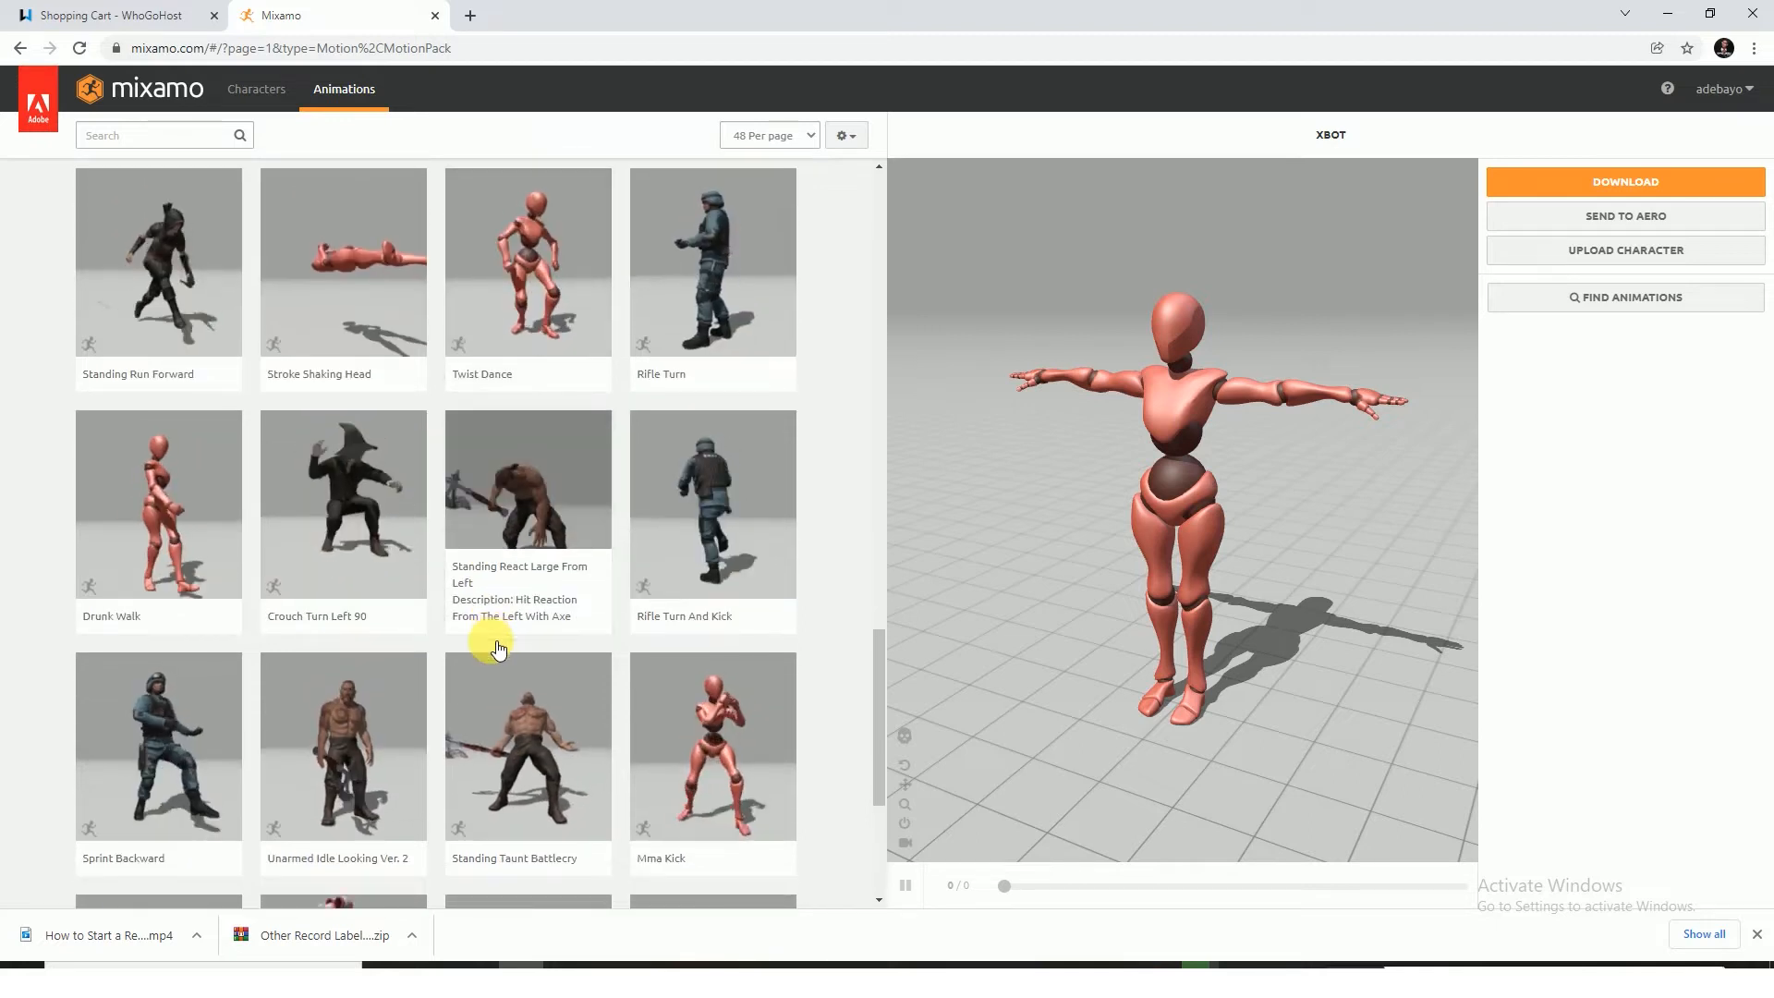
{"action": "scroll", "coordinate": [500, 642], "scroll_direction": "down", "scroll_amount": 3}
{"action": "scroll", "coordinate": [500, 641], "scroll_direction": "down", "scroll_amount": 1}
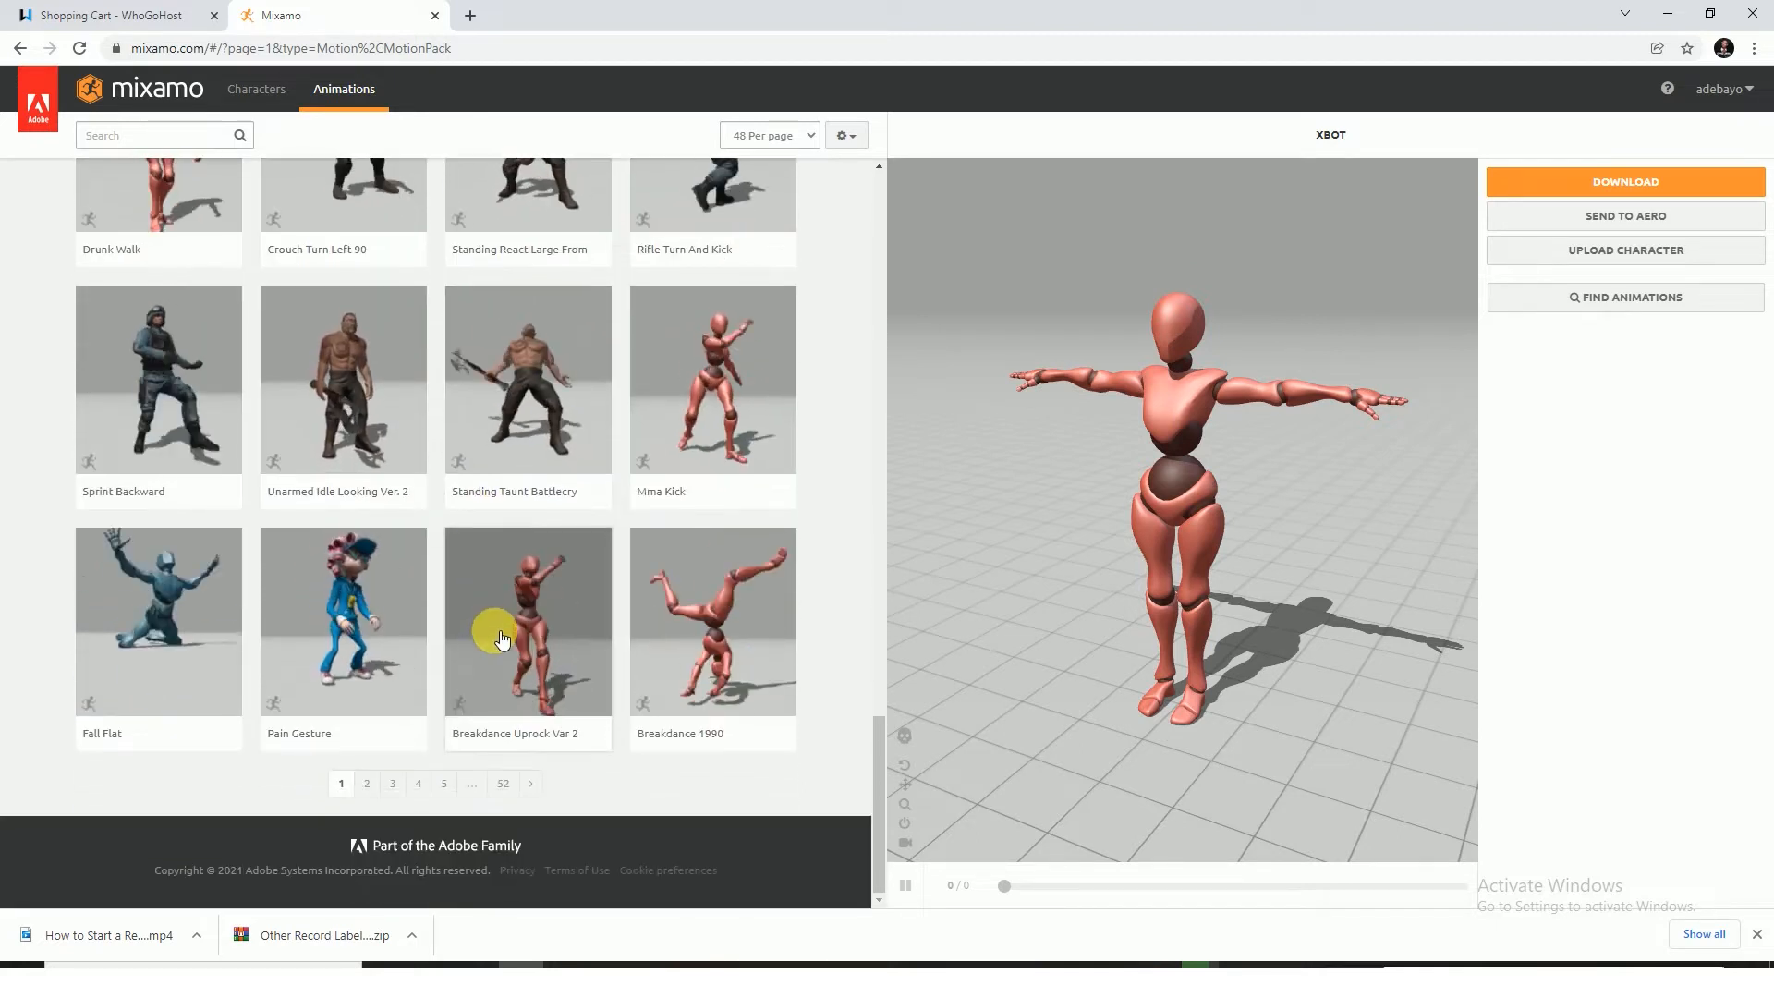
Go to page 2 of the animation library and look through its motions
{"action": "left_click", "coordinate": [371, 786]}
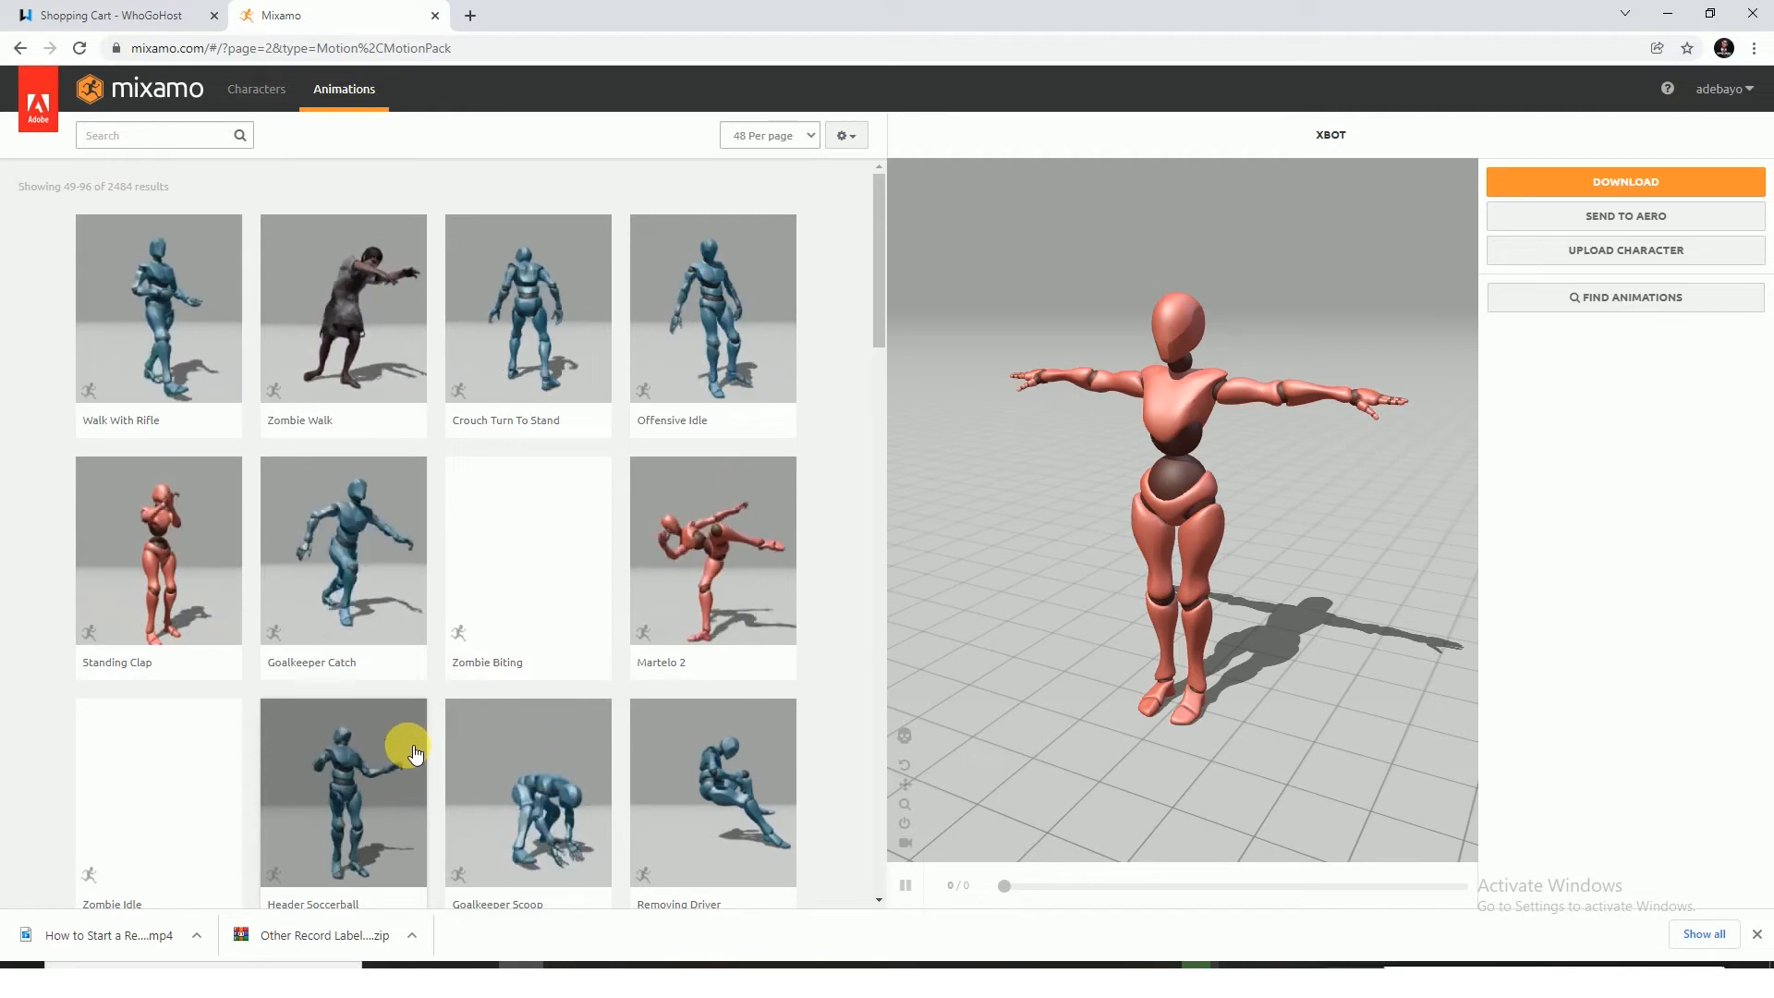
{"action": "scroll", "coordinate": [412, 762], "scroll_direction": "down", "scroll_amount": 3}
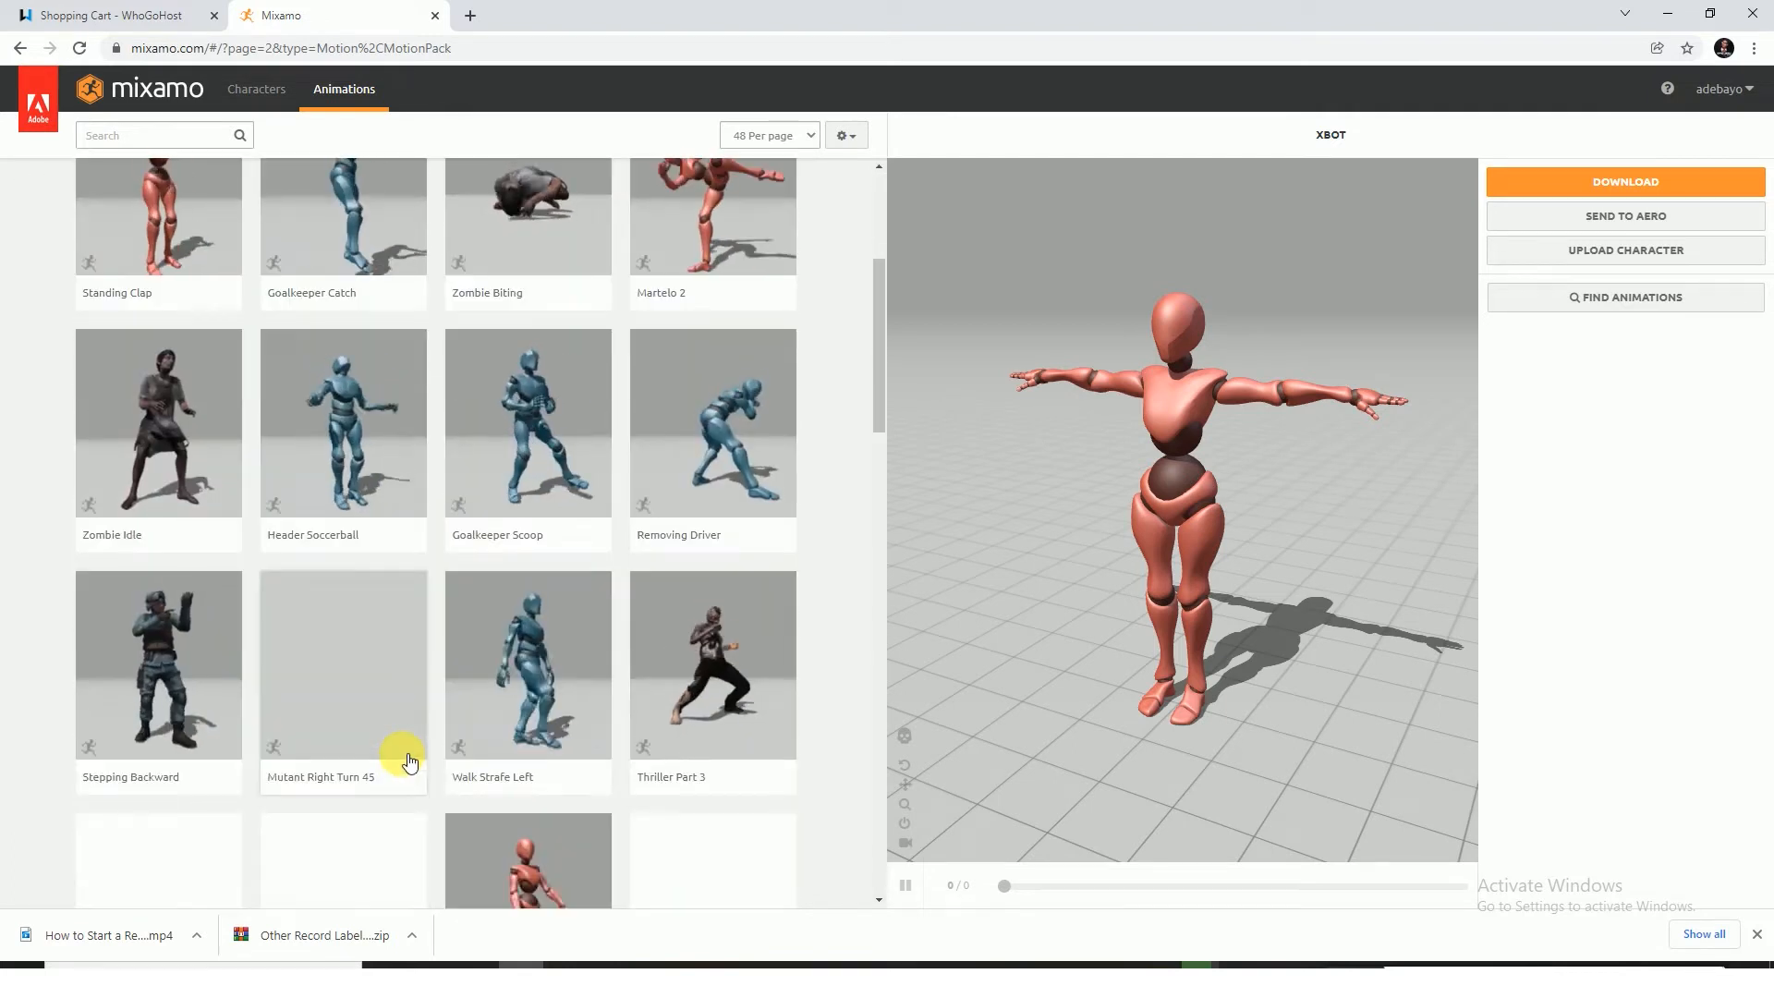
{"action": "scroll", "coordinate": [411, 763], "scroll_direction": "down", "scroll_amount": 3}
{"action": "scroll", "coordinate": [416, 760], "scroll_direction": "down", "scroll_amount": 1}
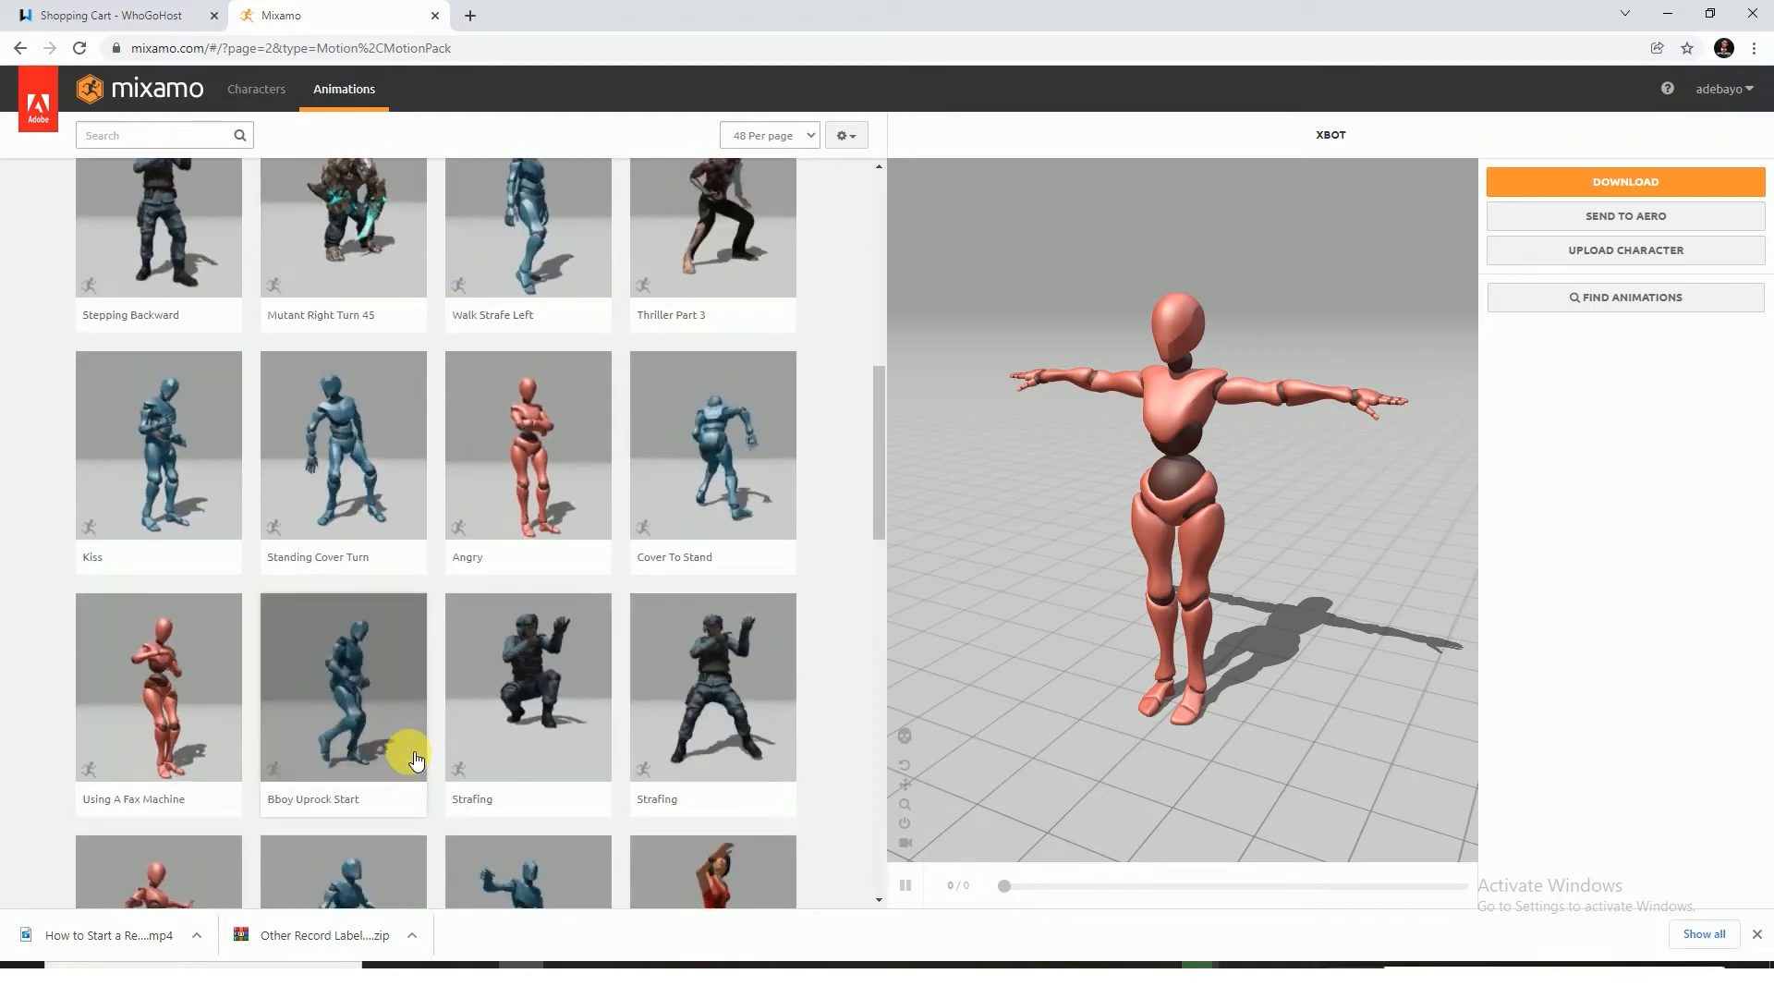
{"action": "scroll", "coordinate": [416, 760], "scroll_direction": "down", "scroll_amount": 2}
{"action": "scroll", "coordinate": [415, 760], "scroll_direction": "down", "scroll_amount": 3}
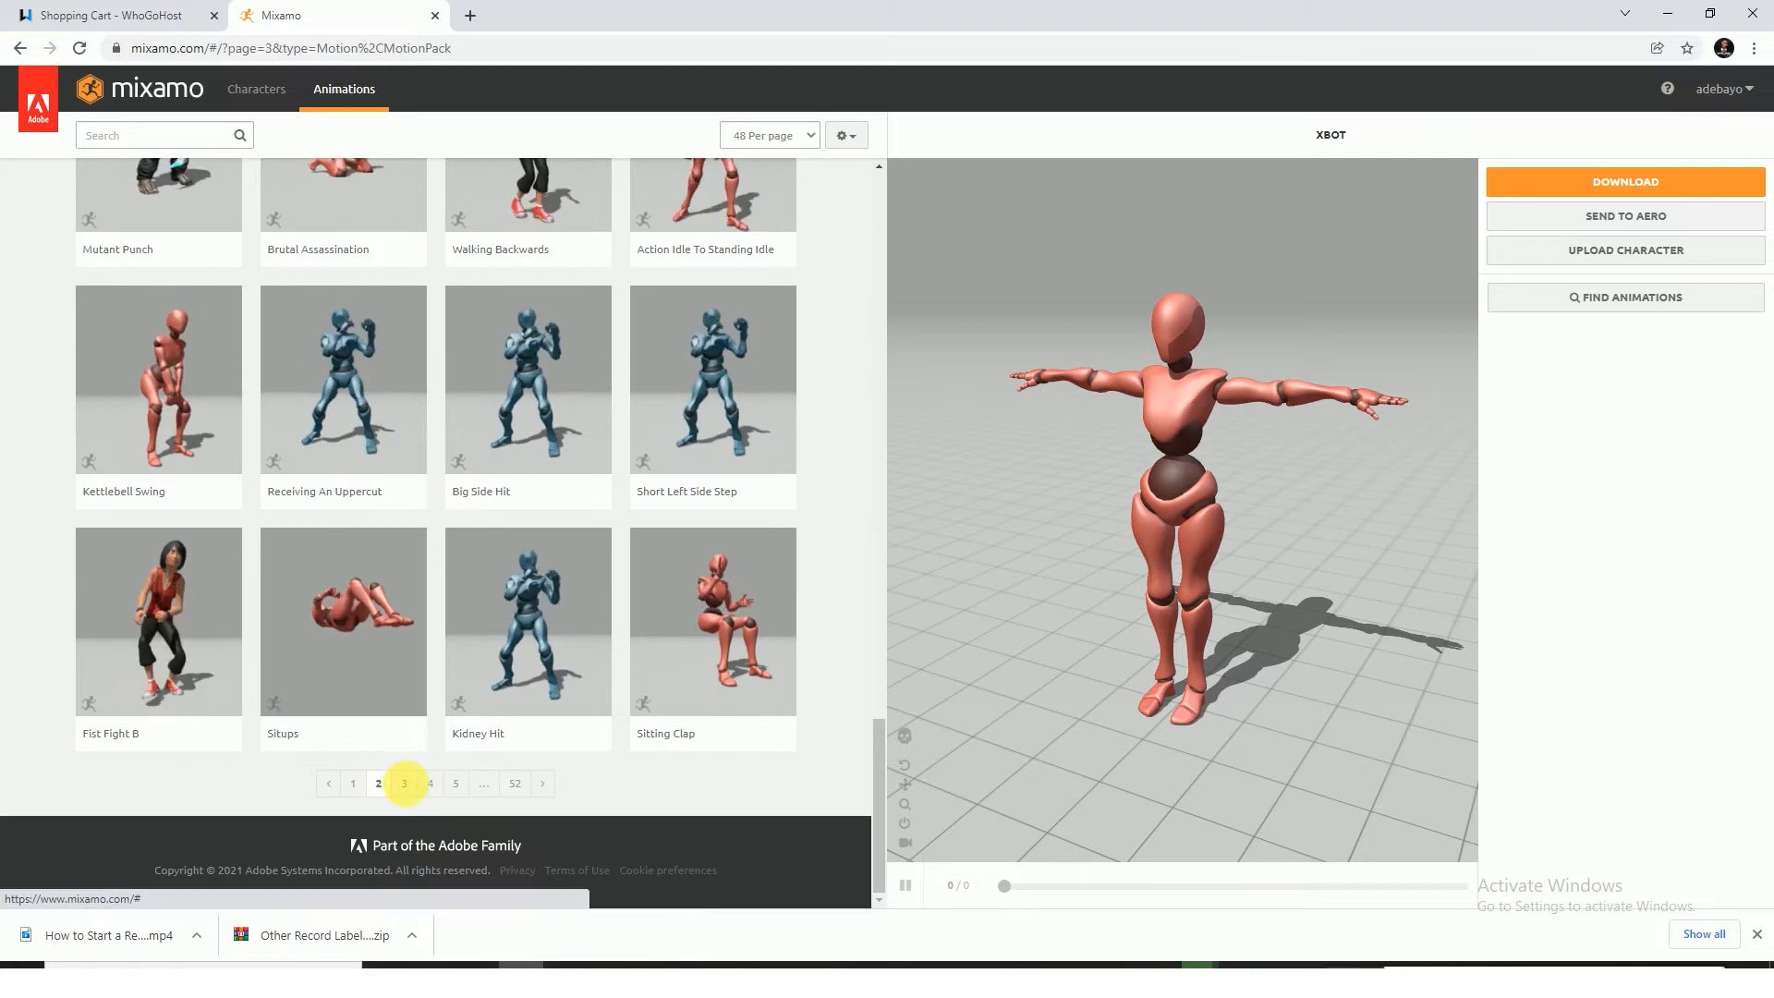
Continue browsing the animation library from page 3 on to page 4 for a suitable motion
{"action": "left_click", "coordinate": [408, 785]}
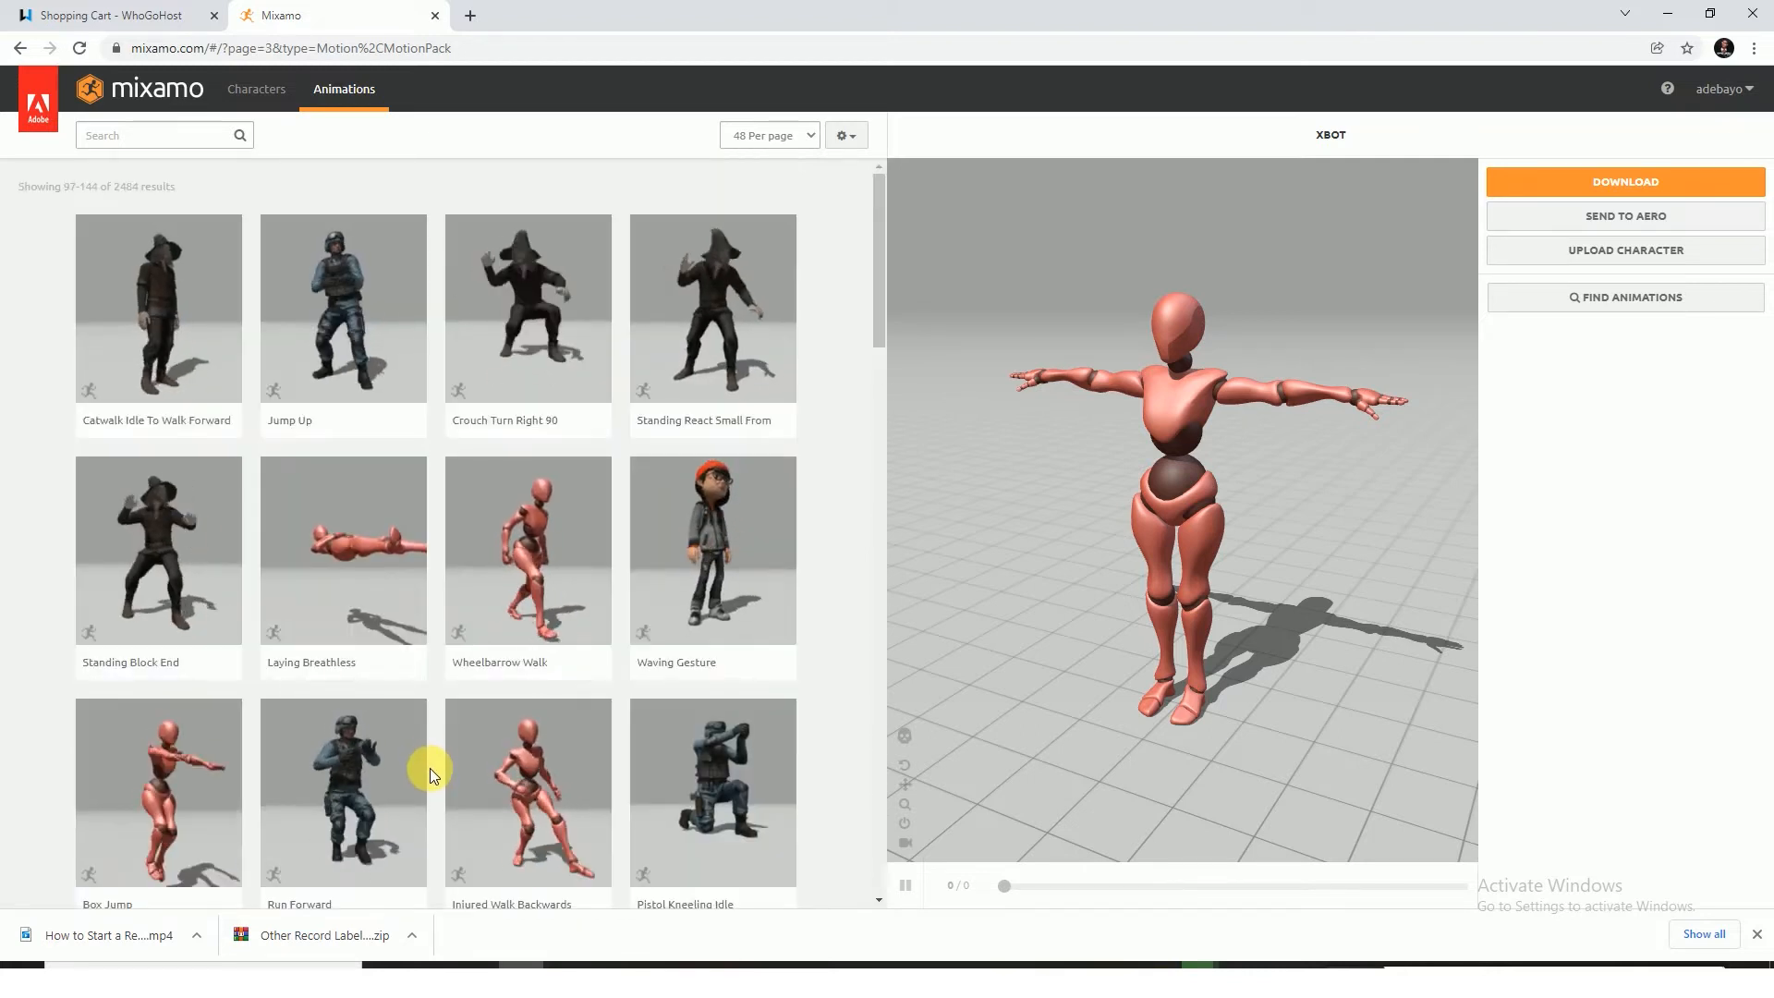
{"action": "scroll", "coordinate": [431, 773], "scroll_direction": "down", "scroll_amount": 4}
{"action": "scroll", "coordinate": [476, 775], "scroll_direction": "down", "scroll_amount": 2}
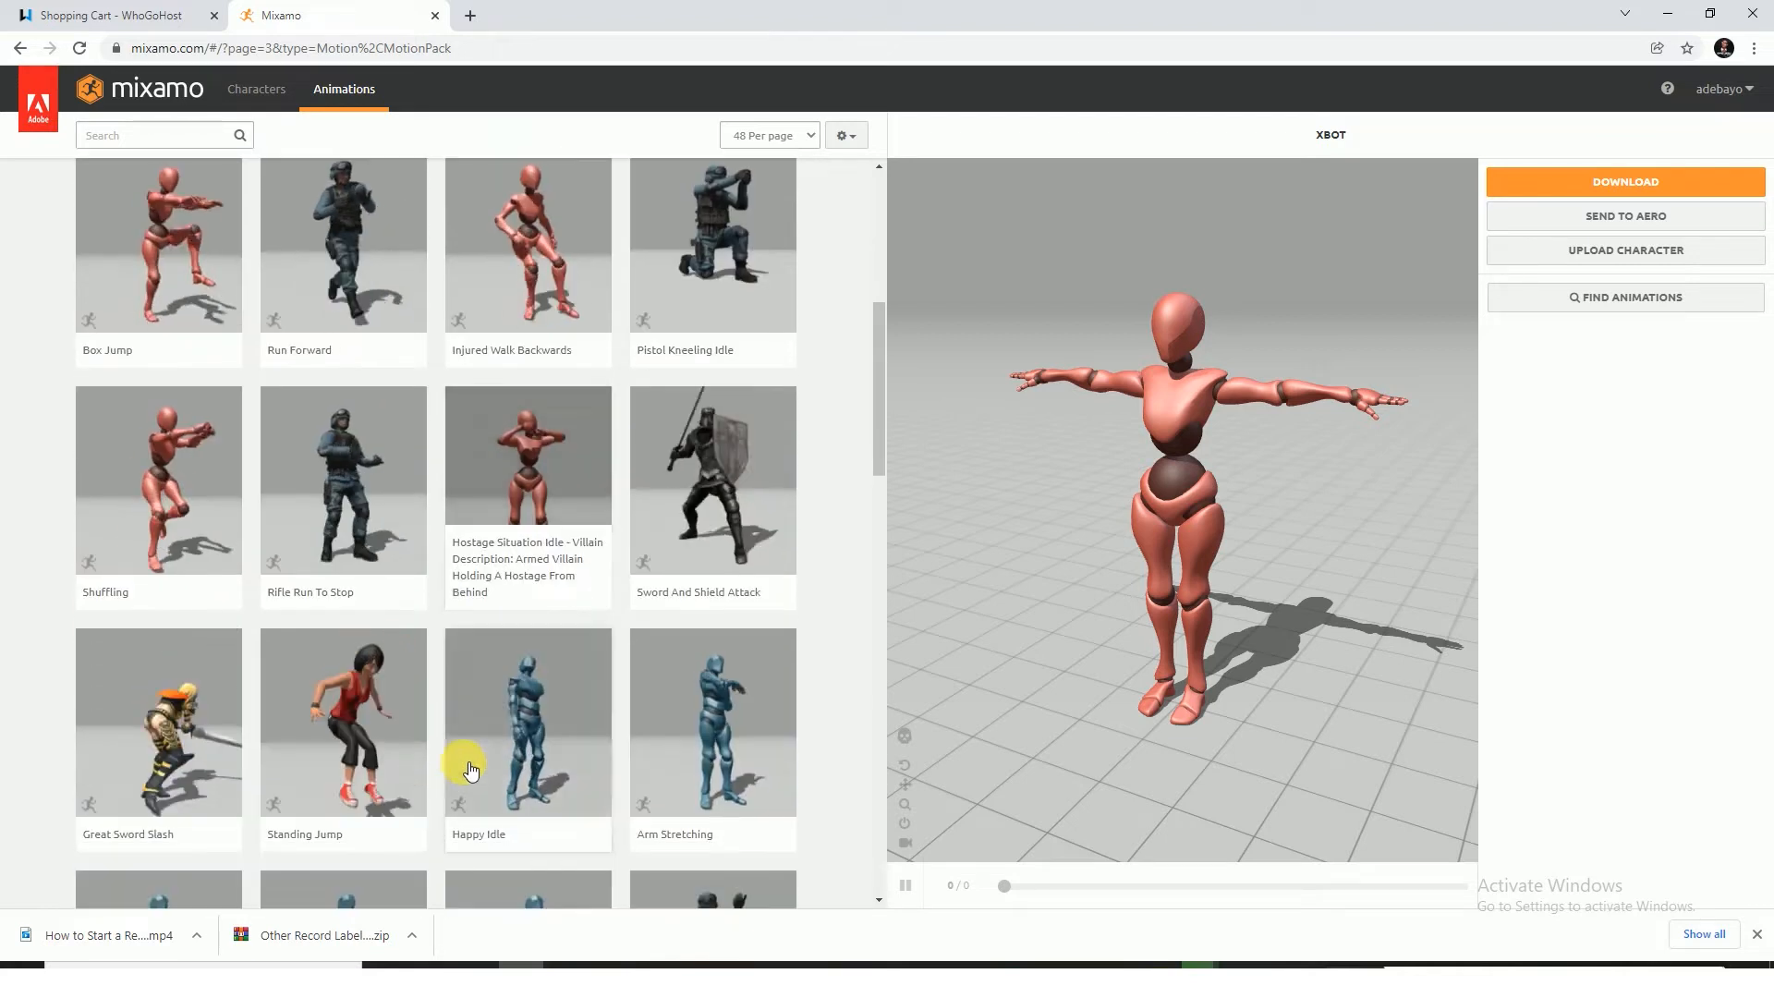
{"action": "scroll", "coordinate": [468, 764], "scroll_direction": "down", "scroll_amount": 1}
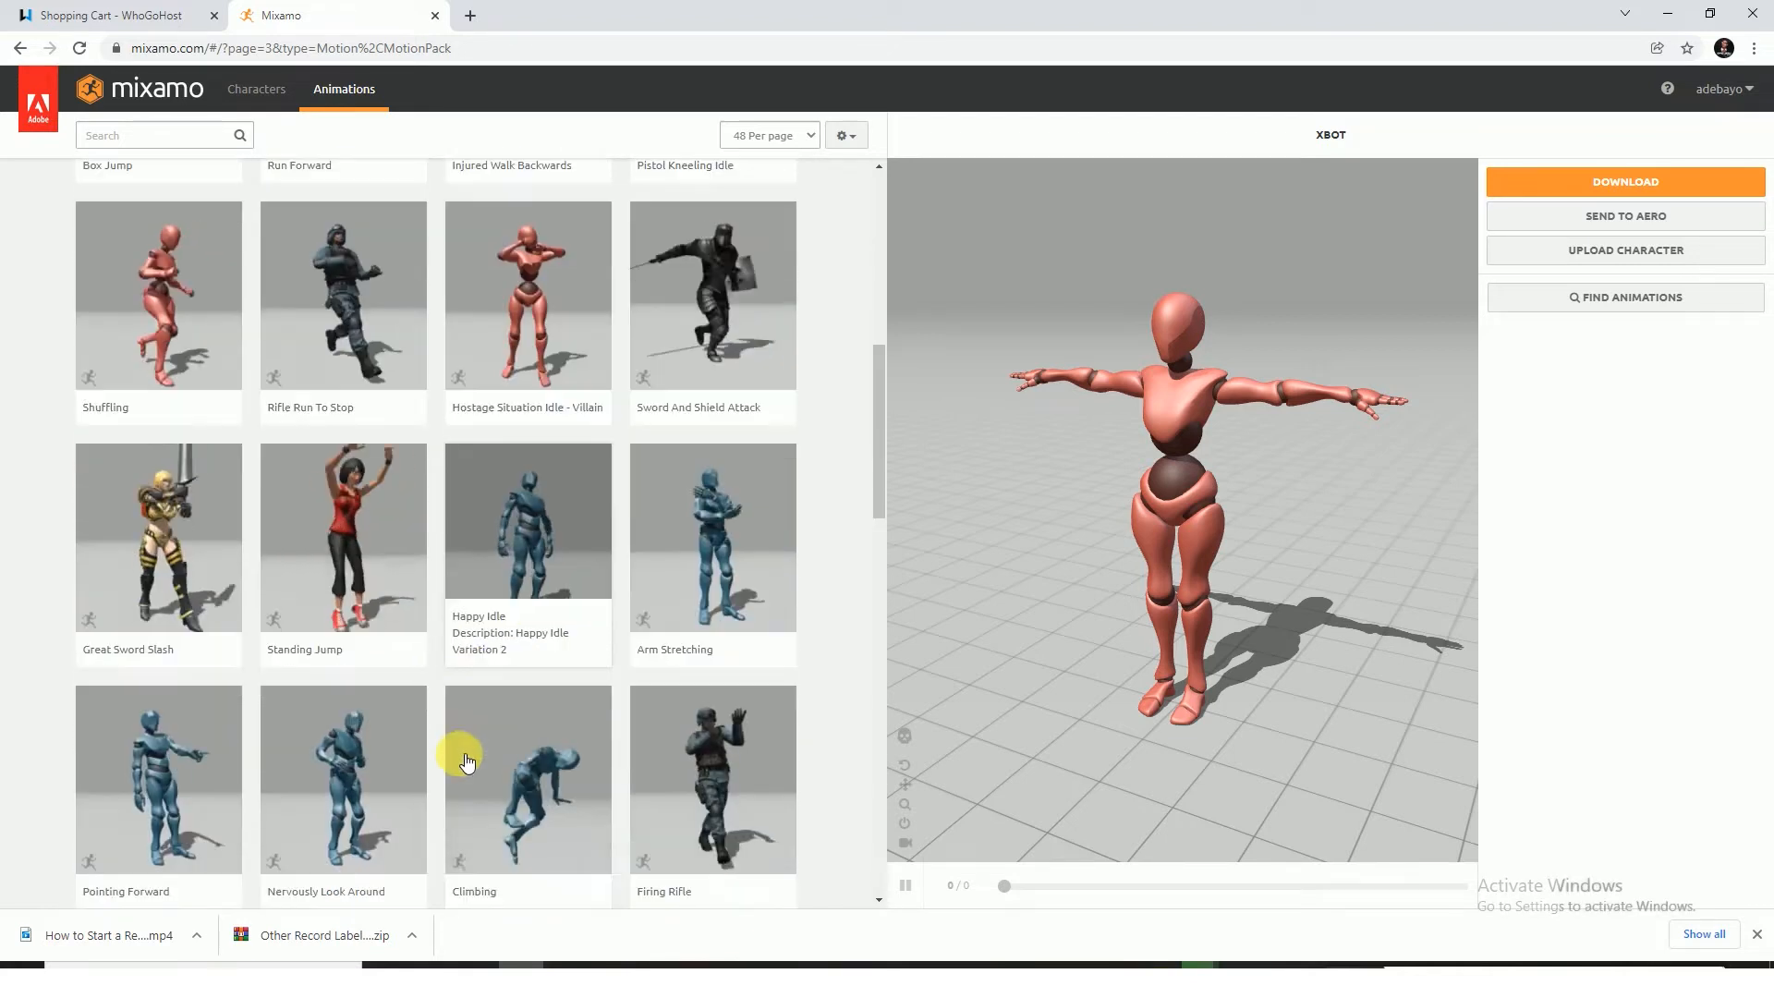
{"action": "scroll", "coordinate": [467, 763], "scroll_direction": "down", "scroll_amount": 3}
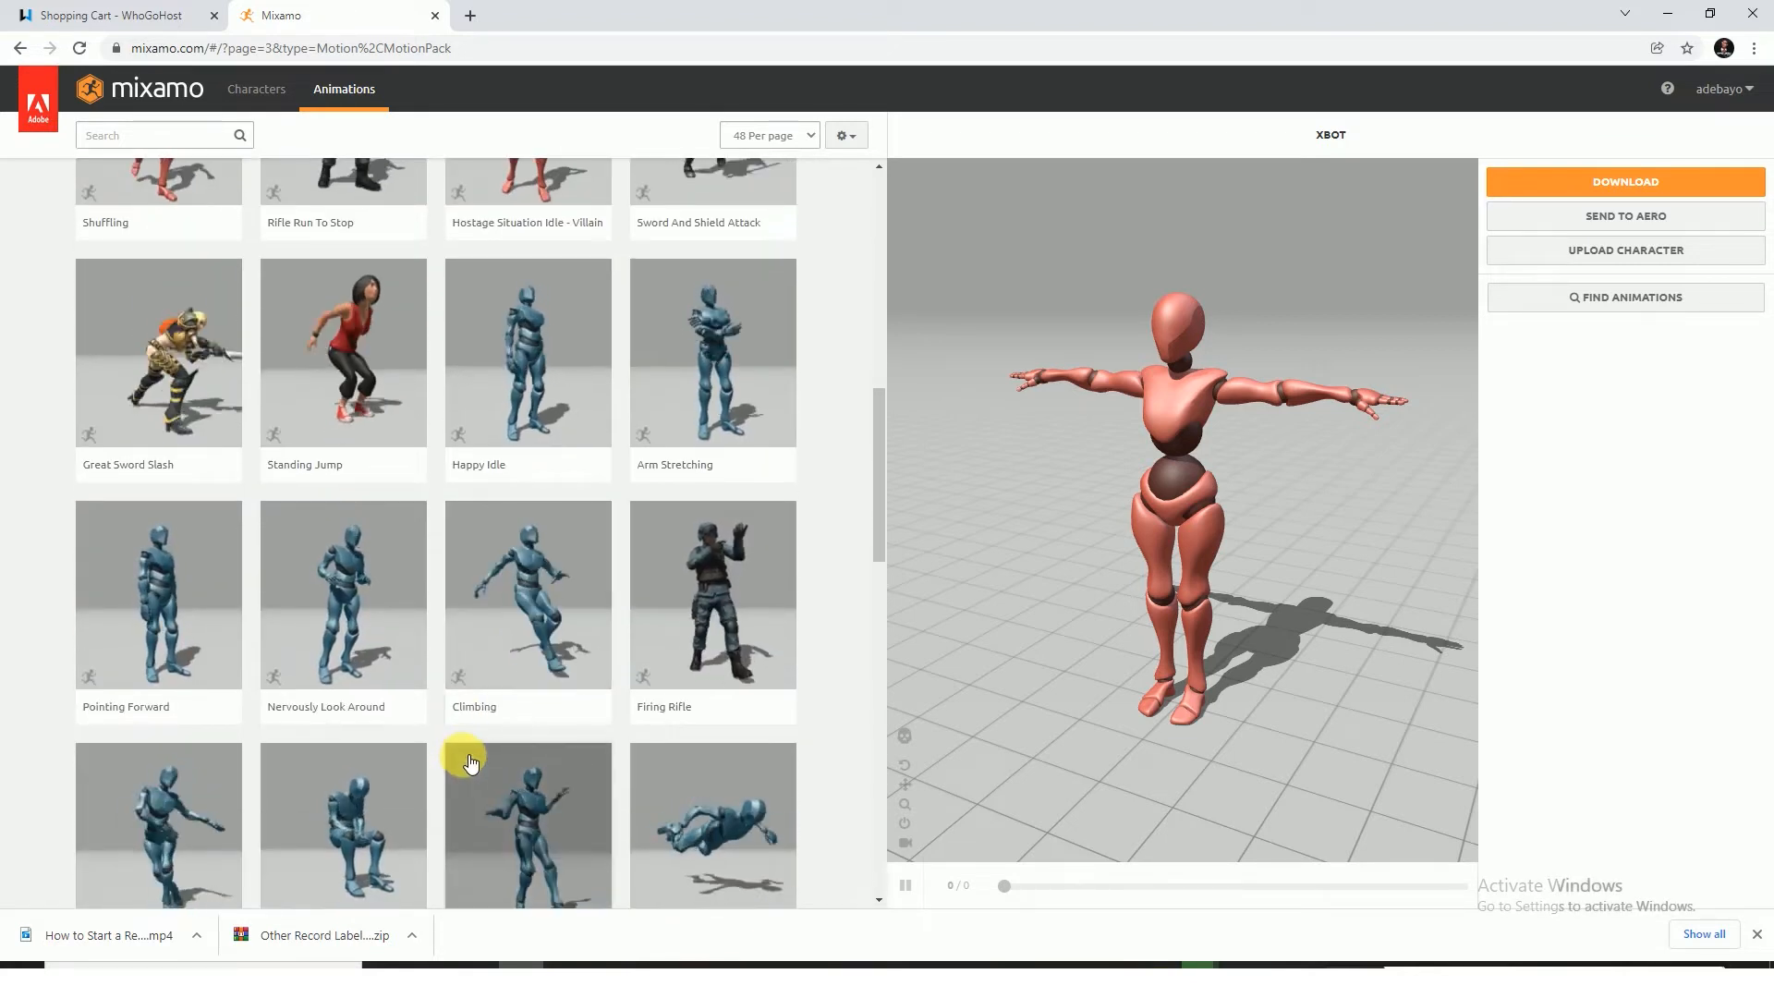
{"action": "scroll", "coordinate": [470, 765], "scroll_direction": "down", "scroll_amount": 3}
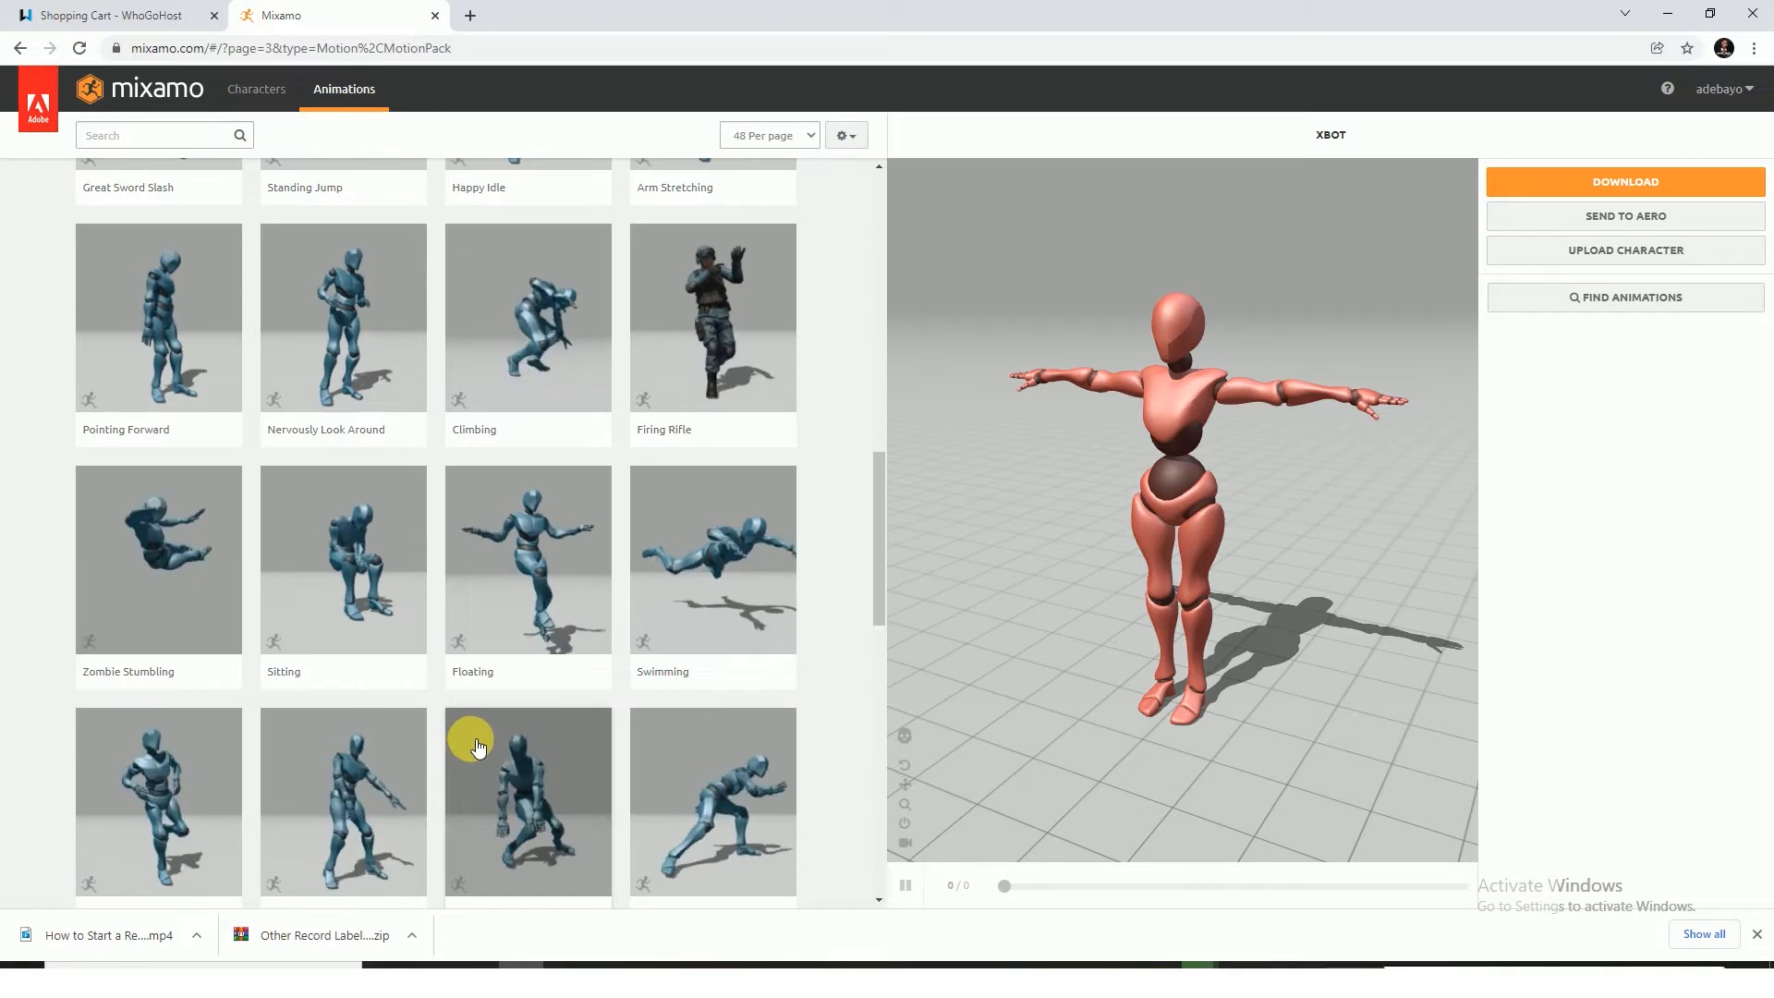
{"action": "scroll", "coordinate": [480, 749], "scroll_direction": "down", "scroll_amount": 8}
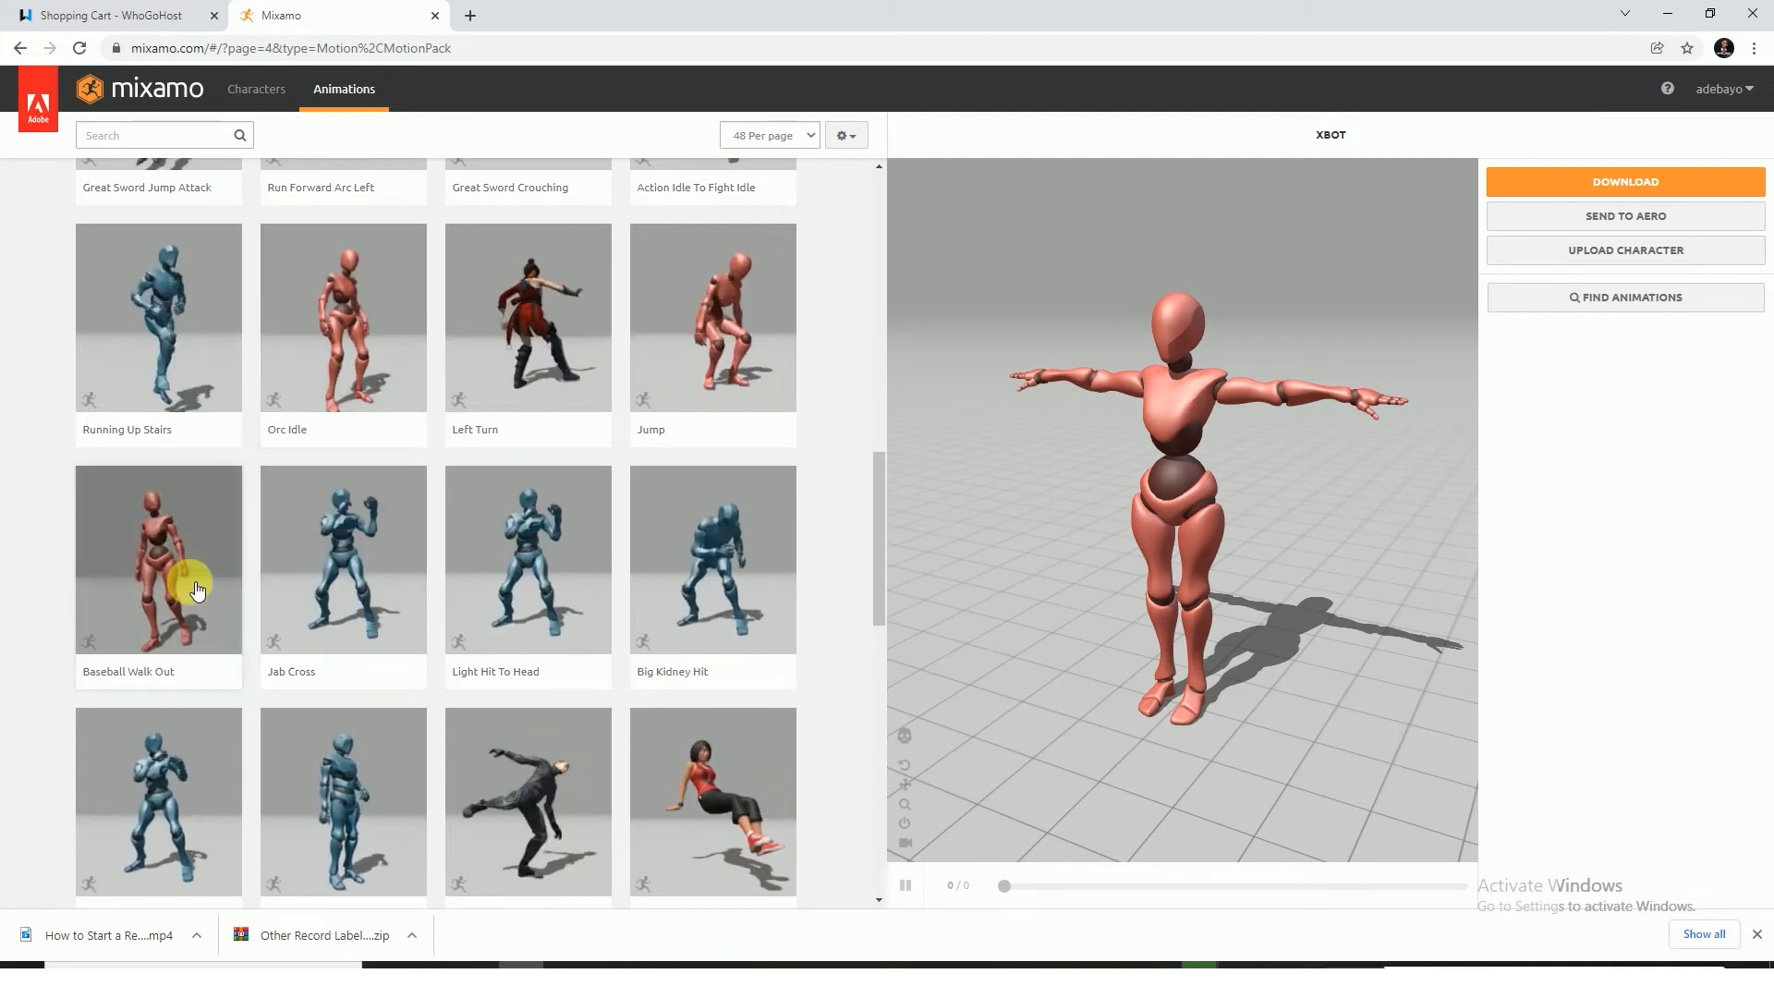
Apply the Orc Idle animation to the XBot character and set its Character Arm-Space to 70
{"action": "left_click", "coordinate": [354, 298]}
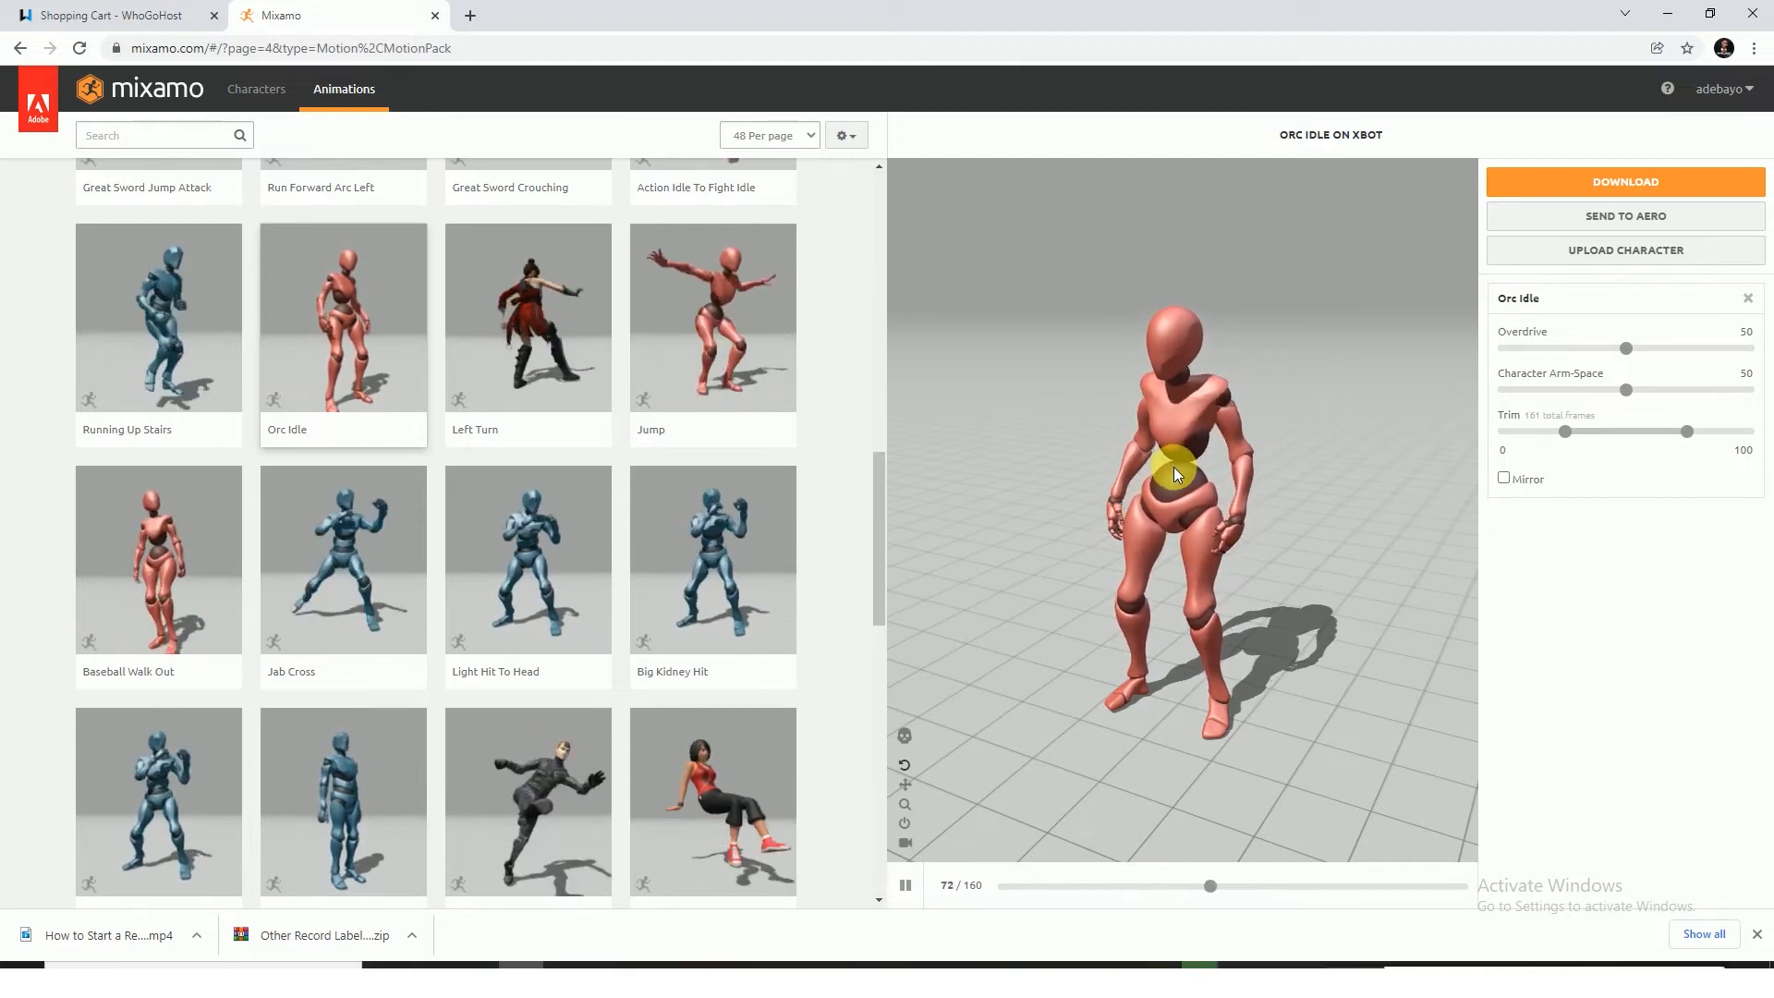
{"action": "scroll", "coordinate": [1301, 502], "scroll_direction": "up", "scroll_amount": 2}
{"action": "scroll", "coordinate": [1418, 571], "scroll_direction": "up", "scroll_amount": 1}
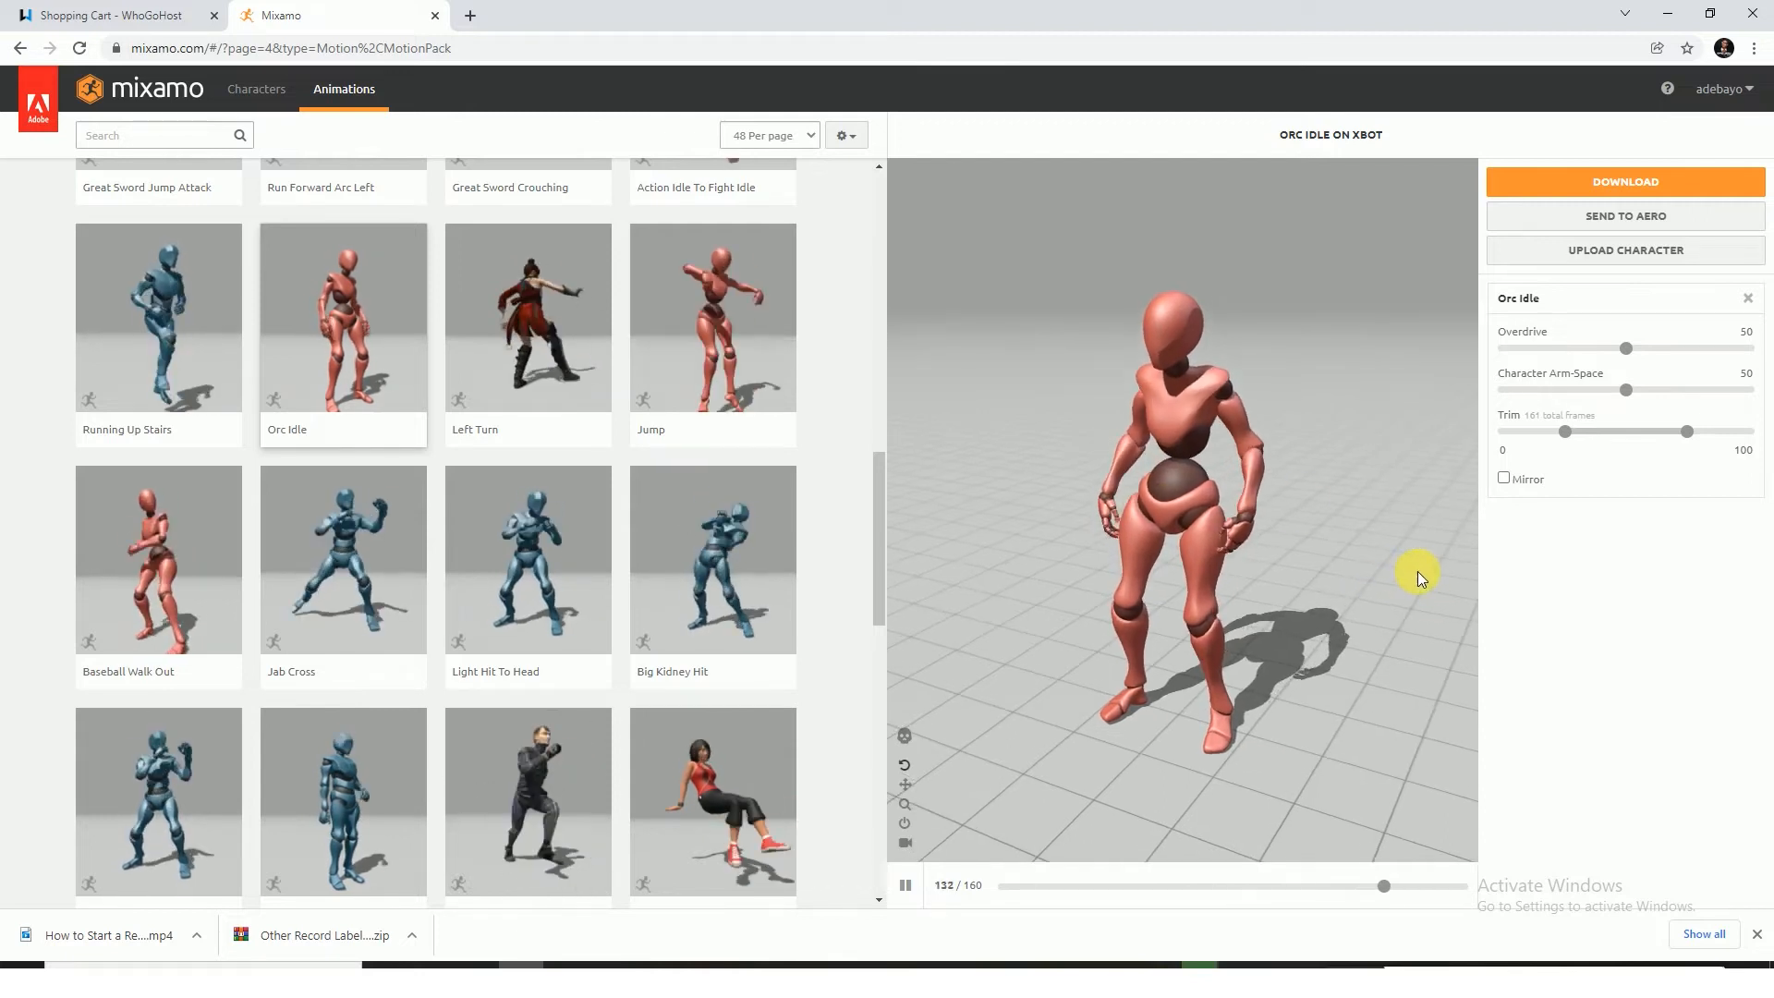
{"action": "scroll", "coordinate": [1428, 558], "scroll_direction": "down", "scroll_amount": 3}
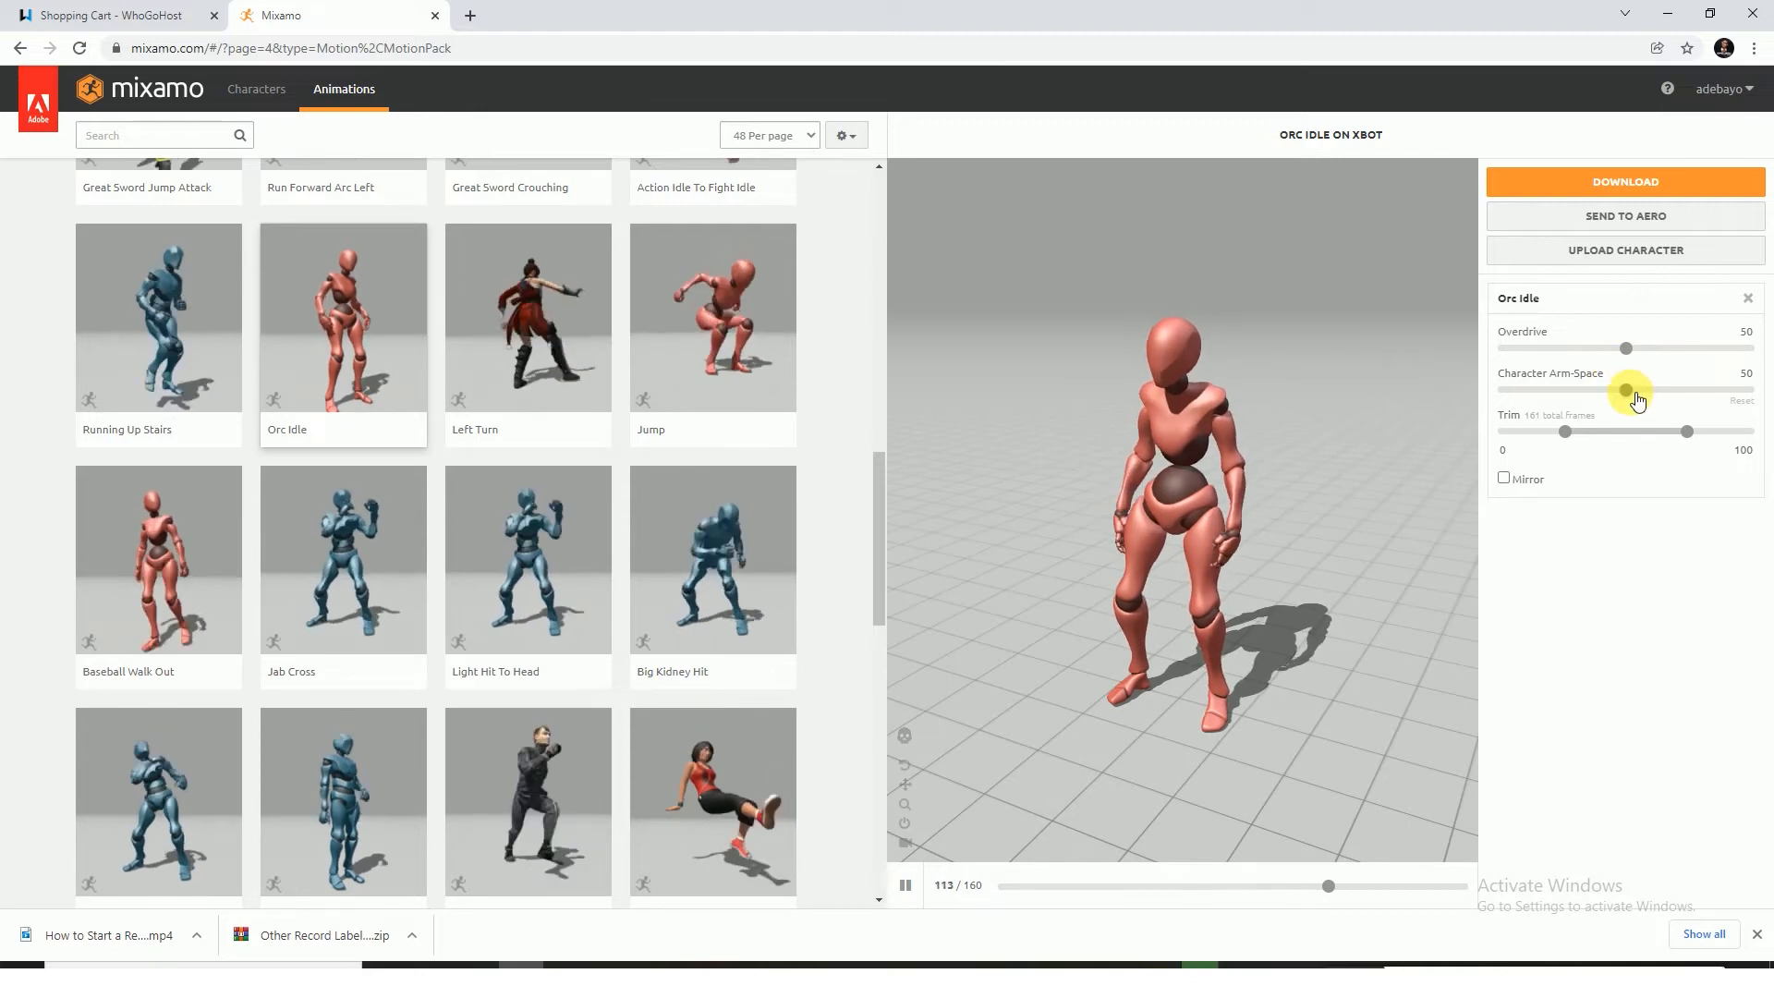
{"action": "left_click_drag", "start_coordinate": [1639, 399], "coordinate": [1672, 412]}
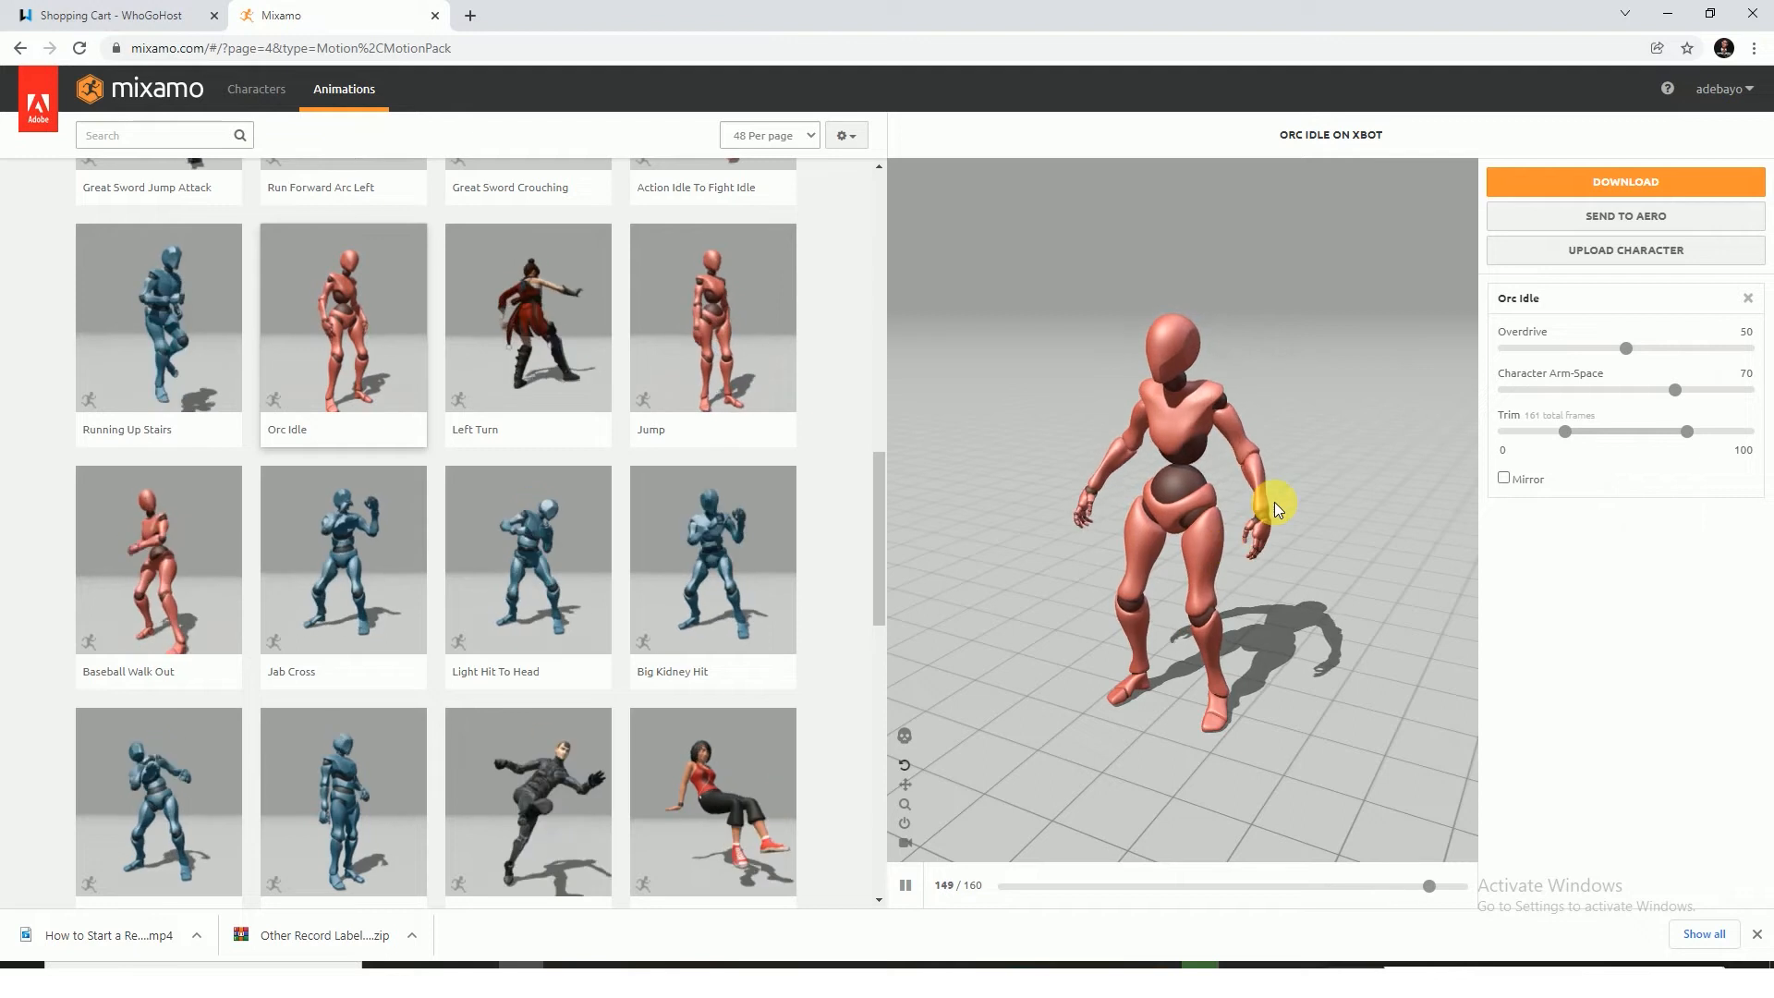
Pause the preview and download the animated character as FBX Binary with skin, 30 frames per second and no keyframe reduction
{"action": "left_click", "coordinate": [904, 885]}
{"action": "left_click", "coordinate": [1617, 179]}
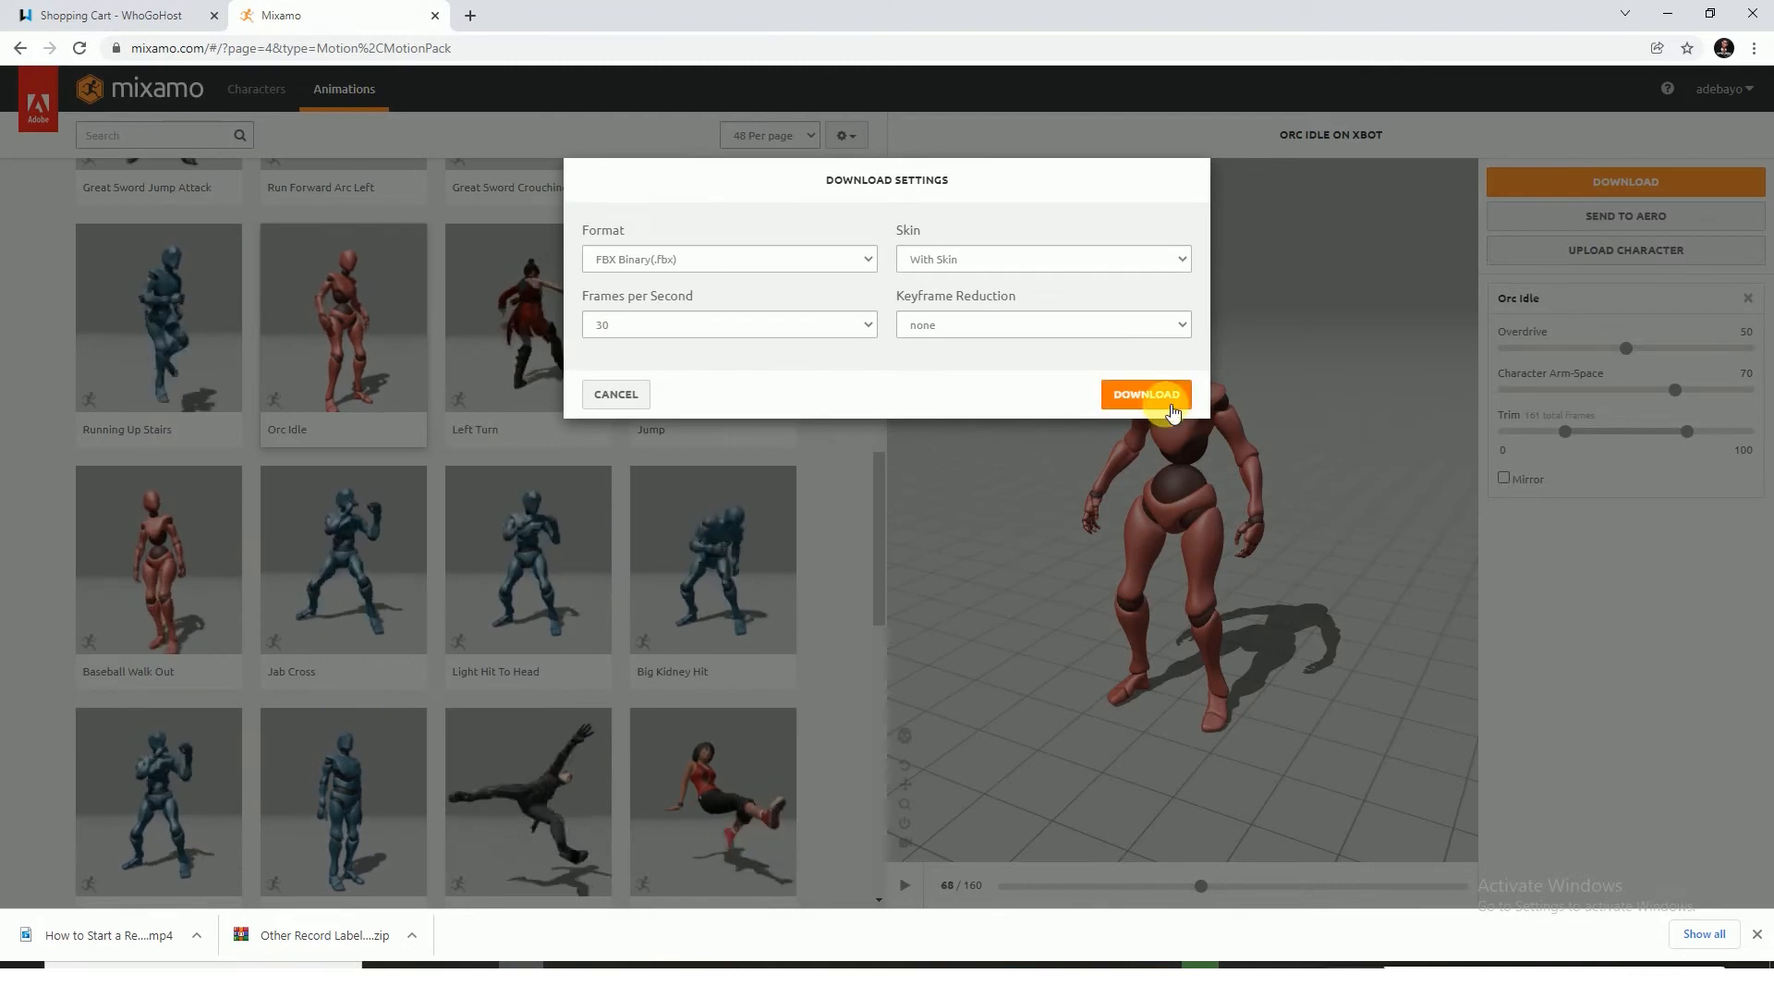
{"action": "left_click", "coordinate": [1151, 396]}
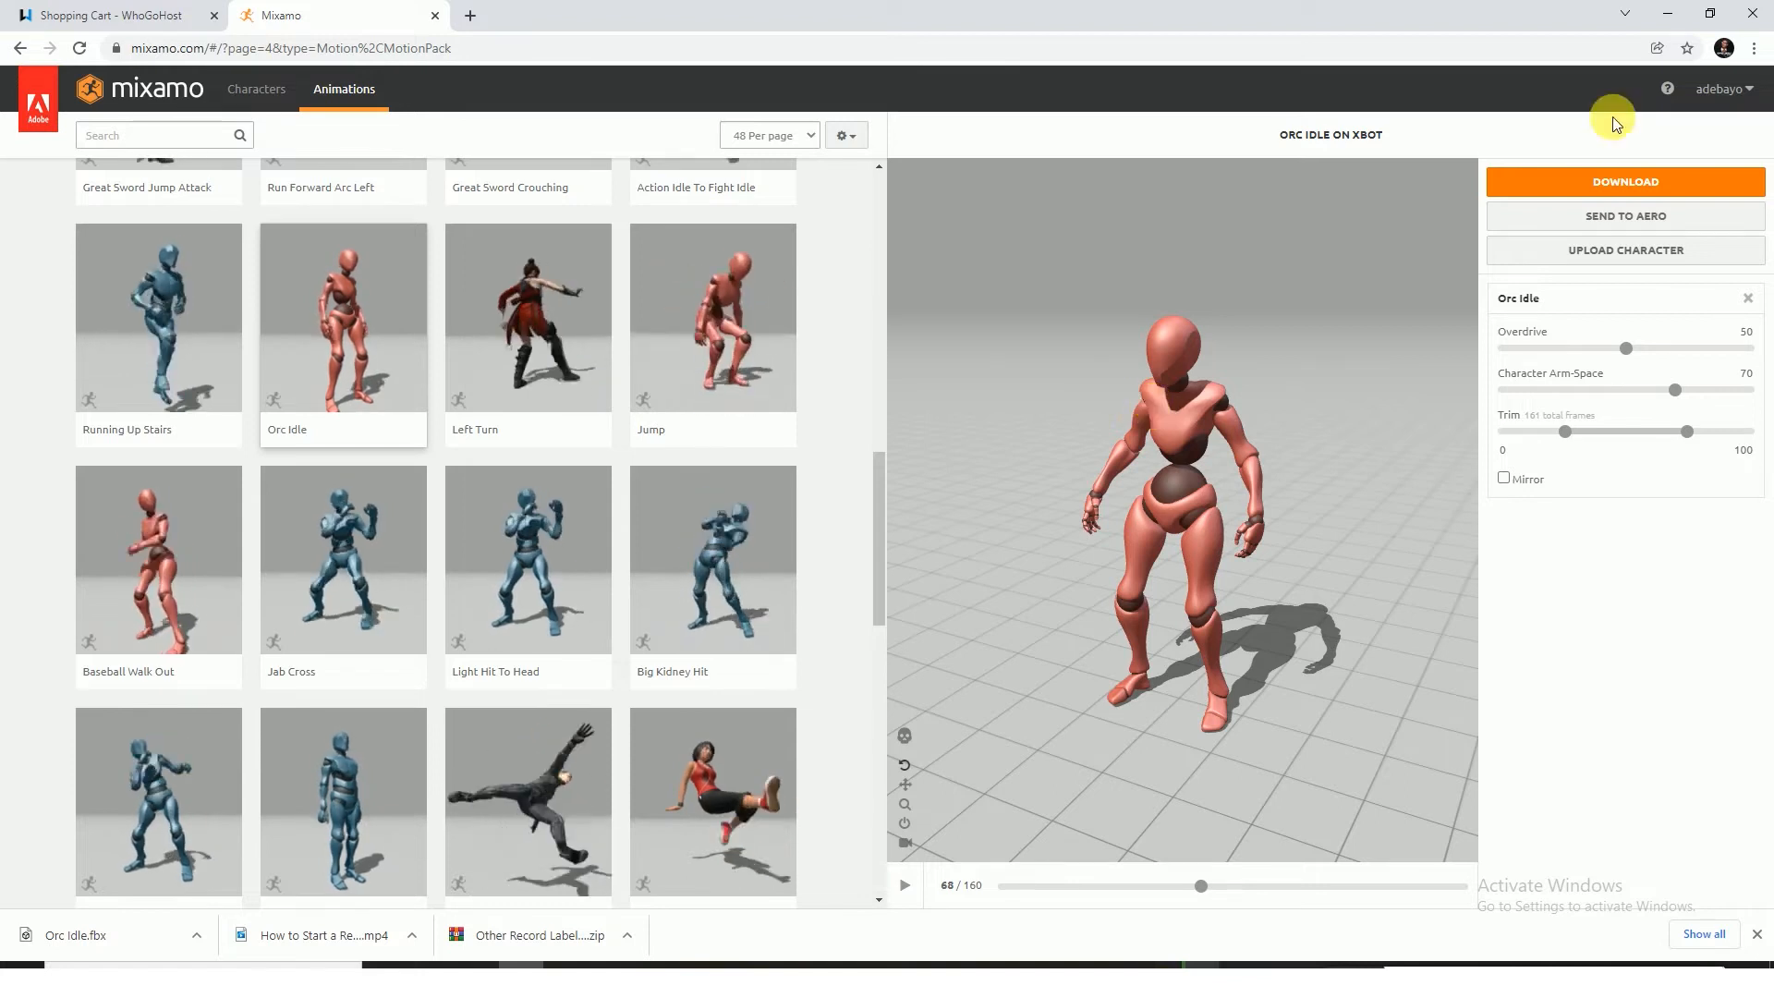
Minimize the browser, switch to Blender, and maximize its window
{"action": "left_click", "coordinate": [1668, 13]}
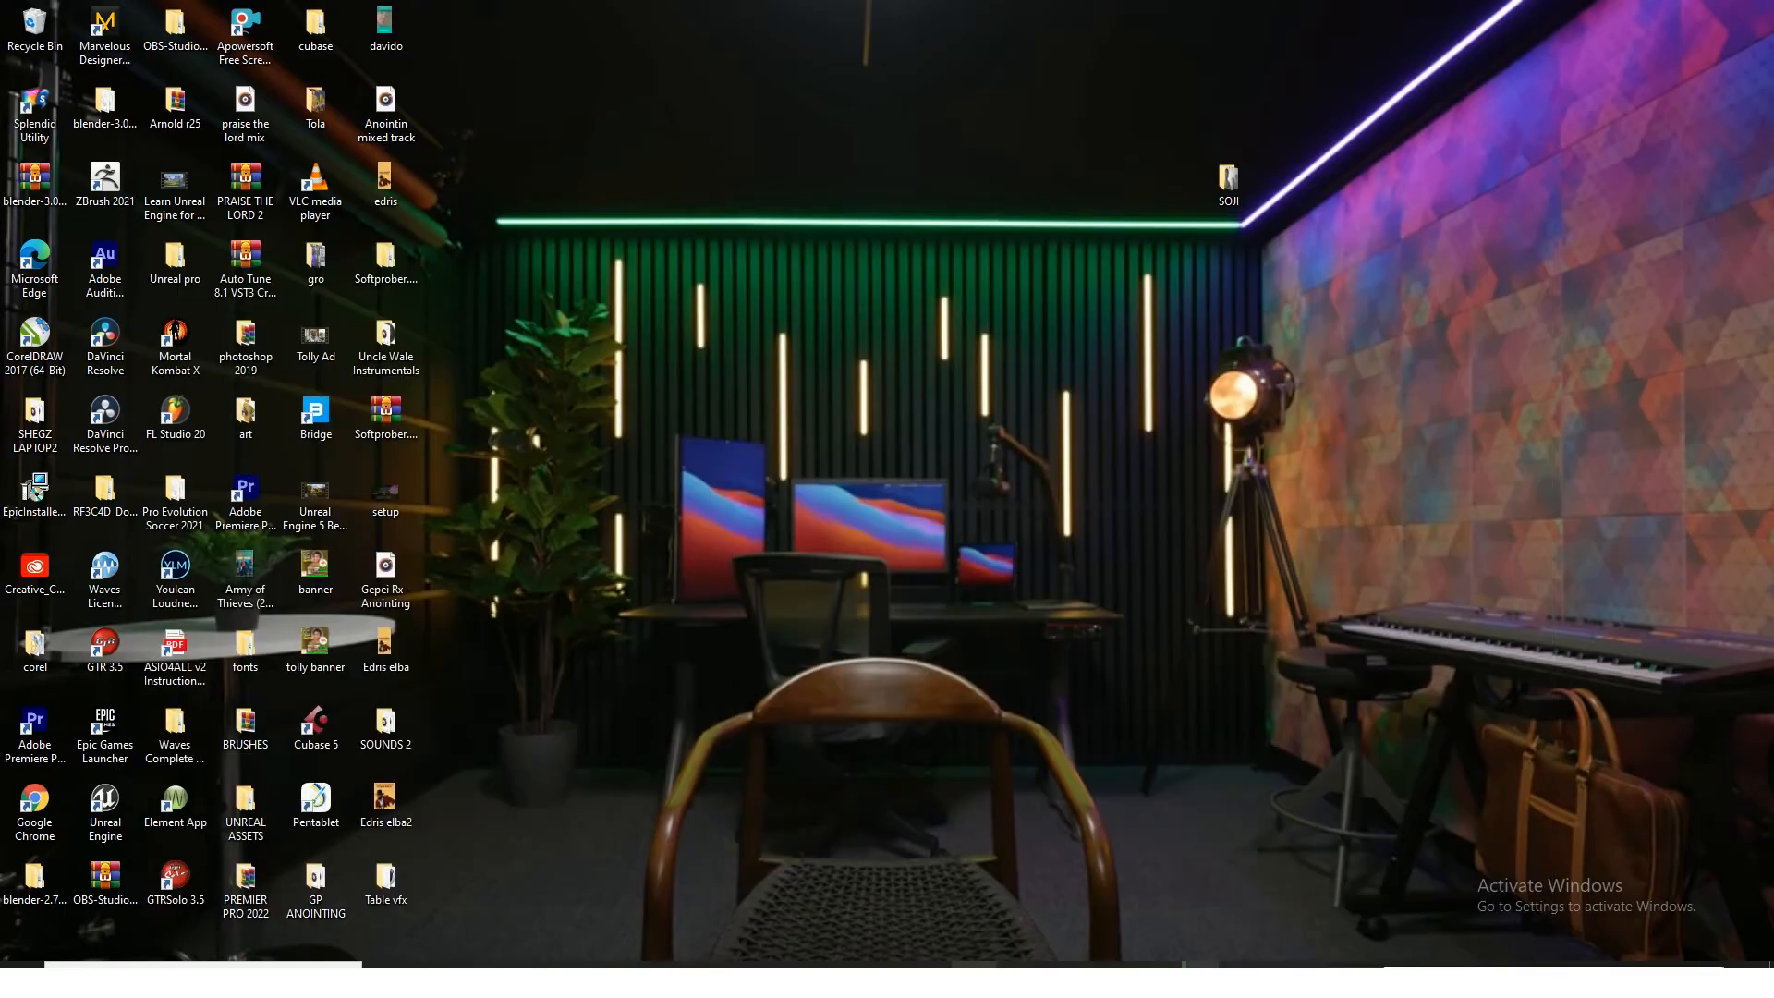
{"action": "left_click", "coordinate": [704, 981]}
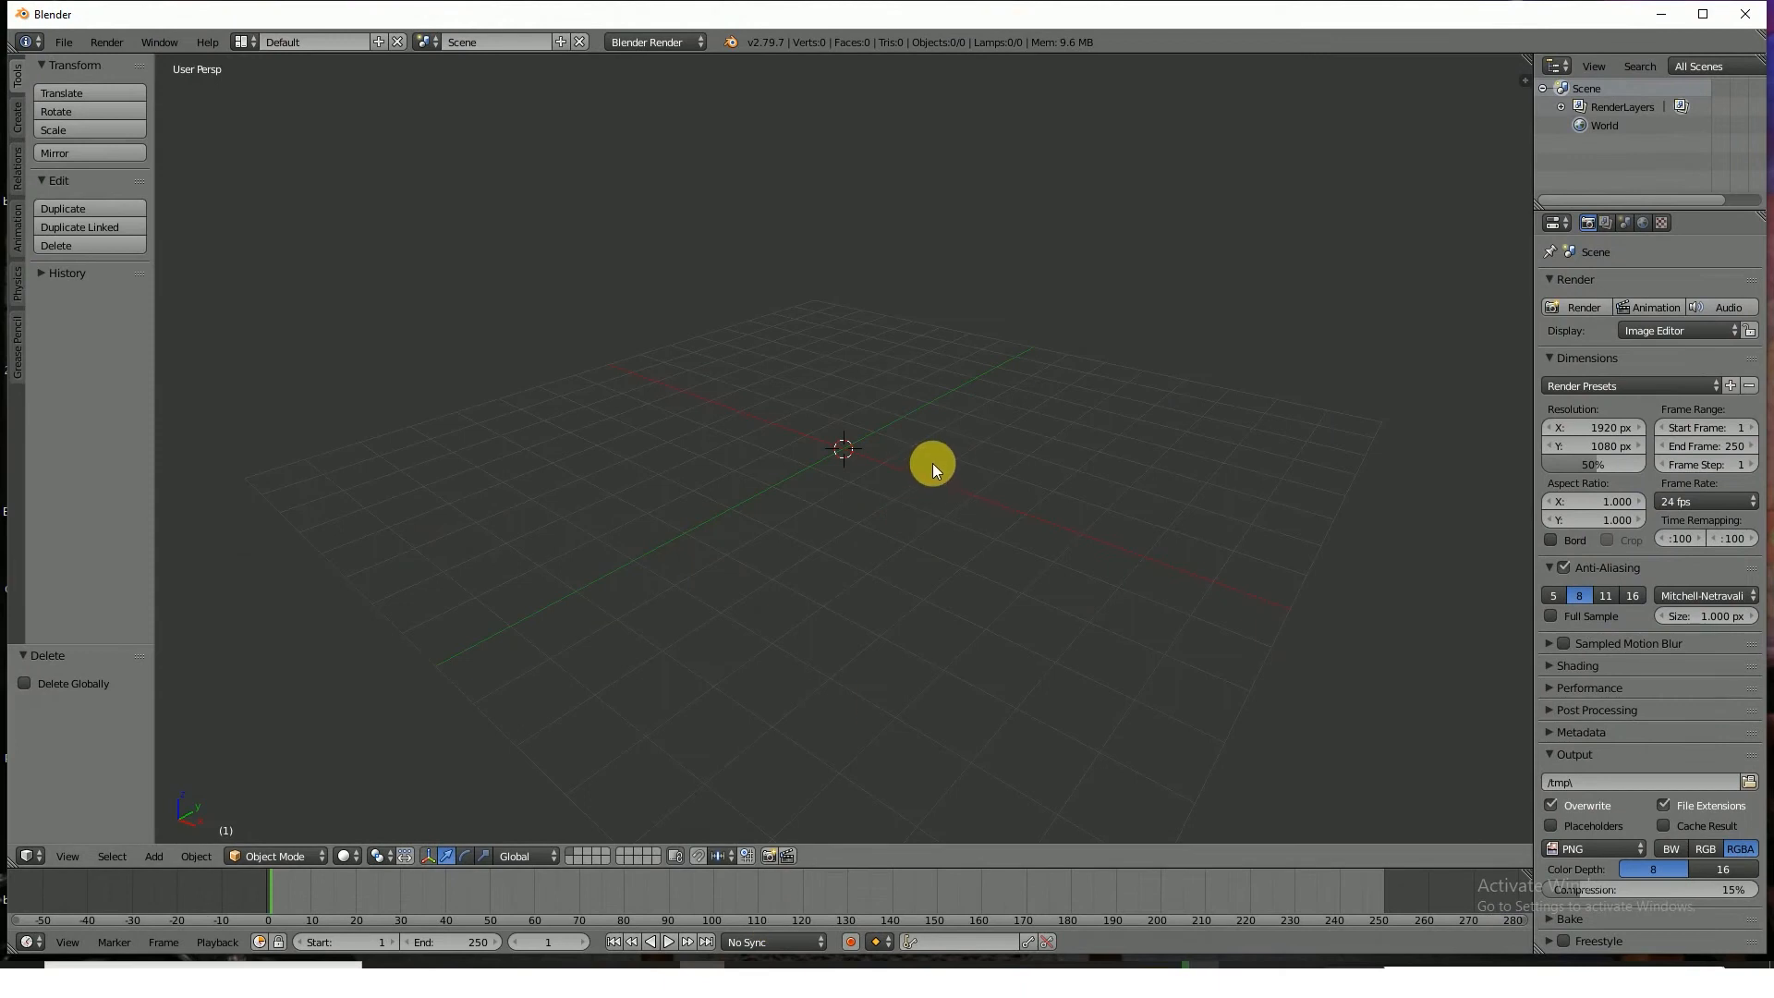
{"action": "left_click", "coordinate": [1708, 14]}
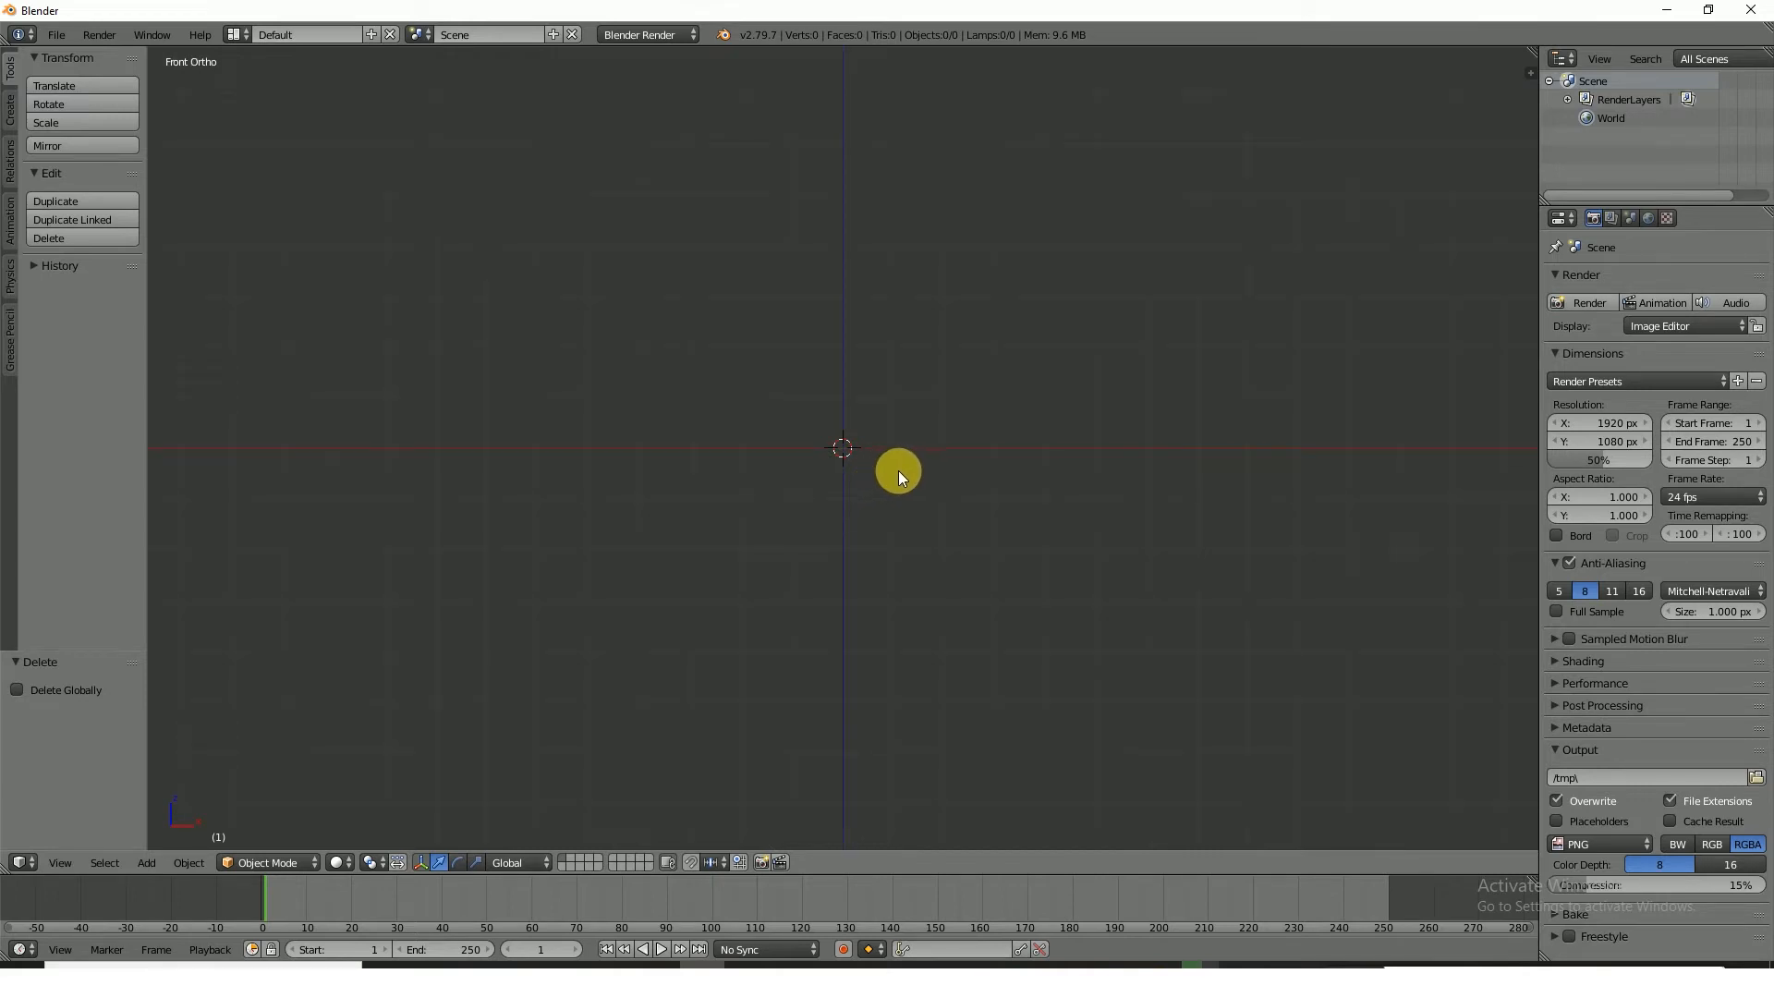
{"action": "left_click", "coordinate": [59, 37]}
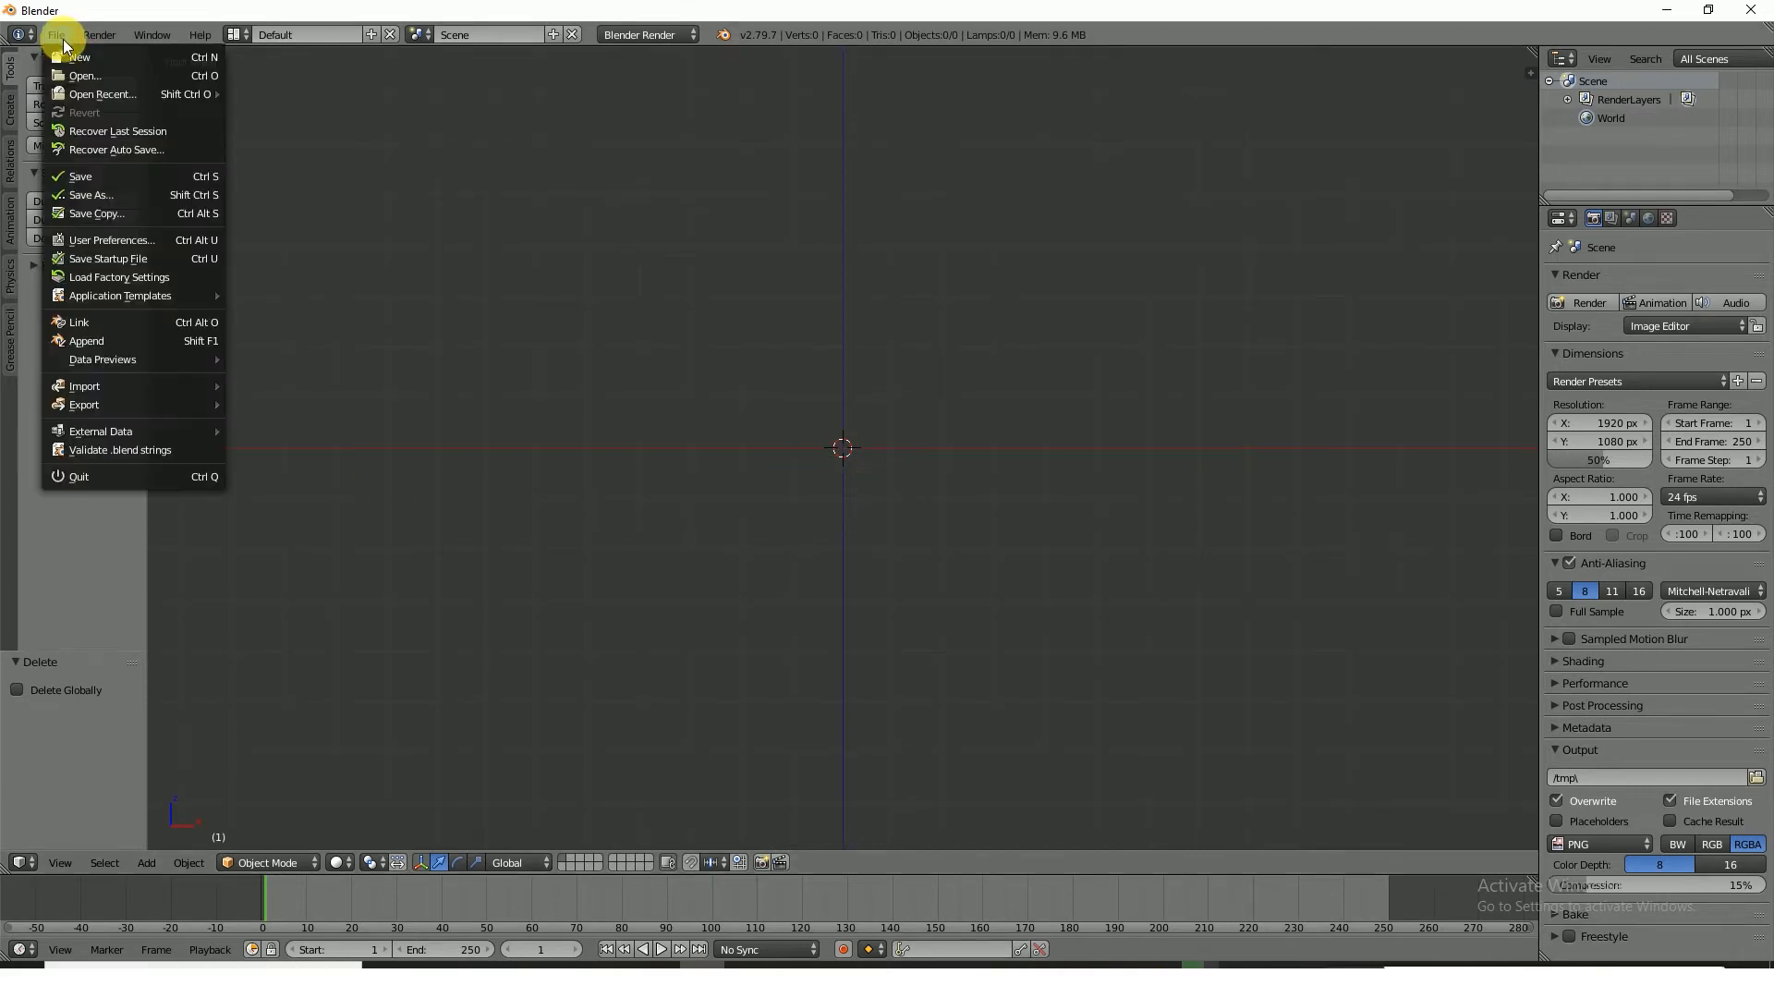
{"action": "left_click", "coordinate": [52, 15]}
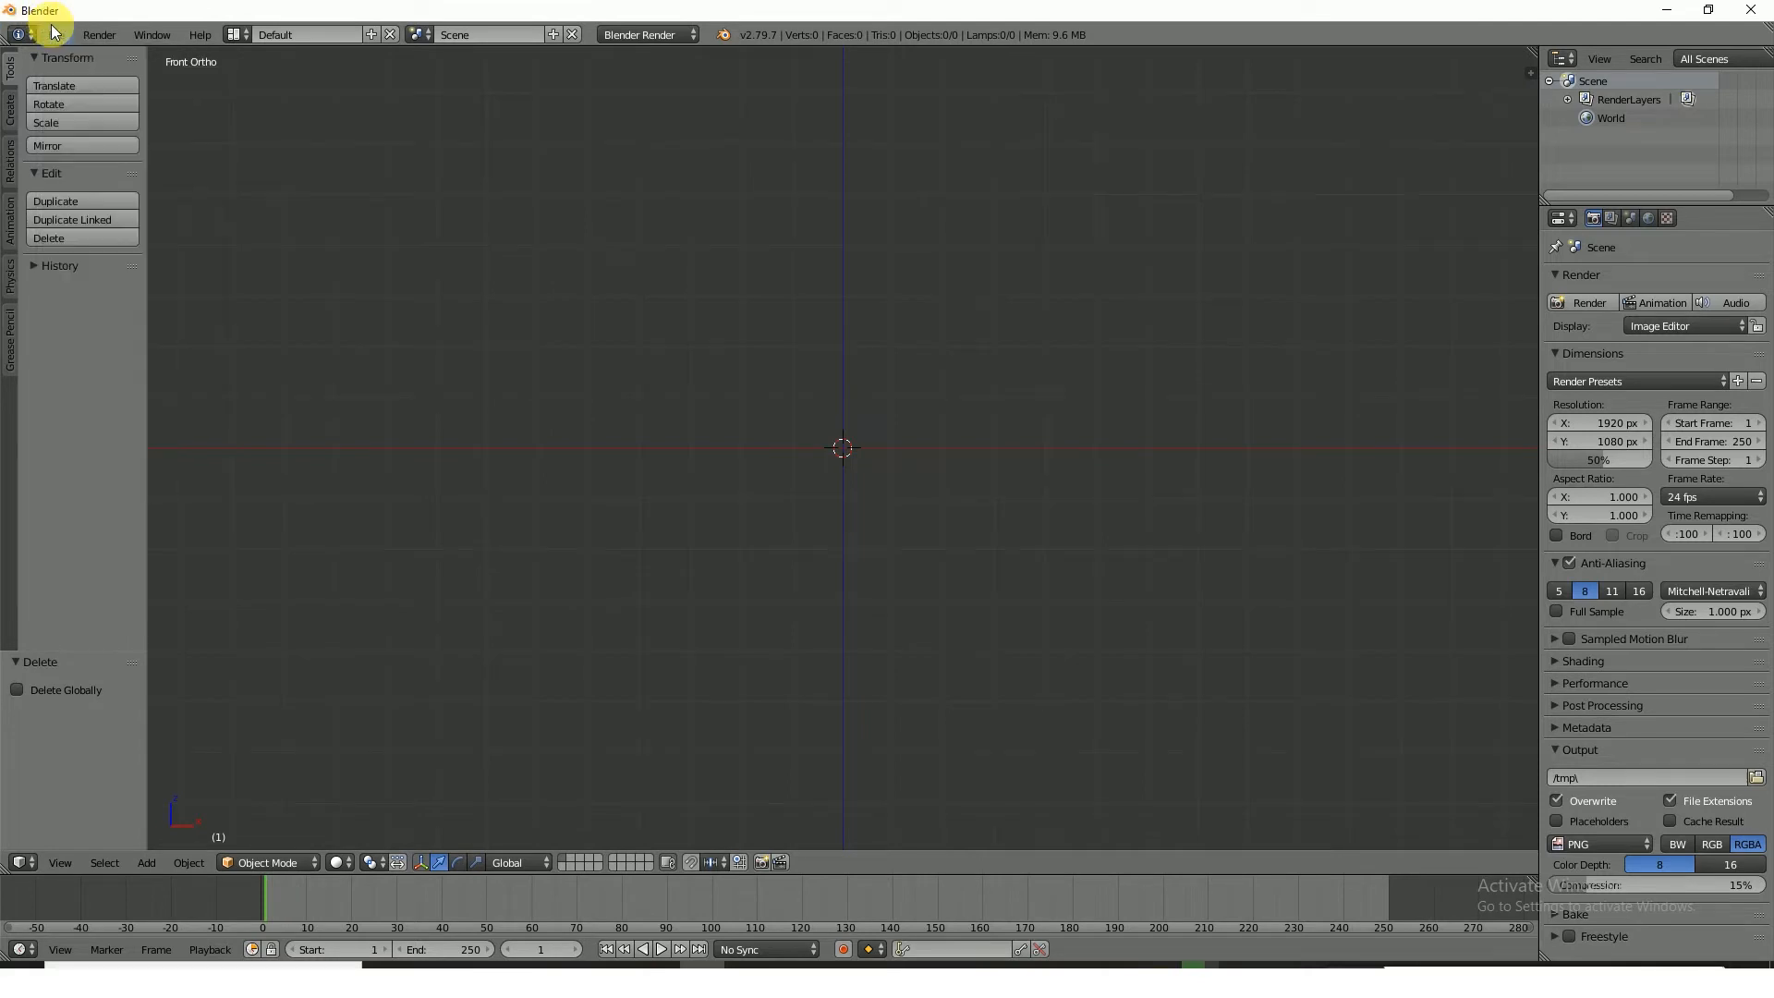
{"action": "left_click", "coordinate": [56, 33]}
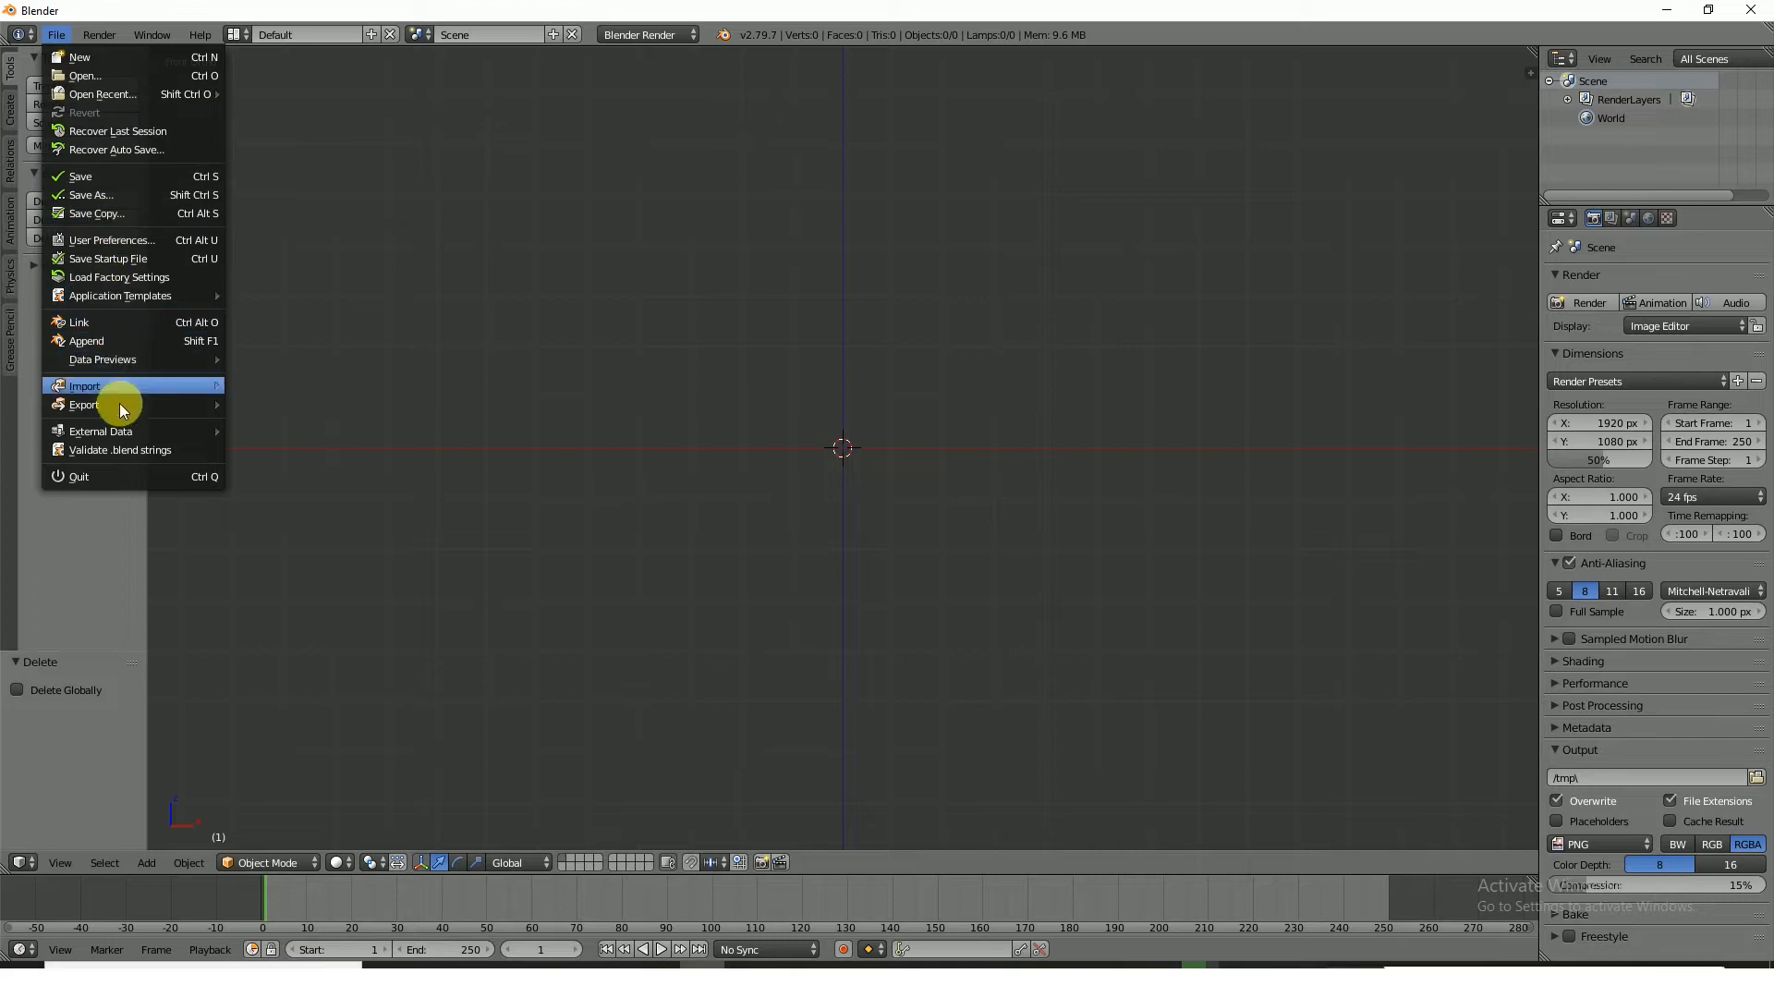
{"action": "mouse_move", "coordinate": [124, 405]}
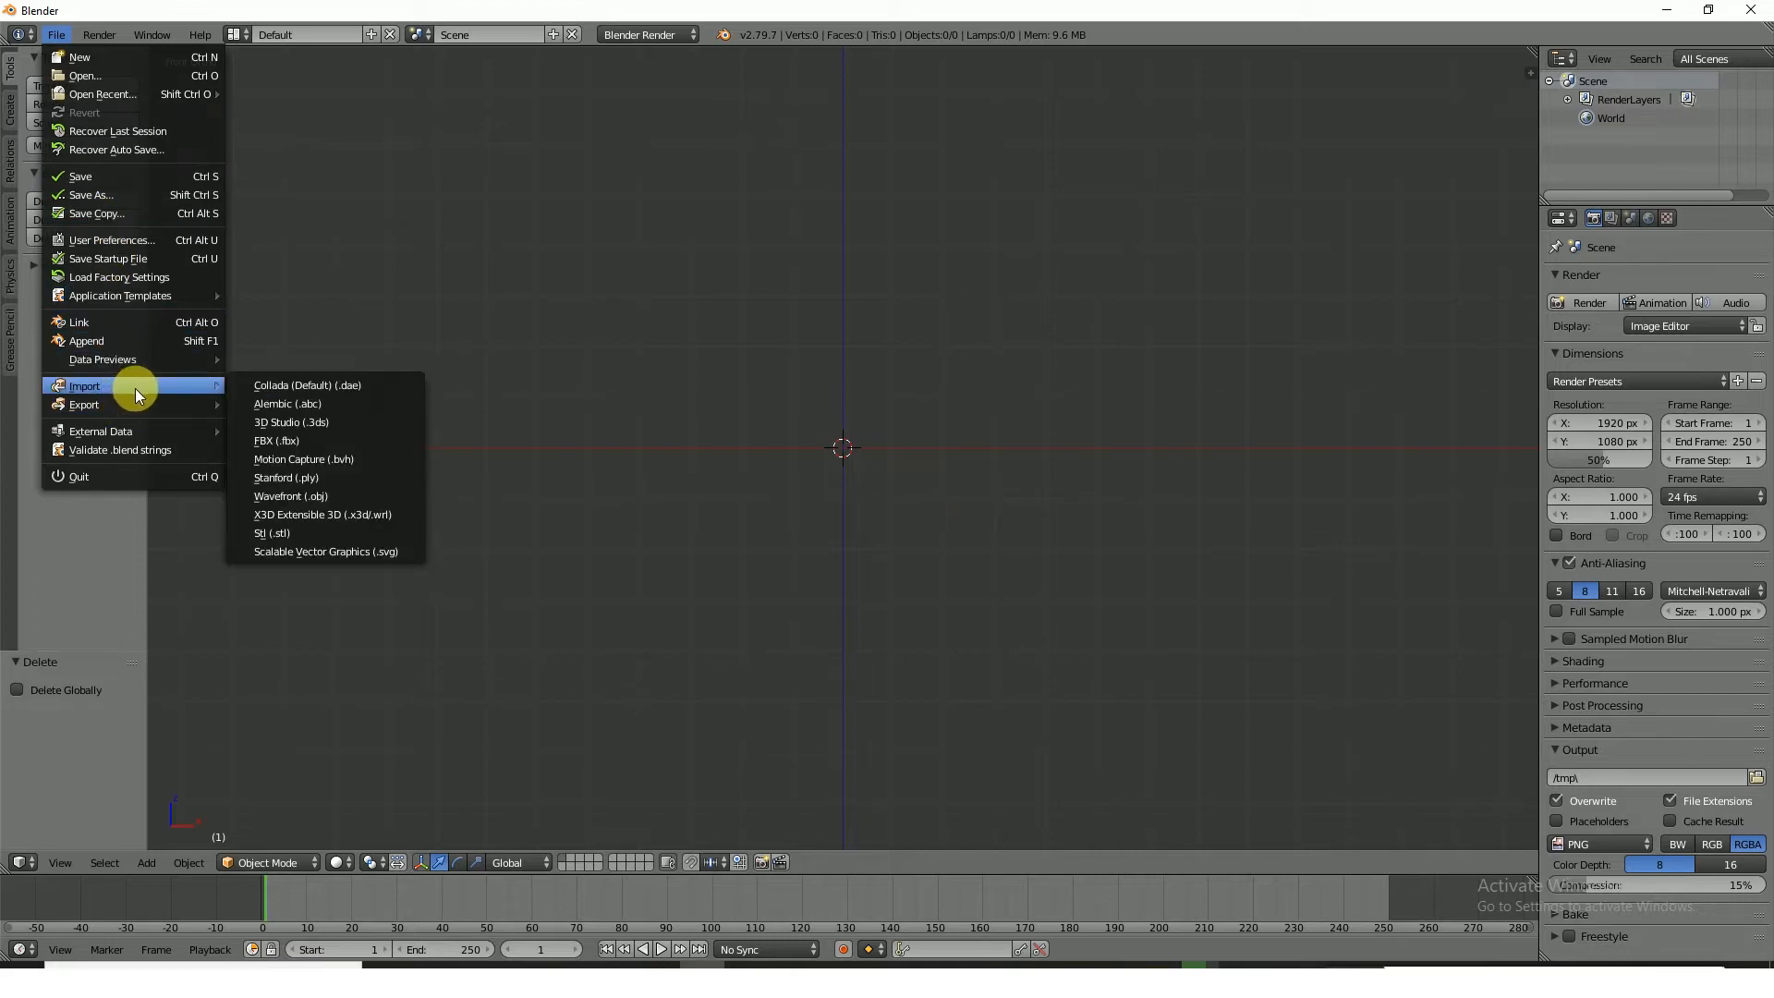
{"action": "left_click", "coordinate": [303, 442]}
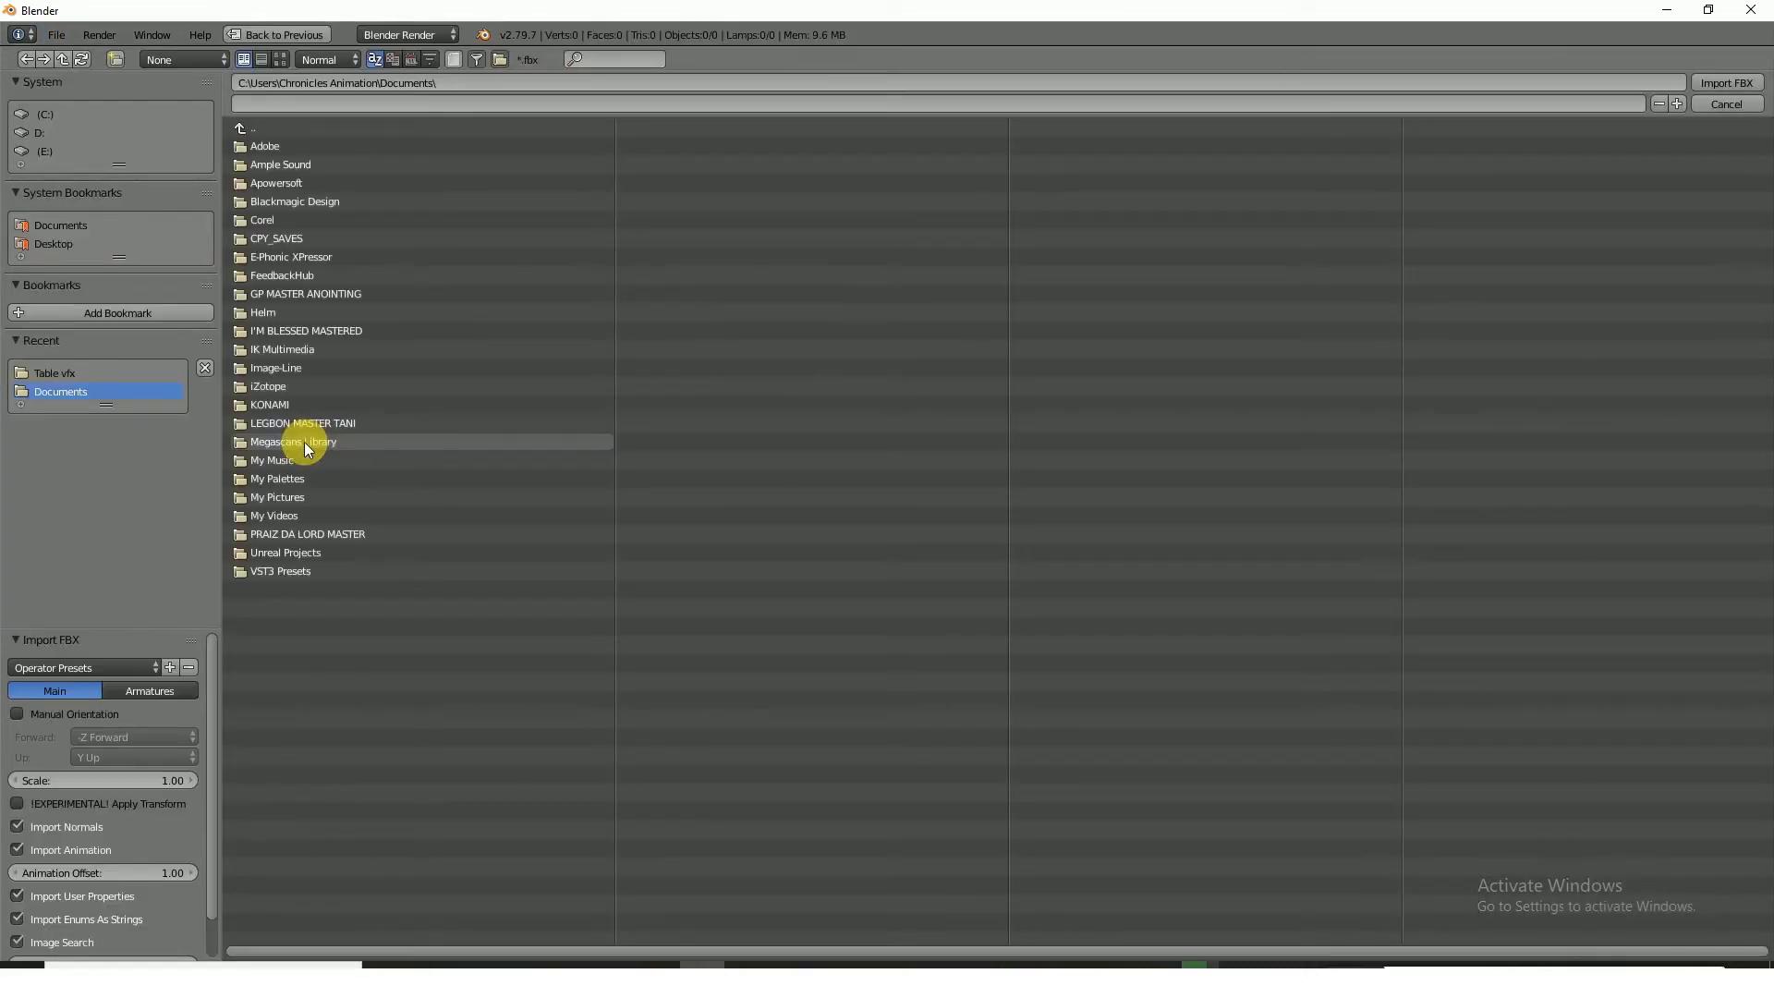
{"action": "left_click", "coordinate": [57, 246]}
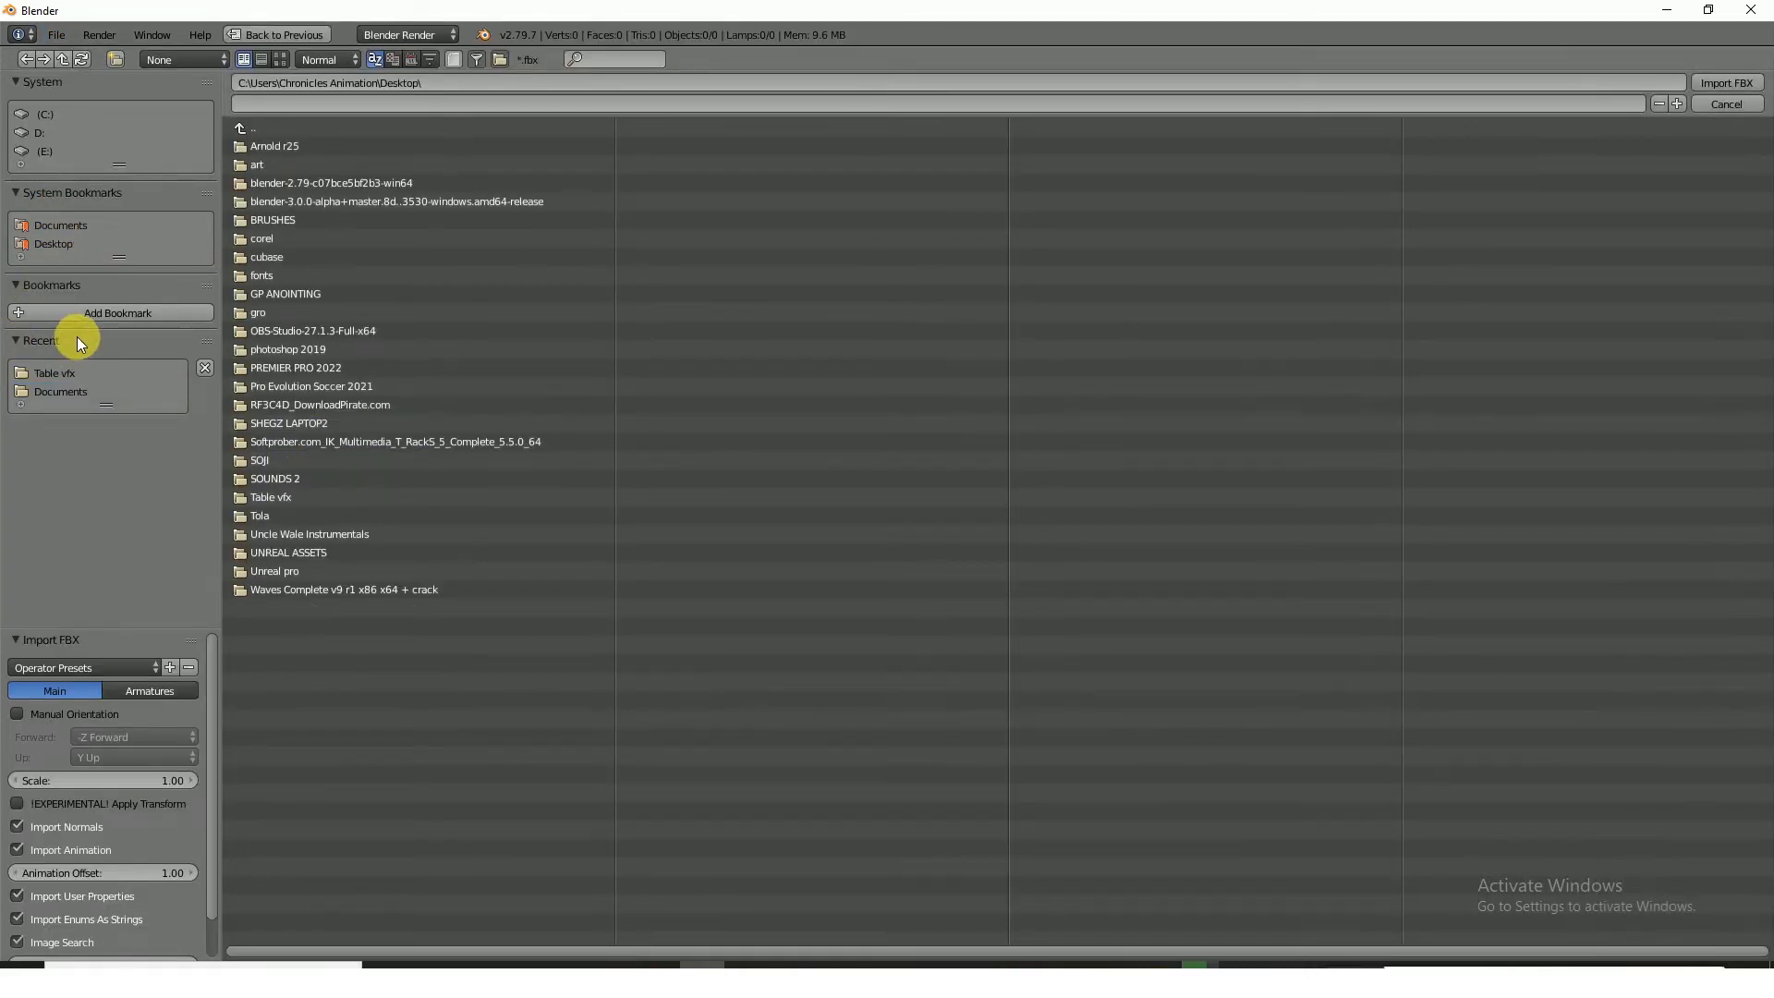
{"action": "left_click", "coordinate": [41, 114]}
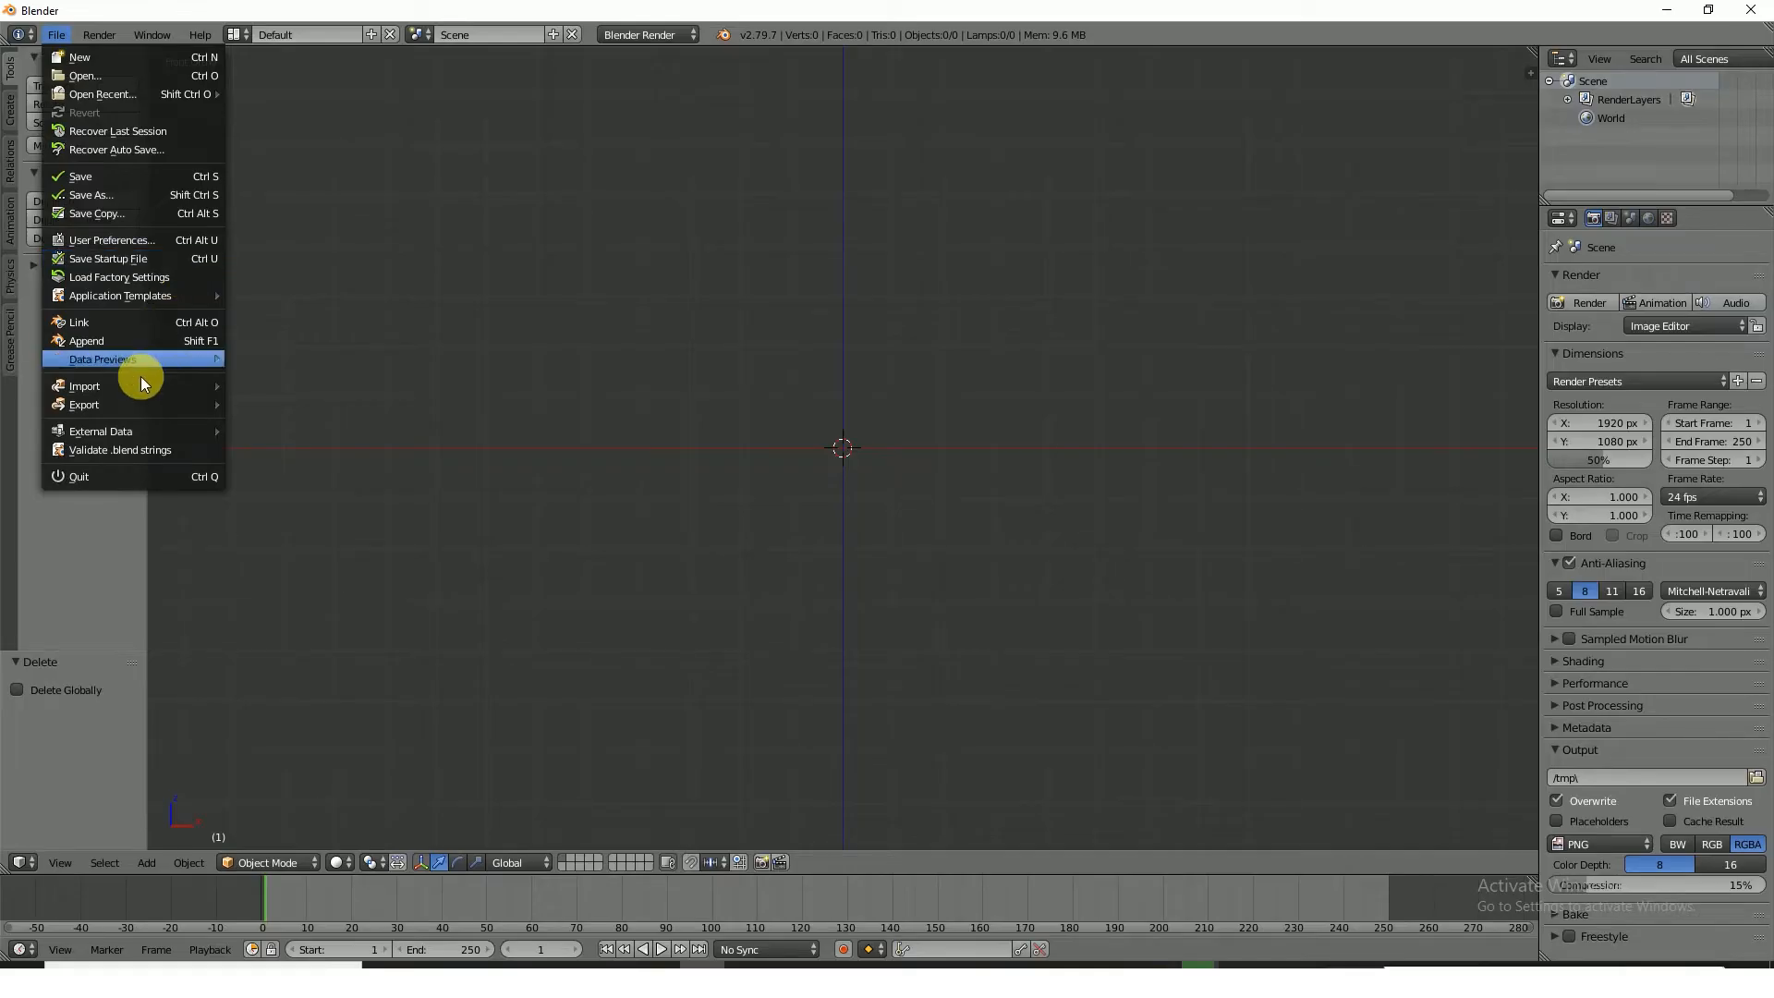
Import the FBX file Orc Idle.fbx from the Desktop folder into the empty scene
{"action": "mouse_move", "coordinate": [143, 390]}
{"action": "left_click", "coordinate": [322, 438]}
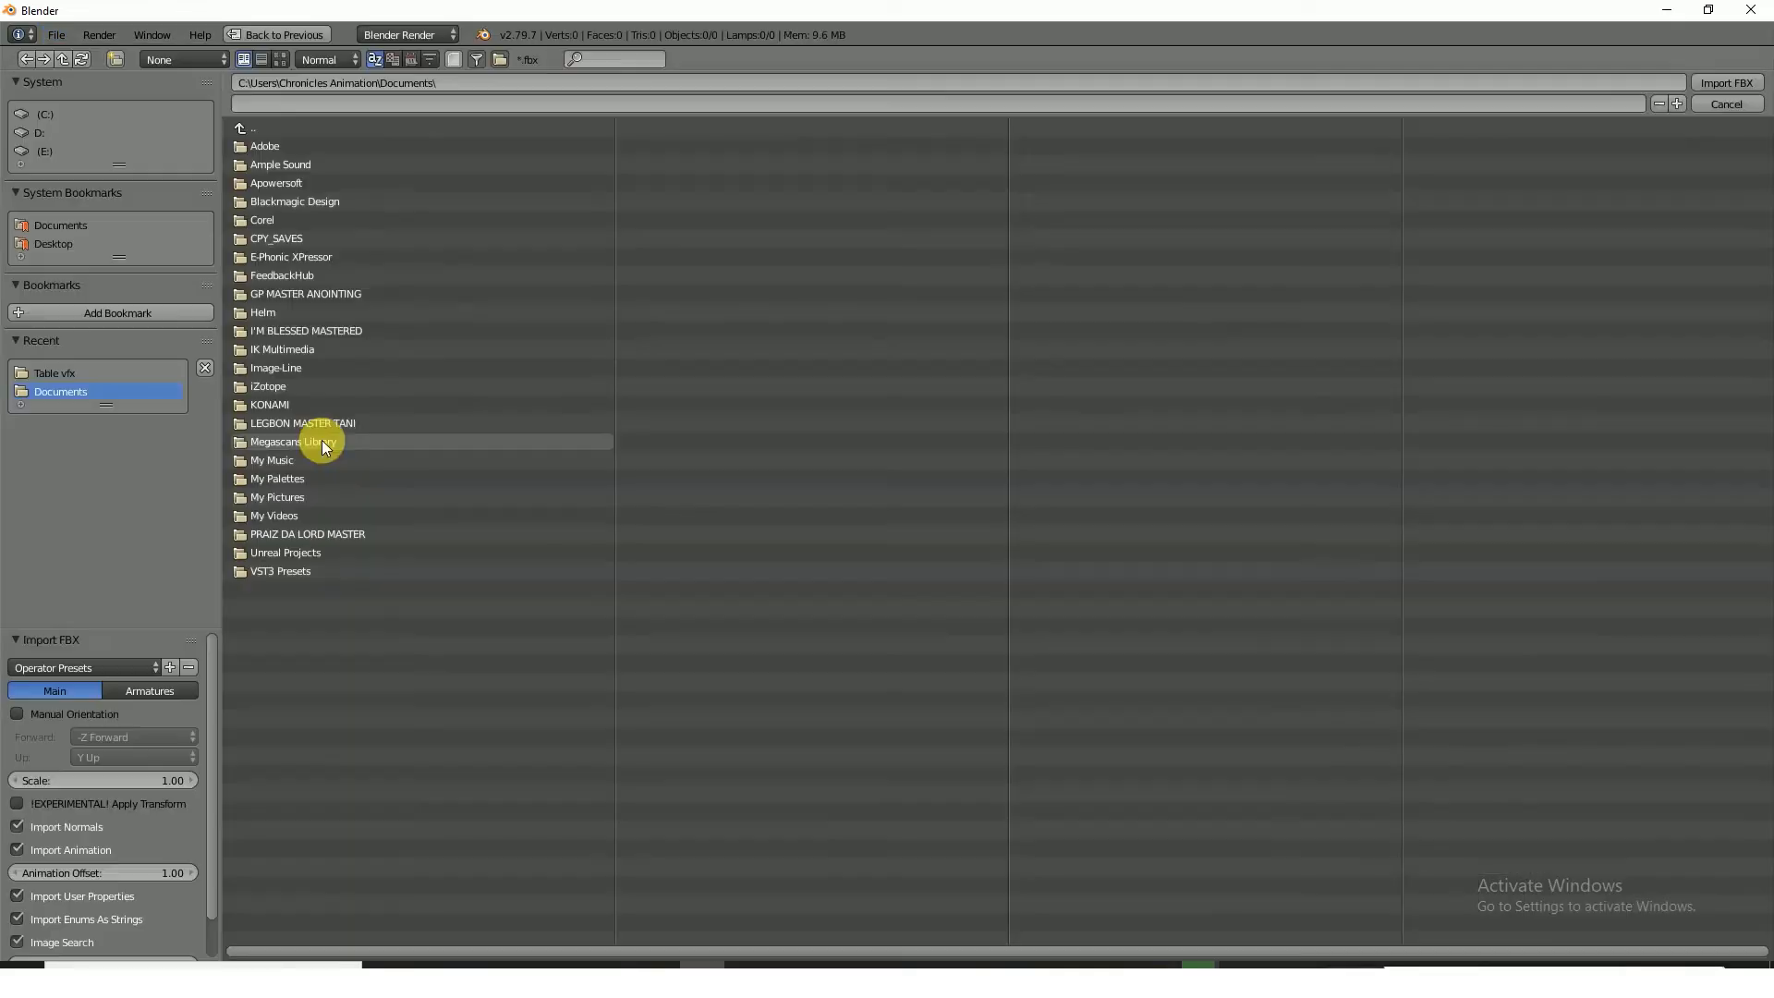
{"action": "left_click", "coordinate": [56, 243]}
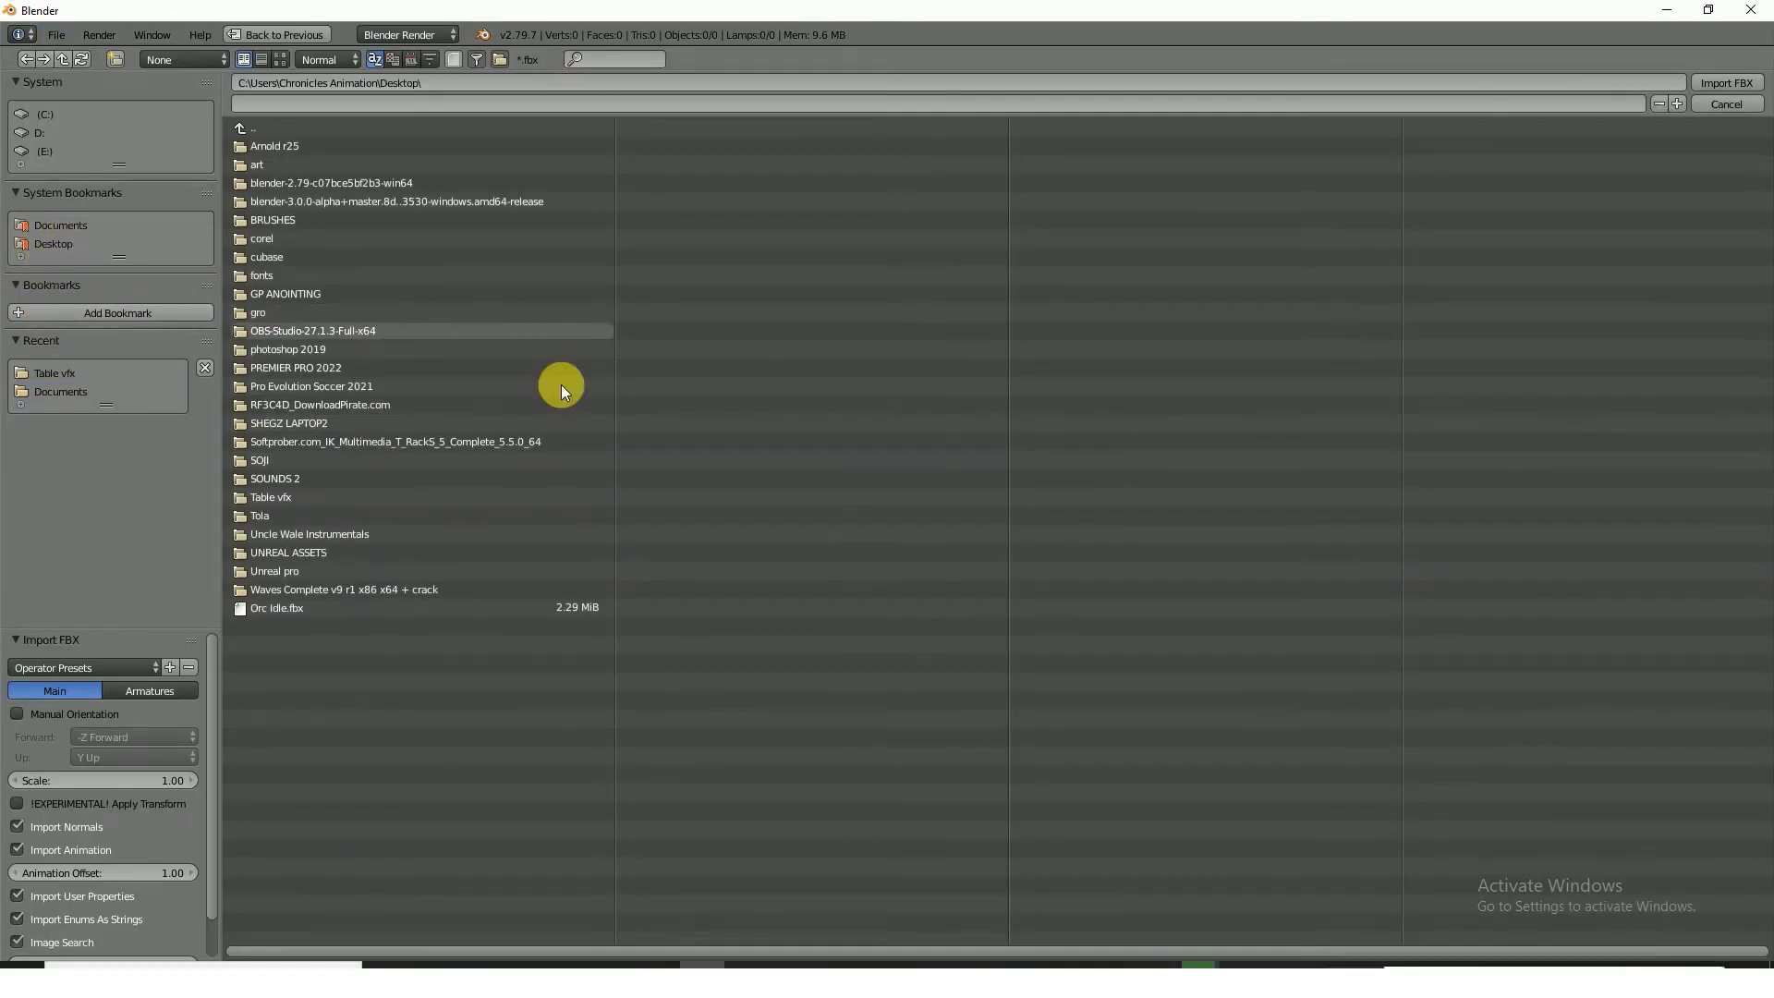
{"action": "left_click", "coordinate": [297, 610]}
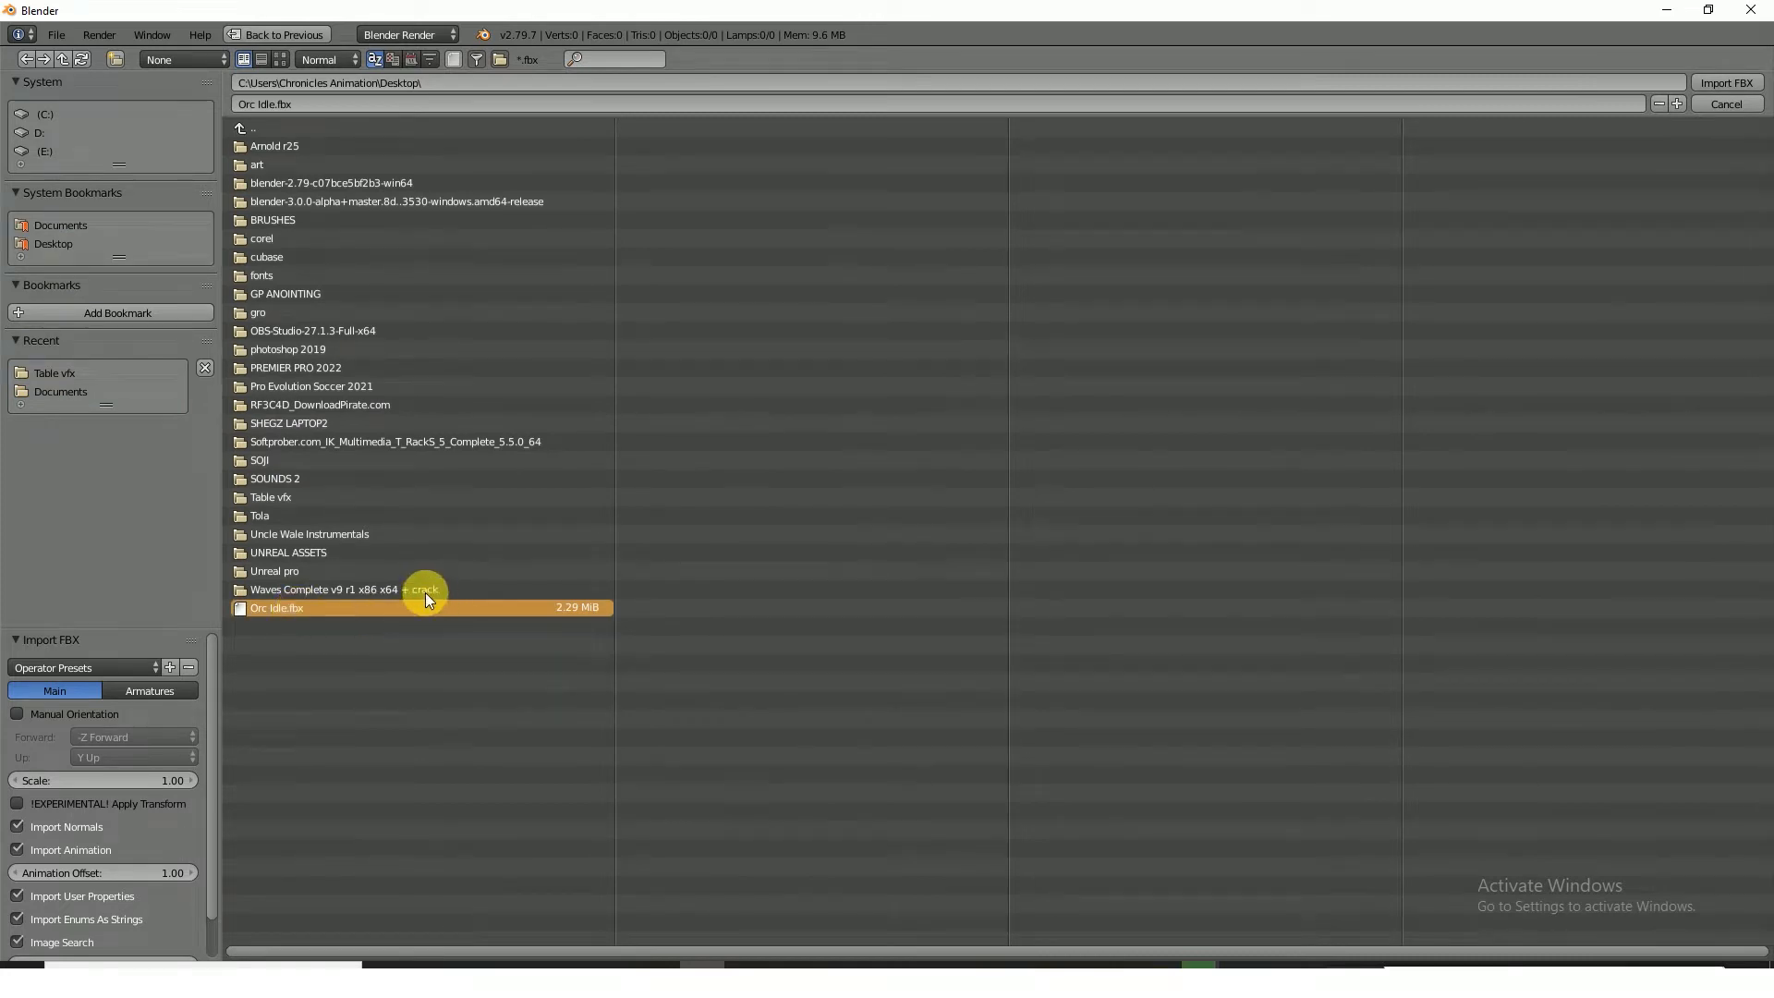
{"action": "scroll", "coordinate": [839, 365], "scroll_direction": "up", "scroll_amount": 6}
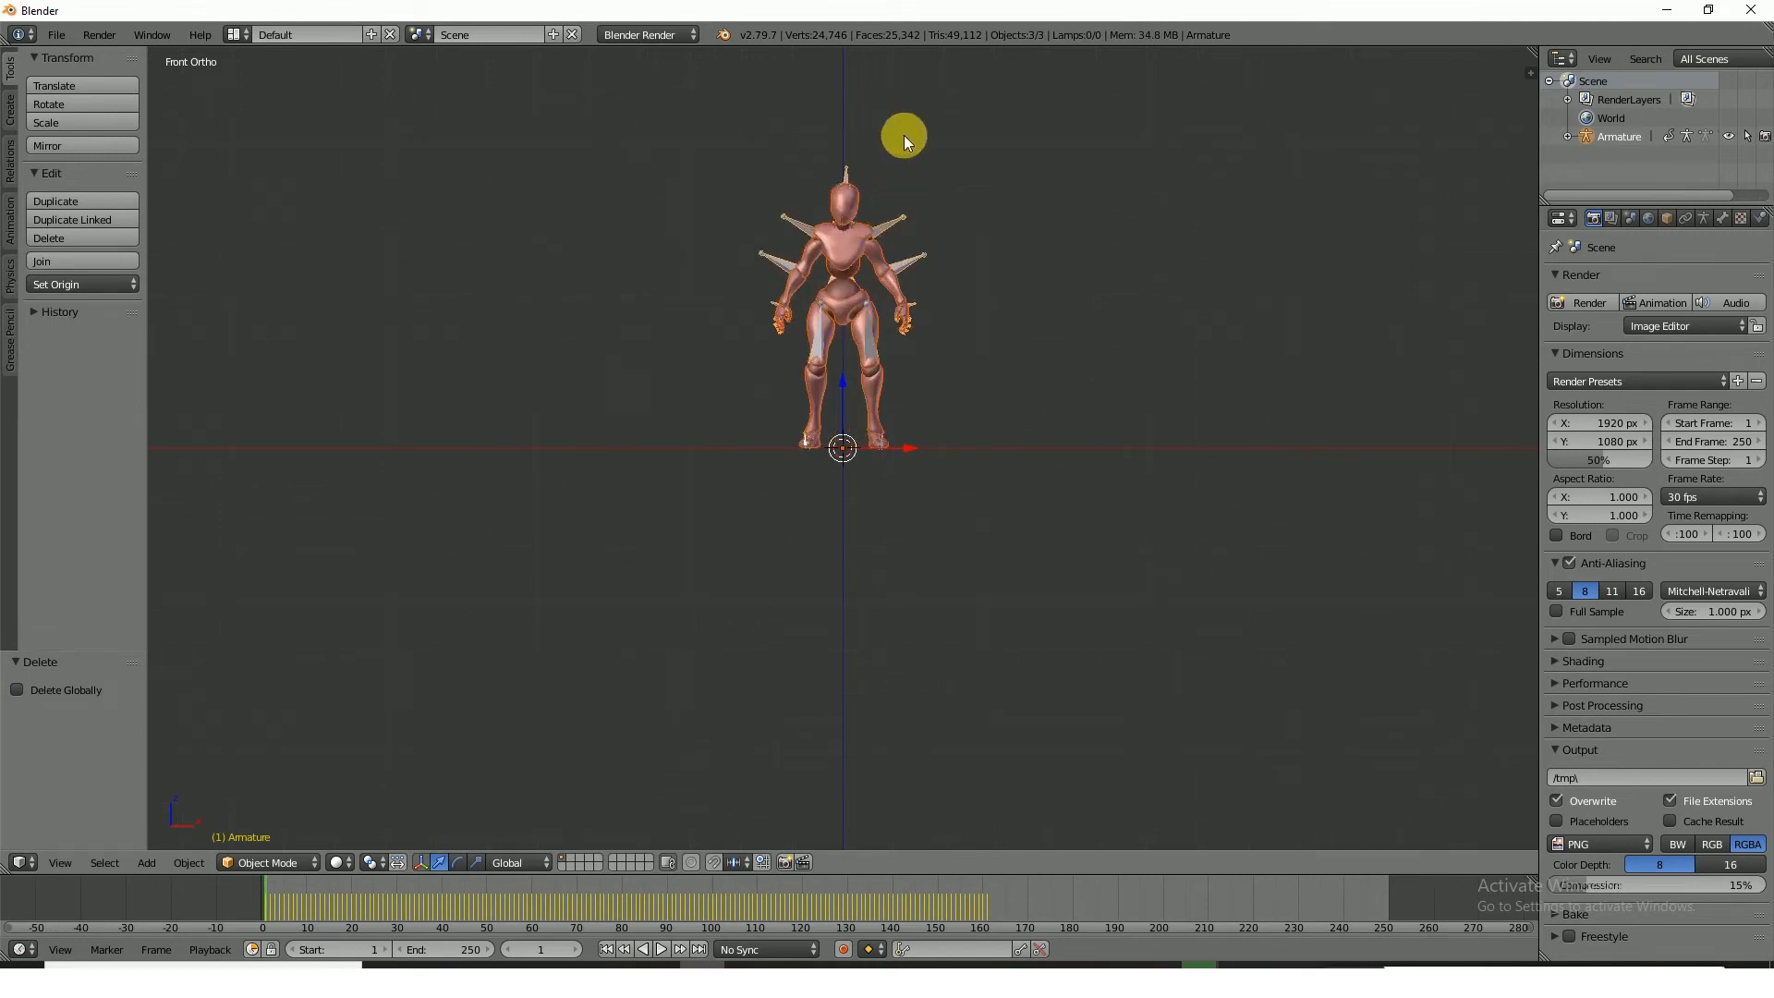
Scale the imported armature down to about 0.415 and select all objects
{"action": "key", "text": "s"}
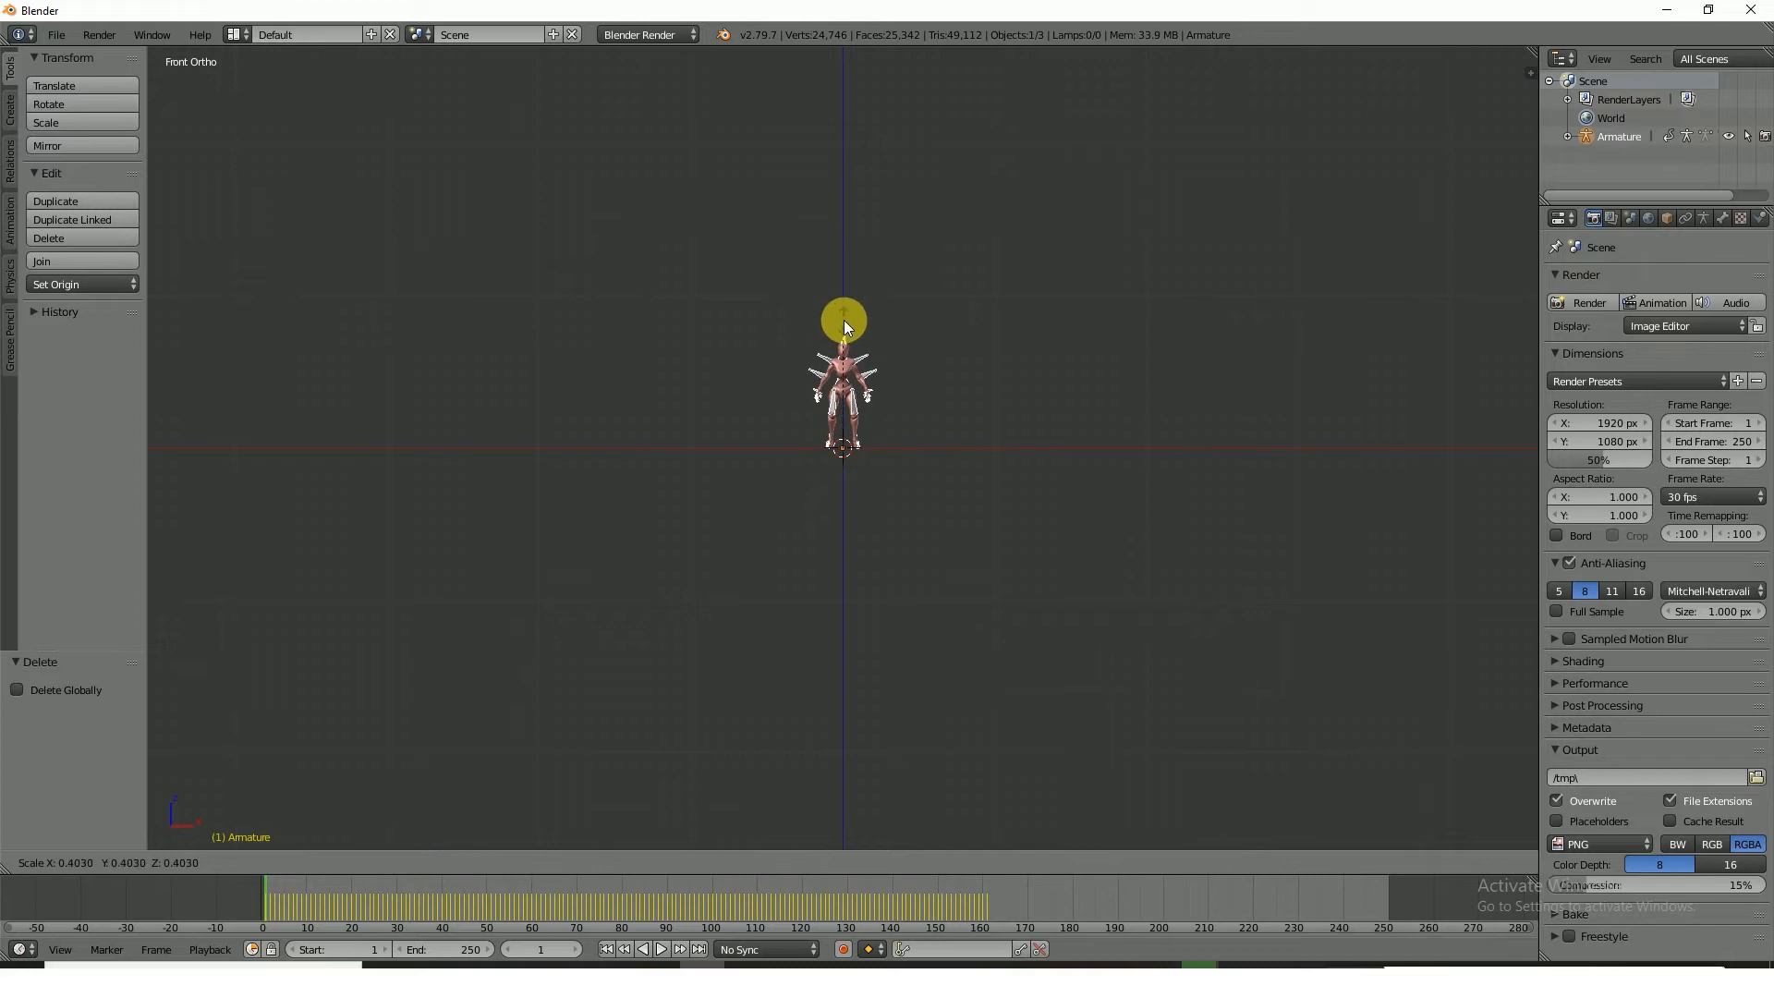
{"action": "left_click", "coordinate": [846, 316]}
{"action": "key", "text": "a"}
{"action": "scroll", "coordinate": [893, 499], "scroll_direction": "up", "scroll_amount": 4}
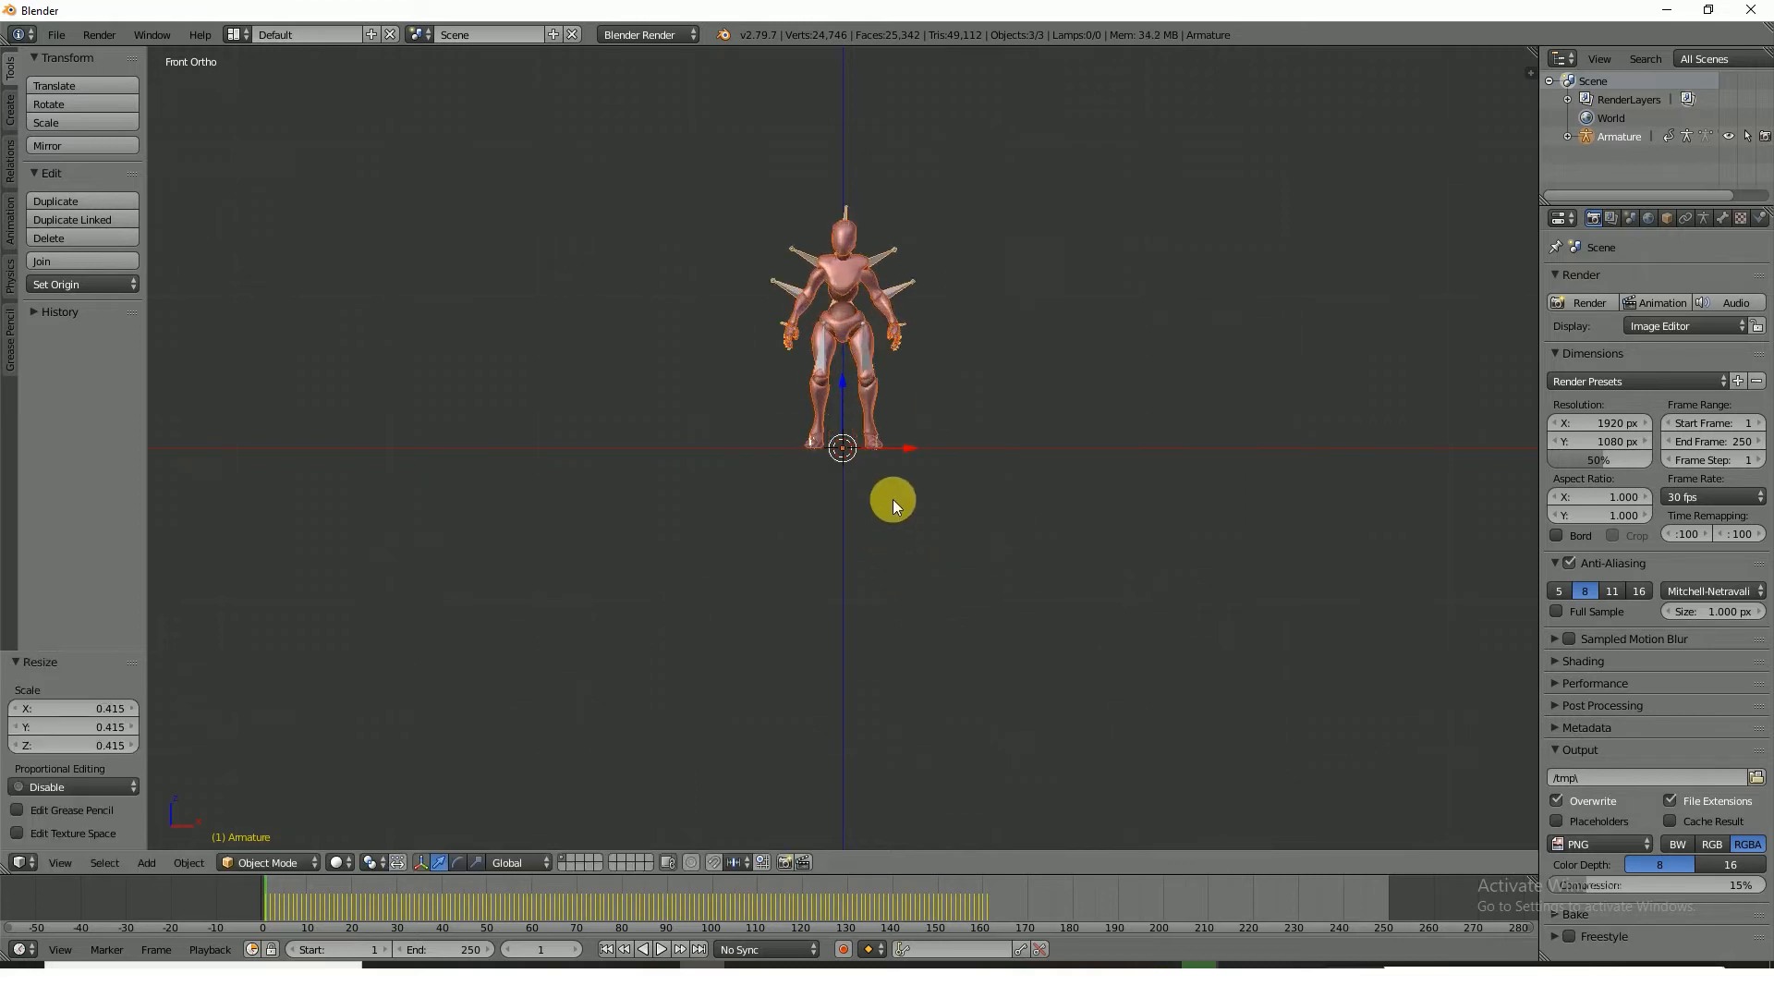
{"action": "scroll", "coordinate": [892, 499], "scroll_direction": "up", "scroll_amount": 3}
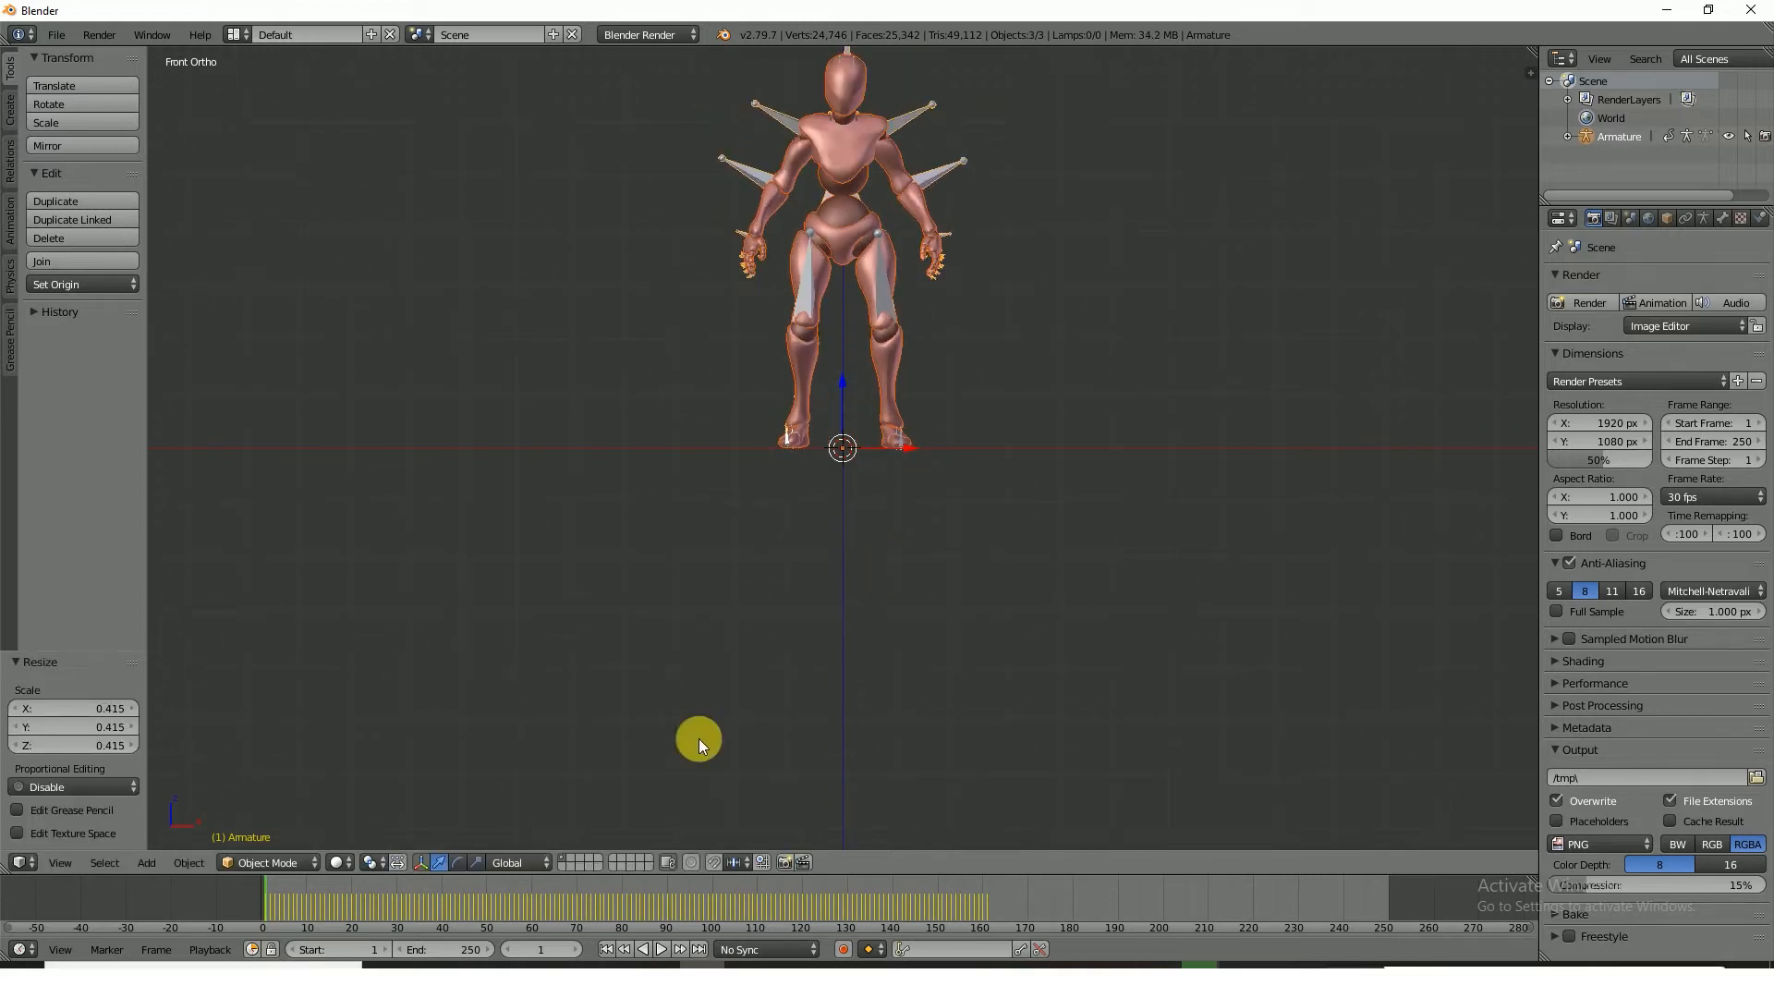
Set the scene's start frame to 0 and move the current frame to 0
{"action": "scroll", "coordinate": [270, 901], "scroll_direction": "up", "scroll_amount": 2}
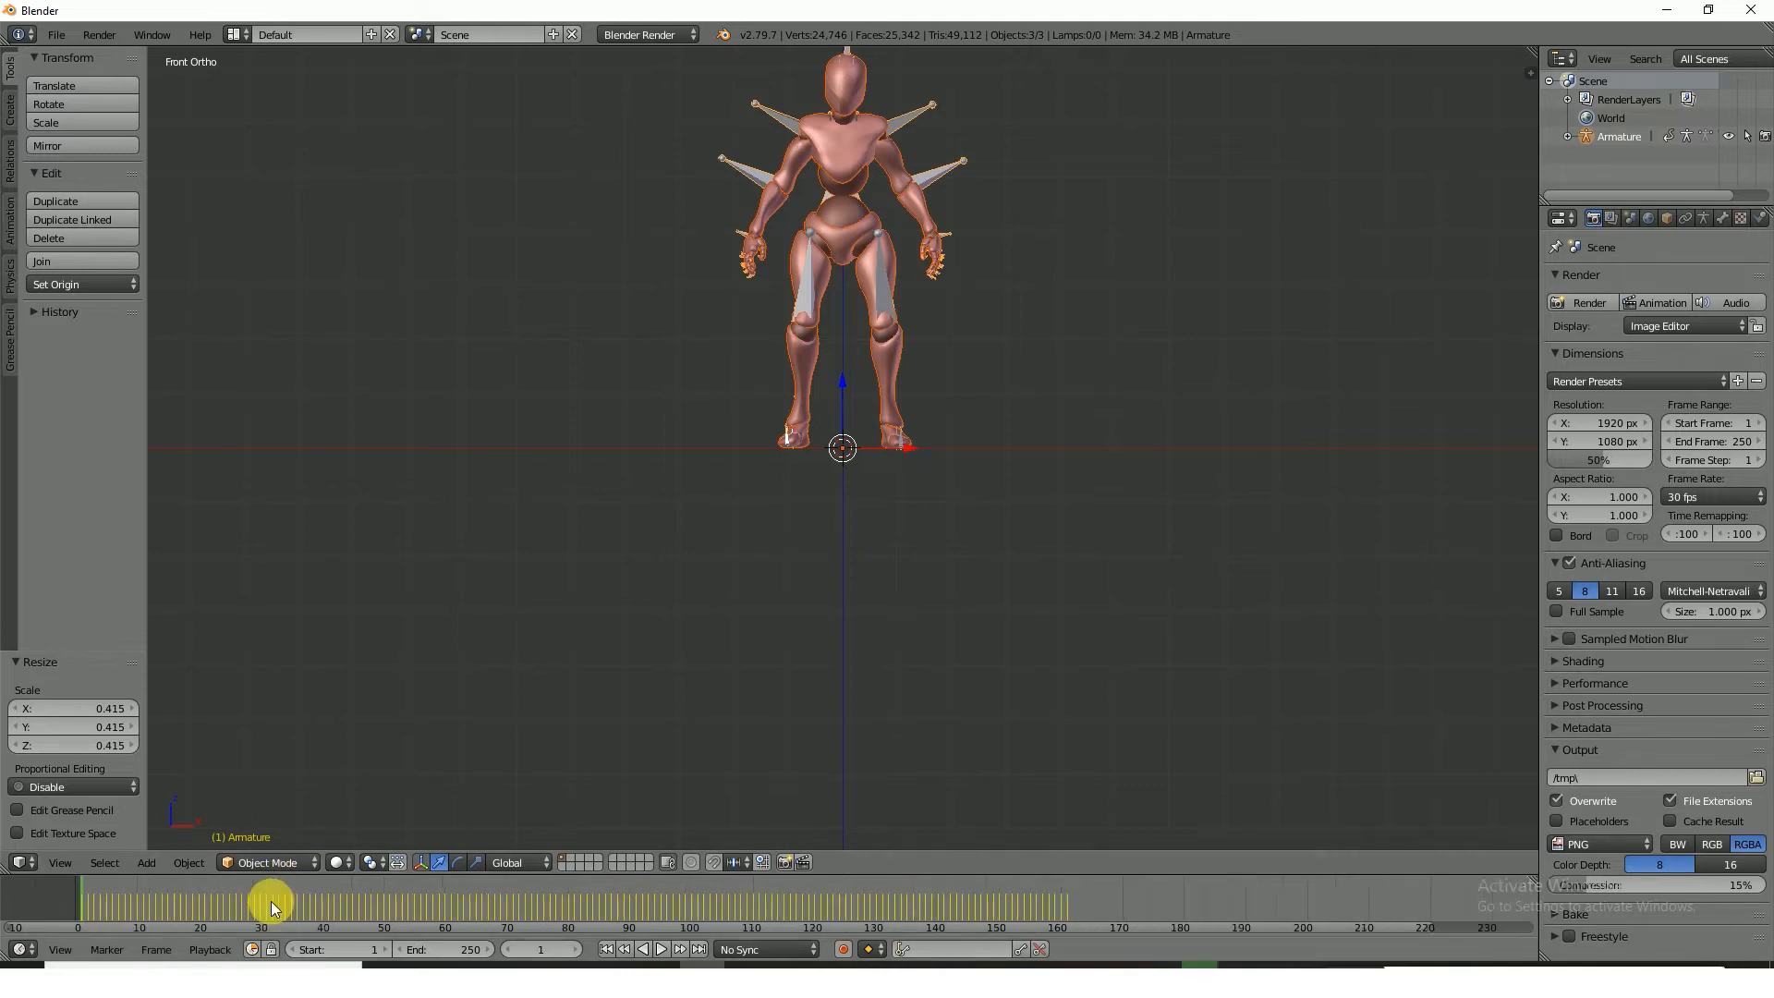
{"action": "scroll", "coordinate": [270, 901], "scroll_direction": "up", "scroll_amount": 1}
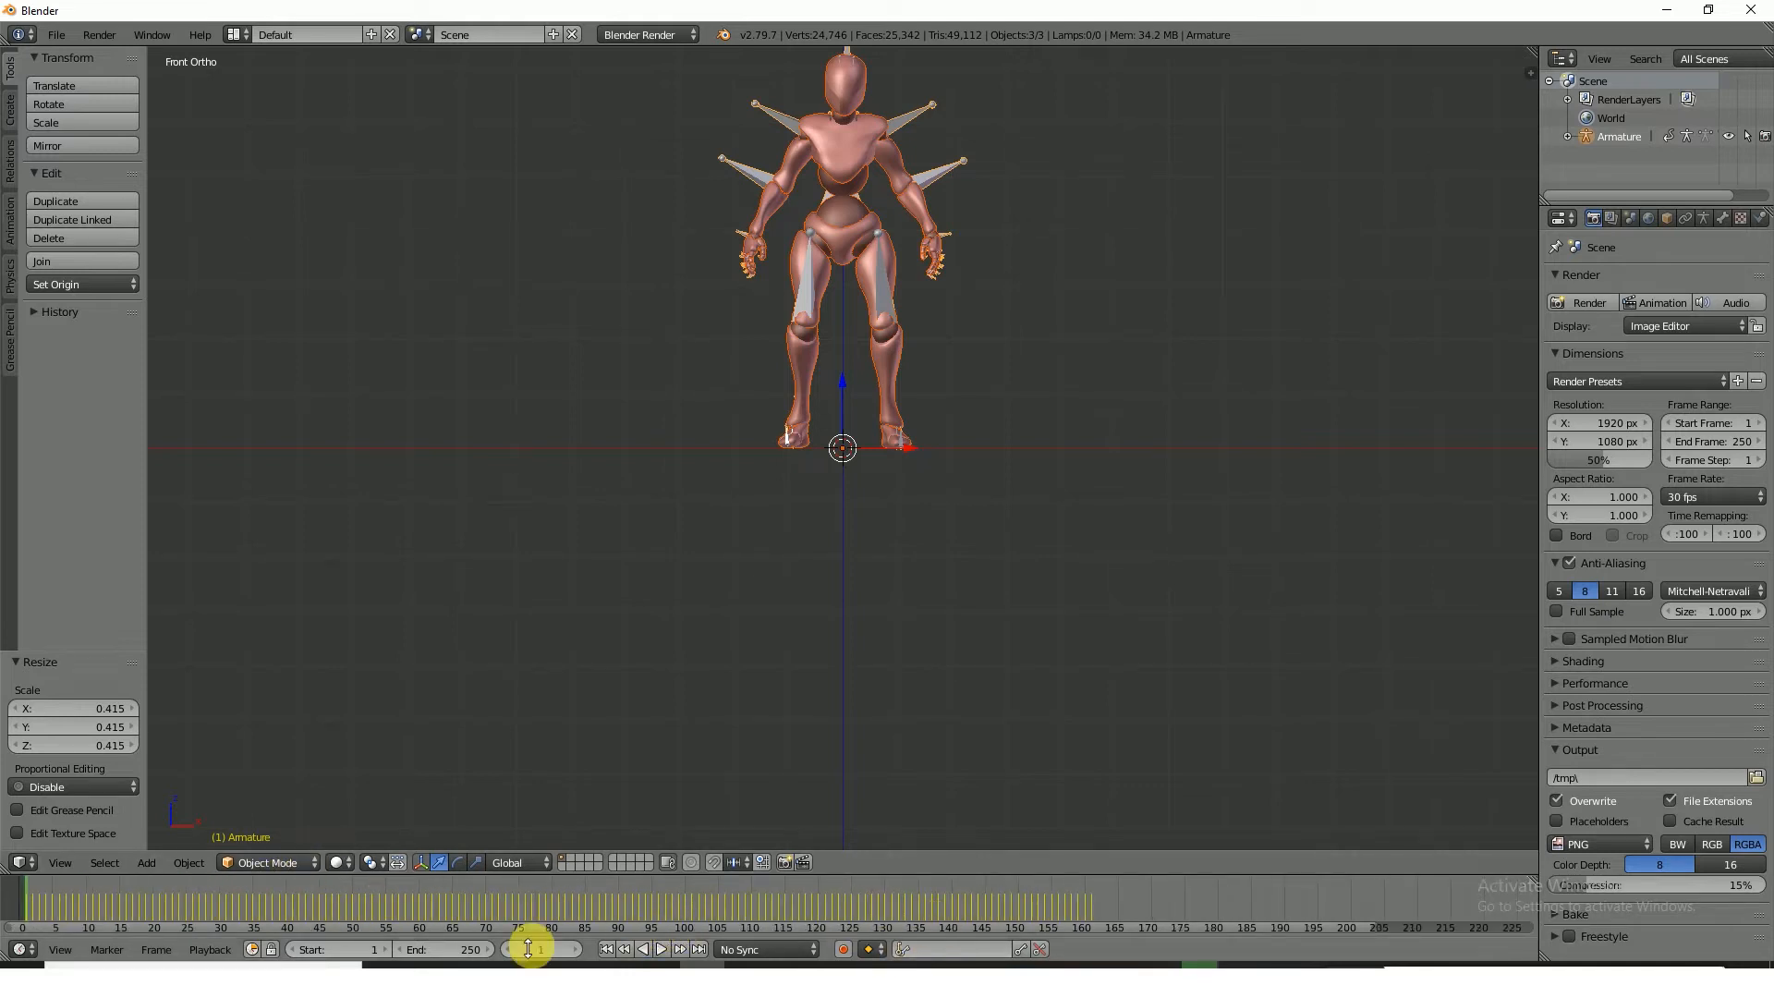
{"action": "scroll", "coordinate": [196, 902], "scroll_direction": "up", "scroll_amount": 2}
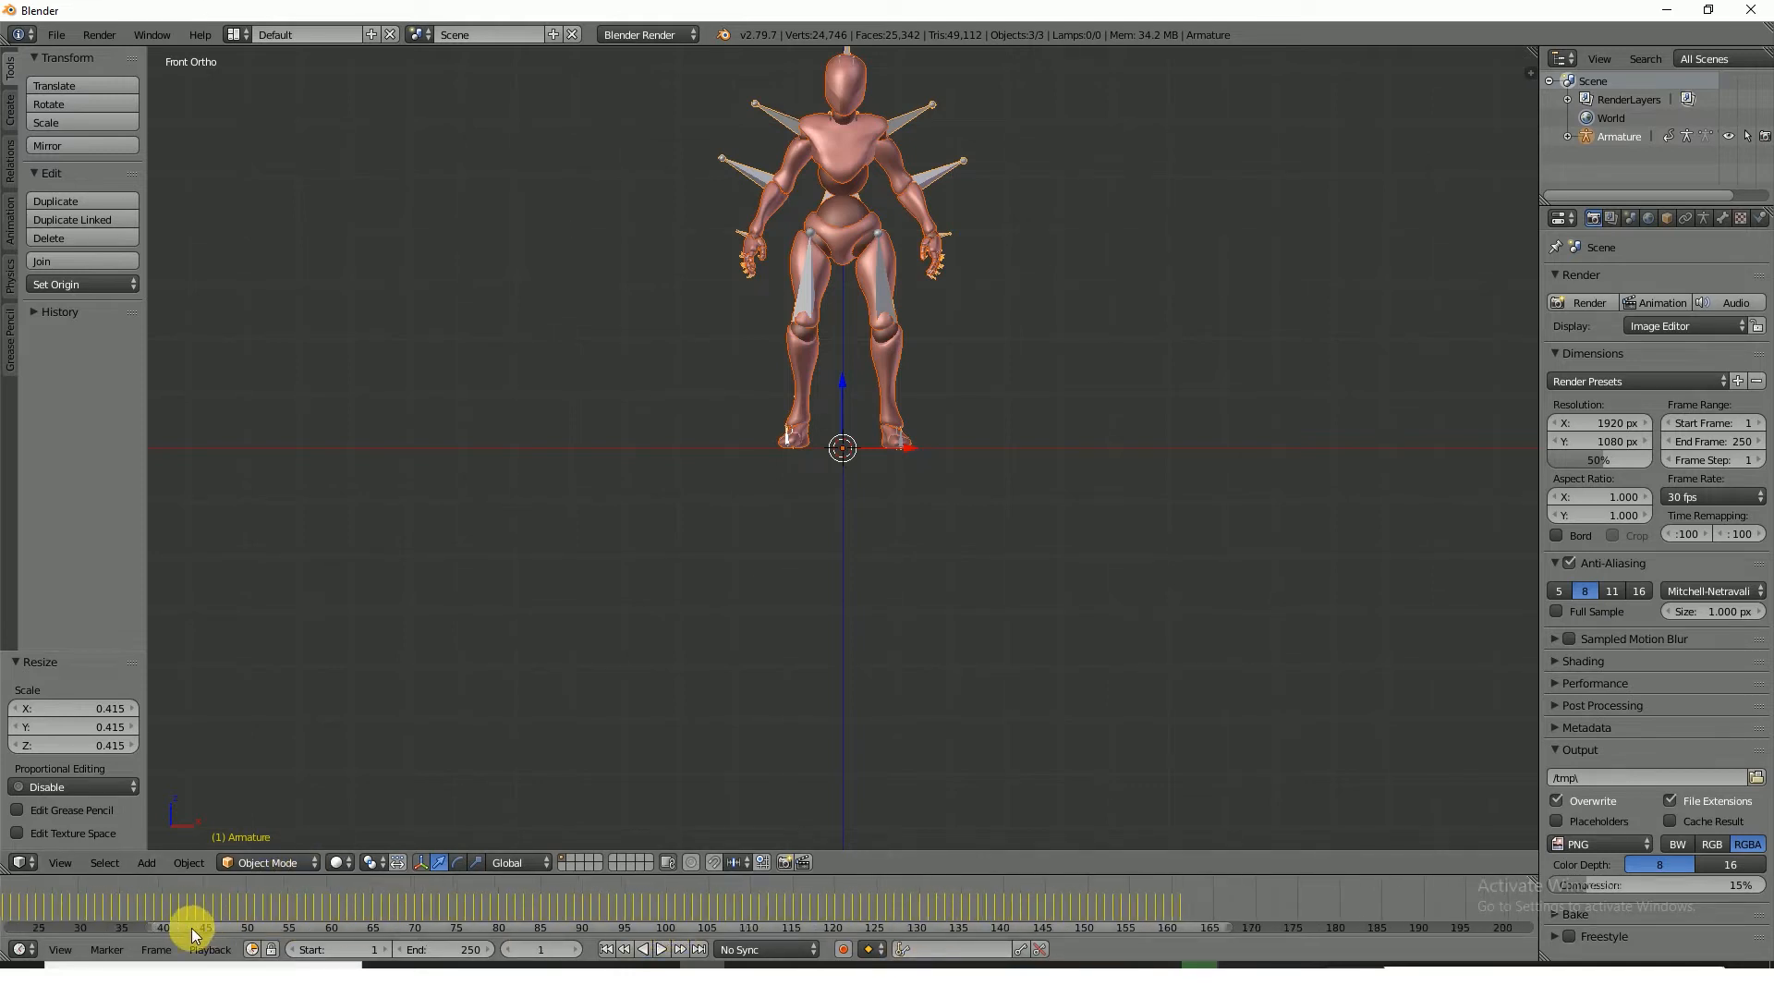
{"action": "scroll", "coordinate": [191, 928], "scroll_direction": "left", "scroll_amount": 5, "text": "ctrl"}
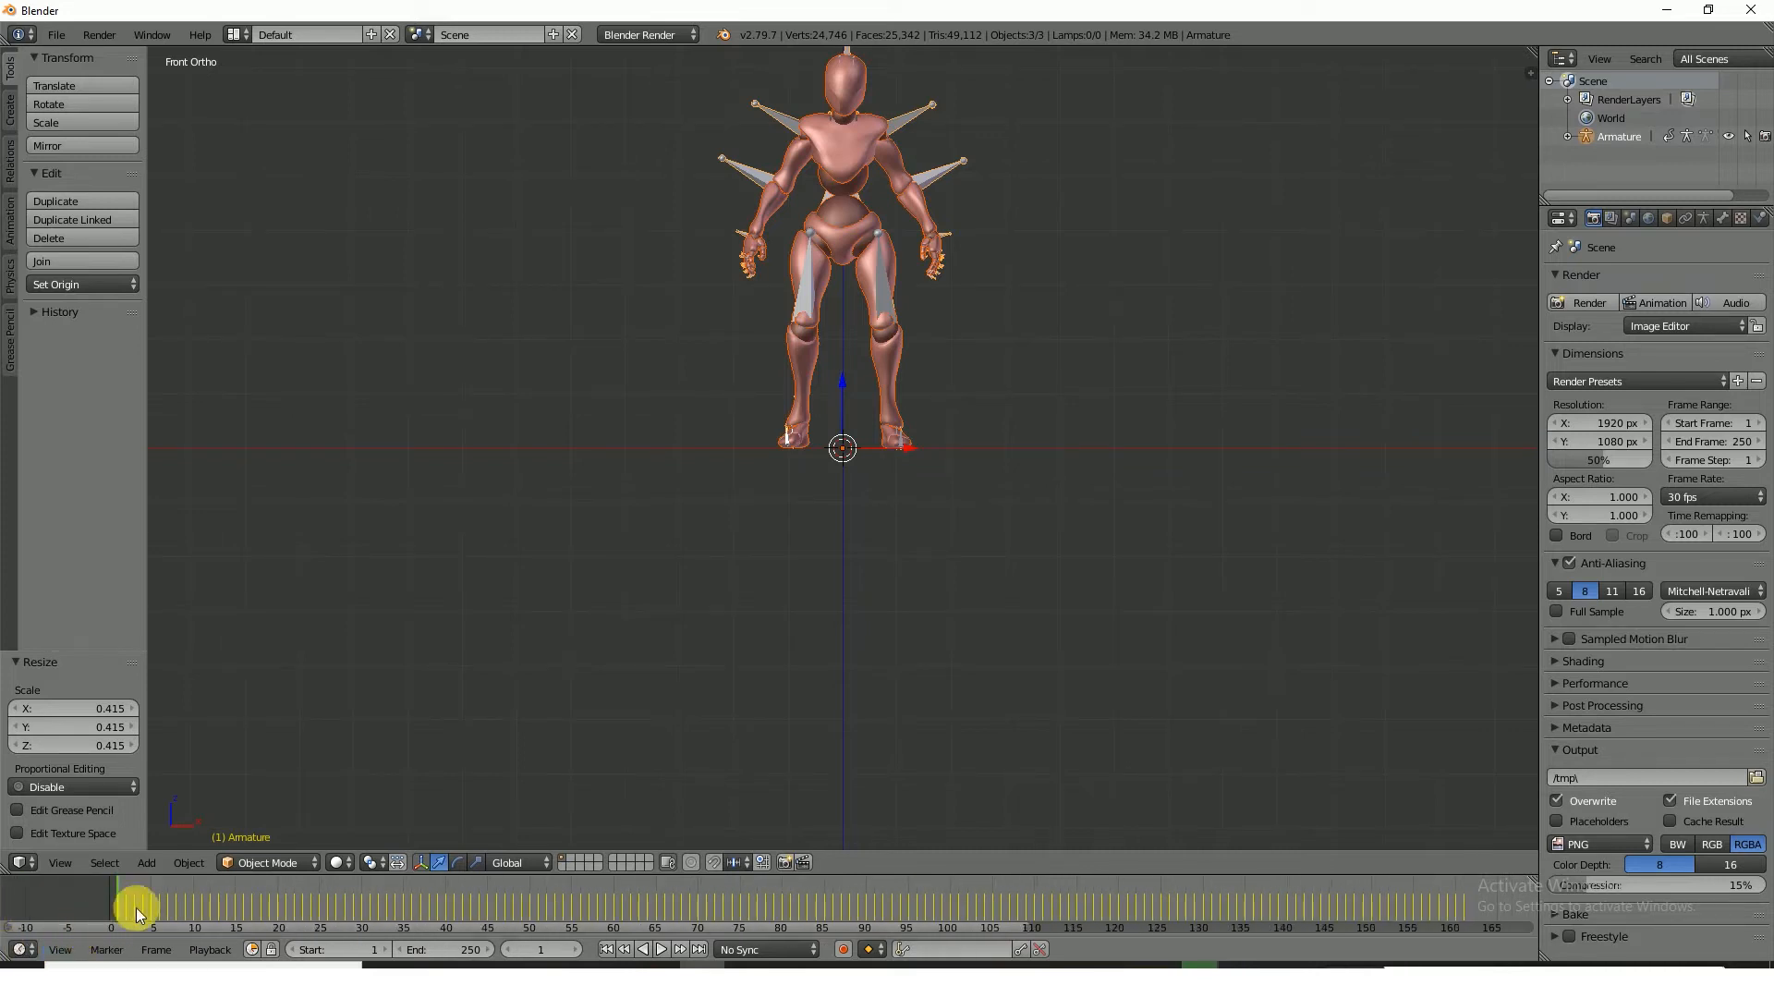
{"action": "scroll", "coordinate": [153, 890], "scroll_direction": "up", "scroll_amount": 2}
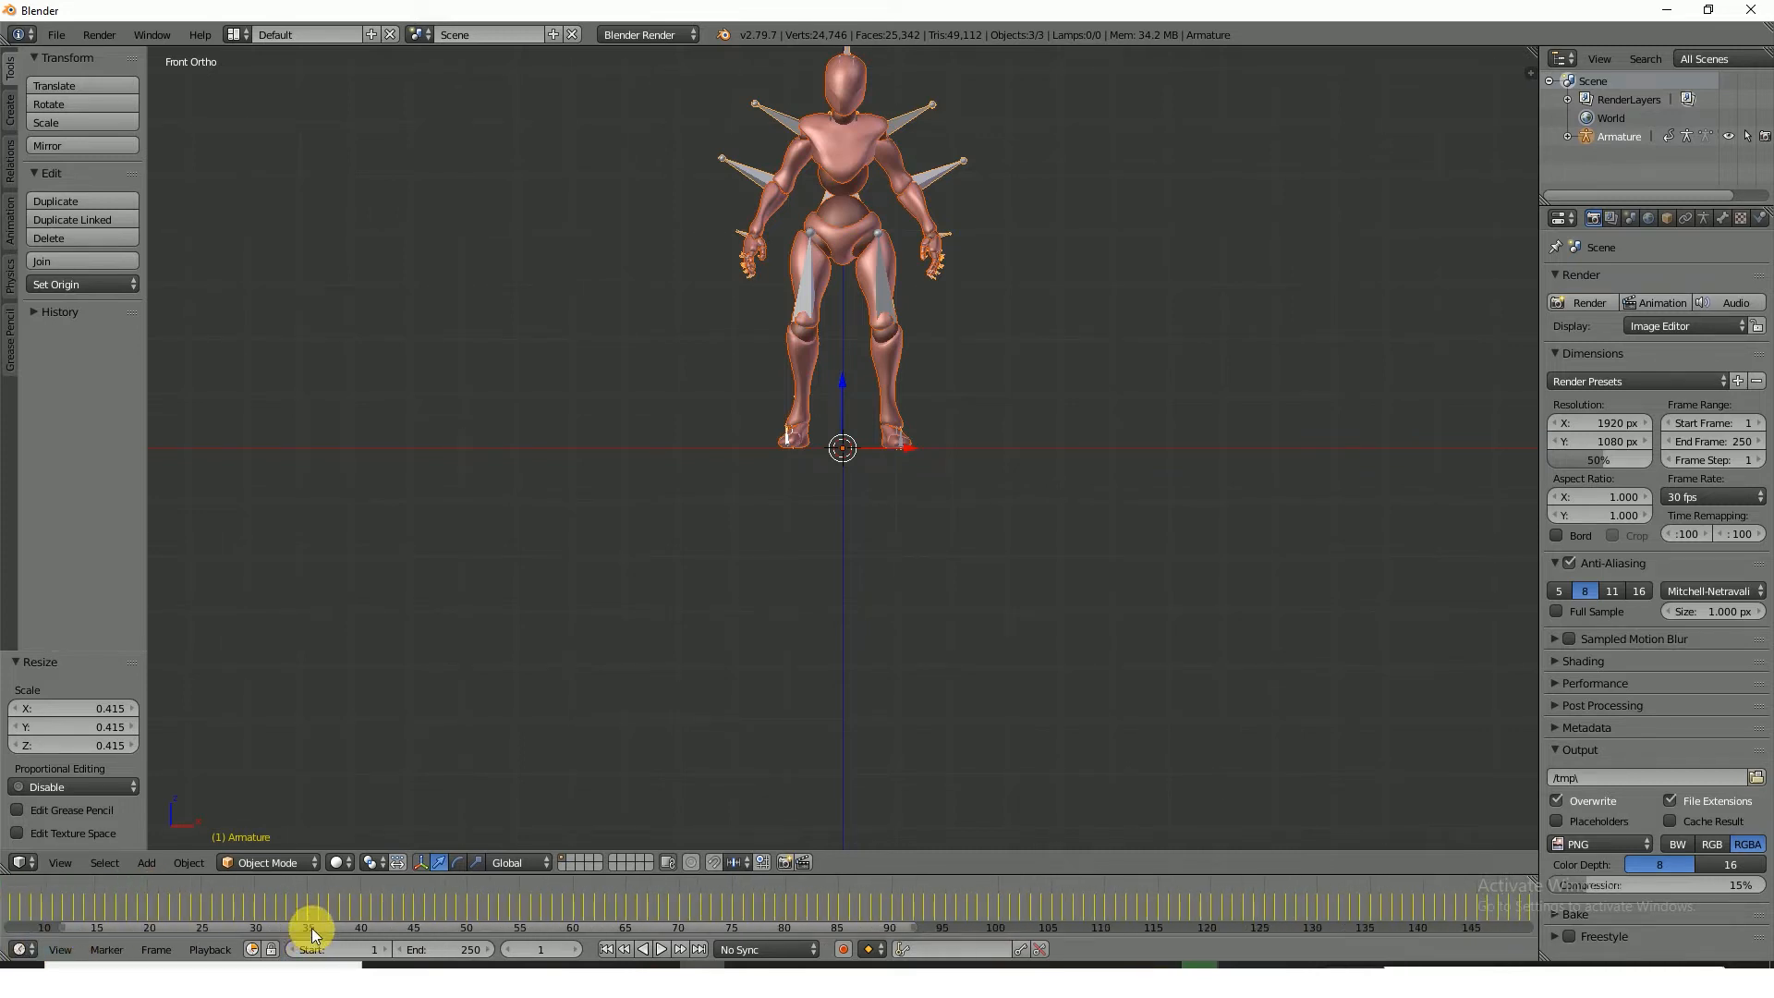
{"action": "scroll", "coordinate": [312, 928], "scroll_direction": "left", "scroll_amount": 5, "text": "ctrl"}
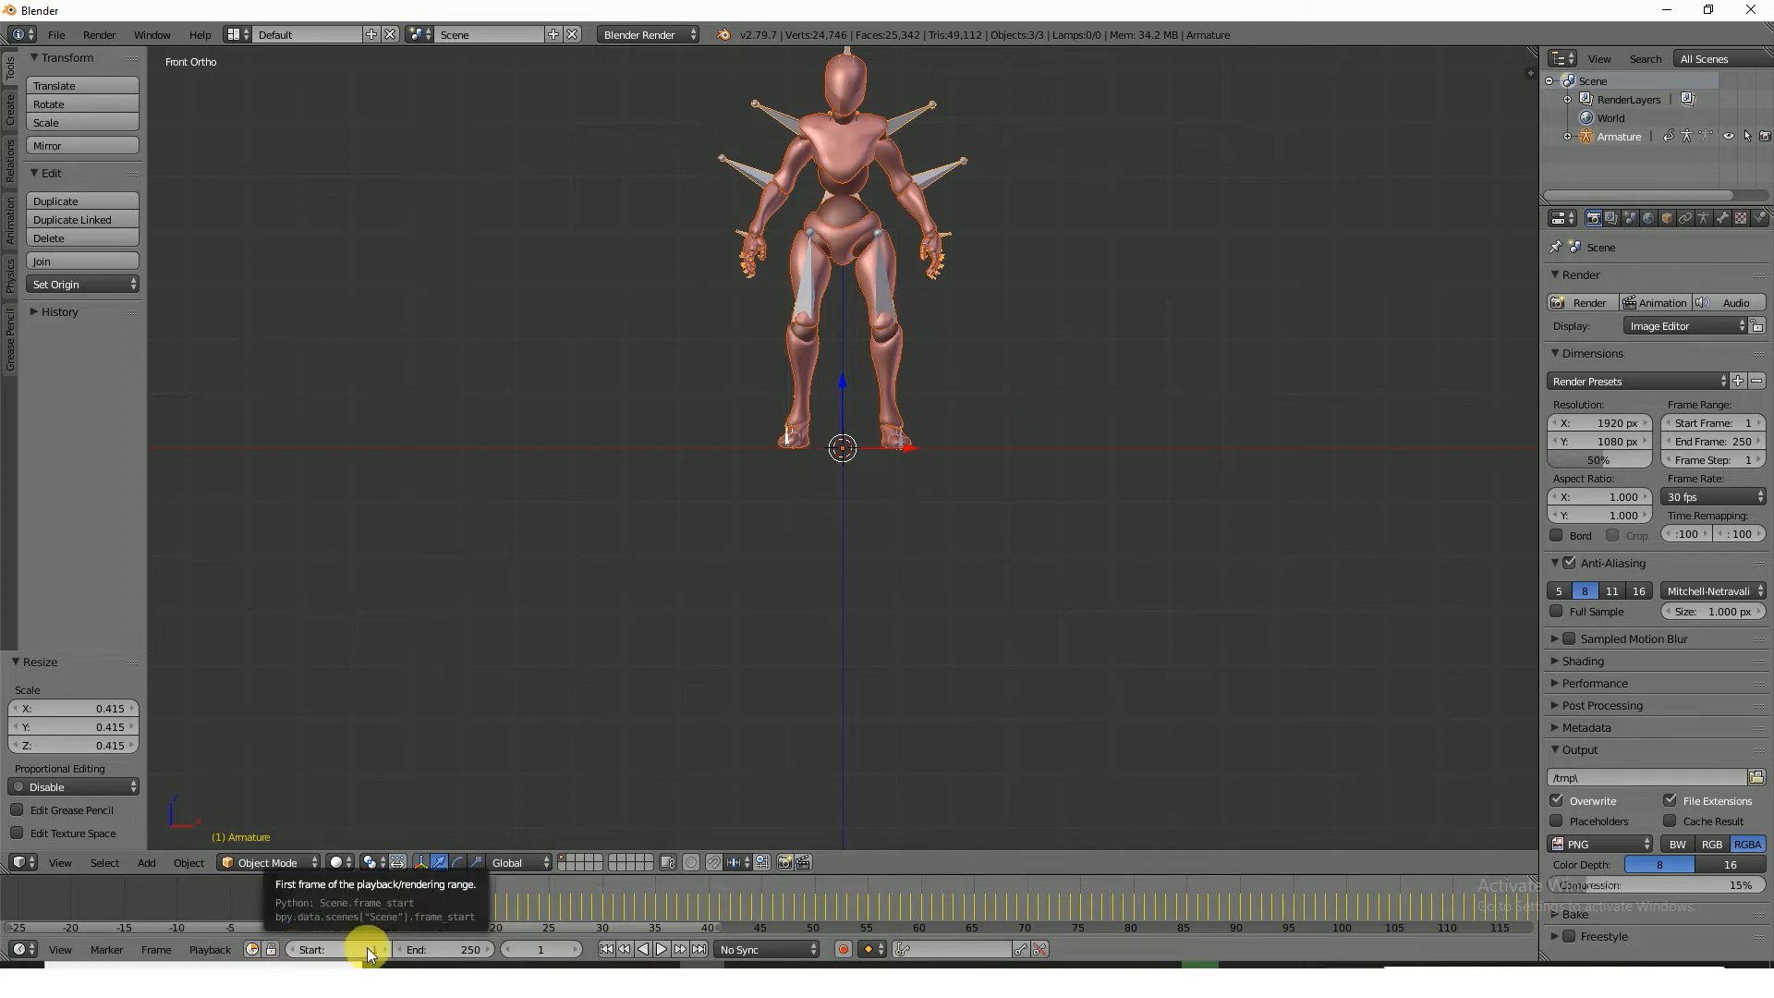
{"action": "left_click", "coordinate": [293, 950]}
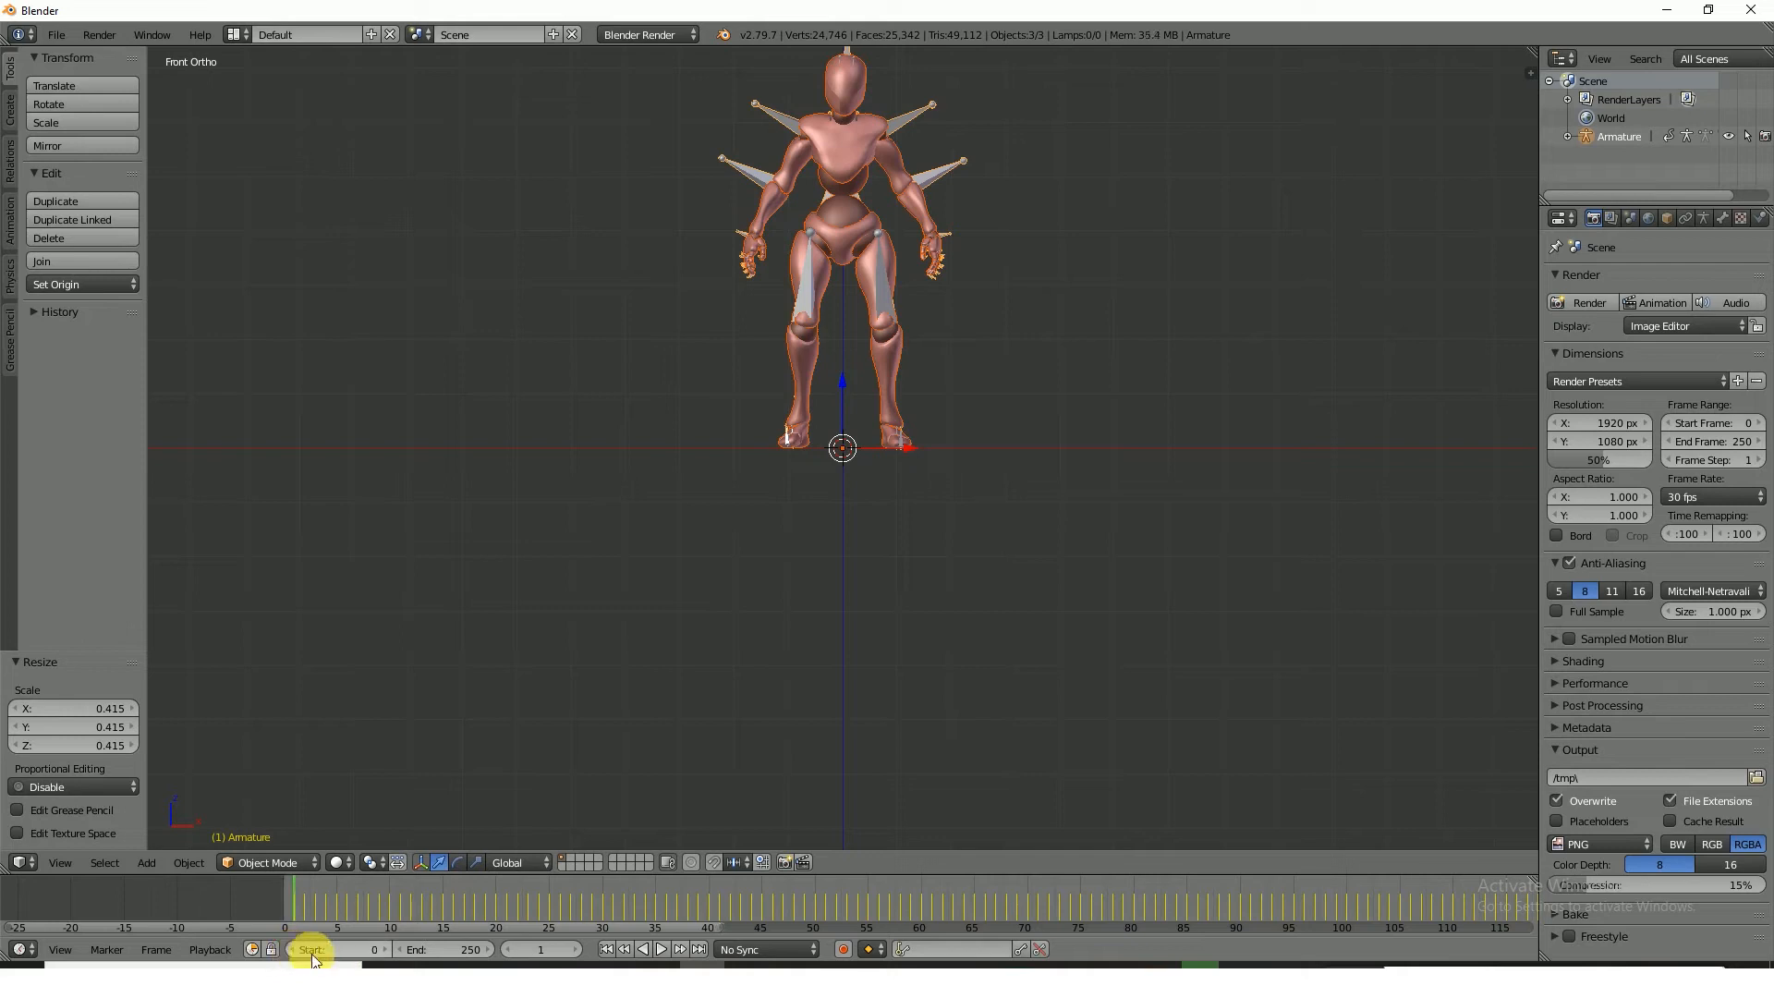
{"action": "left_click", "coordinate": [285, 912]}
{"action": "key", "text": "alt+a"}
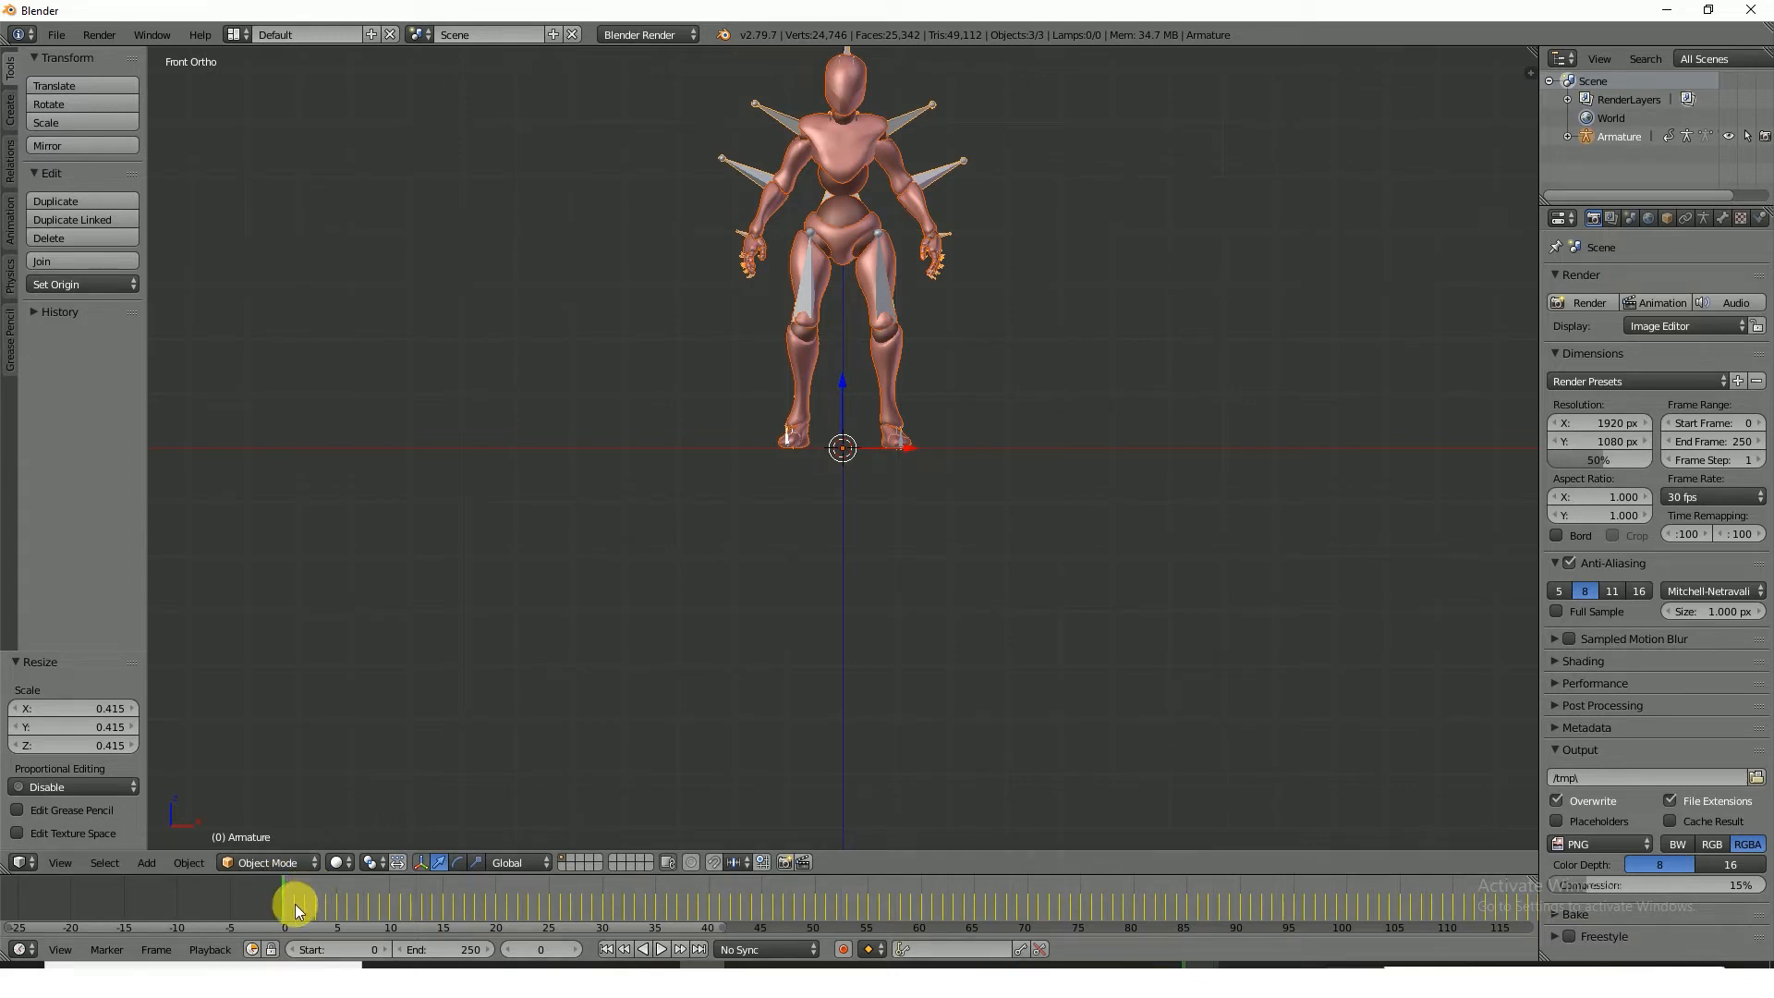
Change the timeline area to the Dope Sheet and put the armature in Pose Mode
{"action": "left_click", "coordinate": [20, 949]}
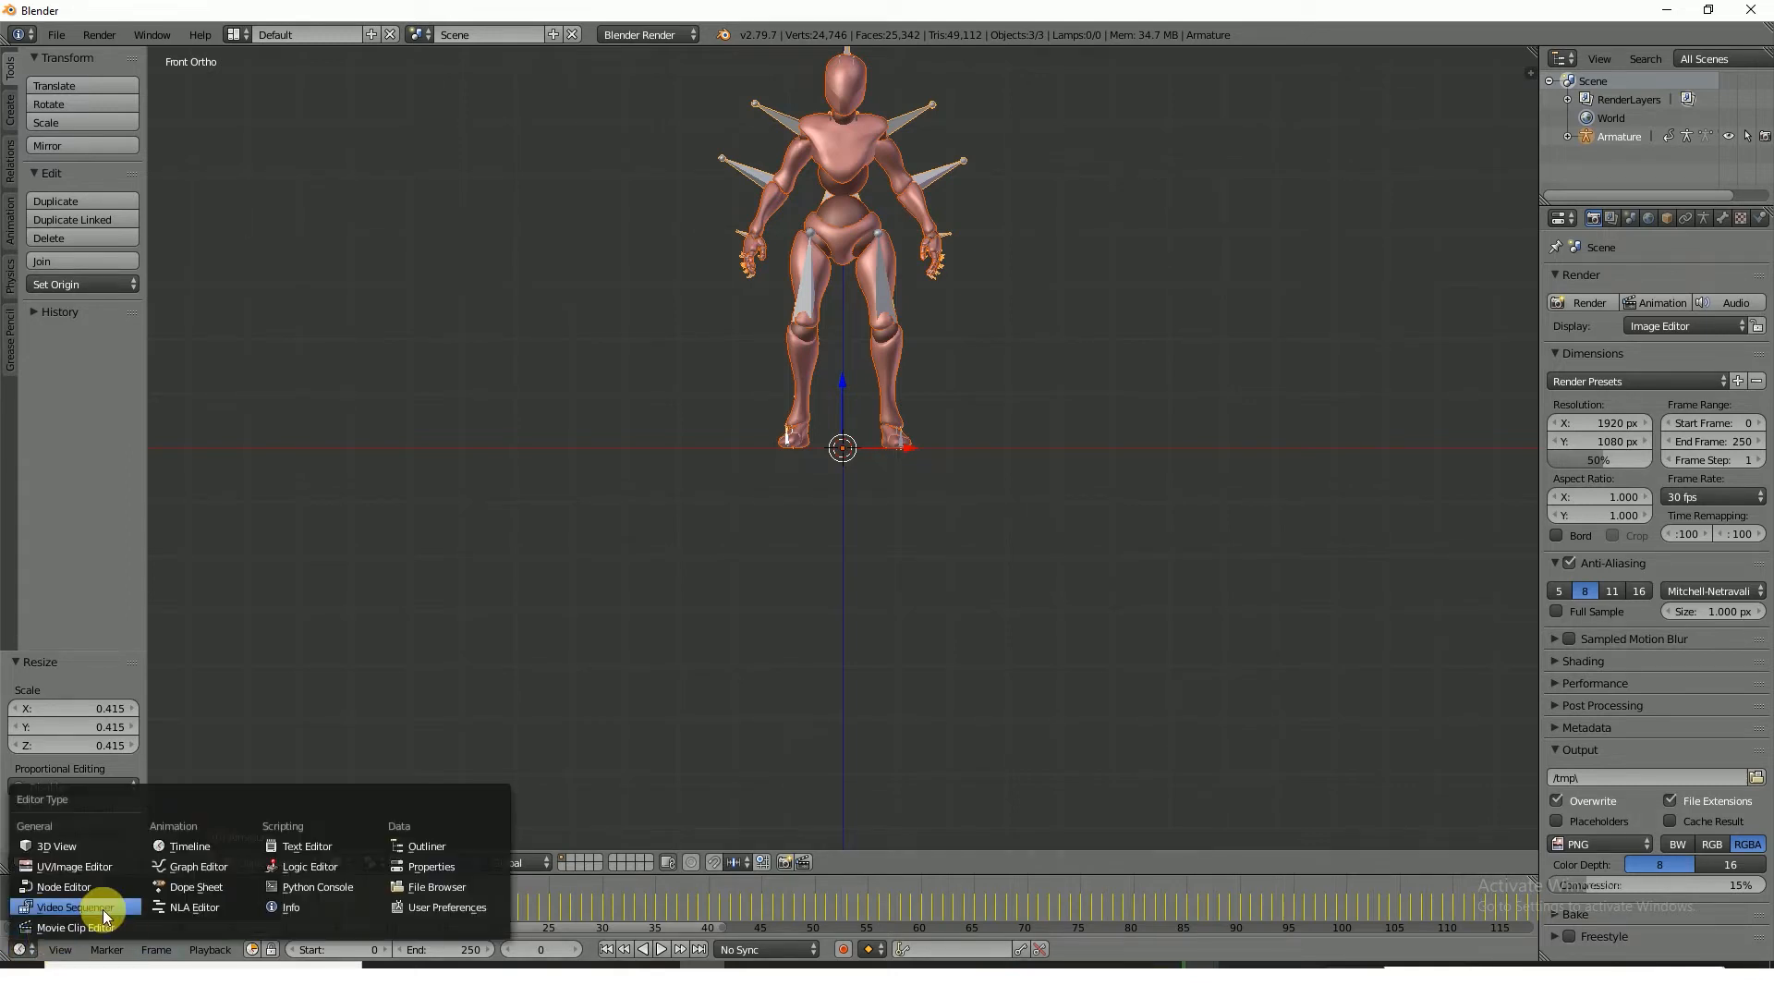
{"action": "left_click", "coordinate": [198, 887]}
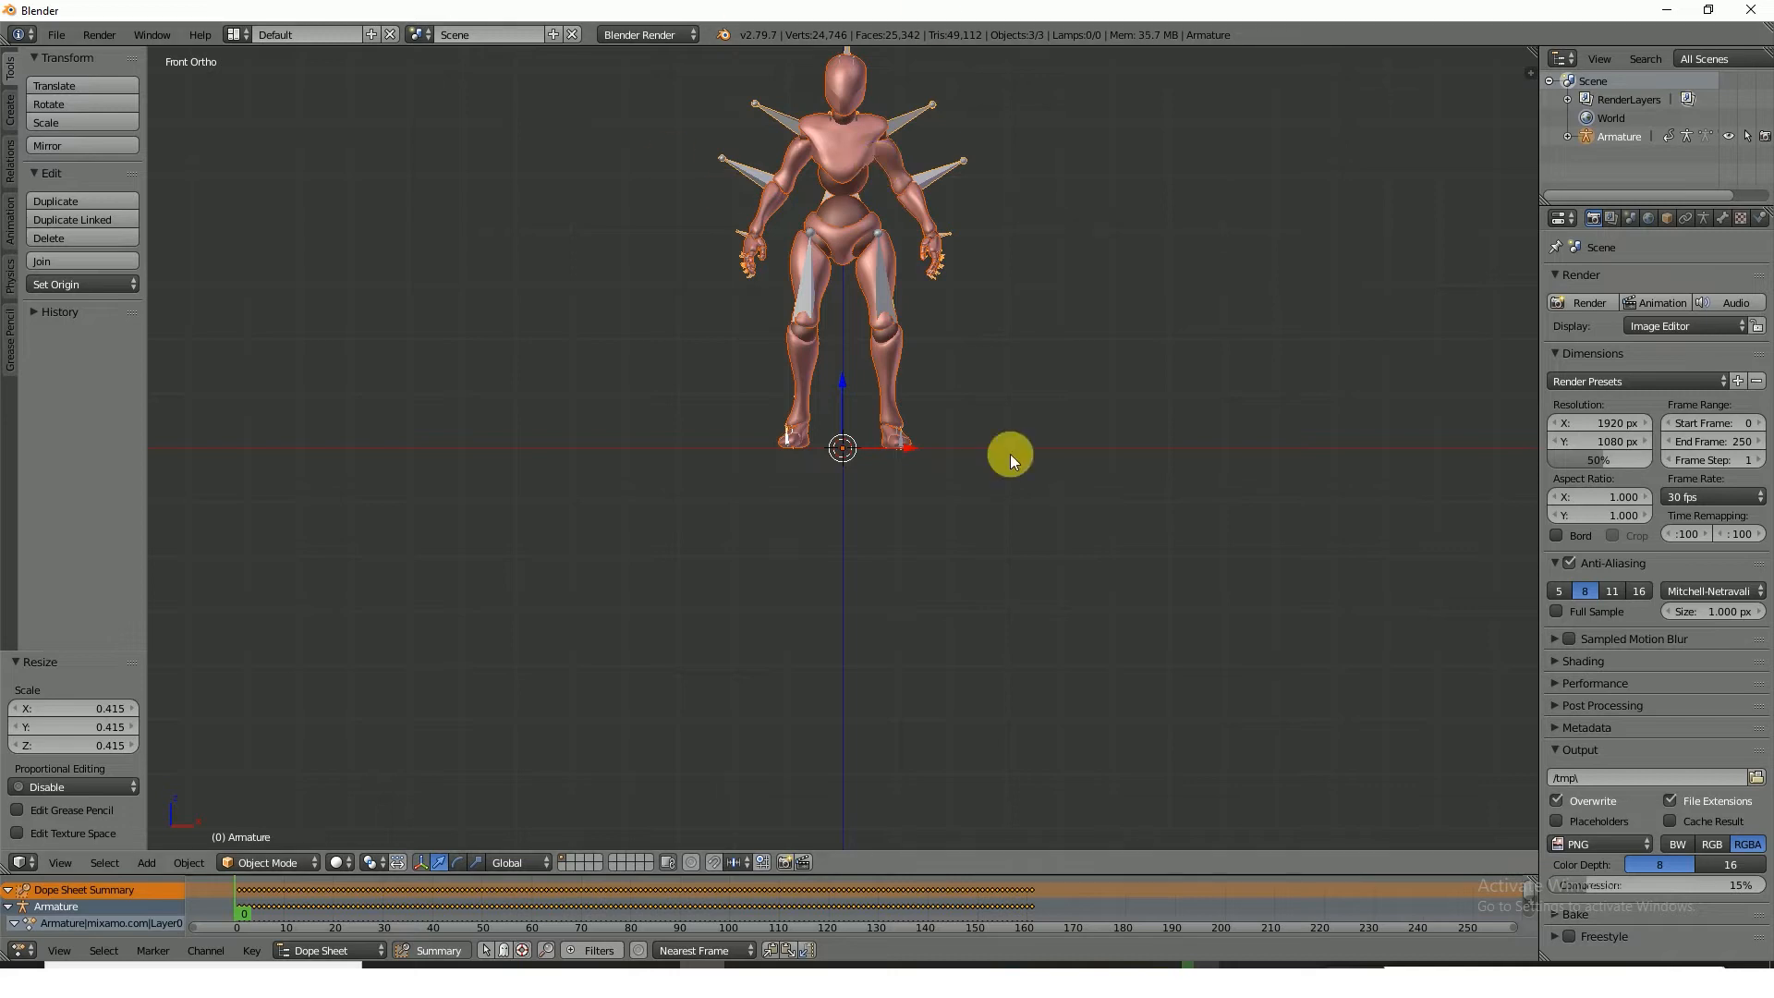
{"action": "left_click", "coordinate": [296, 860]}
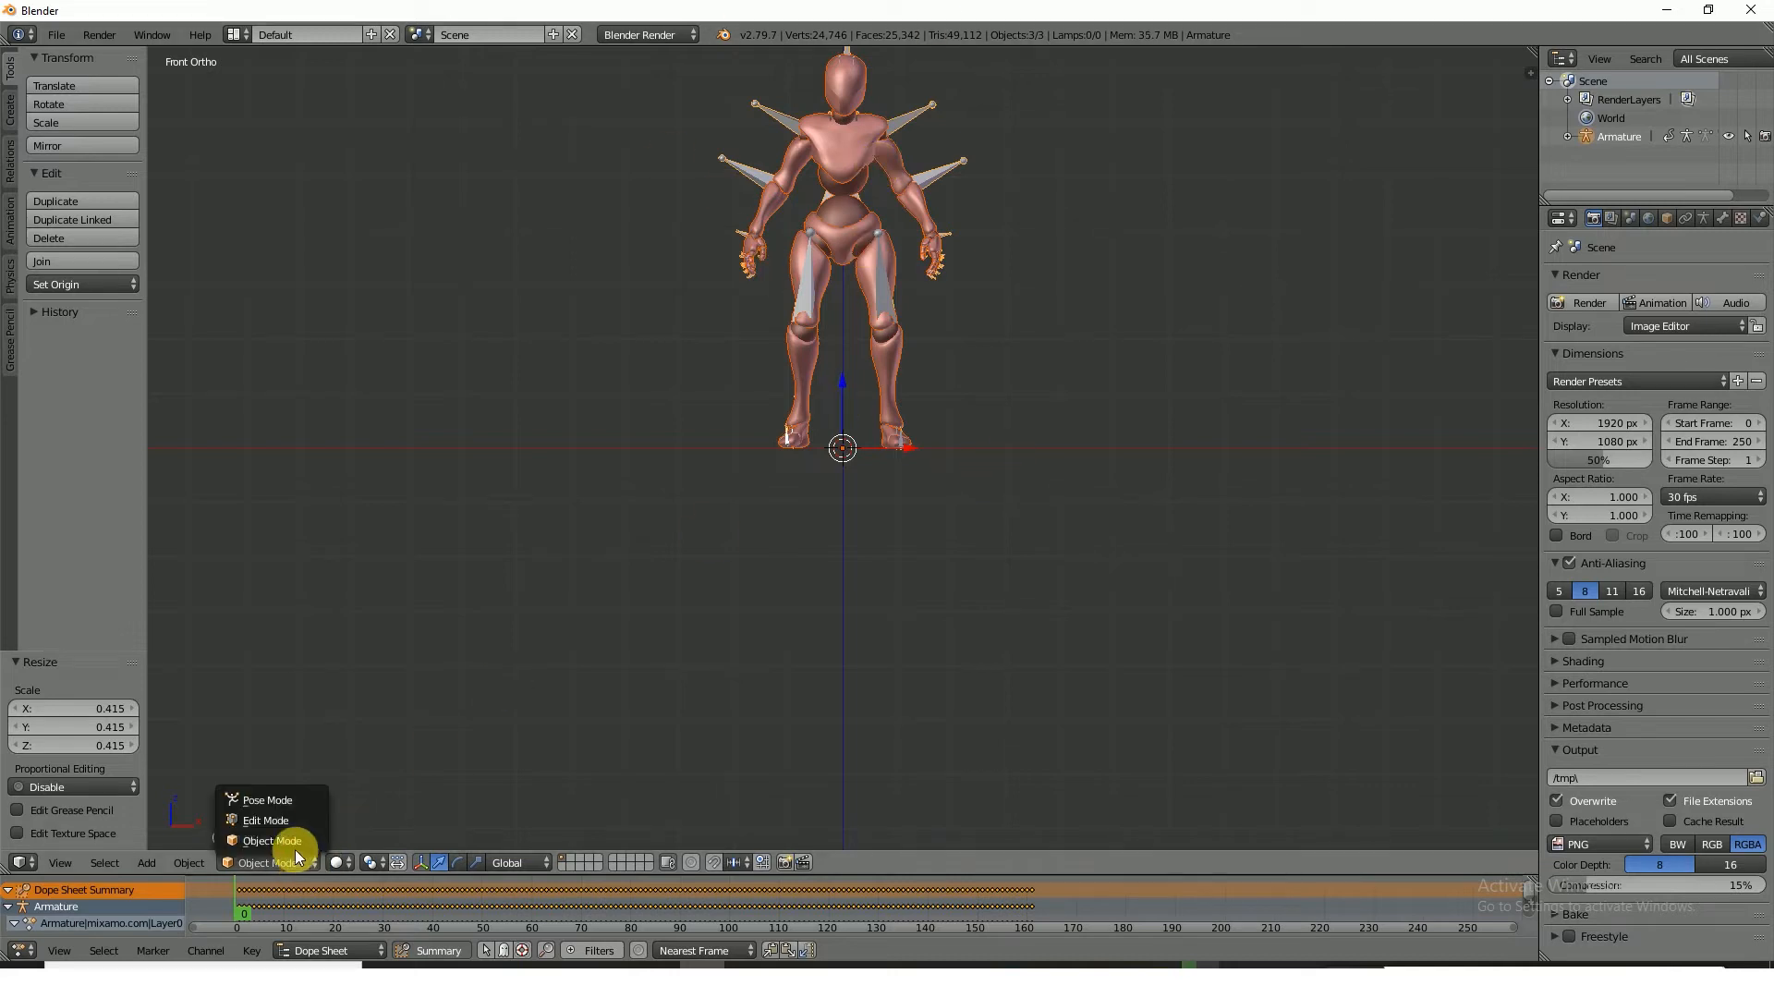
{"action": "left_click", "coordinate": [278, 800]}
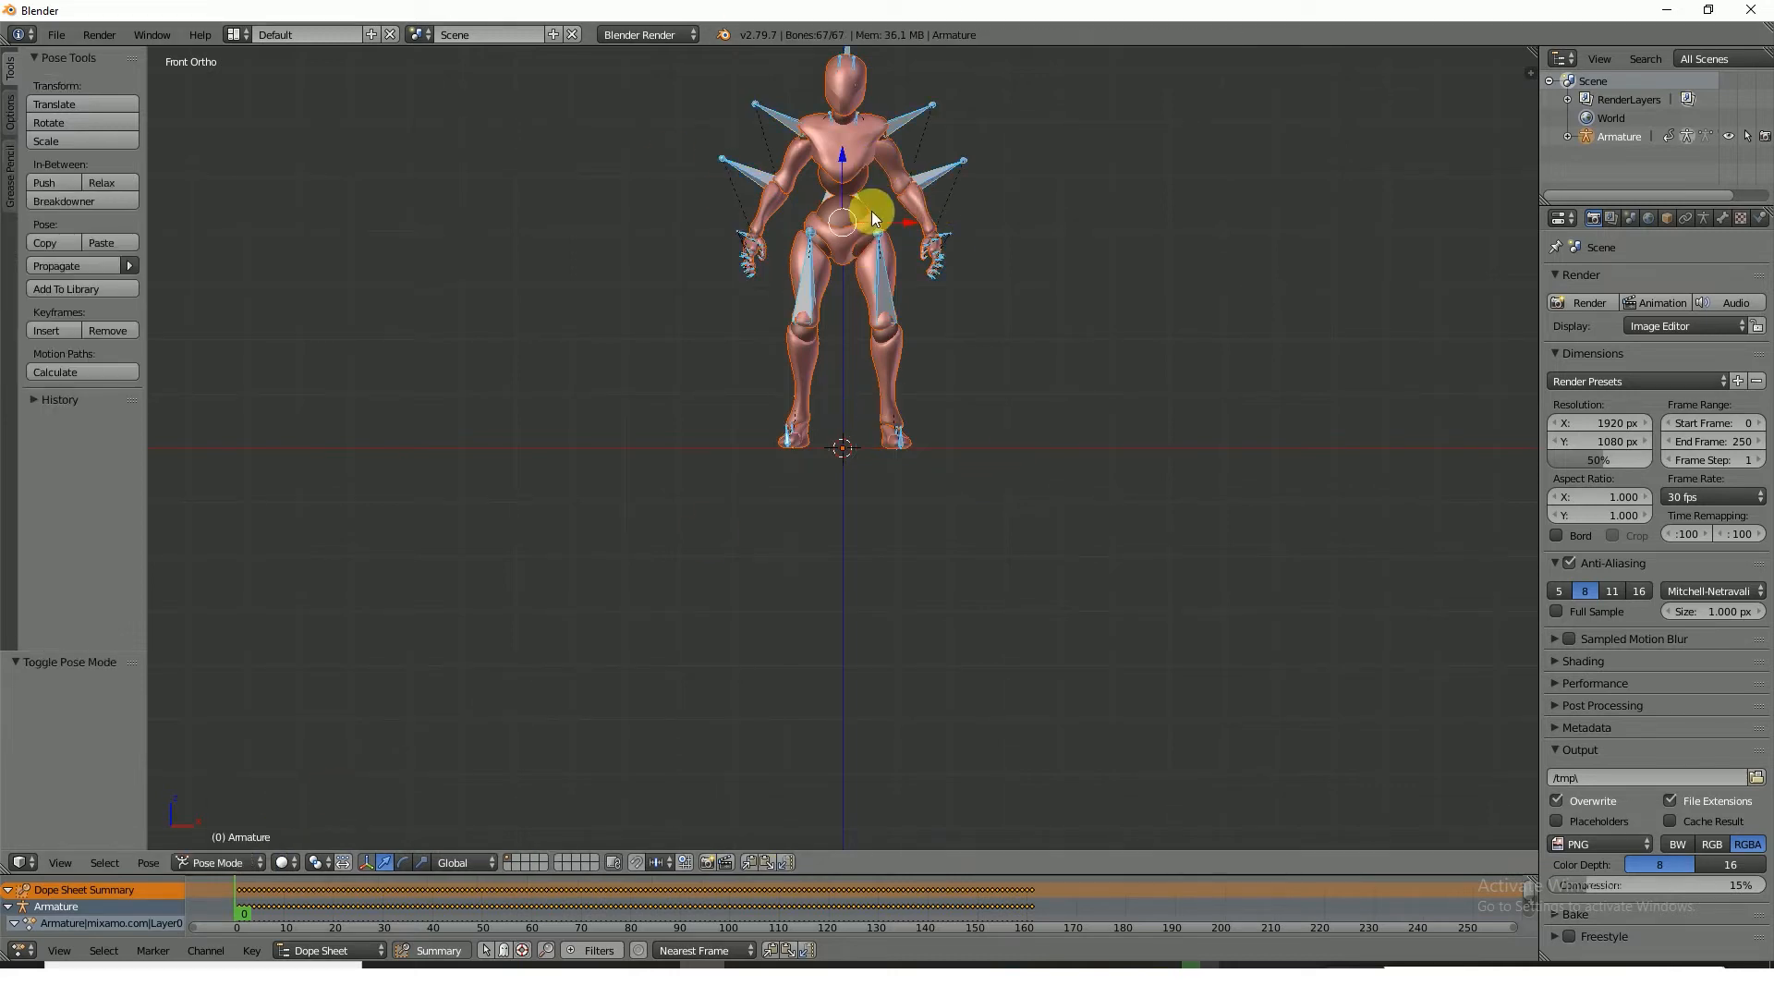
Clear the rotation and location of all bones at frame 0 and insert a LocRotScale keyframe for the T-pose
{"action": "key", "text": "alt+r"}
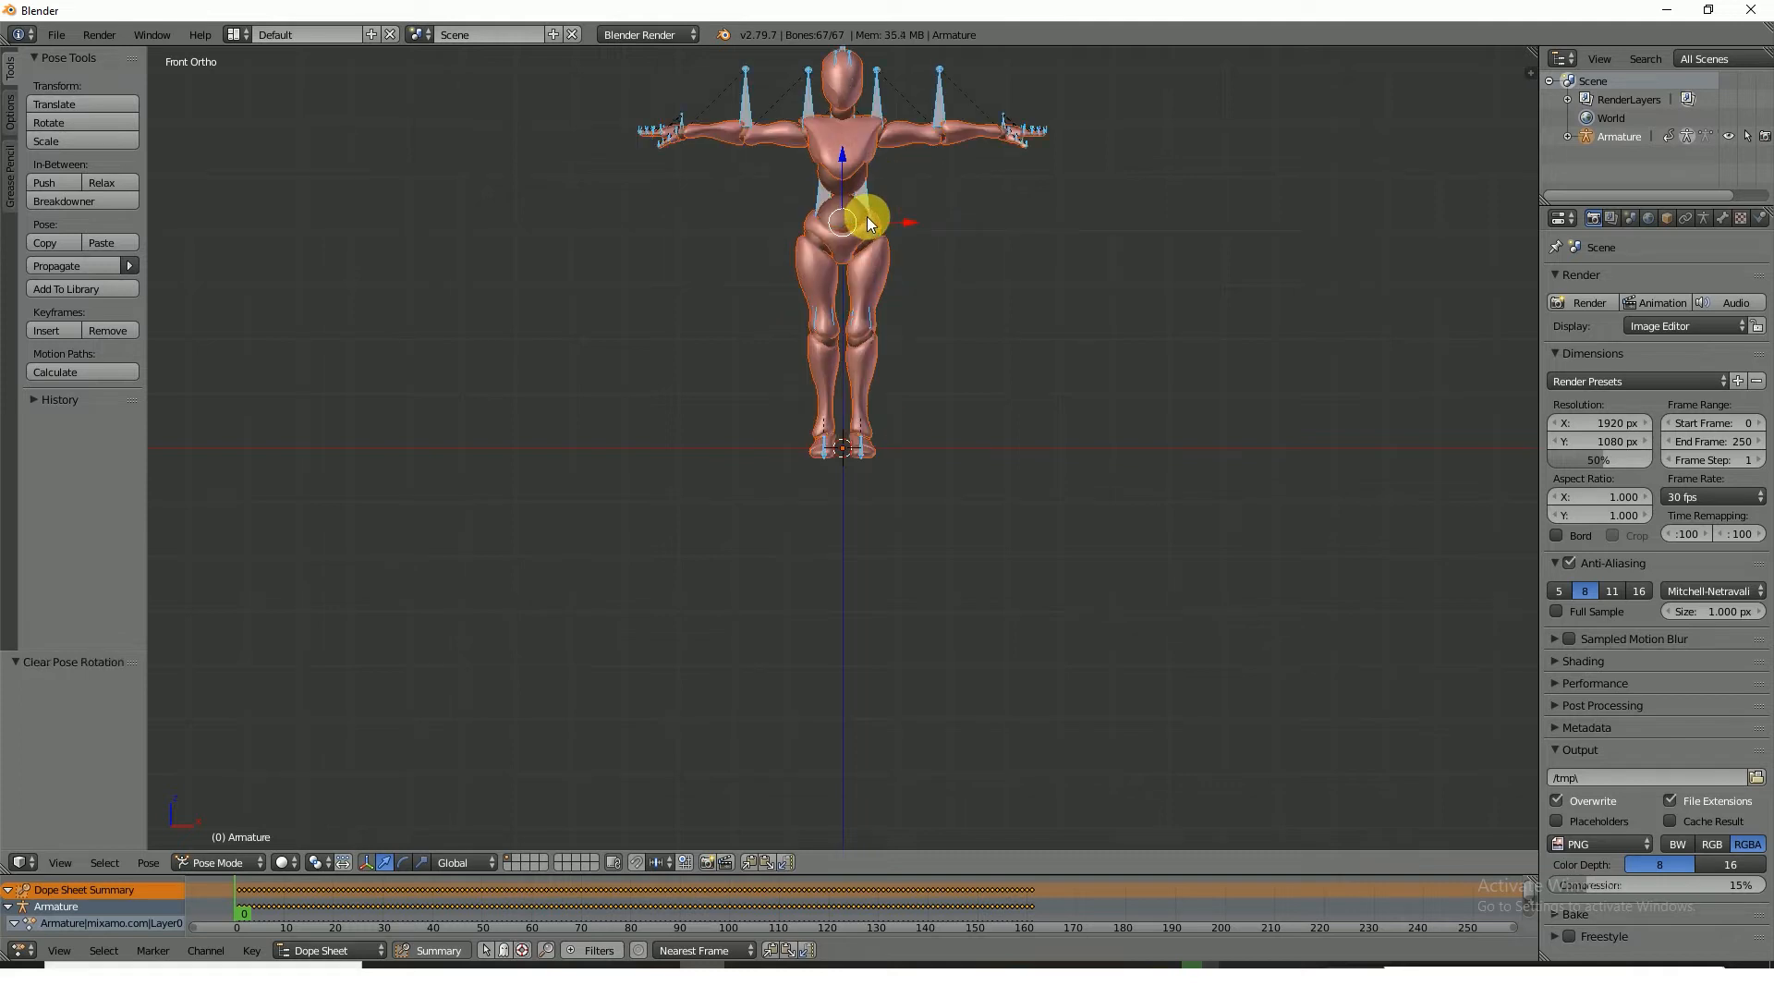
{"action": "key", "text": "alt+g"}
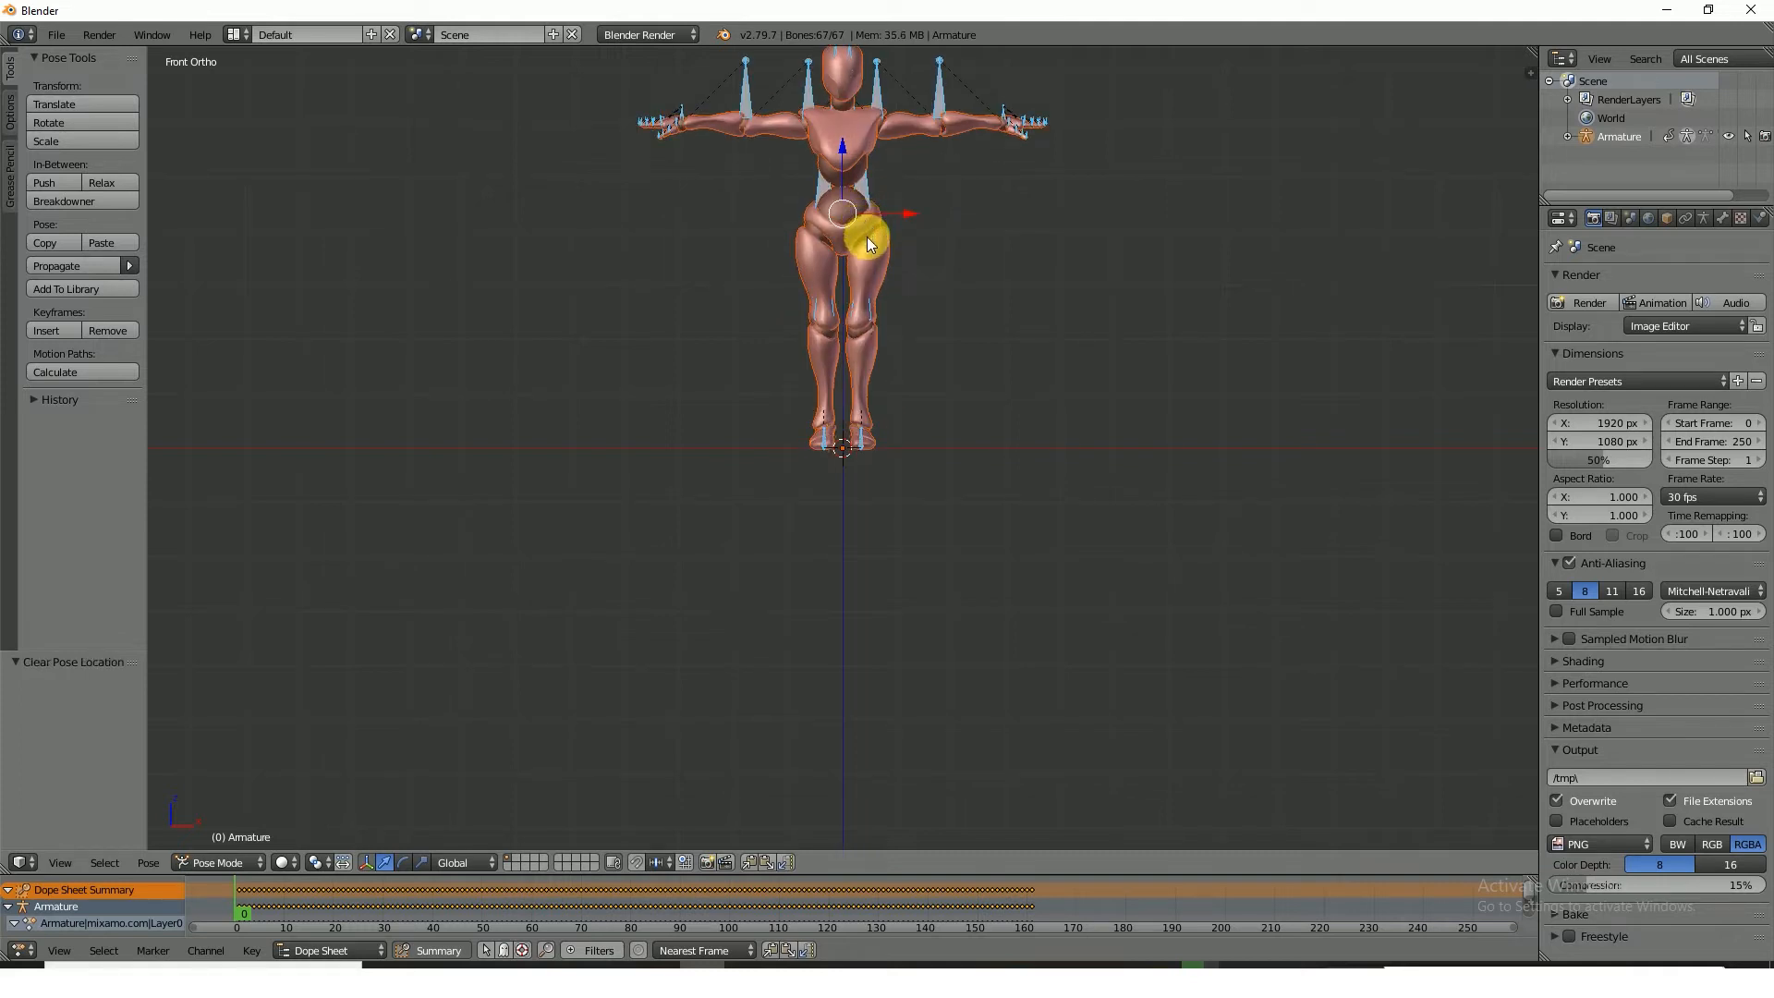
{"action": "scroll", "coordinate": [963, 221], "scroll_direction": "up", "scroll_amount": 1}
{"action": "scroll", "coordinate": [963, 222], "scroll_direction": "down", "scroll_amount": 2}
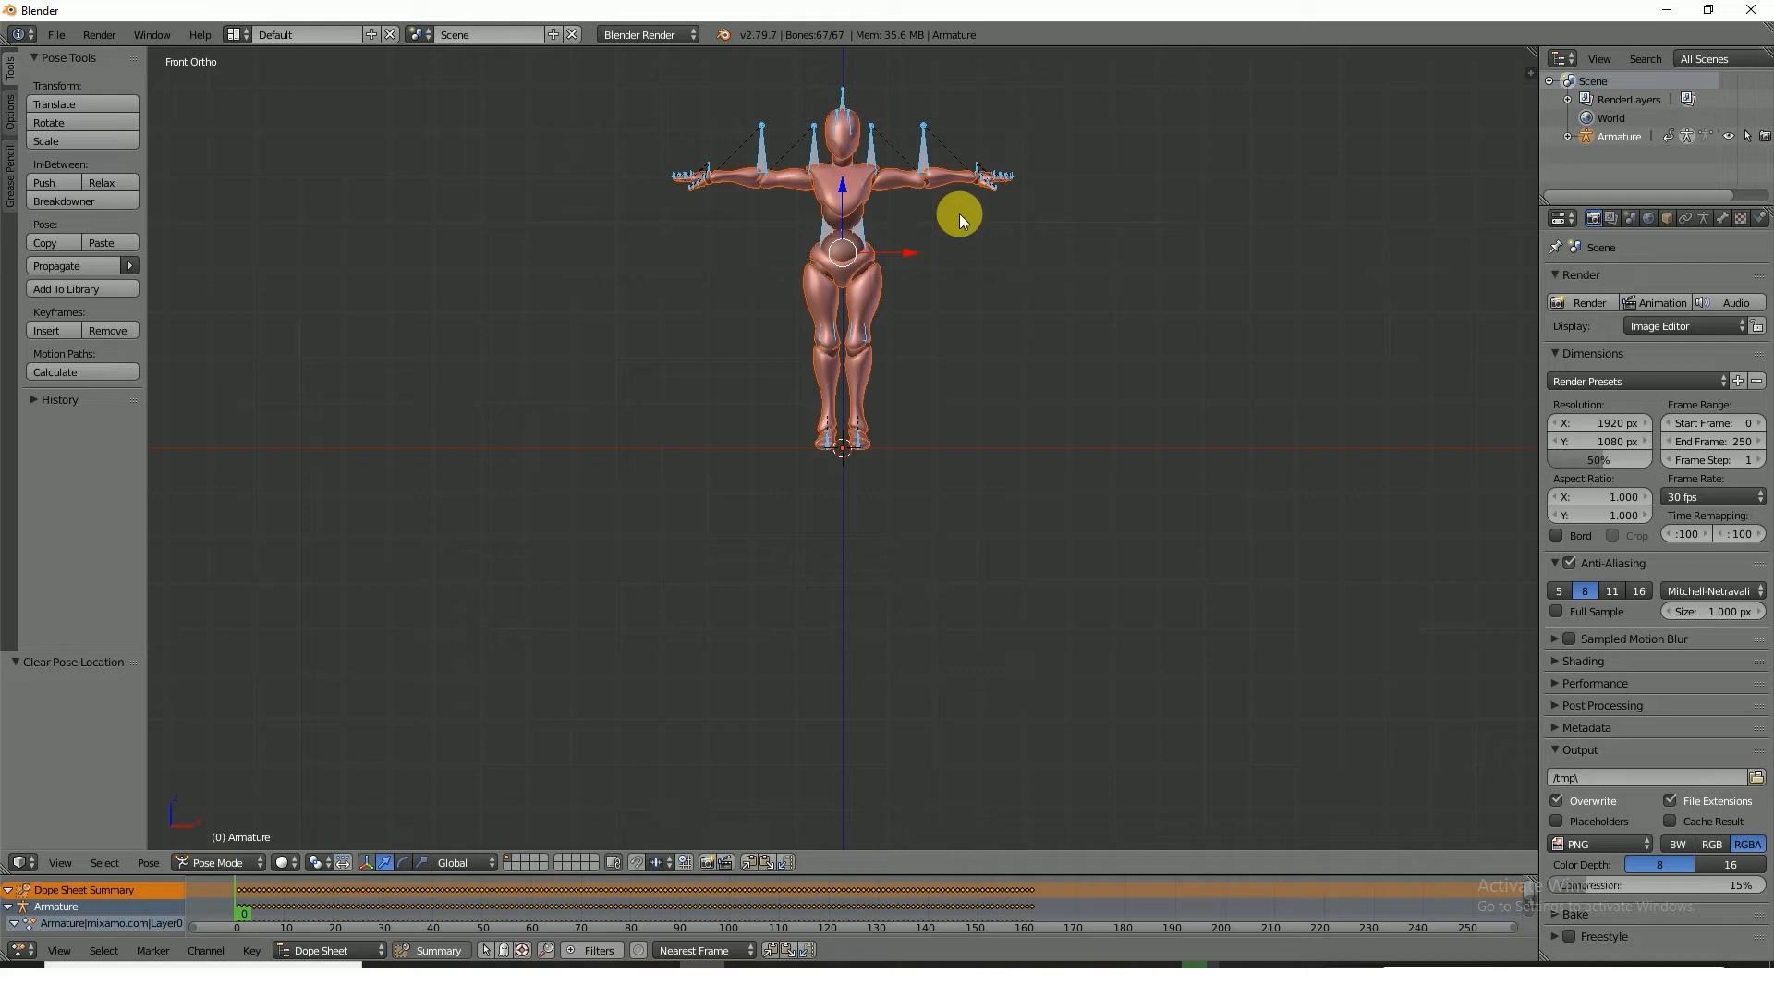
{"action": "key", "text": "i"}
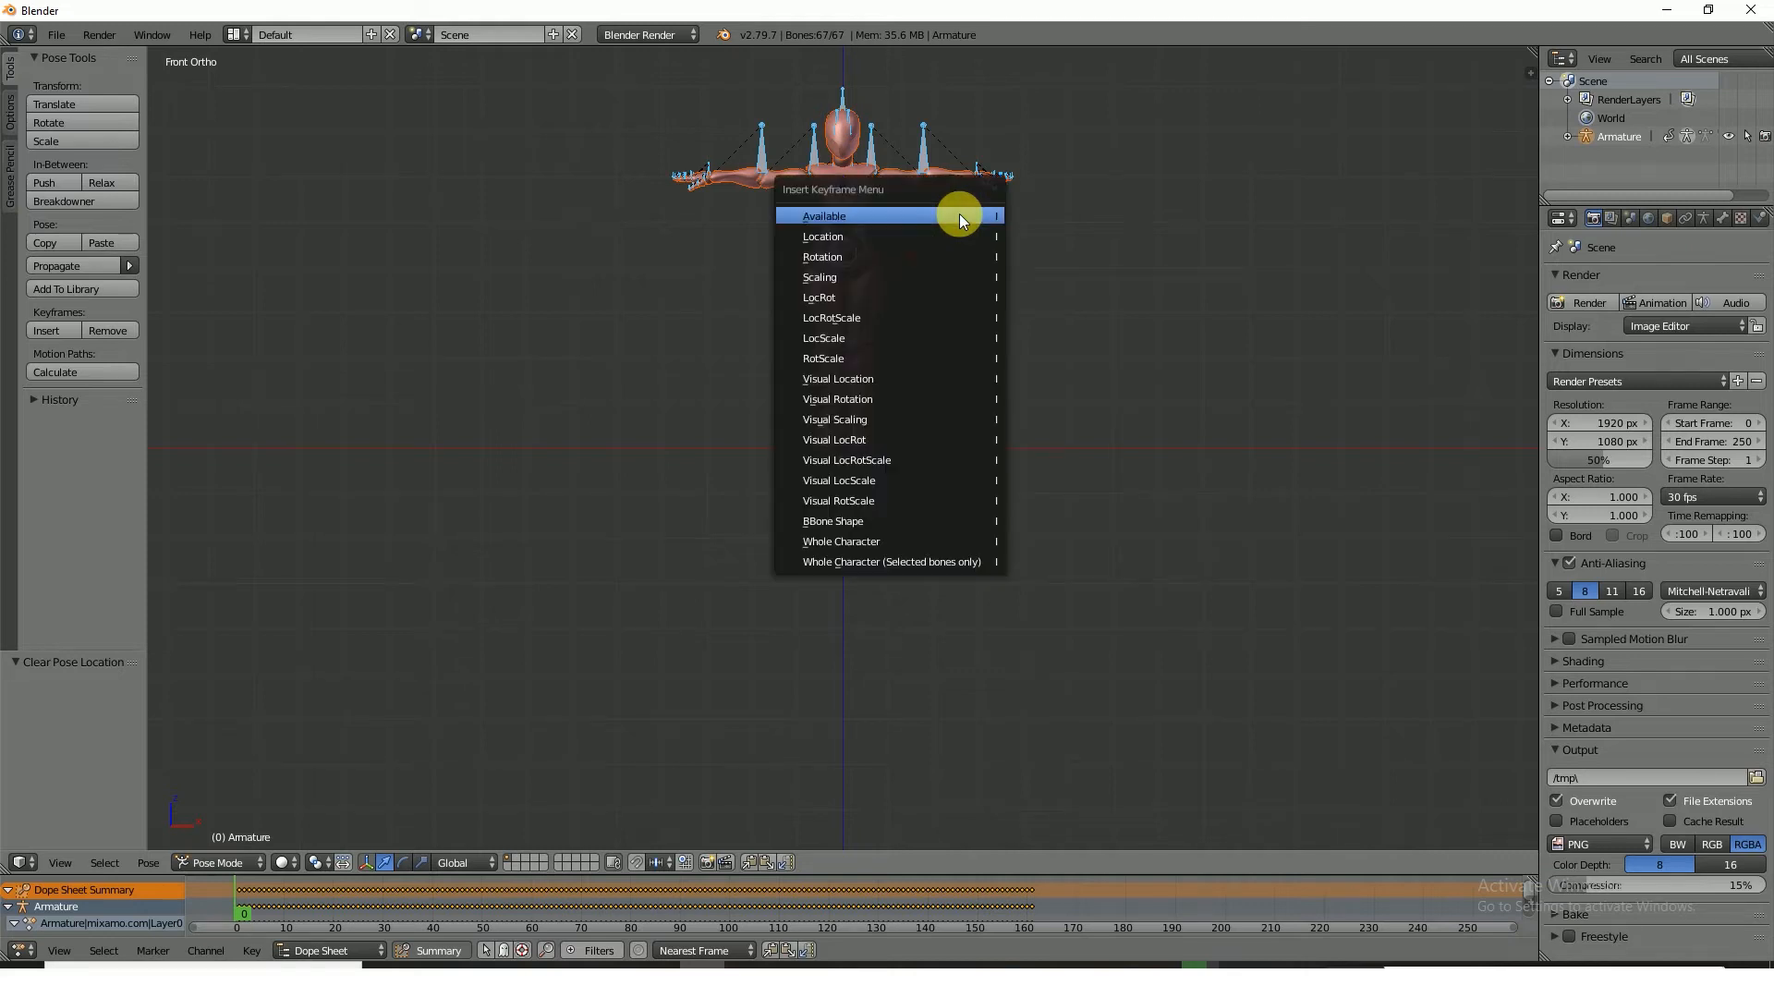
{"action": "left_click", "coordinate": [961, 317]}
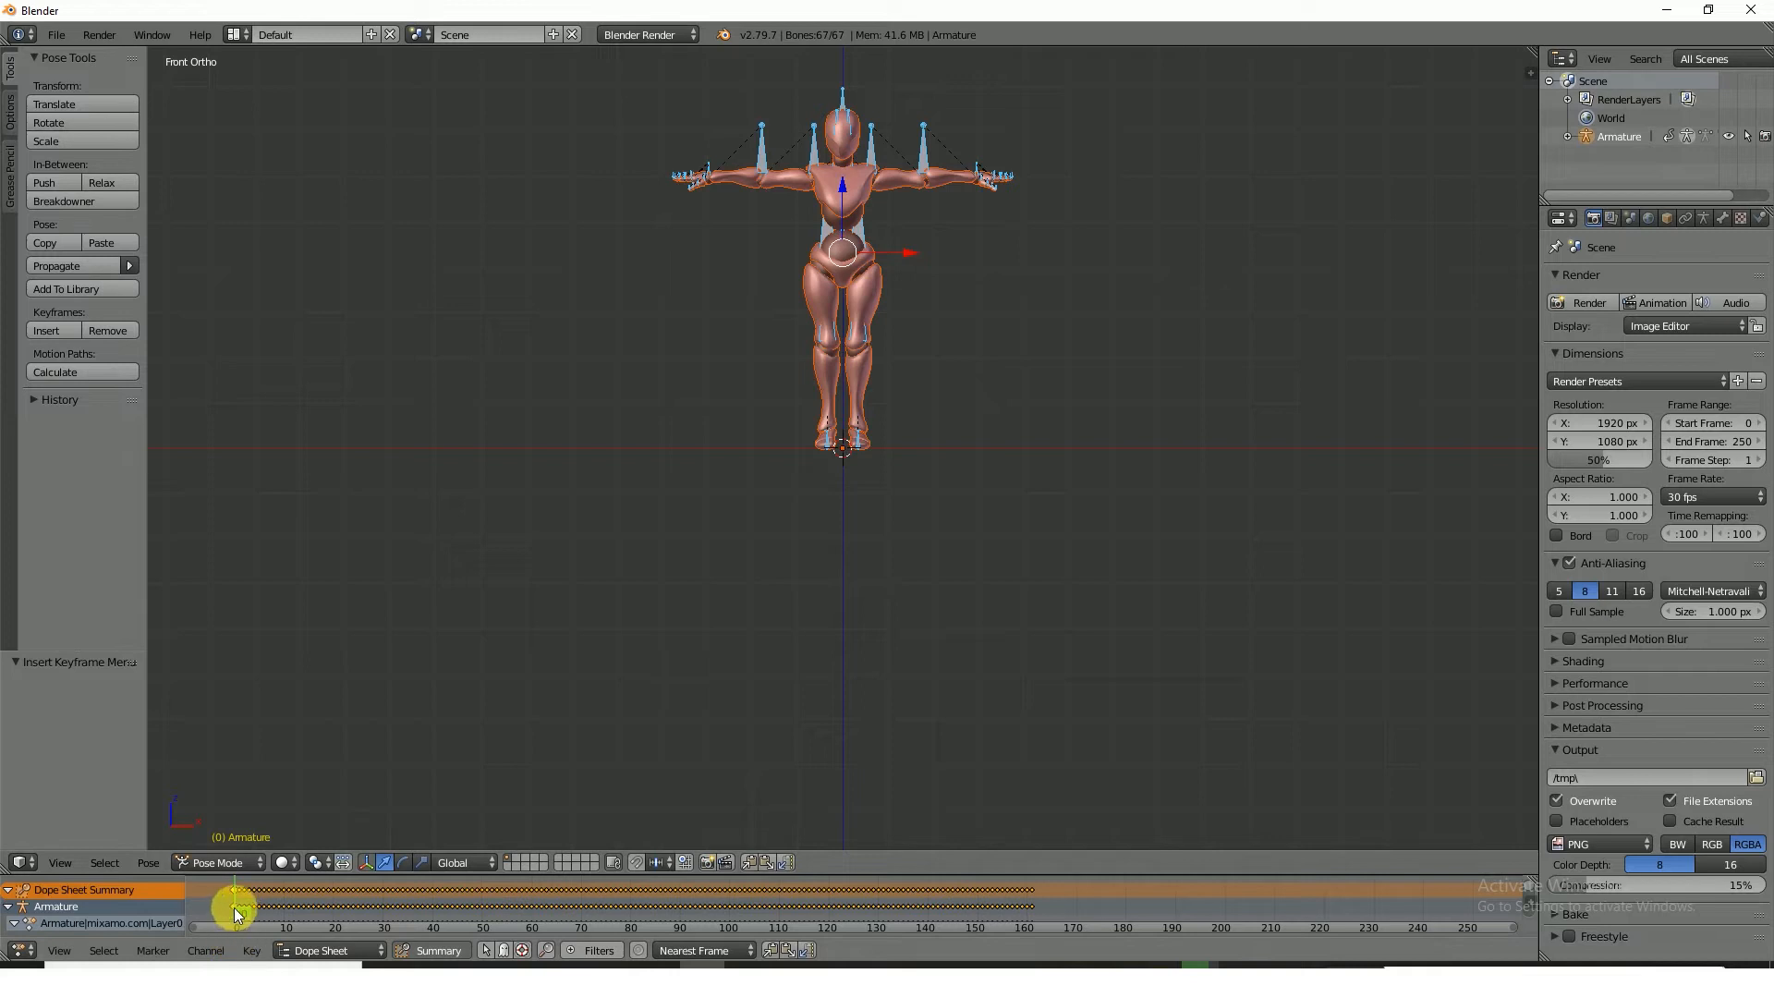
Scrub the Dope Sheet from frame 0 to frame 117 to check the motion out of the T-pose
{"action": "scroll", "coordinate": [231, 901], "scroll_direction": "up", "scroll_amount": 3}
{"action": "left_click_drag", "start_coordinate": [480, 930], "coordinate": [282, 961]}
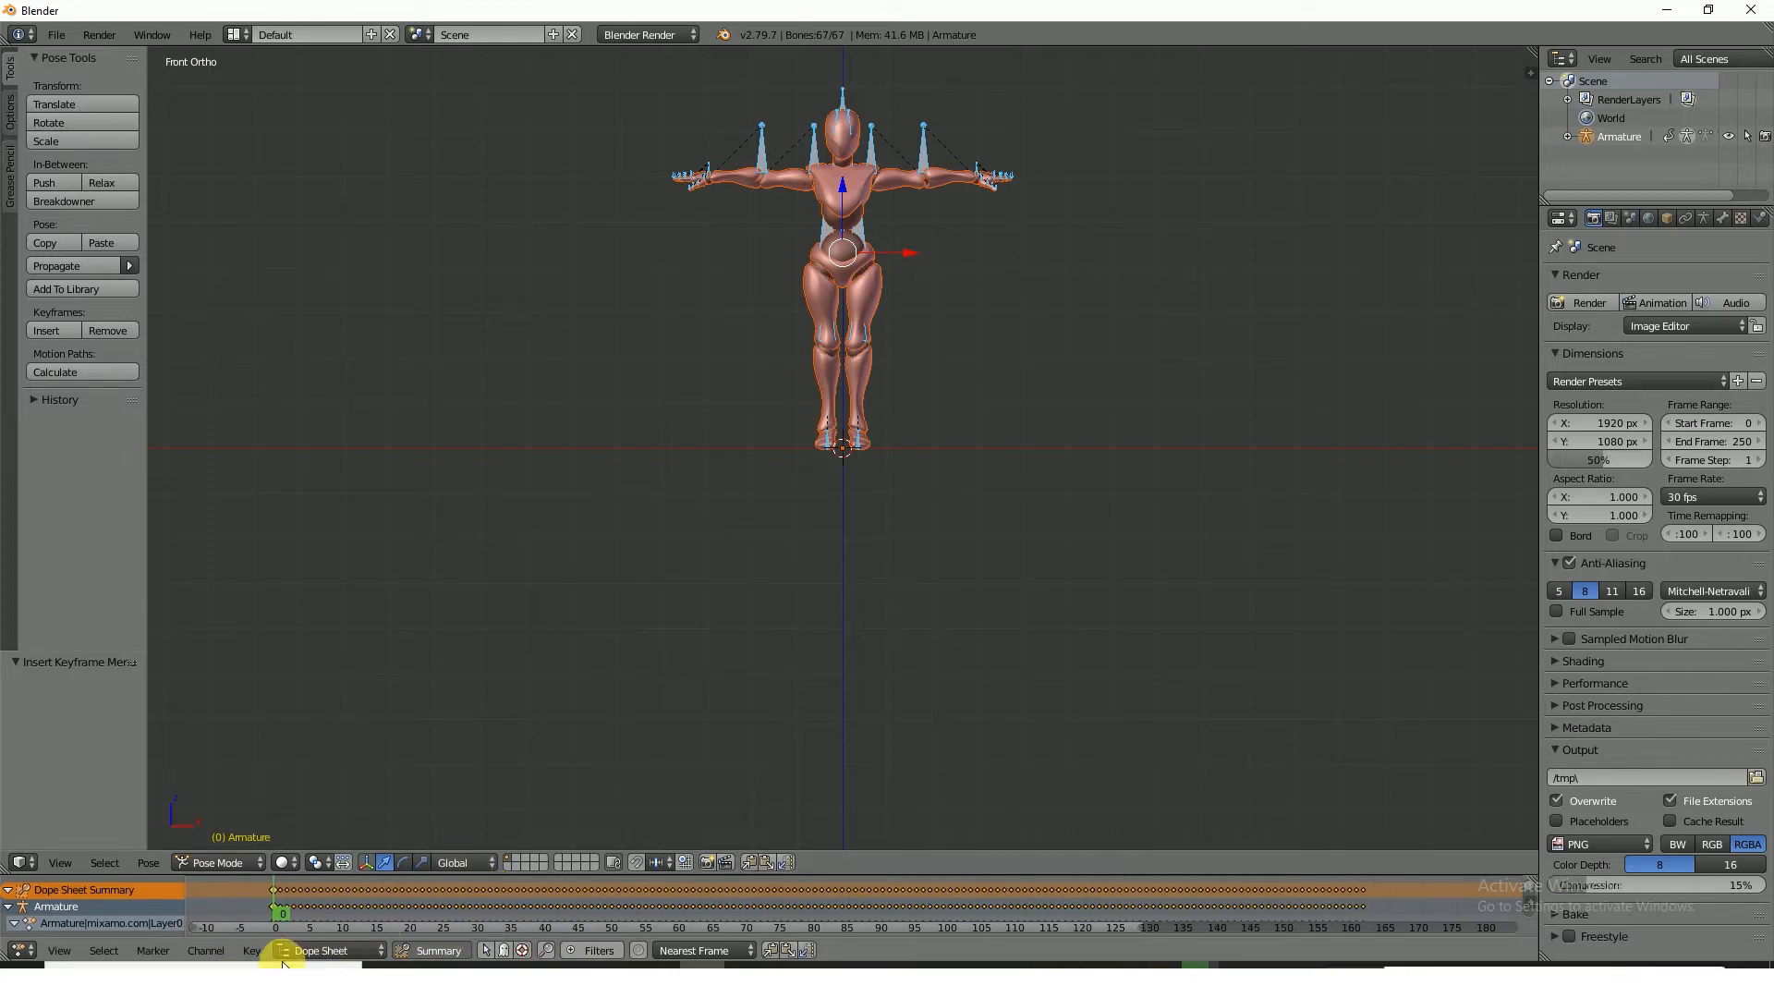
{"action": "left_click", "coordinate": [281, 890]}
{"action": "left_click_drag", "start_coordinate": [280, 887], "coordinate": [1082, 921]}
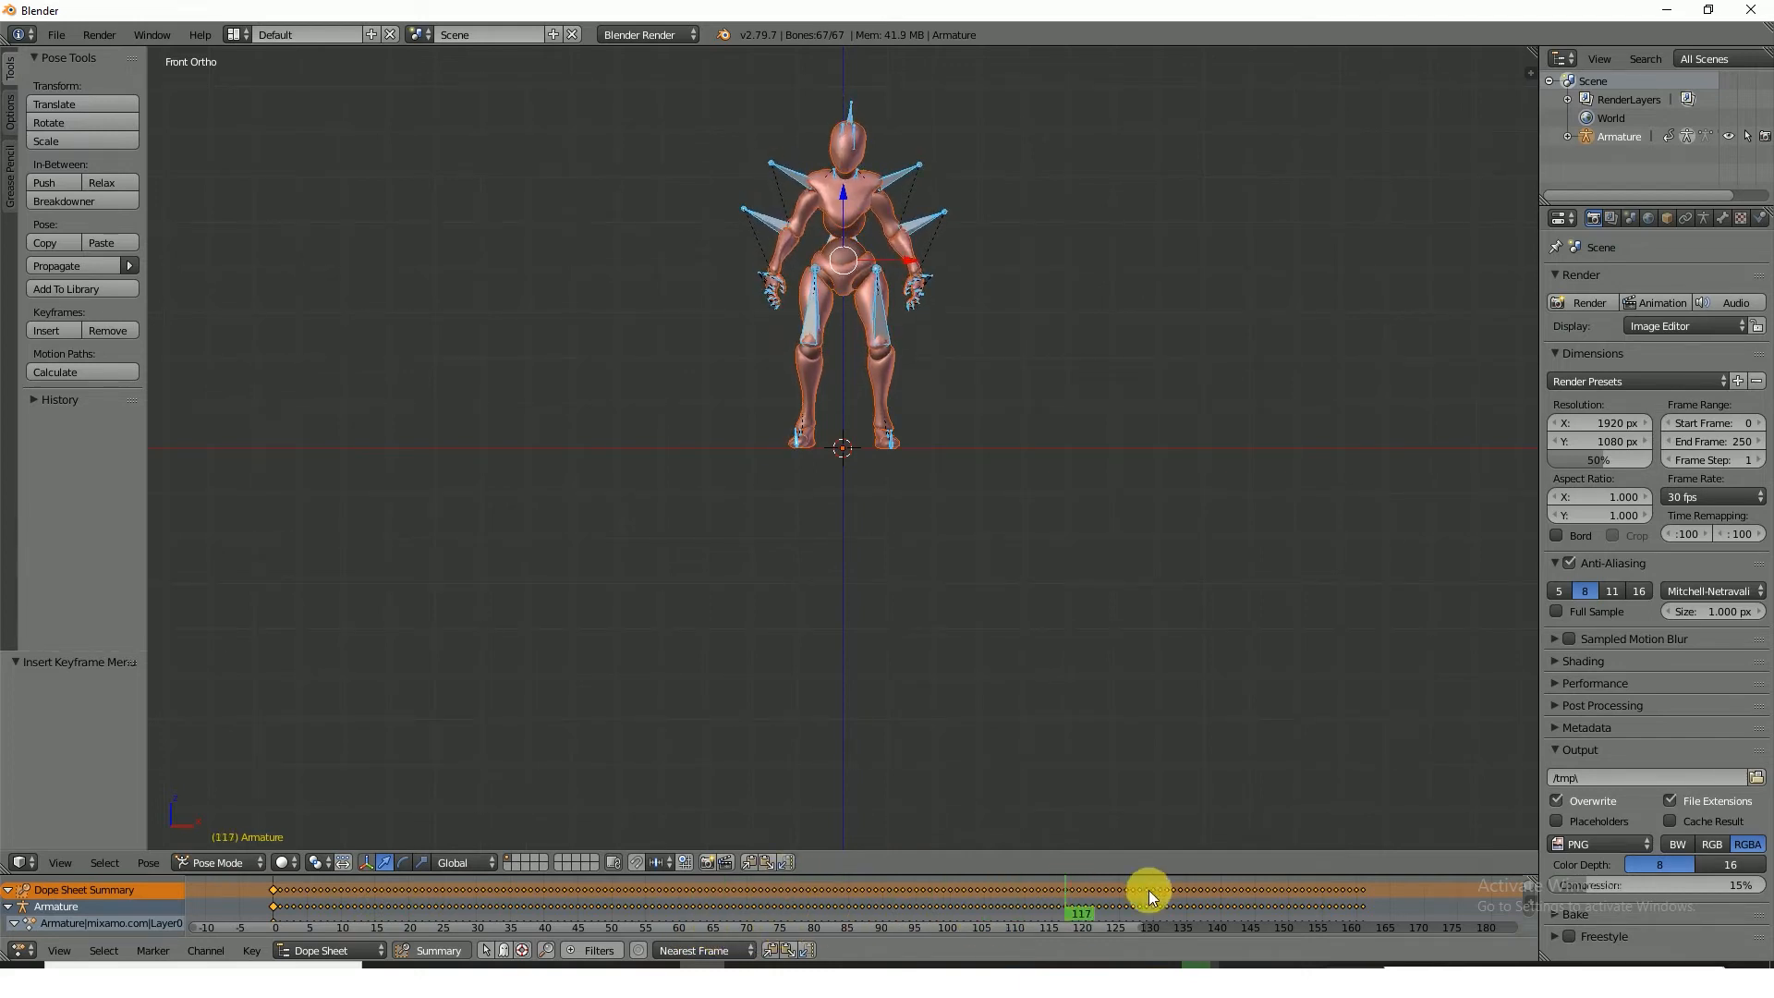
{"action": "middle_click_drag", "start_coordinate": [1136, 928], "coordinate": [1206, 923], "text": "ctrl"}
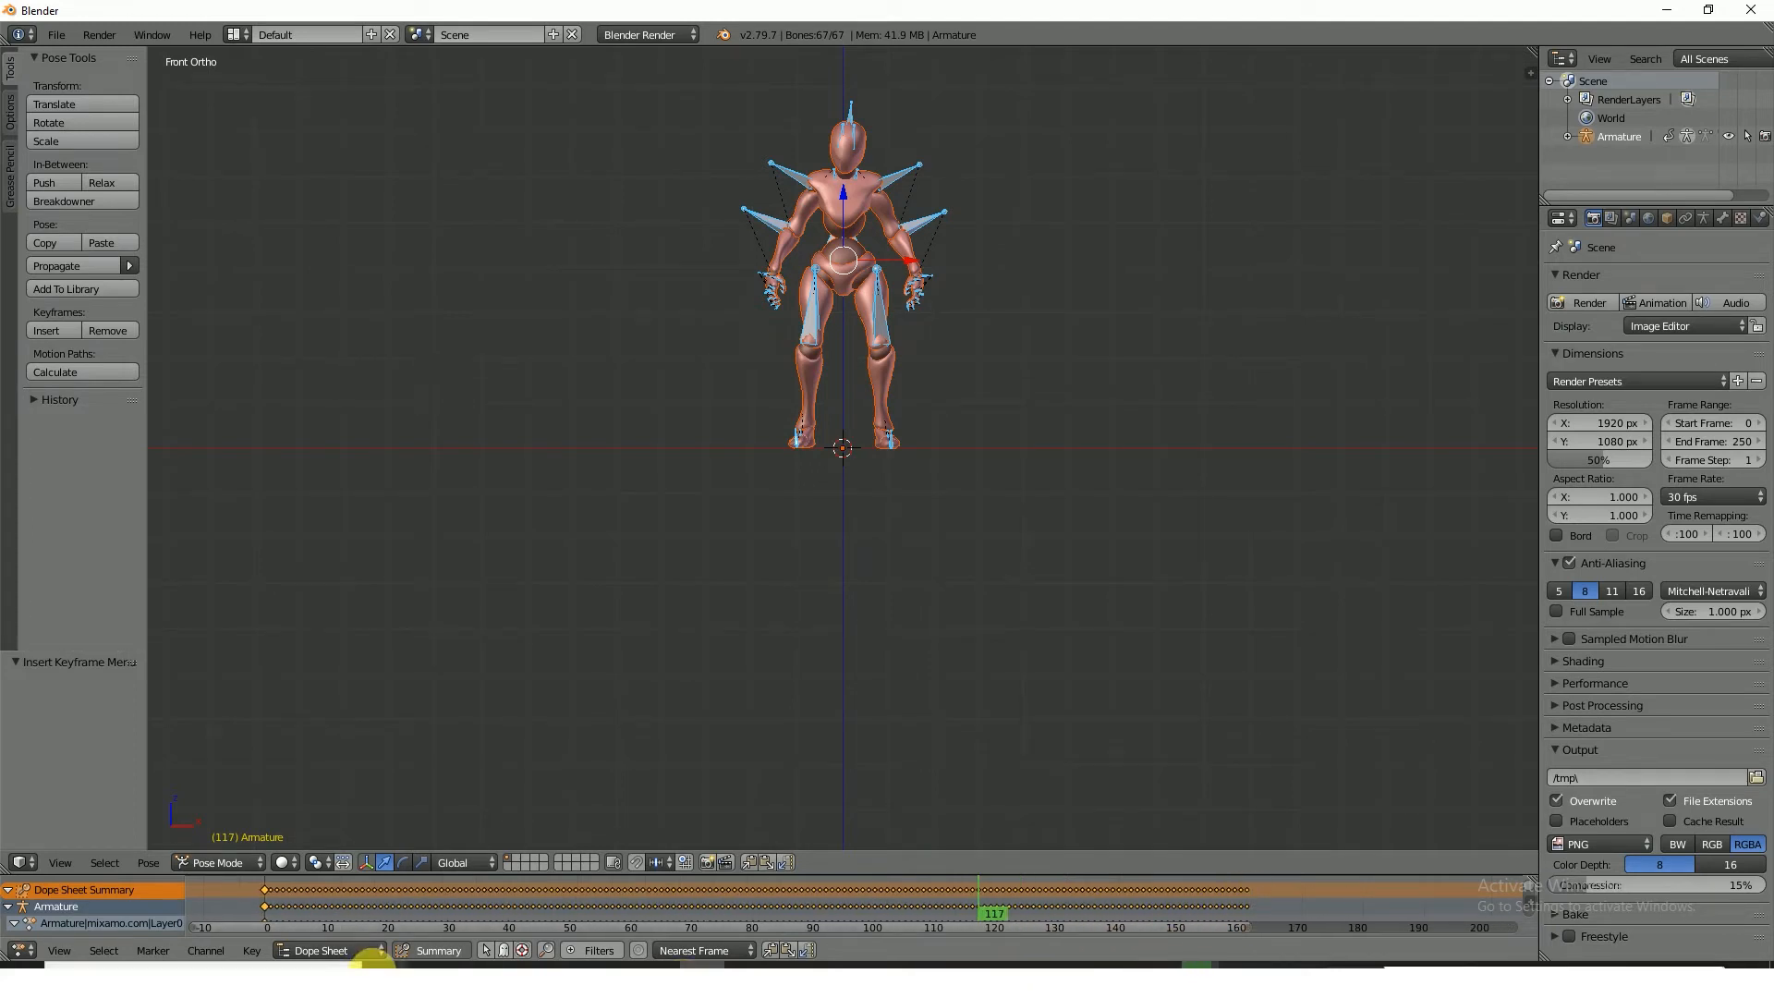
Change the Dope Sheet area back to the Timeline and set the scene's end frame to 160
{"action": "left_click", "coordinate": [21, 950]}
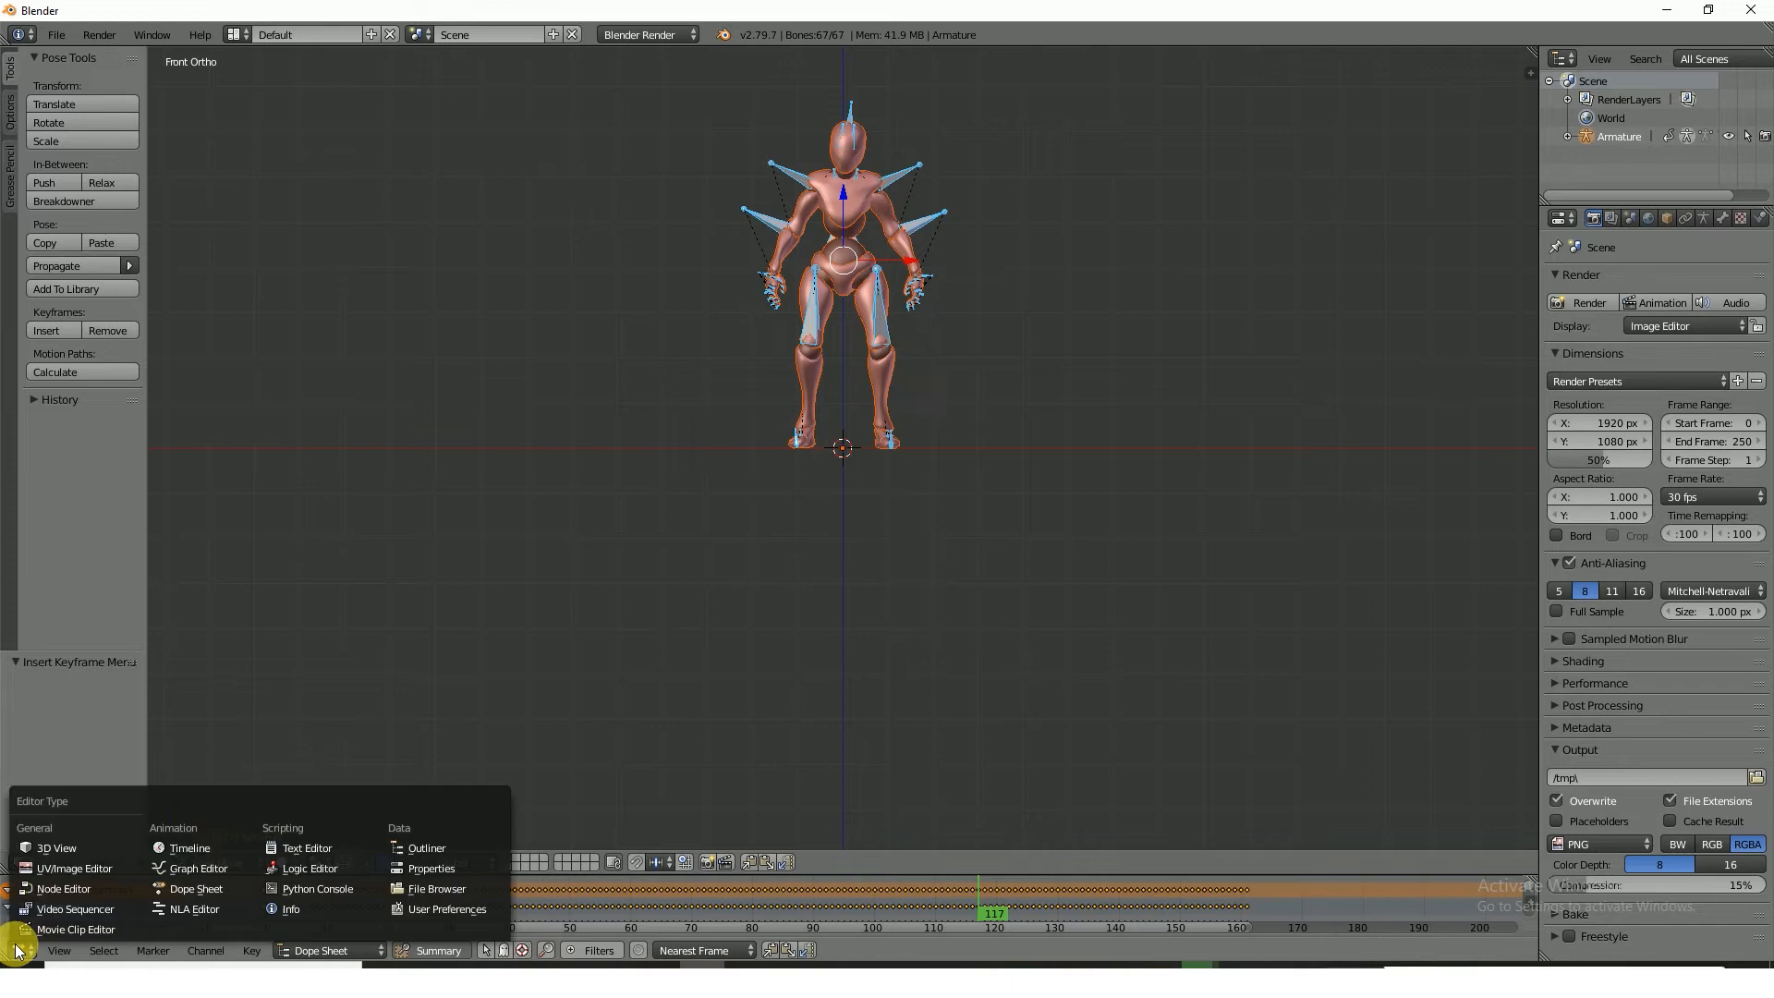
{"action": "left_click", "coordinate": [194, 848]}
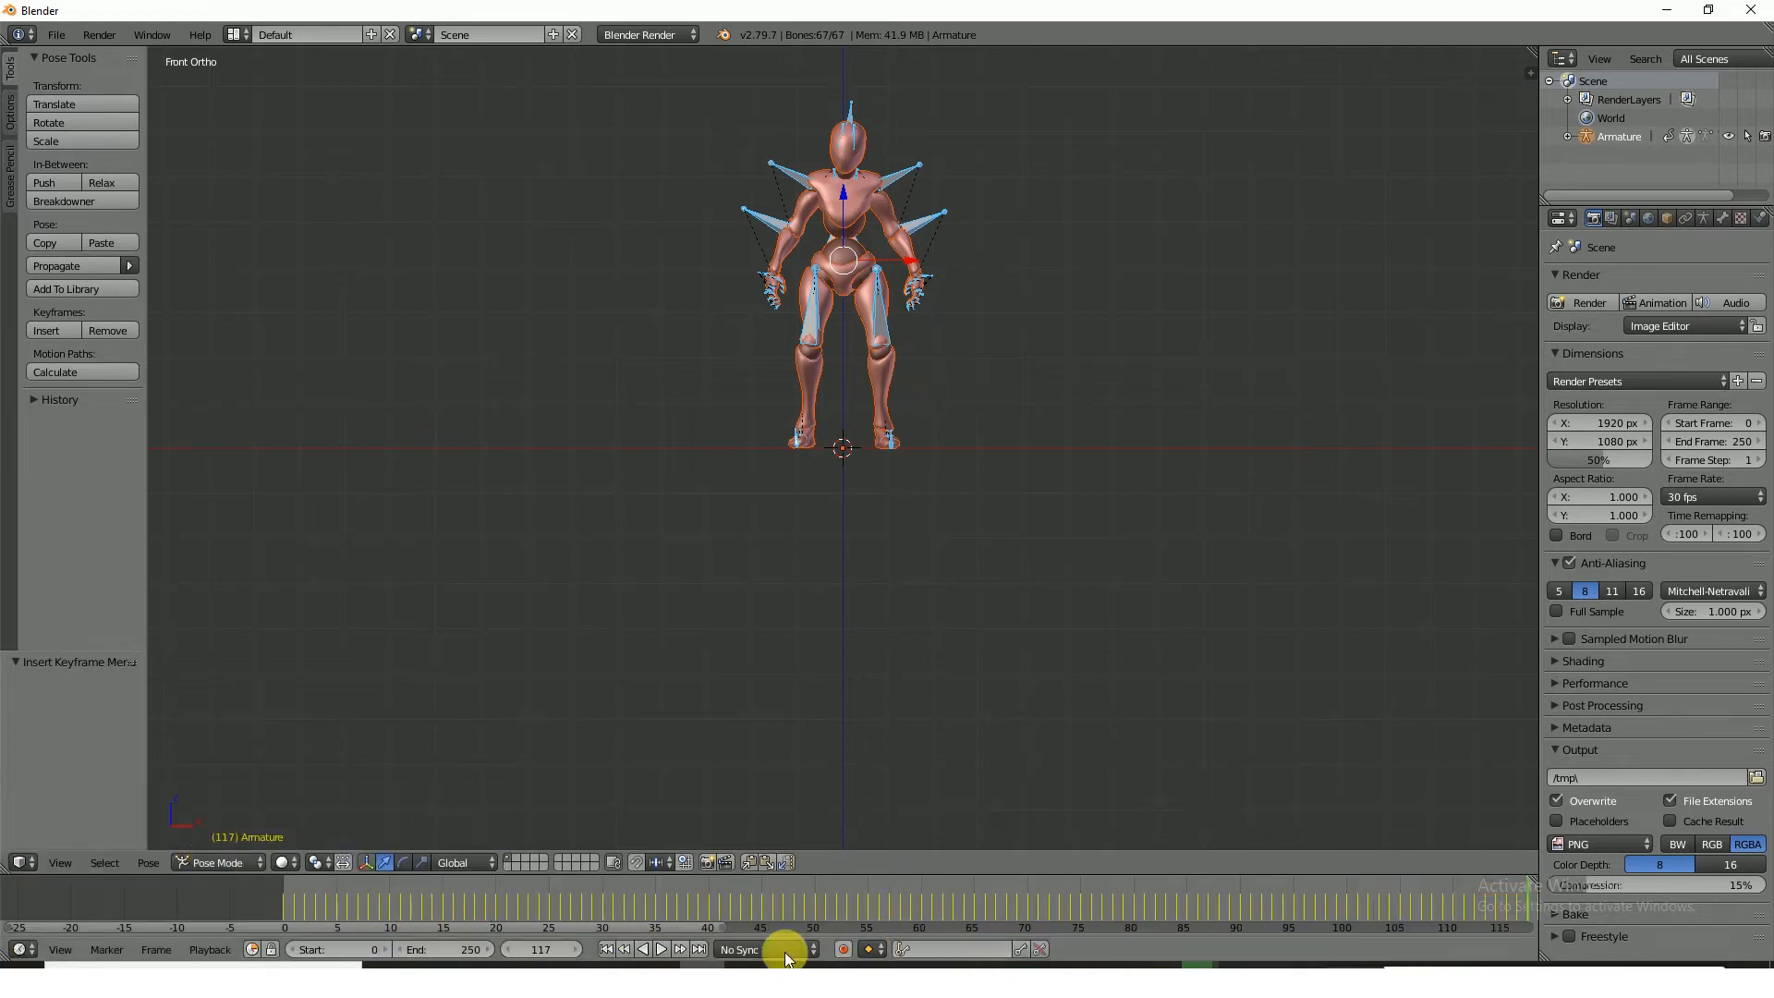
{"action": "left_click", "coordinate": [471, 950]}
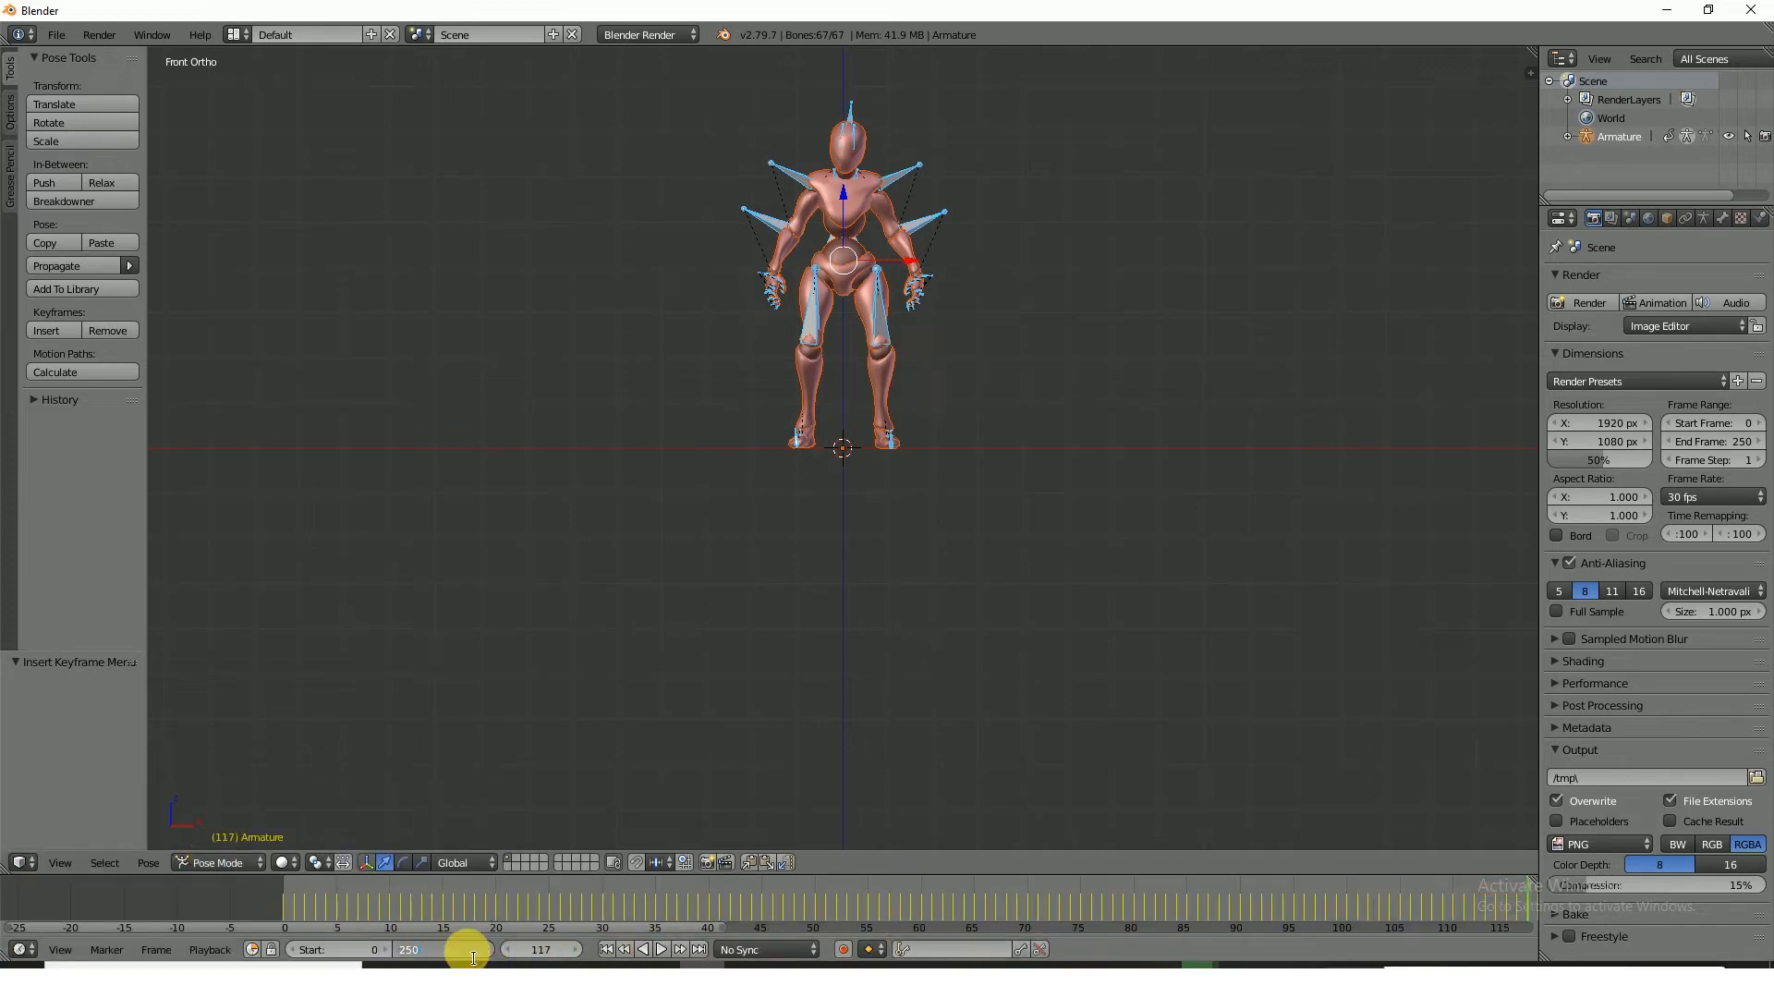
{"action": "type", "text": "1"}
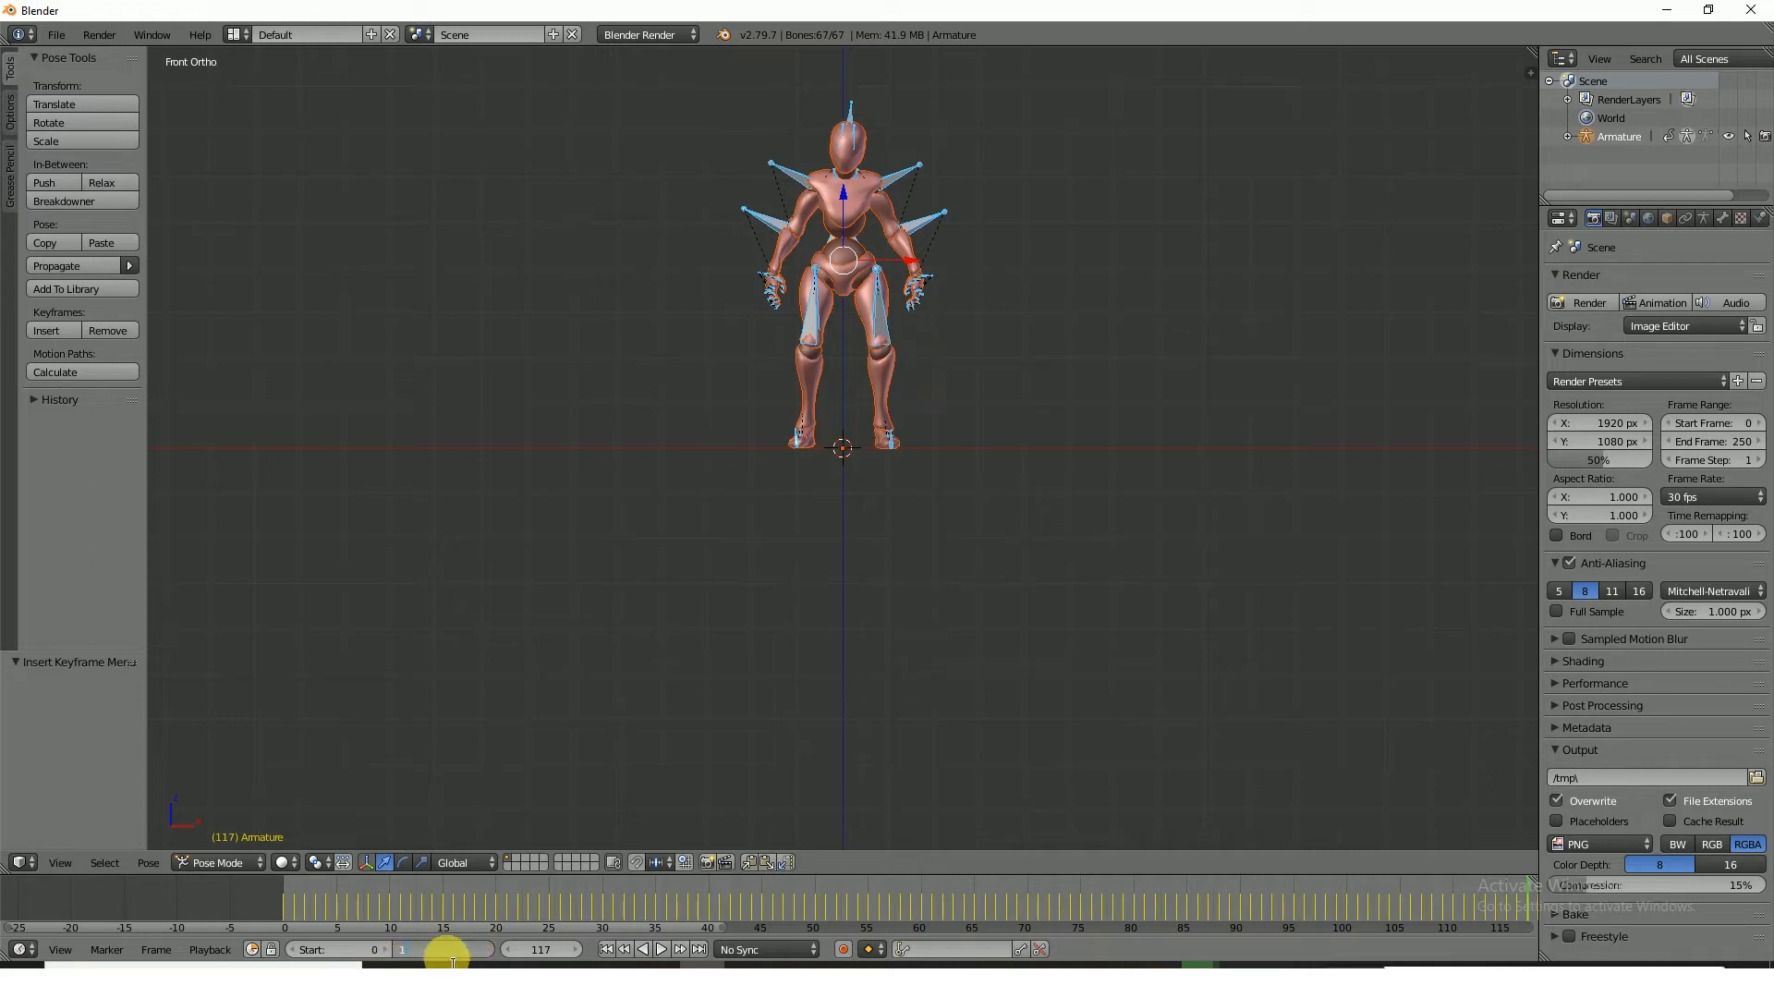
{"action": "type", "text": "60"}
{"action": "key", "text": "Return"}
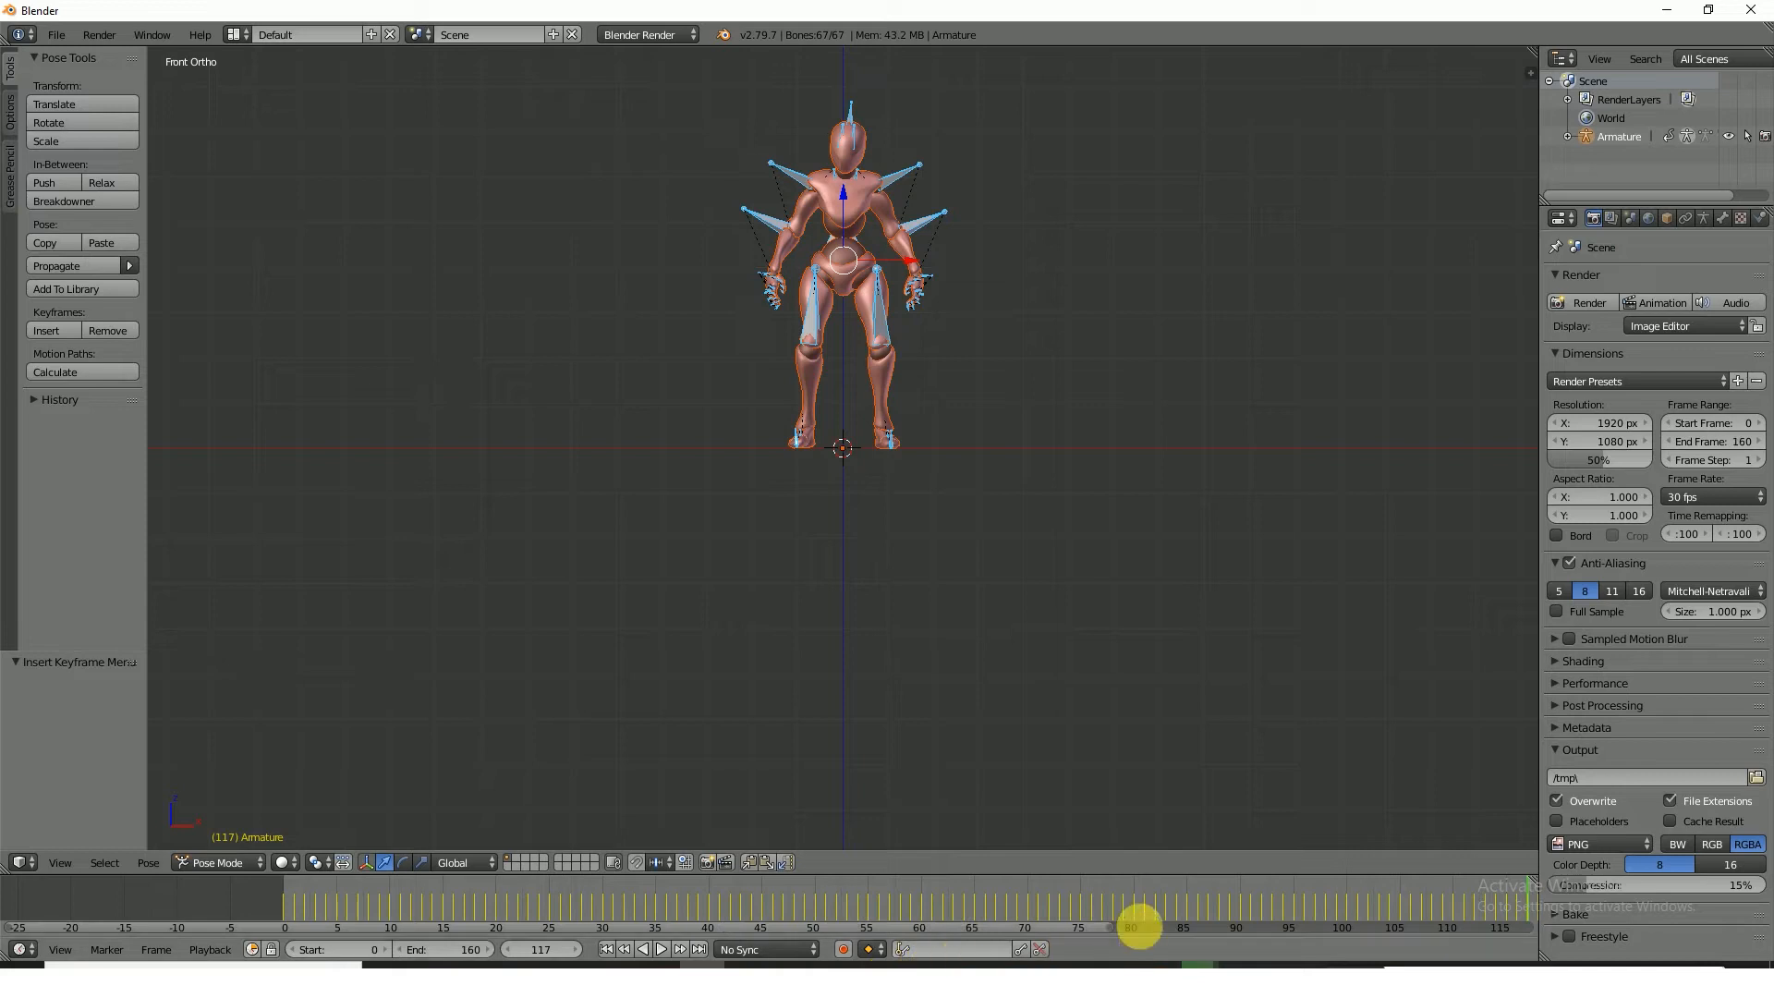
Play the animation from the start of the frame range to check it, and stop playback
{"action": "left_click", "coordinate": [290, 889]}
{"action": "key", "text": "alt+a"}
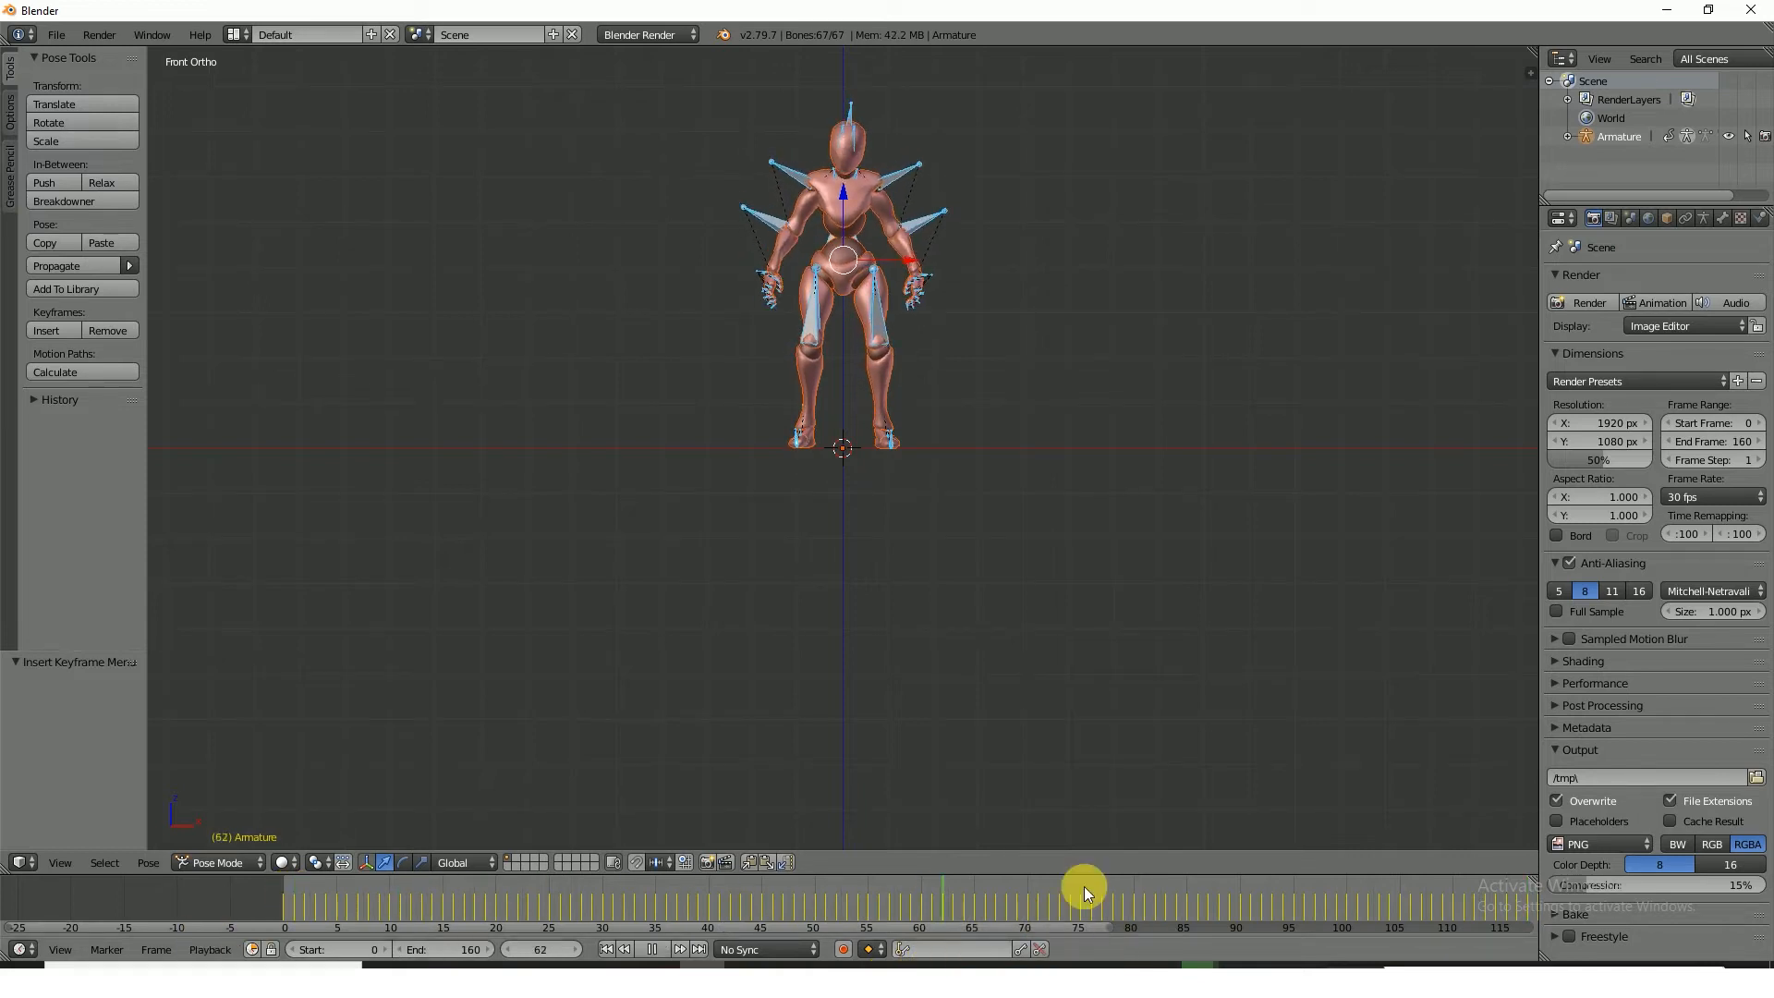
{"action": "key", "text": "alt+a"}
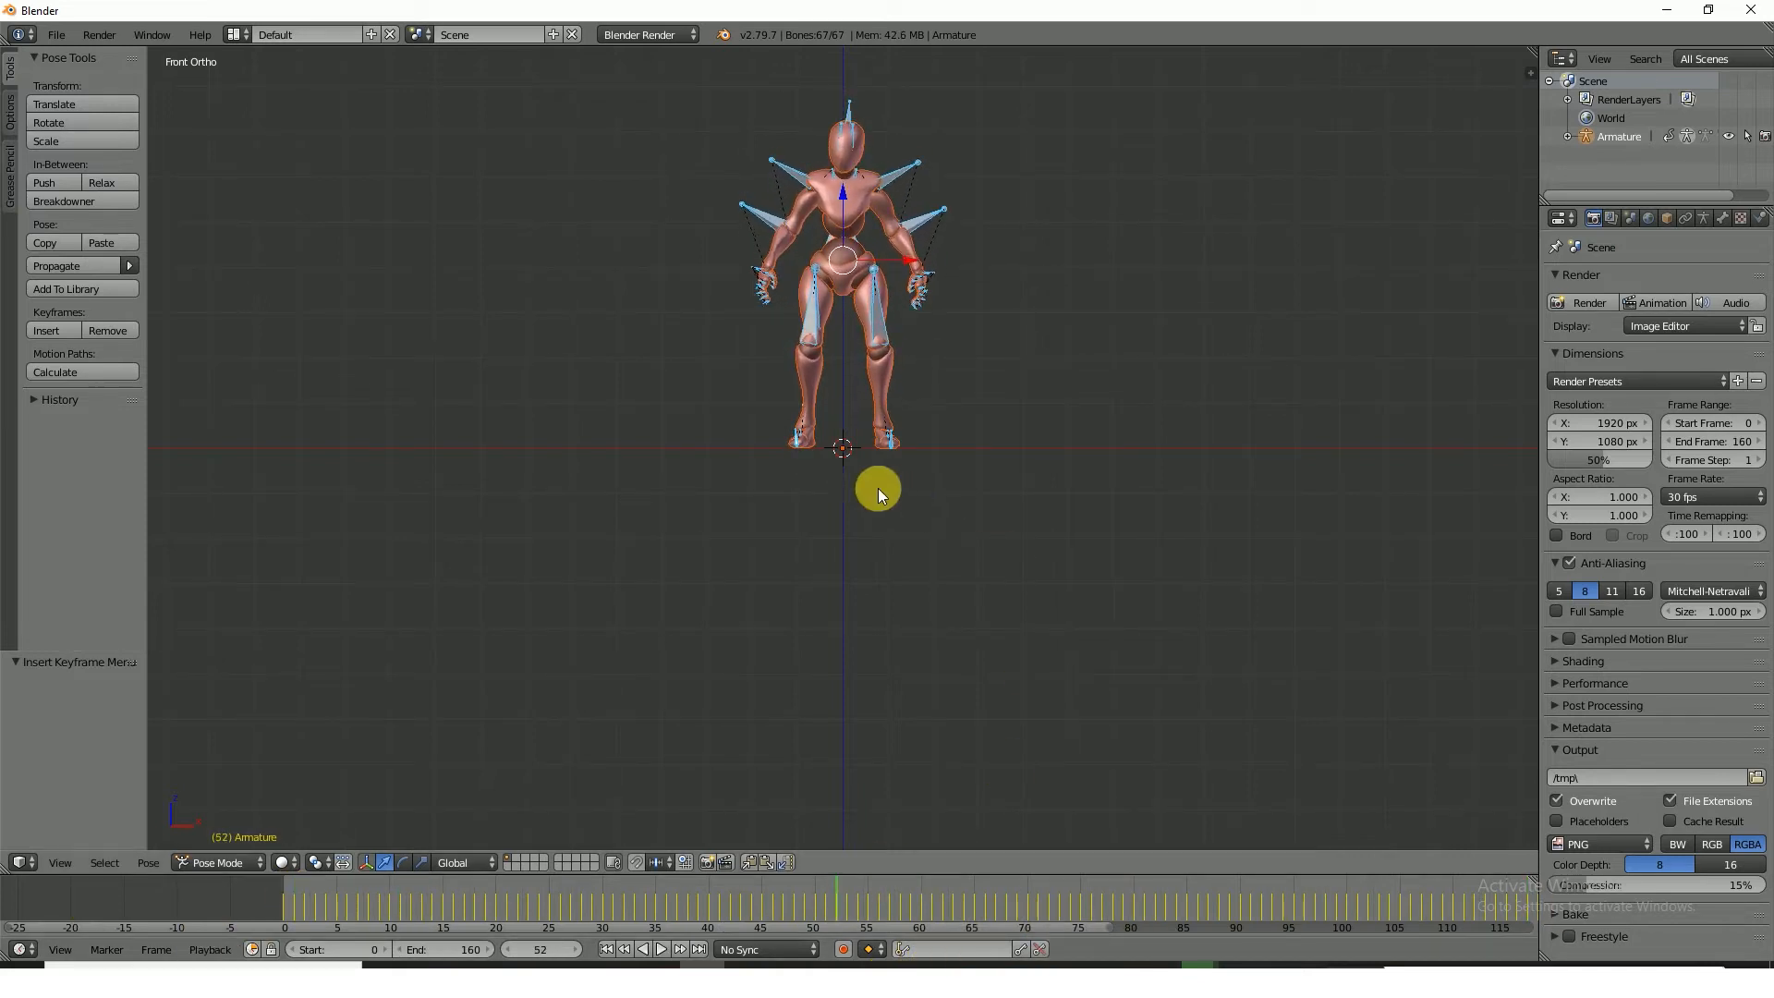
Export the animated character as a Collada file named breath.dae to the Table vfx folder on the Desktop
{"action": "left_click", "coordinate": [61, 35]}
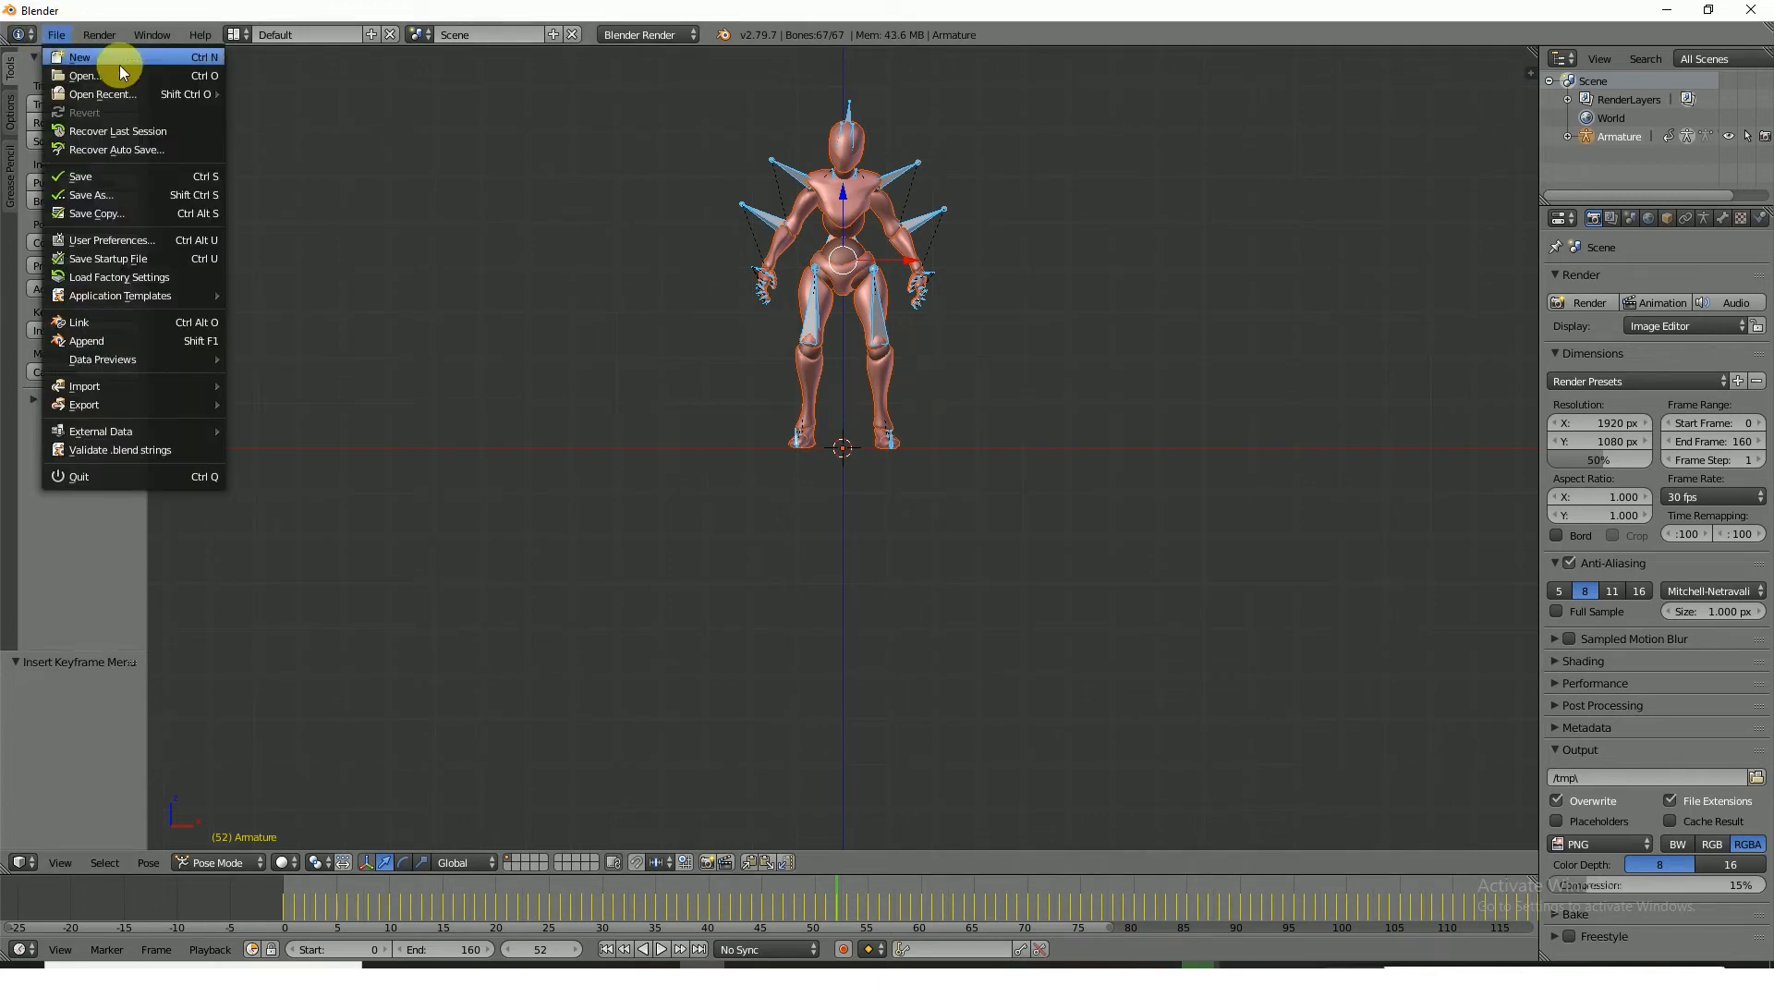
{"action": "mouse_move", "coordinate": [128, 397]}
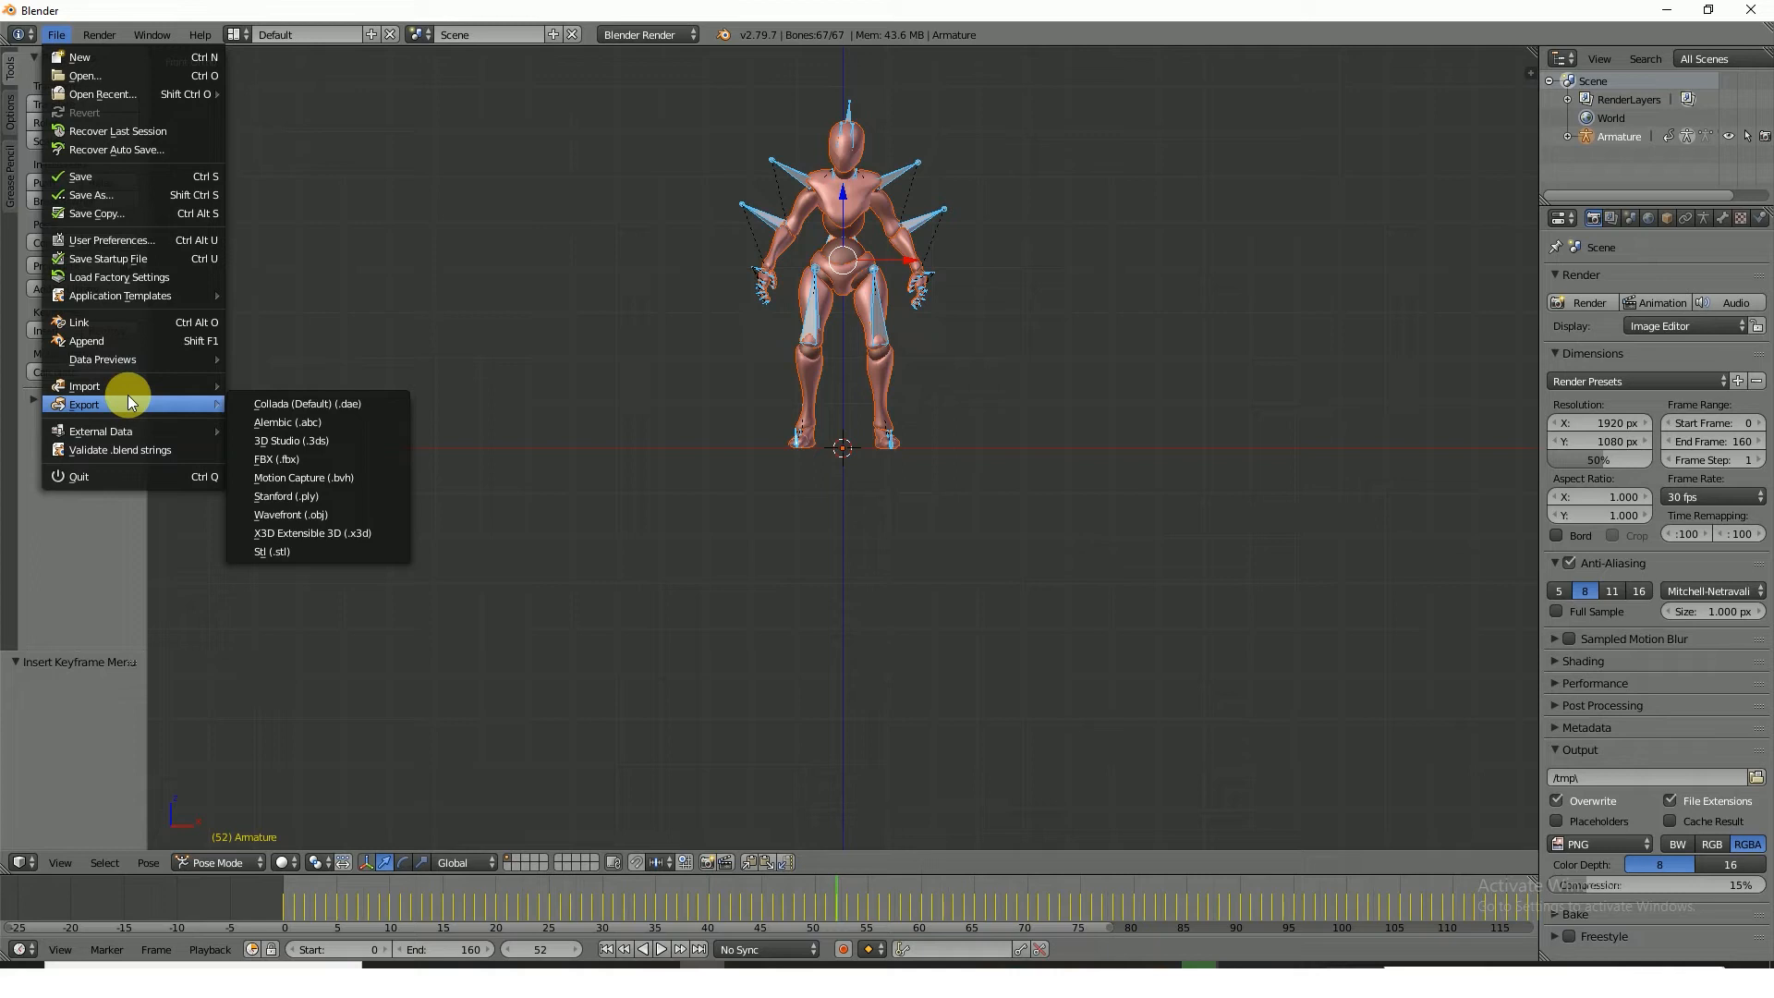
{"action": "left_click", "coordinate": [302, 404]}
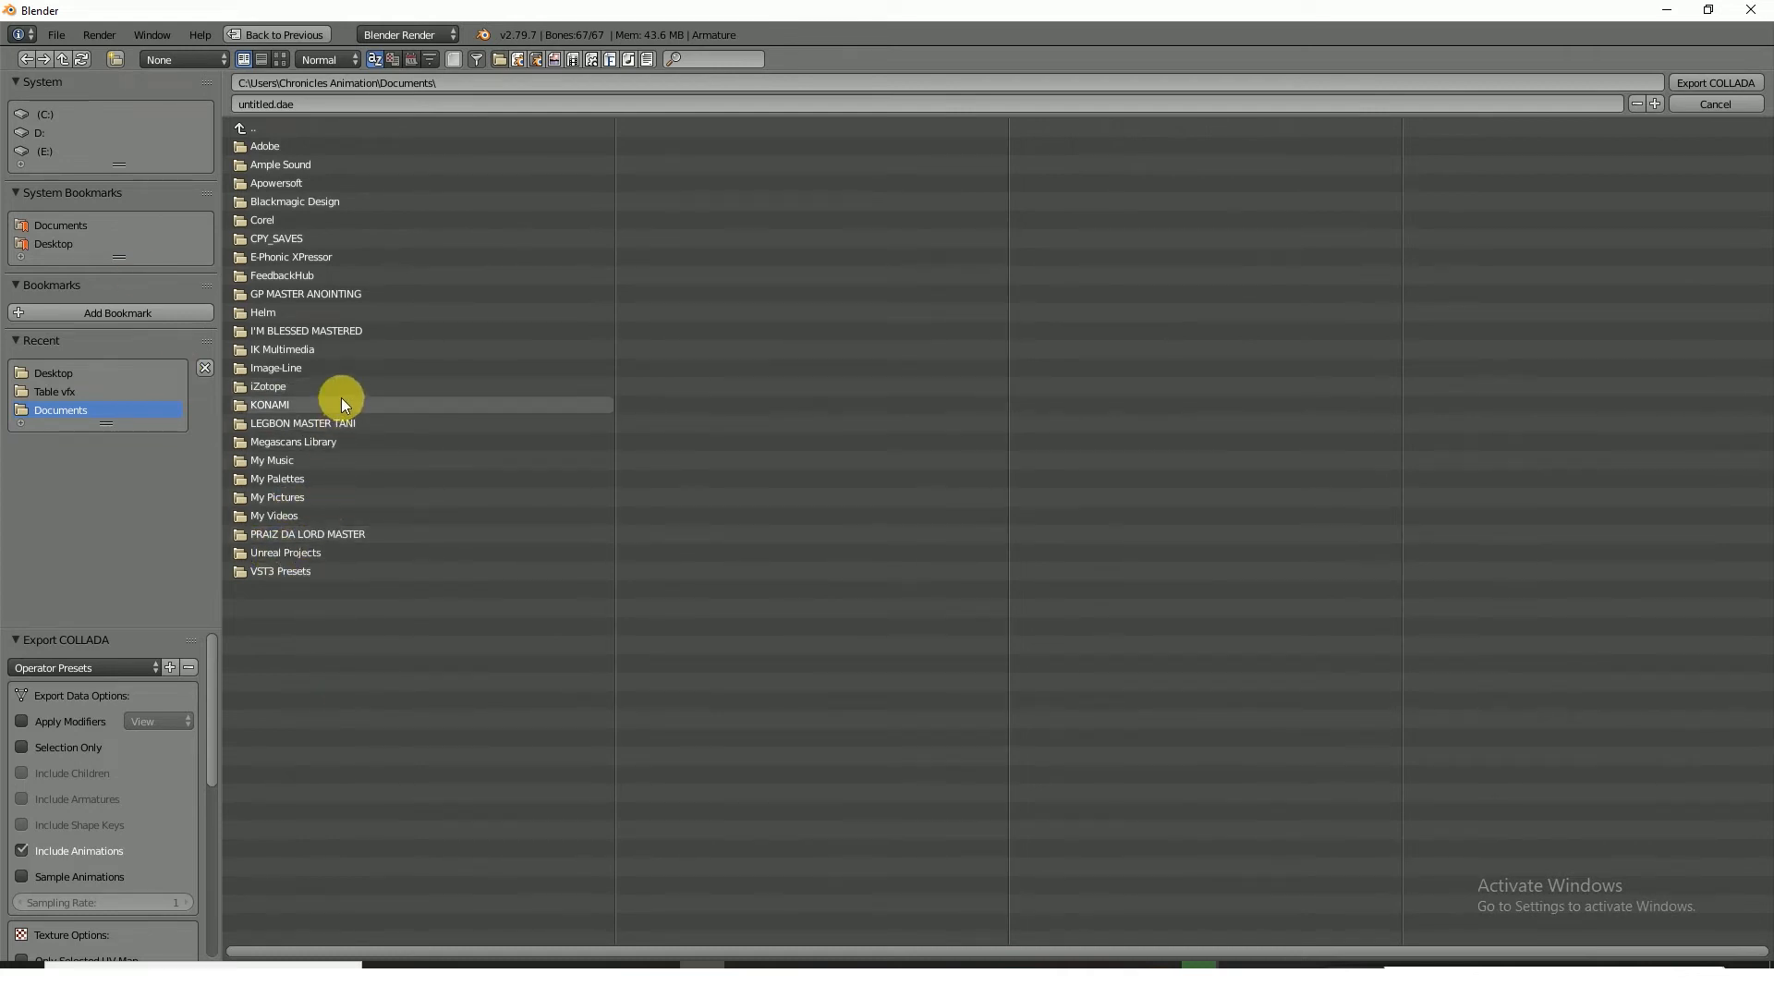
{"action": "left_click", "coordinate": [58, 245]}
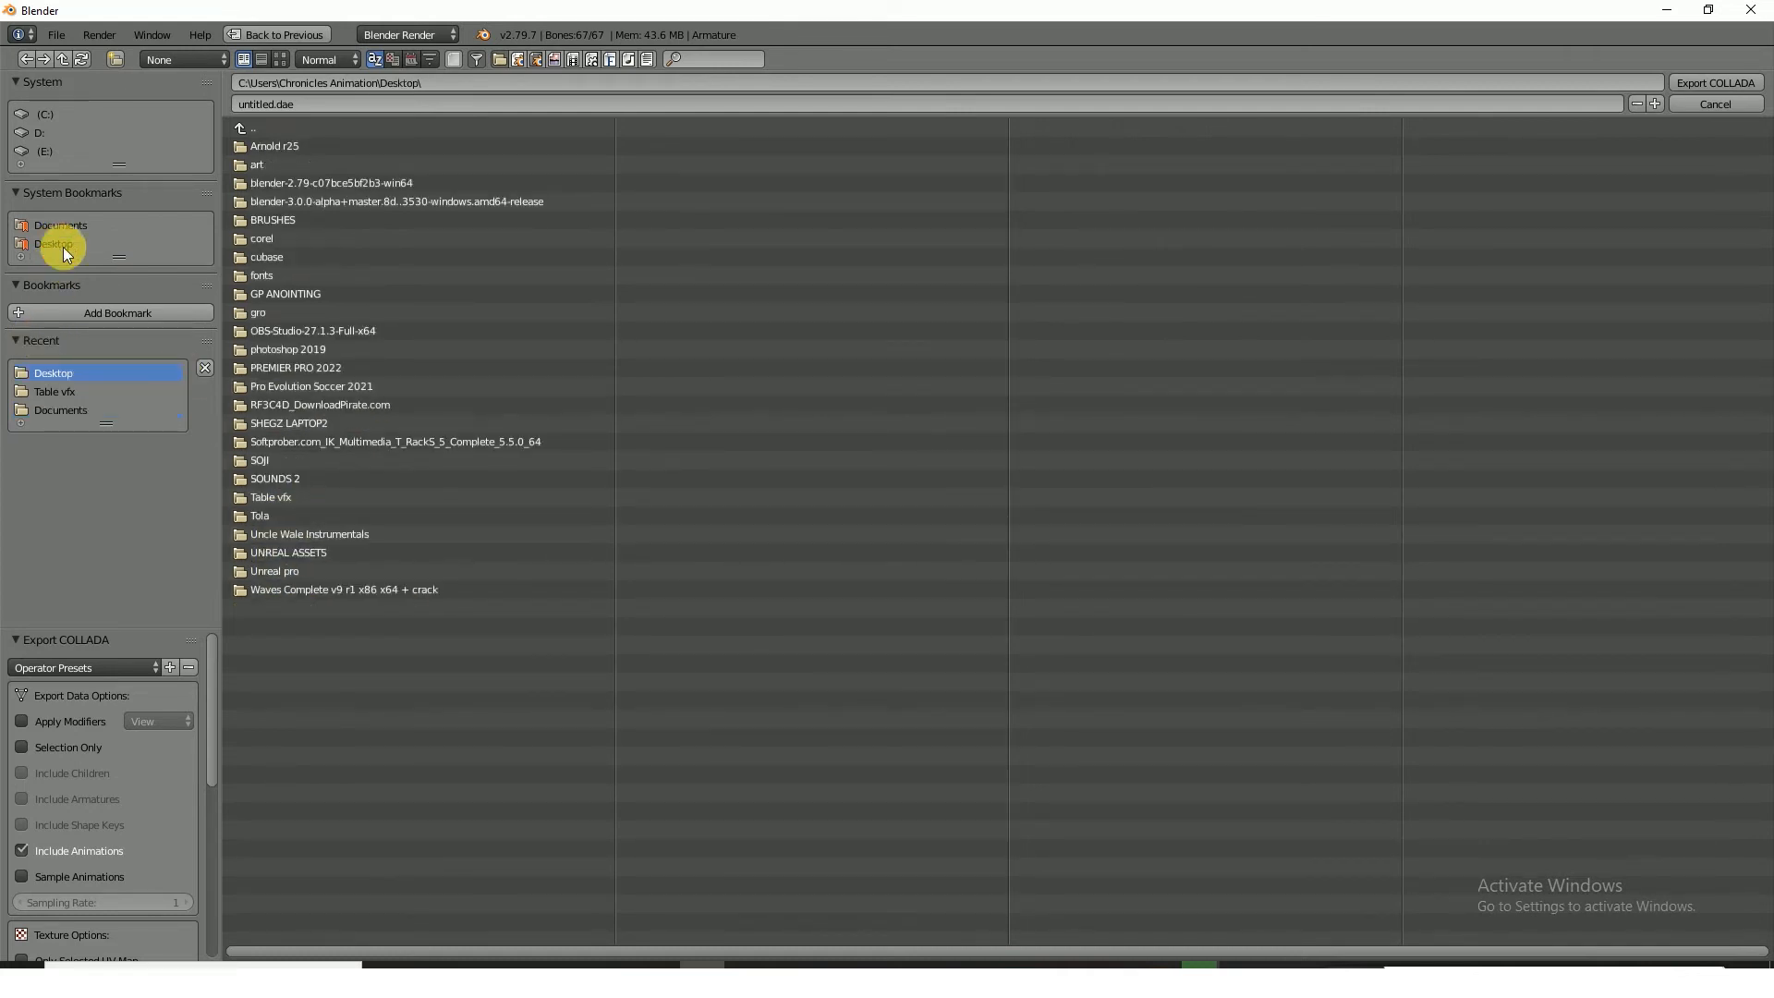
{"action": "left_click", "coordinate": [285, 497]}
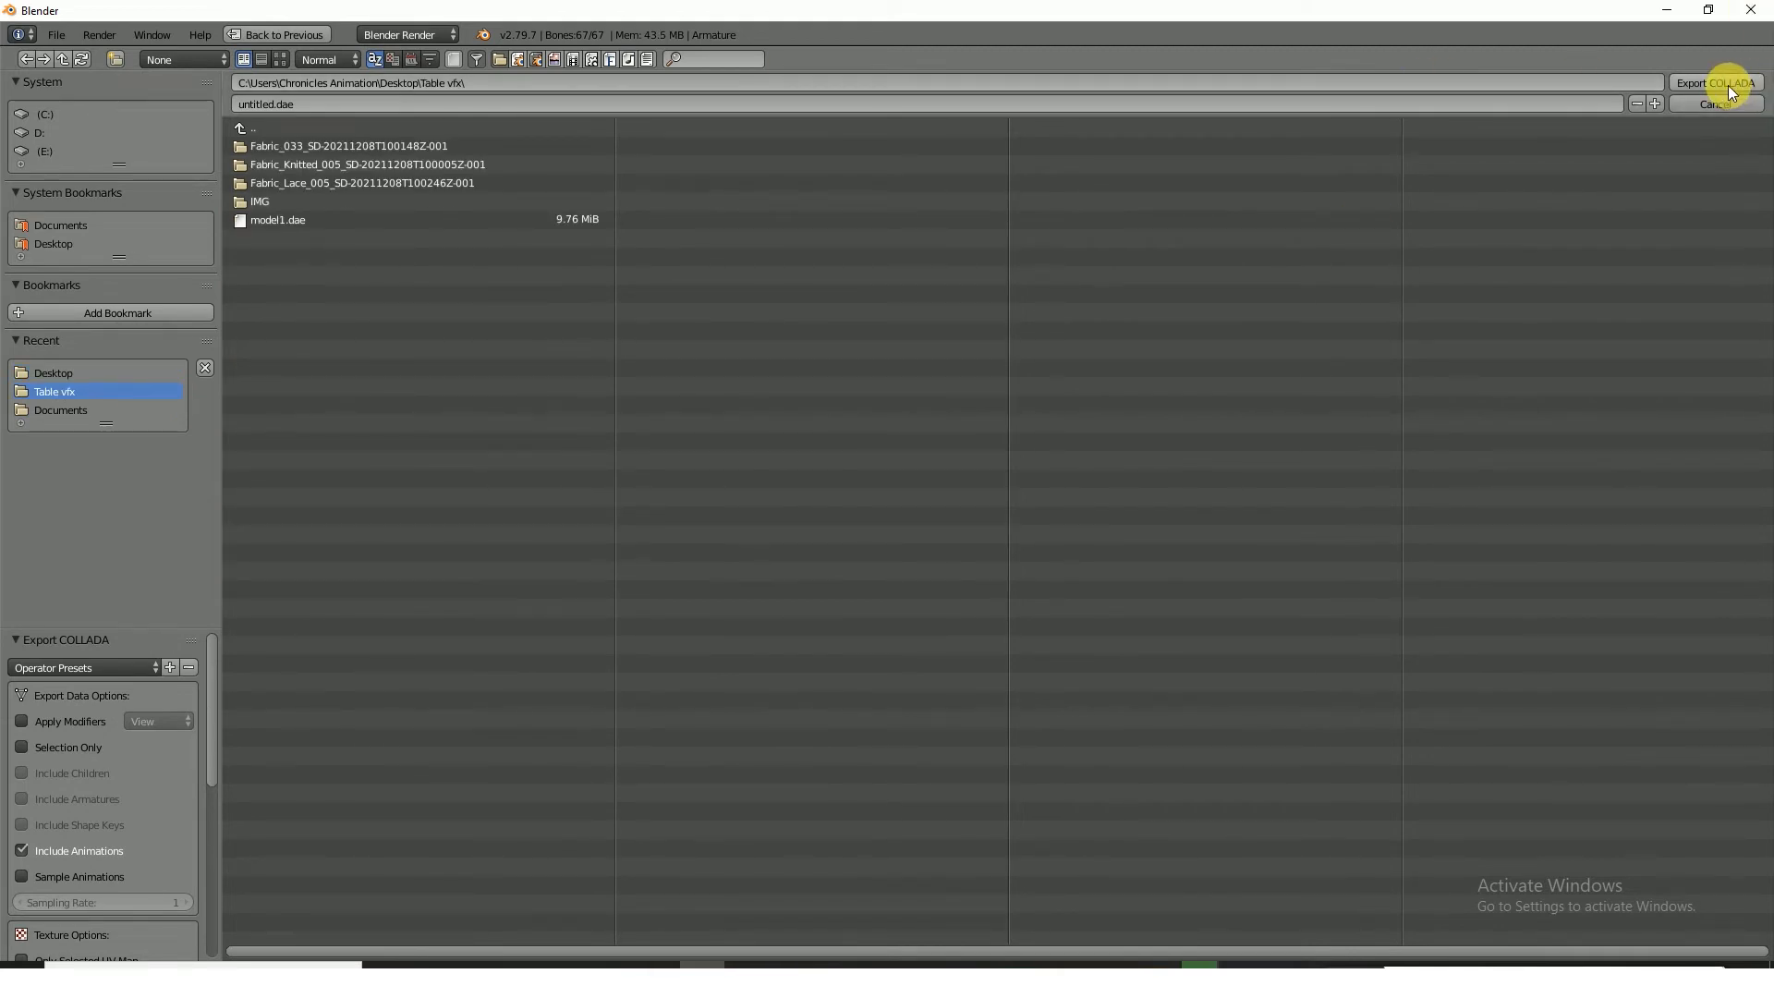
{"action": "left_click", "coordinate": [362, 105]}
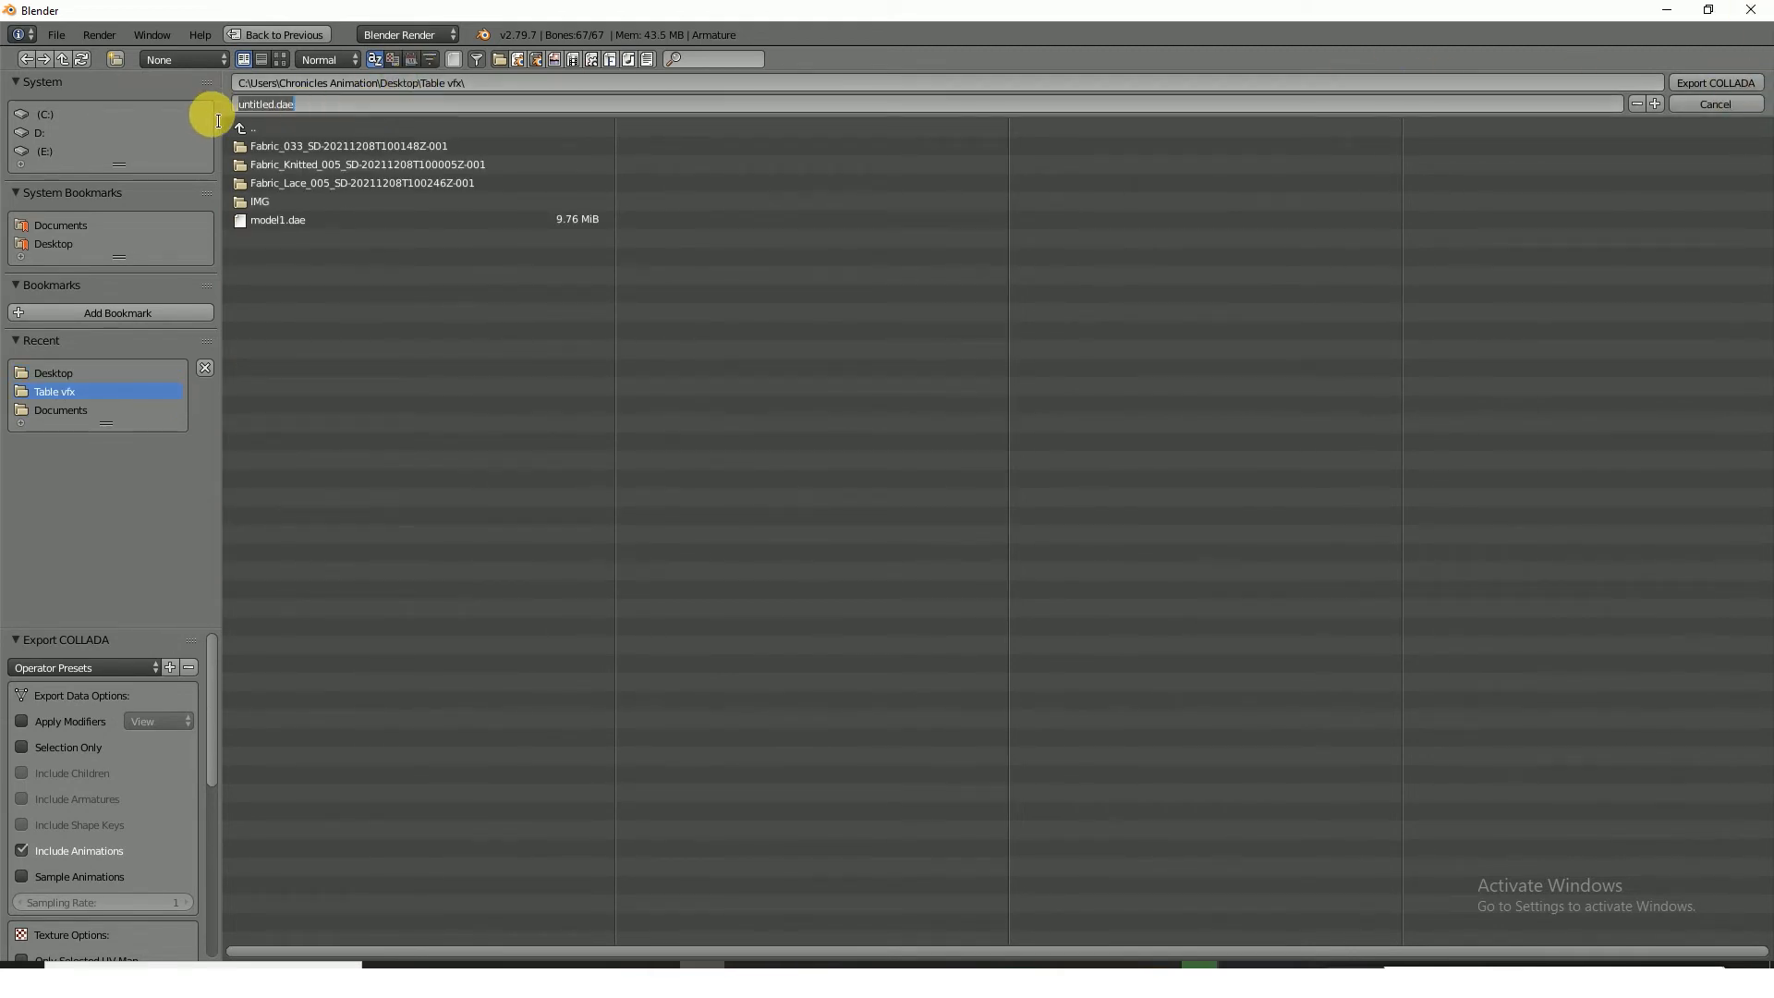
{"action": "type", "text": "breath"}
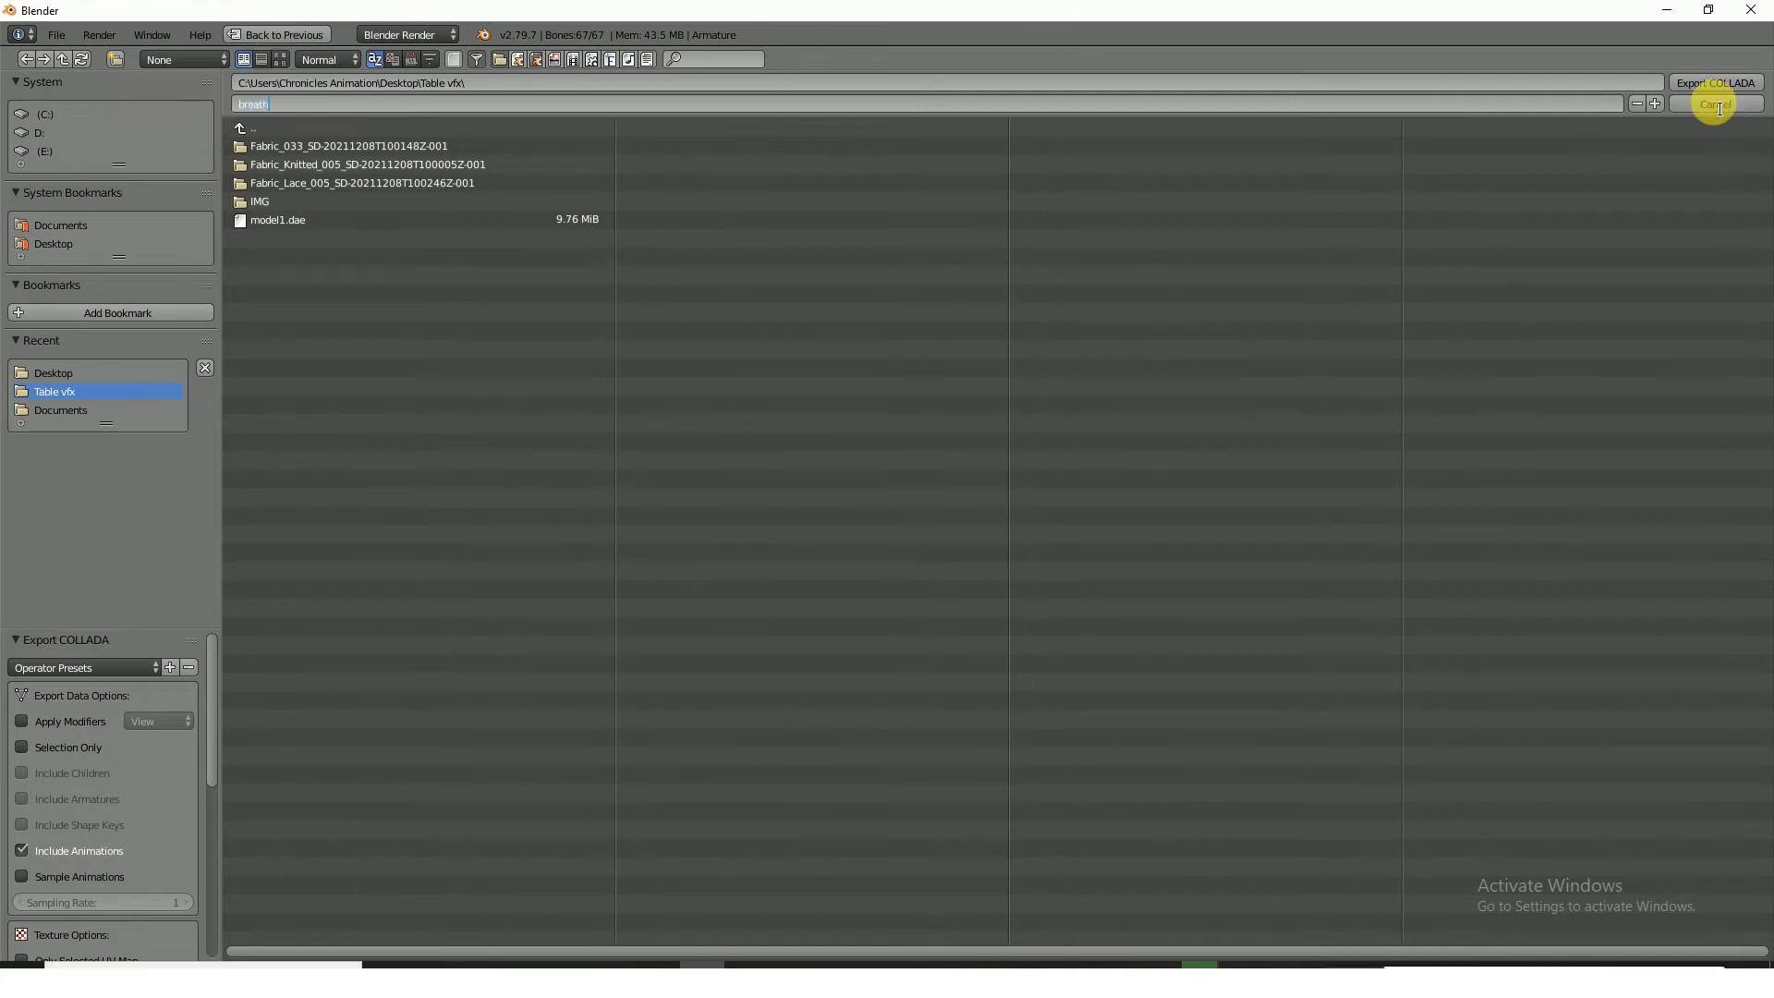
{"action": "left_click", "coordinate": [1706, 81]}
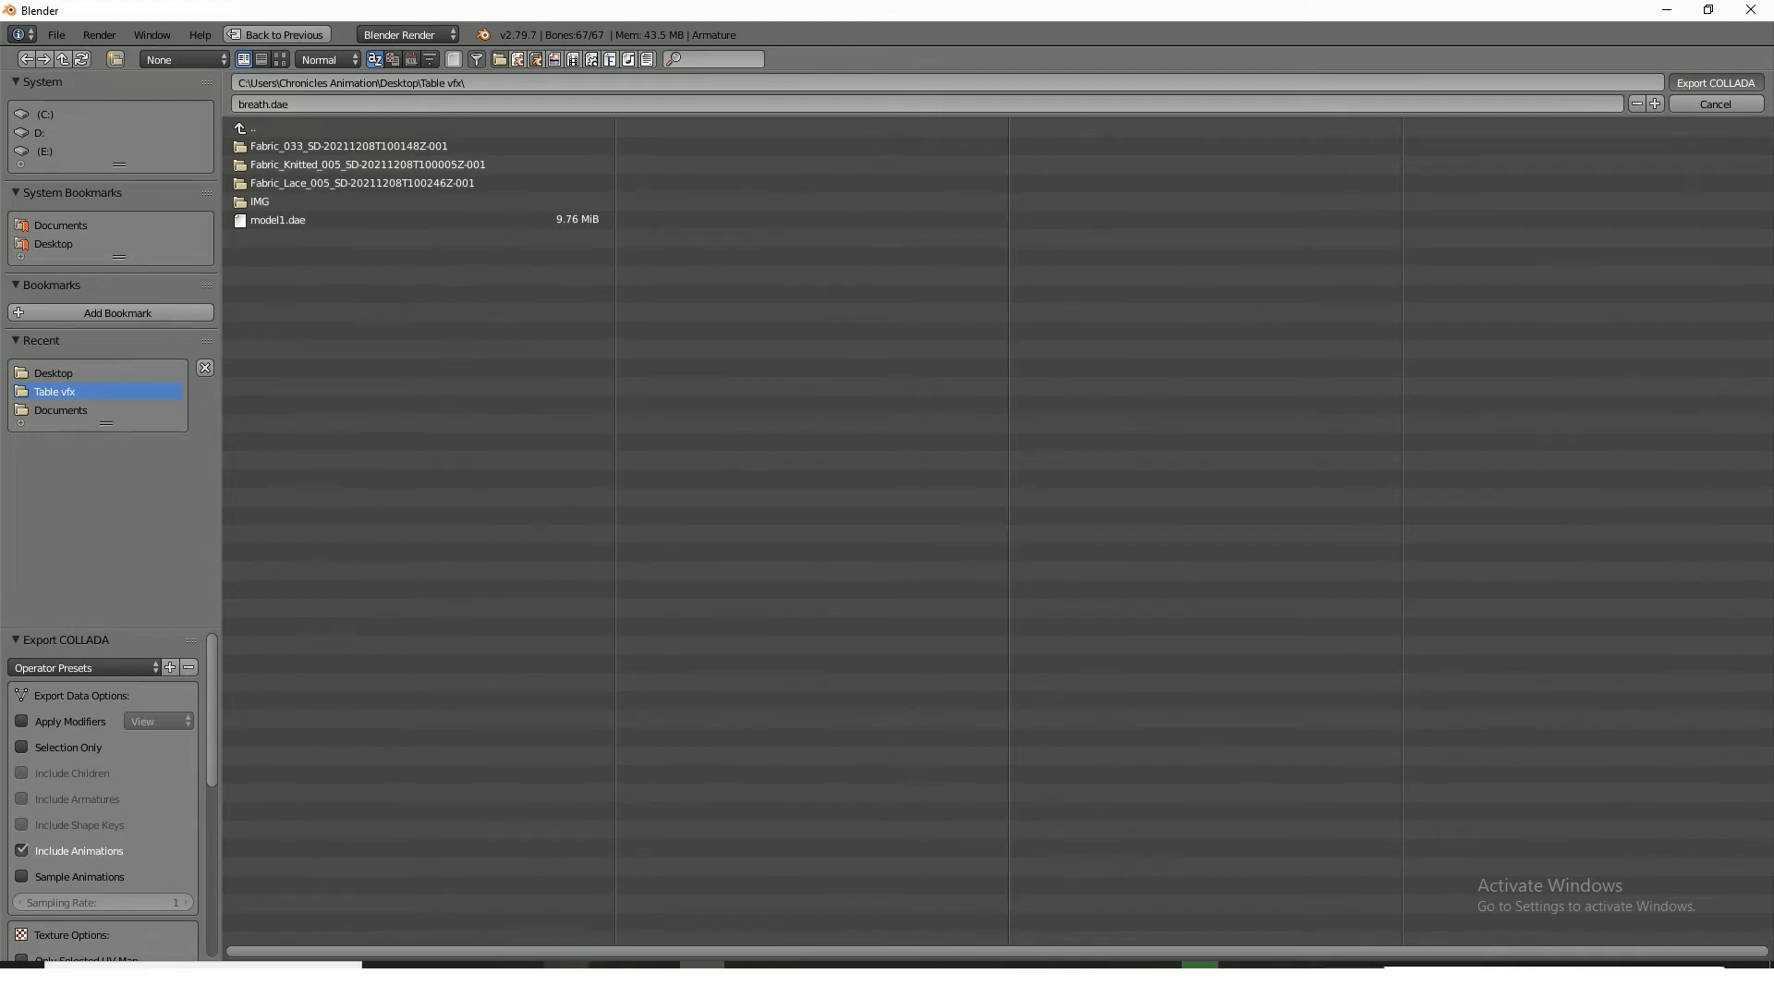
Launch Marvelous Designer 9, minimize Blender and get past the login window
{"action": "left_click", "coordinate": [567, 980]}
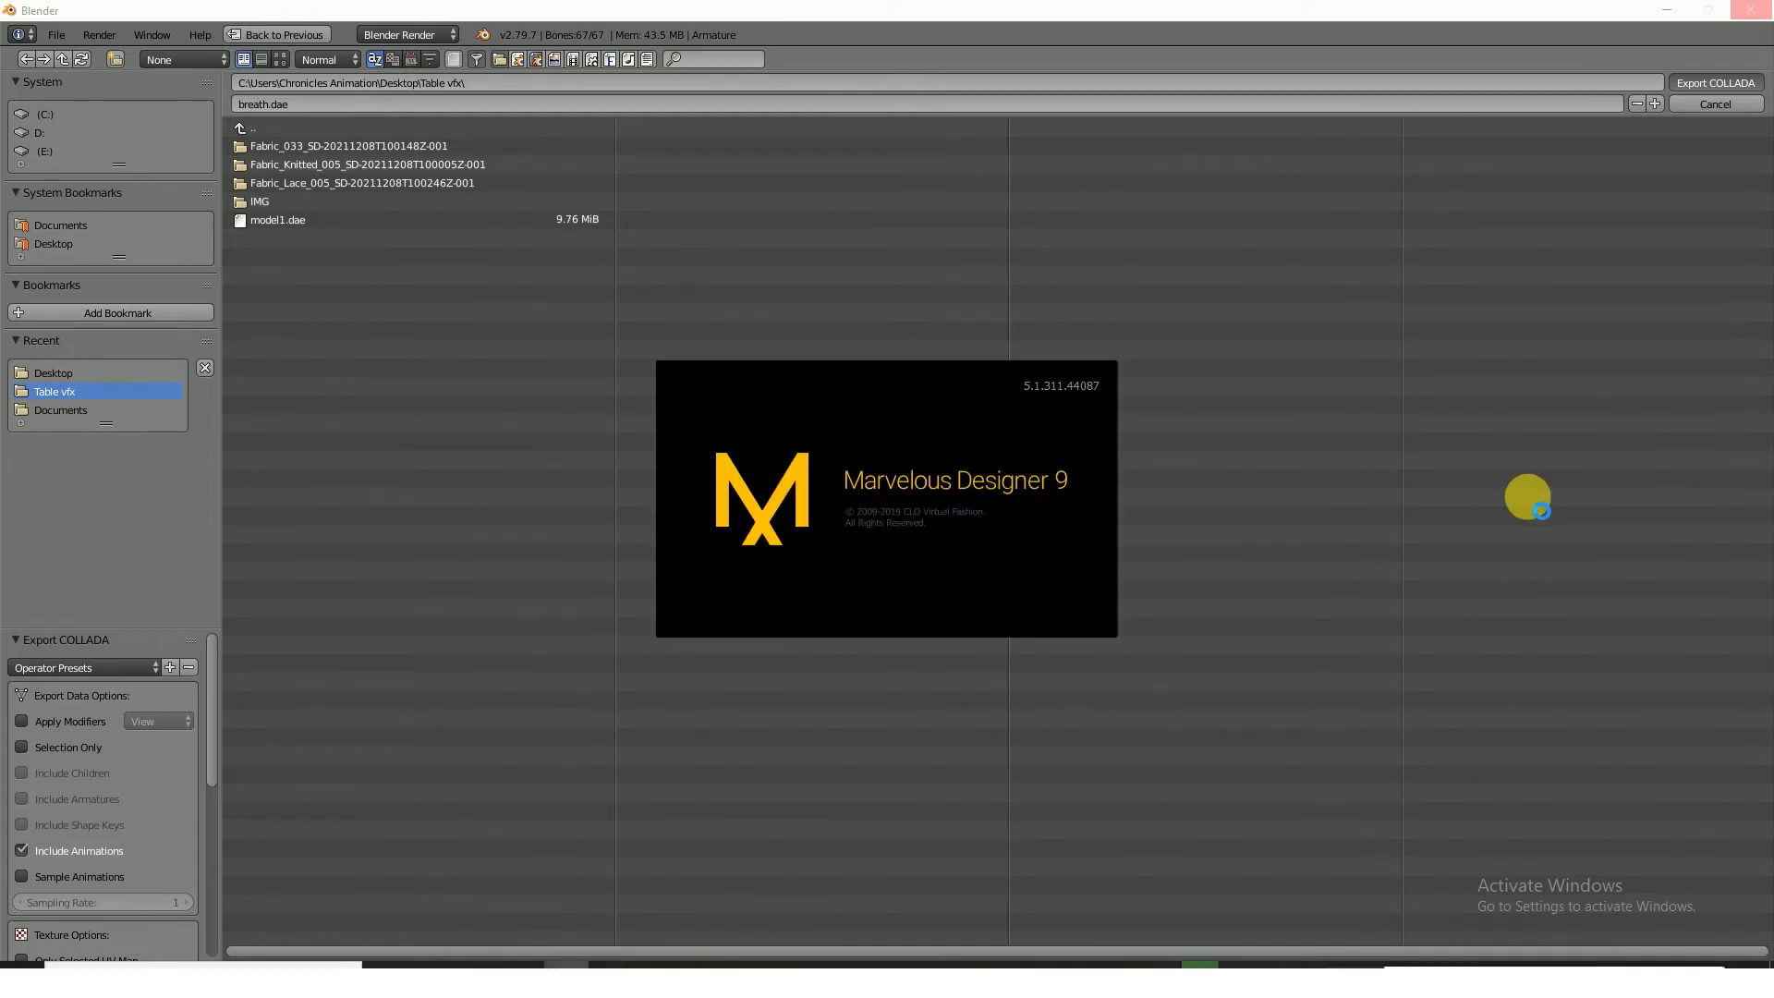
{"action": "left_click", "coordinate": [1665, 11]}
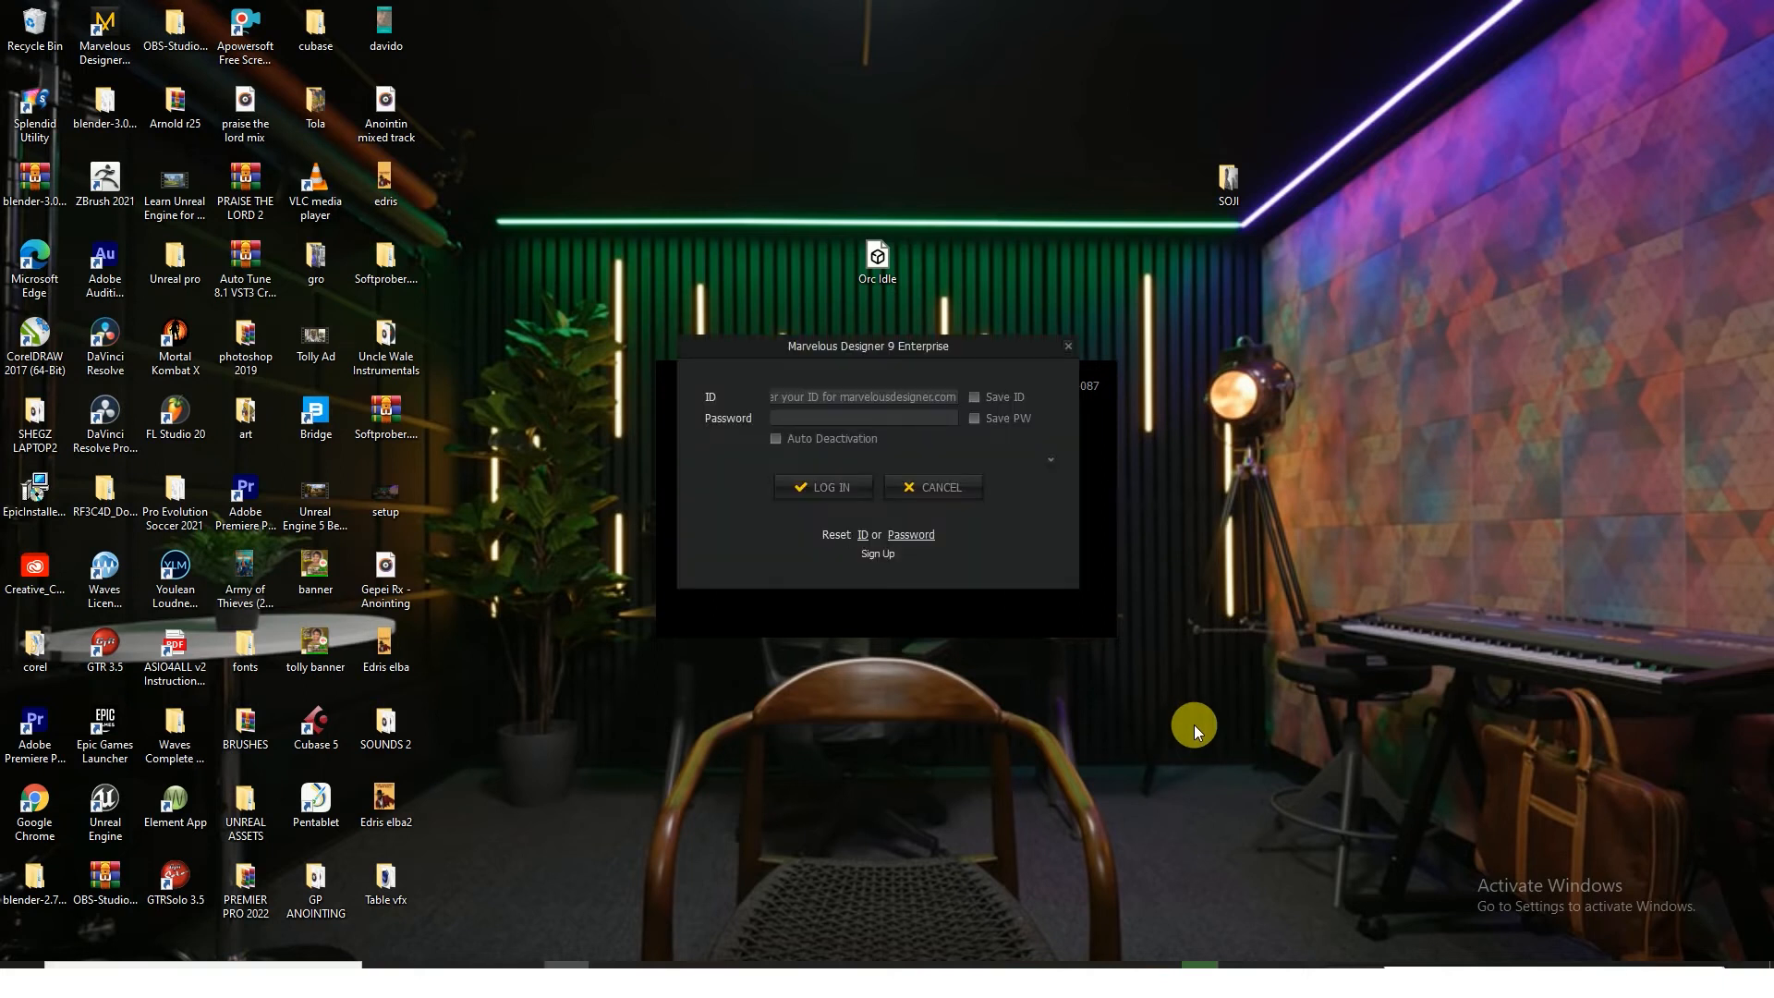
{"action": "left_click", "coordinate": [943, 490]}
{"action": "left_click", "coordinate": [843, 490]}
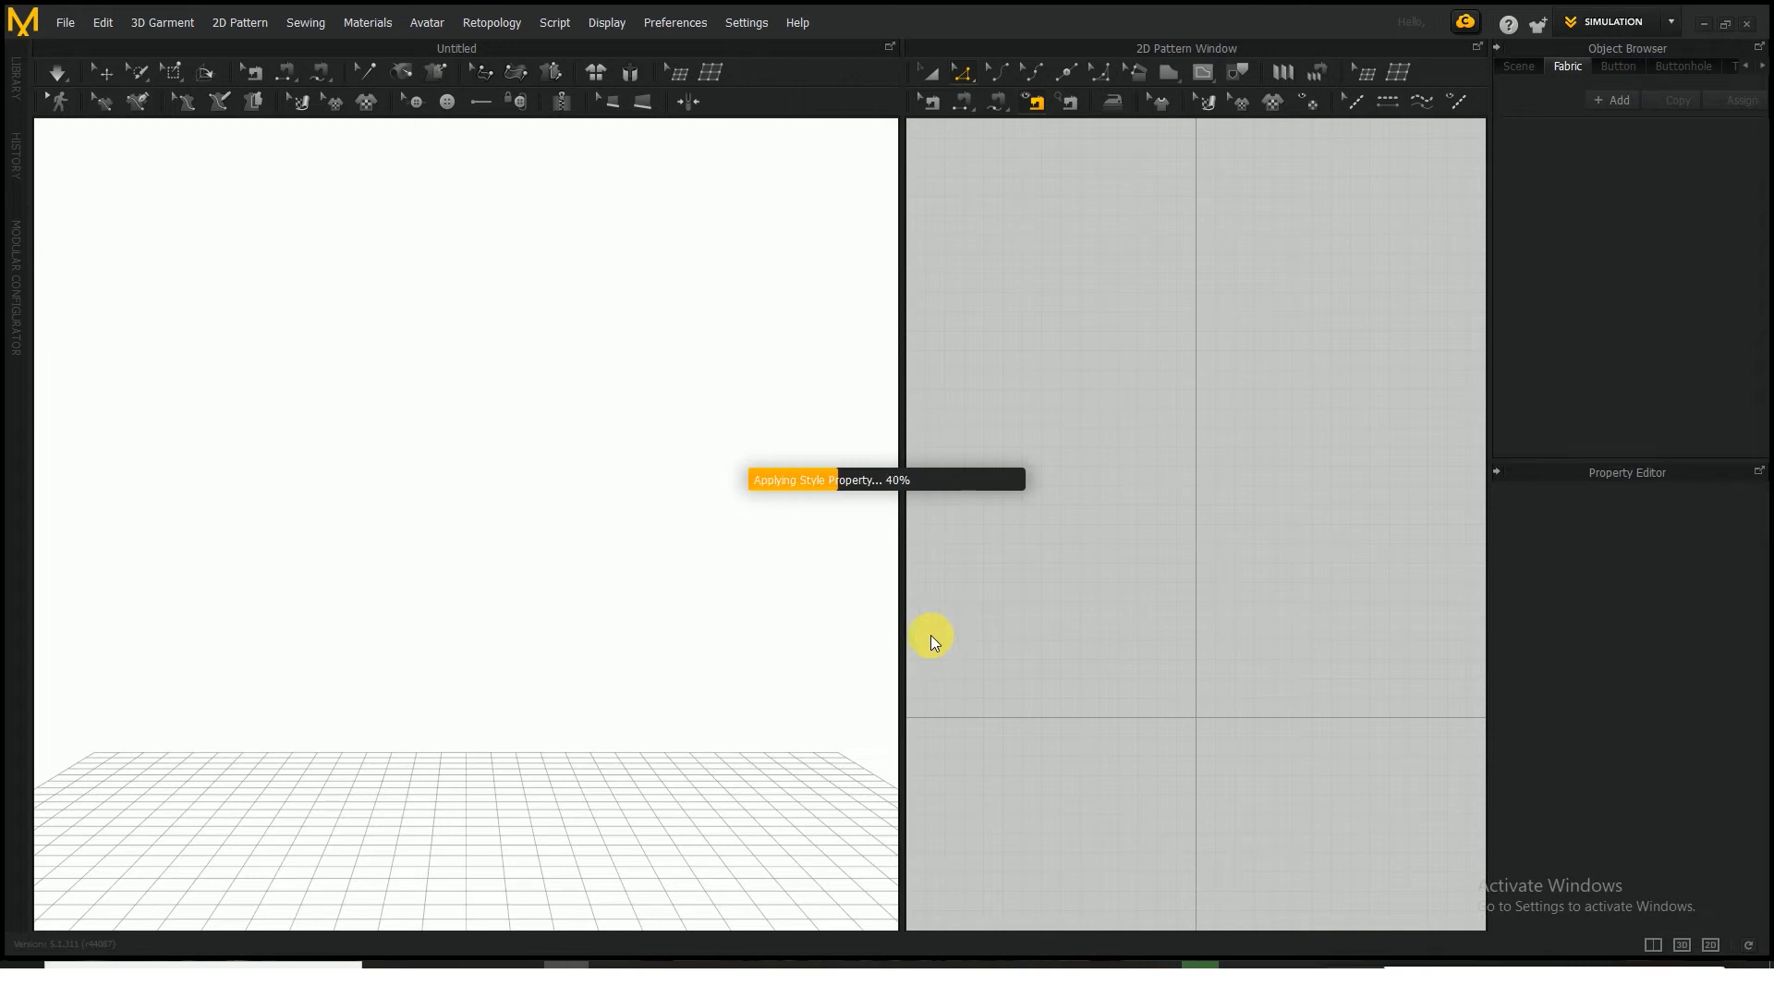
Check on Blender's Collada export and dismiss the Welcome window in Marvelous Designer
{"action": "left_click", "coordinate": [693, 977]}
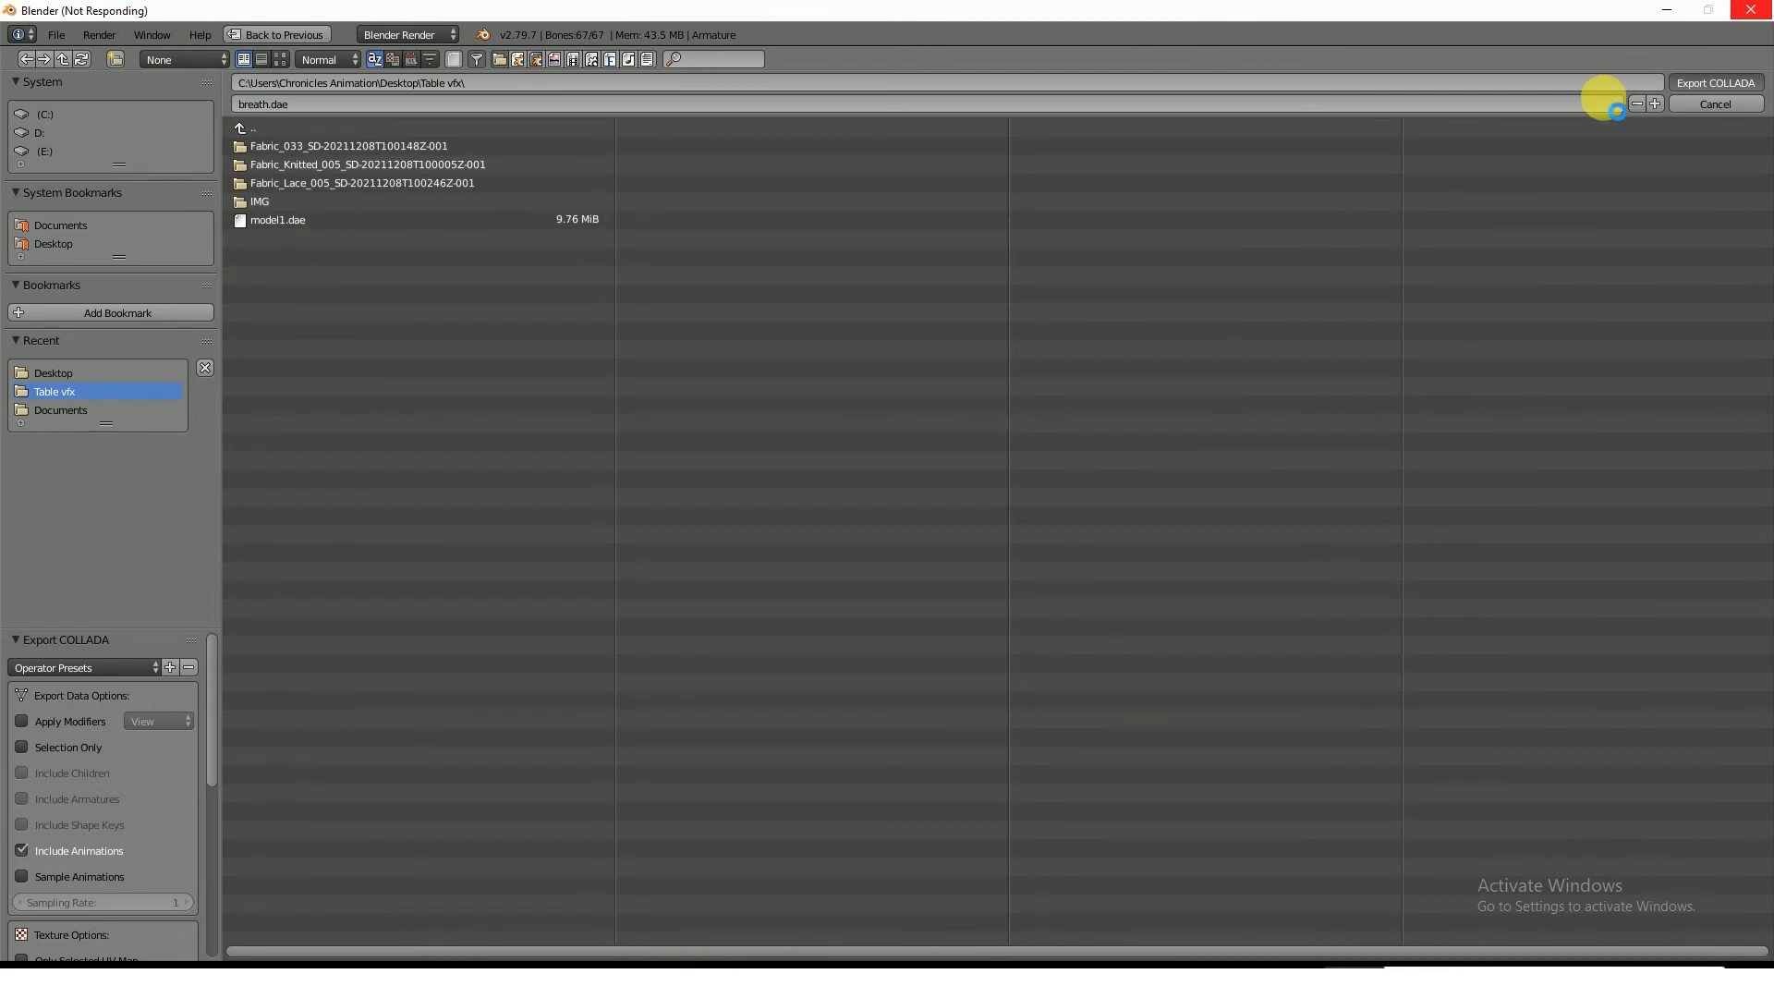
{"action": "left_click", "coordinate": [1668, 10]}
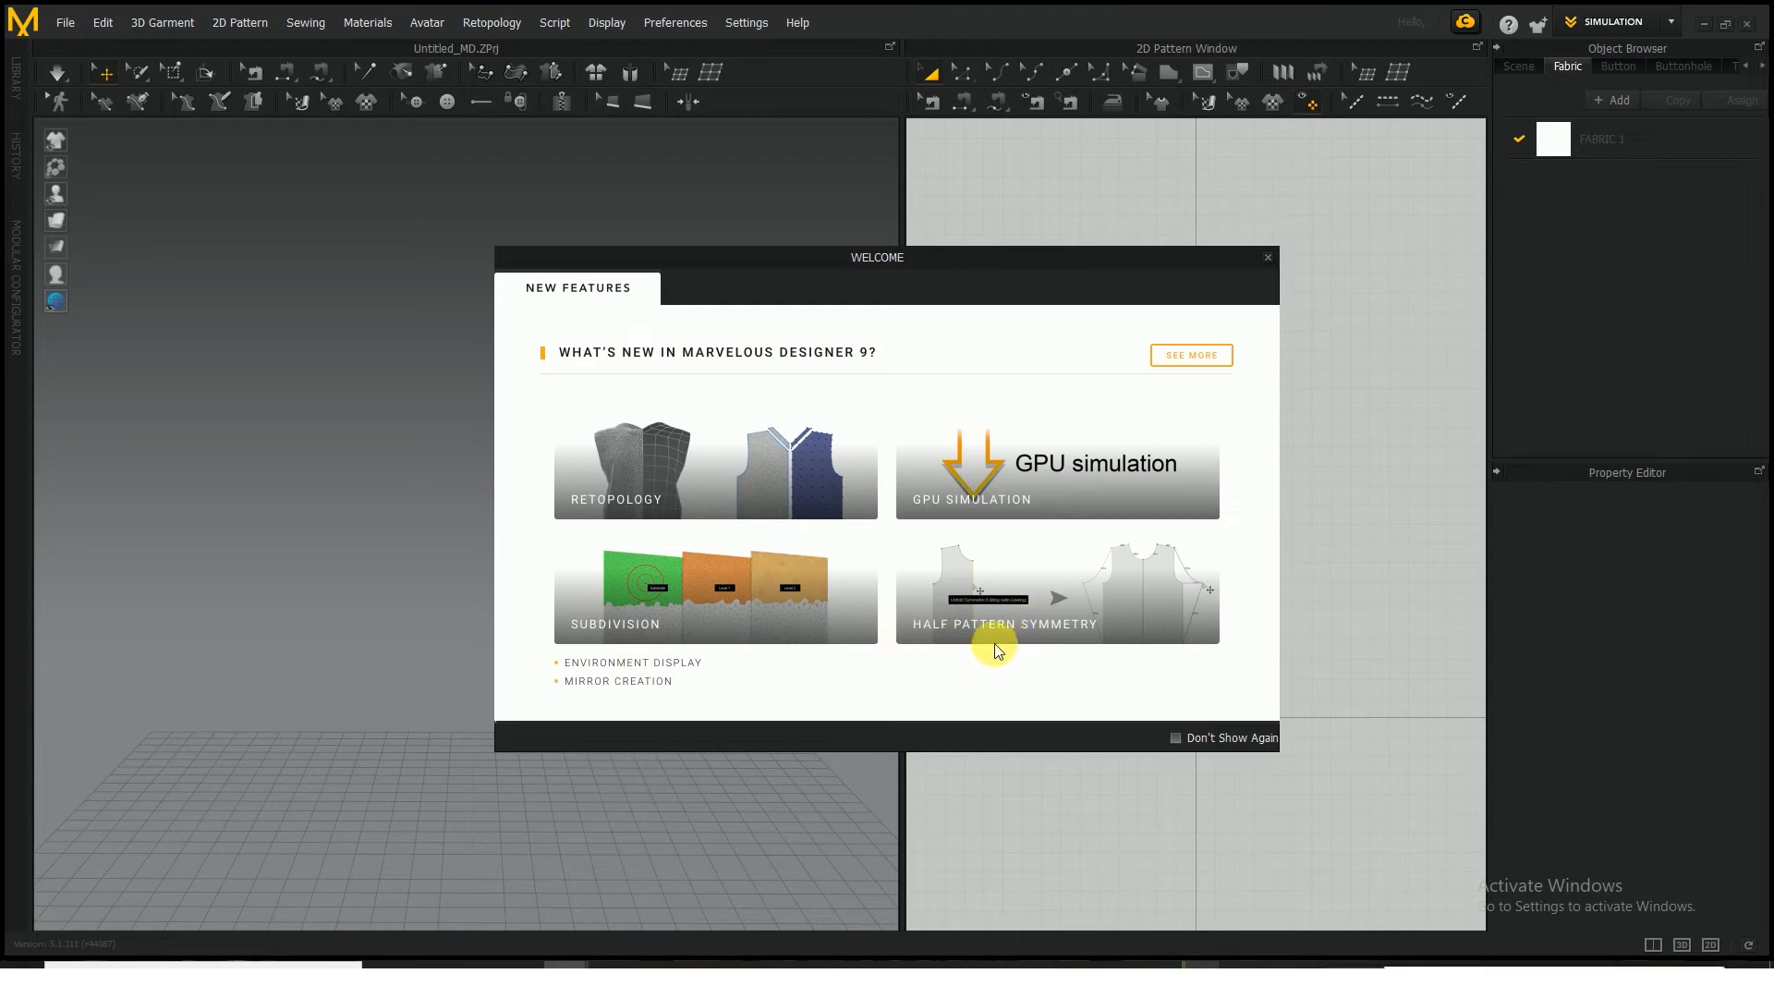
{"action": "left_click", "coordinate": [1268, 259]}
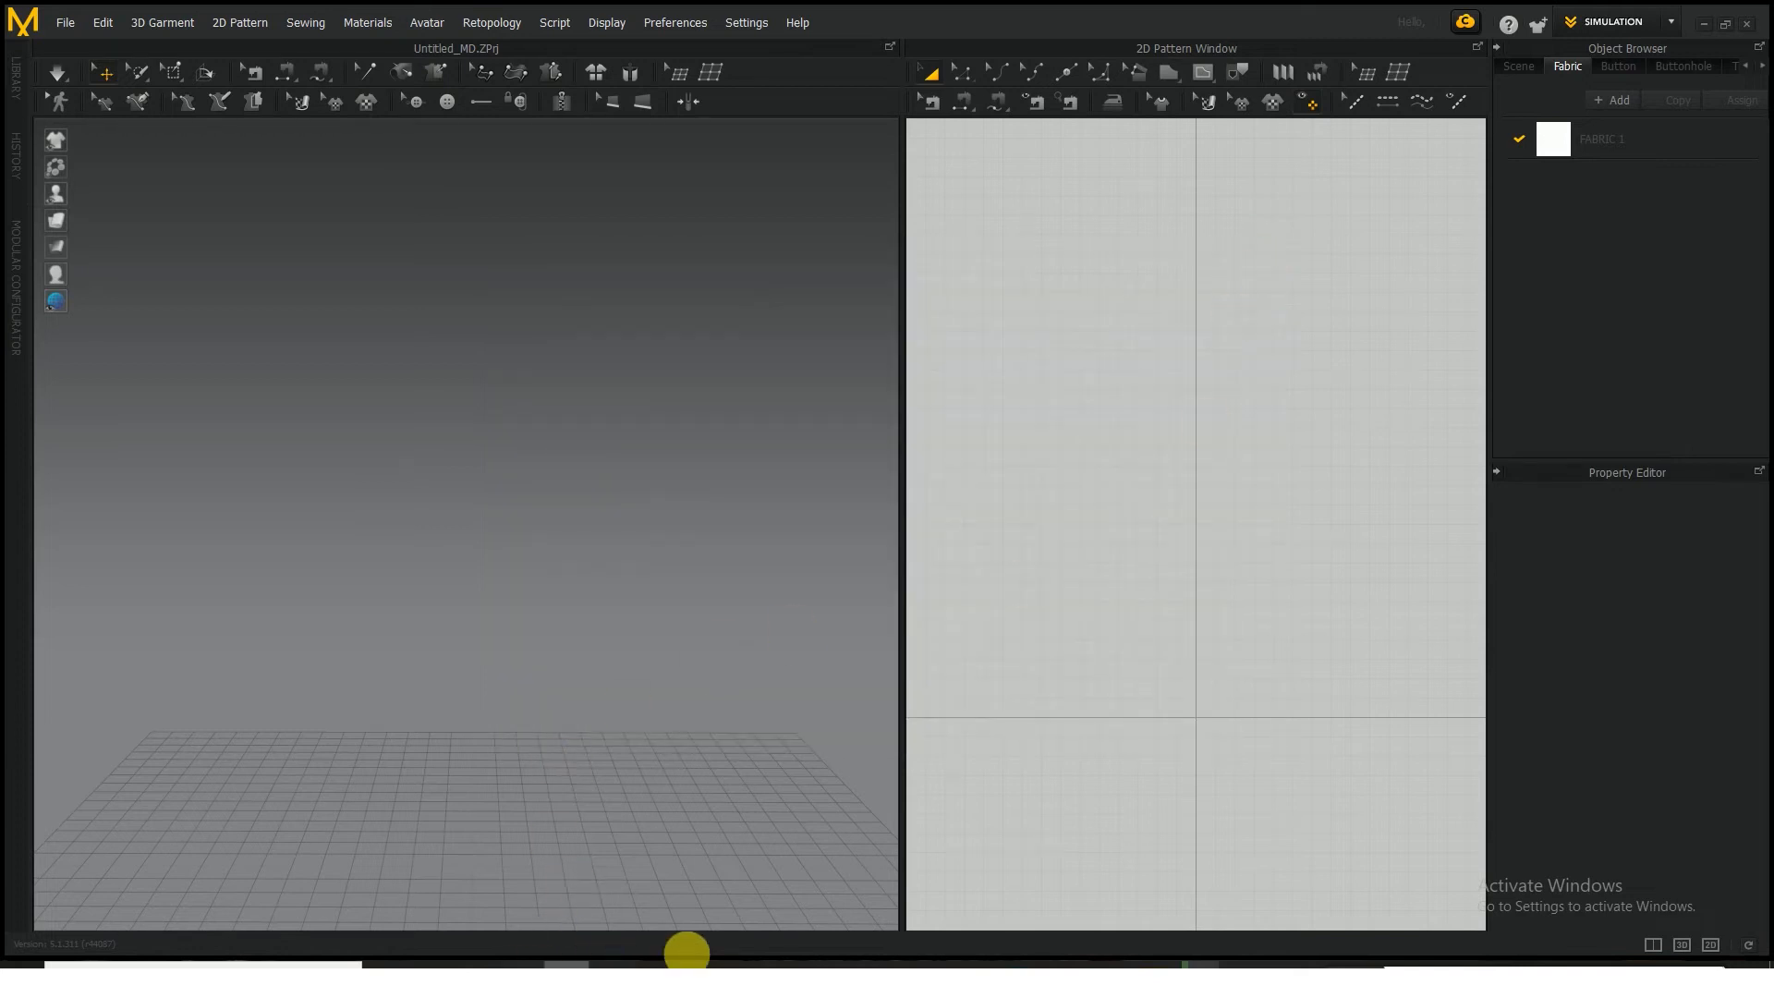
{"action": "left_click", "coordinate": [700, 966]}
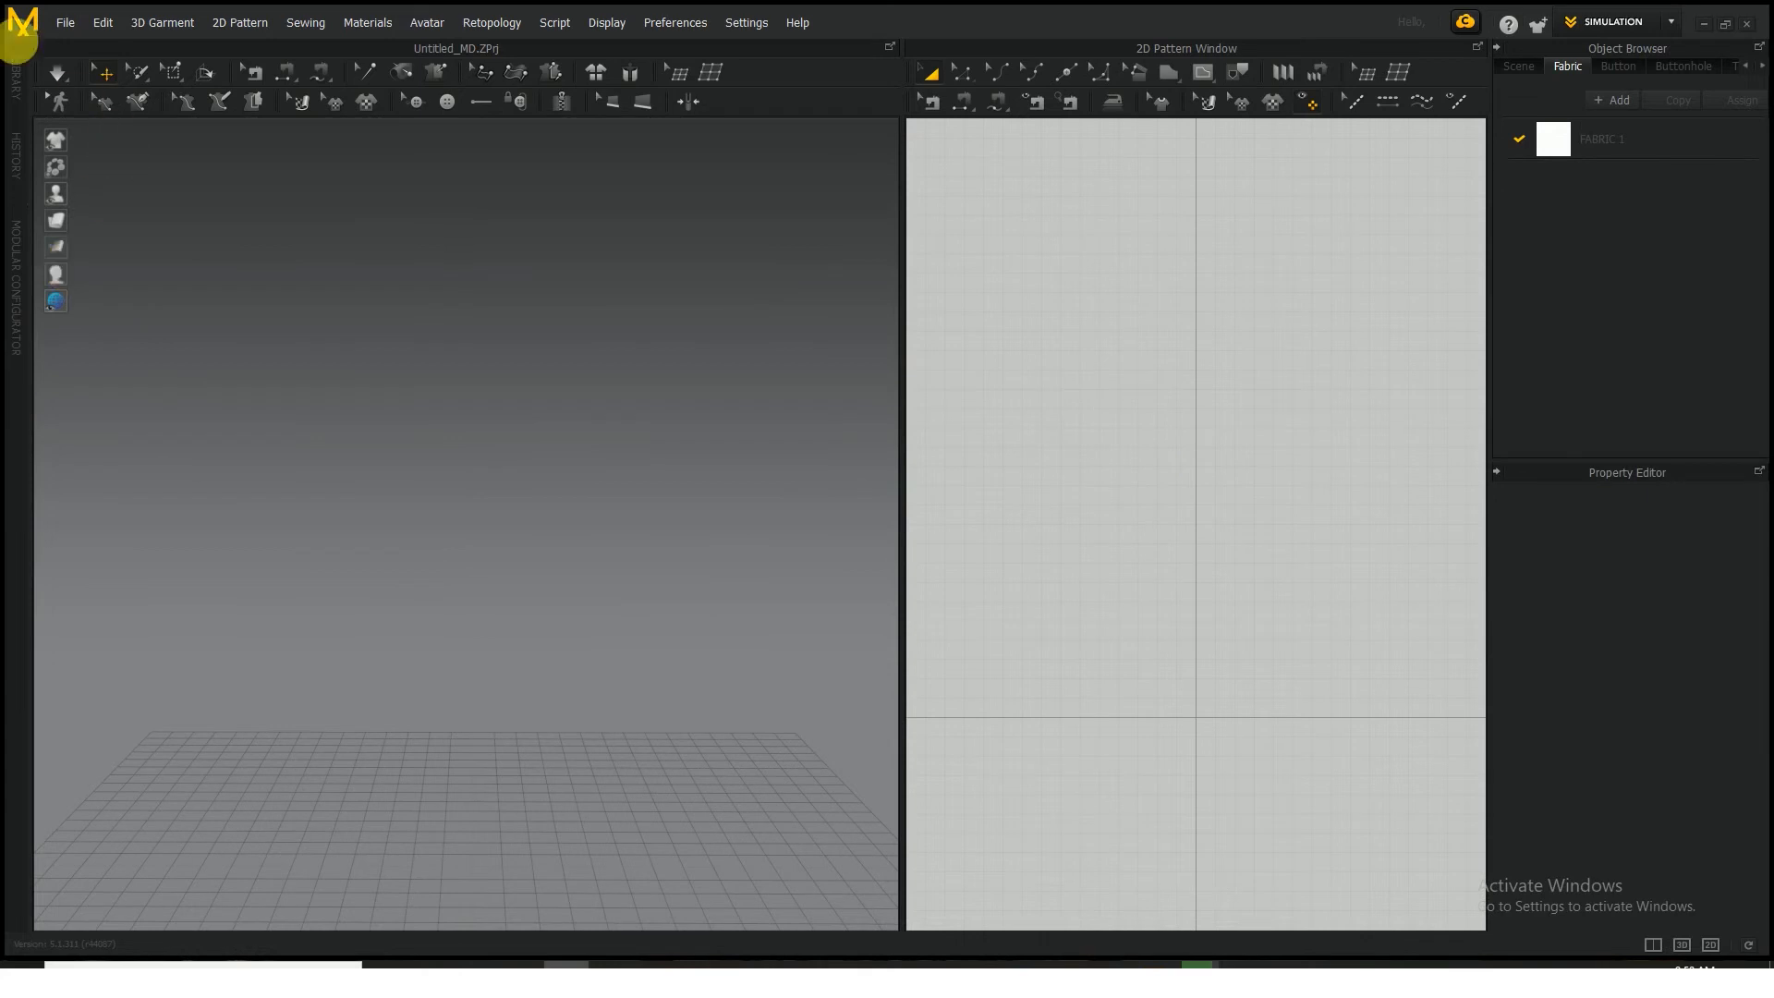
Import breath.dae through OpenCOLLADA as an avatar with Auto Scale enabled, and dismiss the arrangement points notice
{"action": "left_click", "coordinate": [67, 22]}
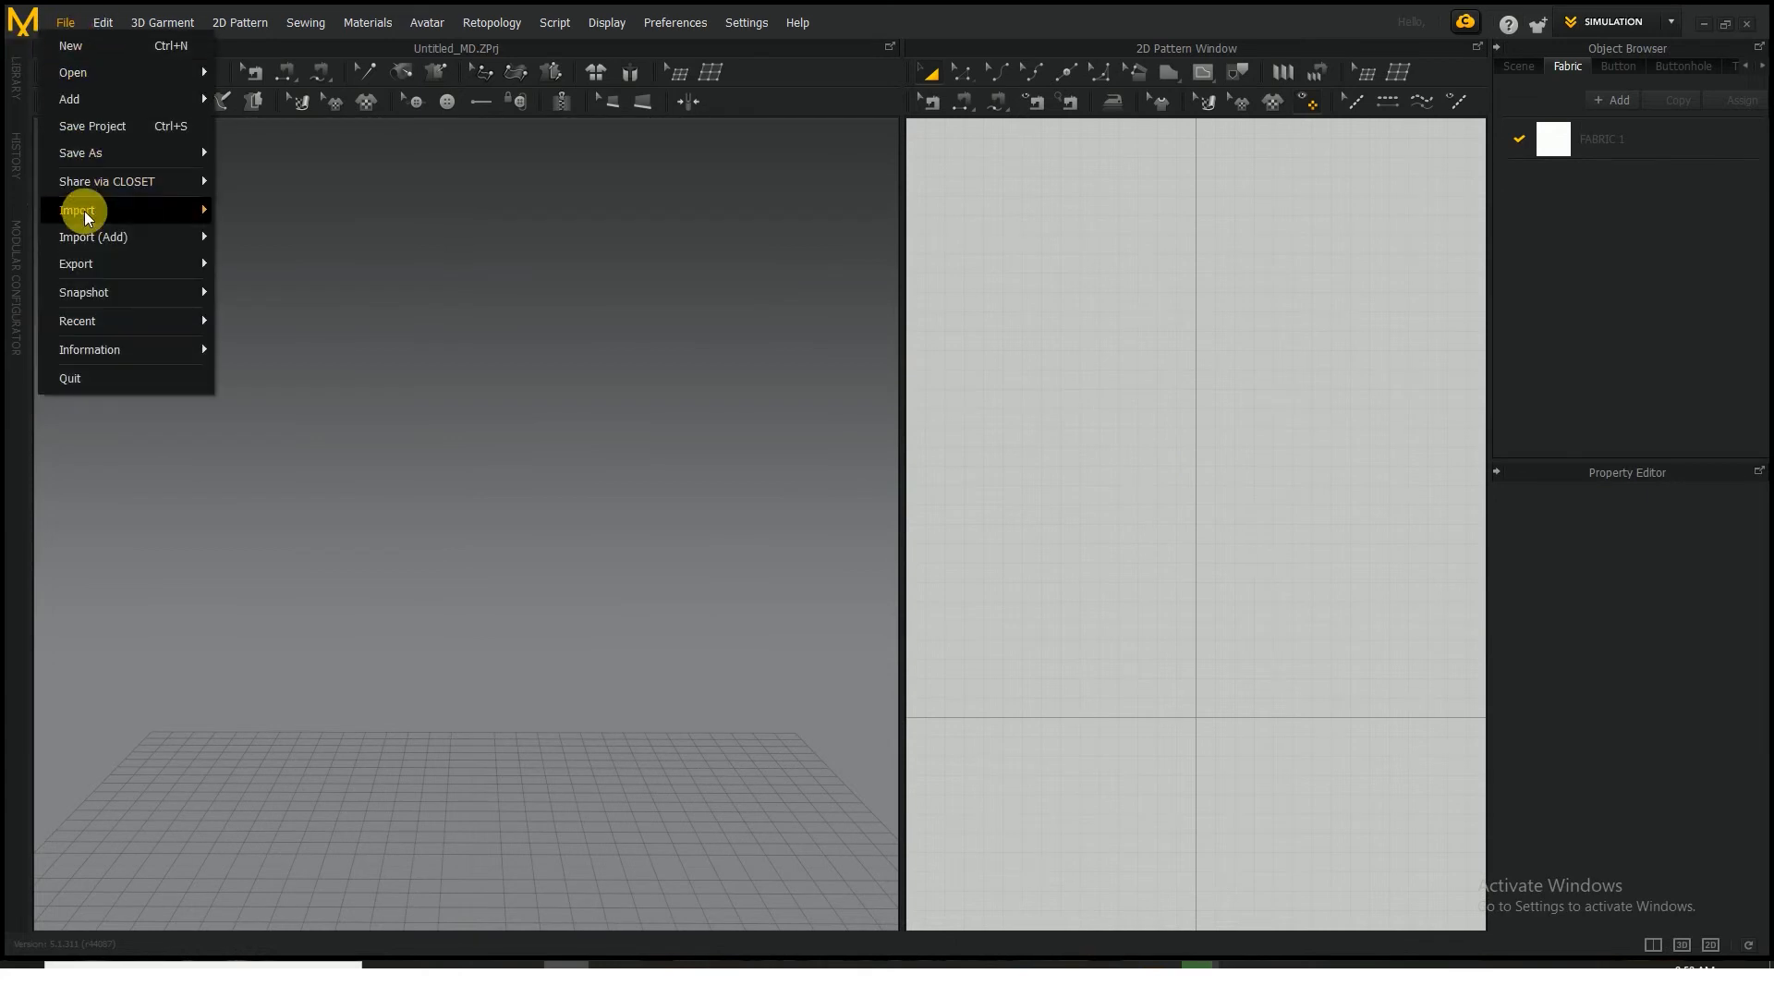
{"action": "mouse_move", "coordinate": [86, 214]}
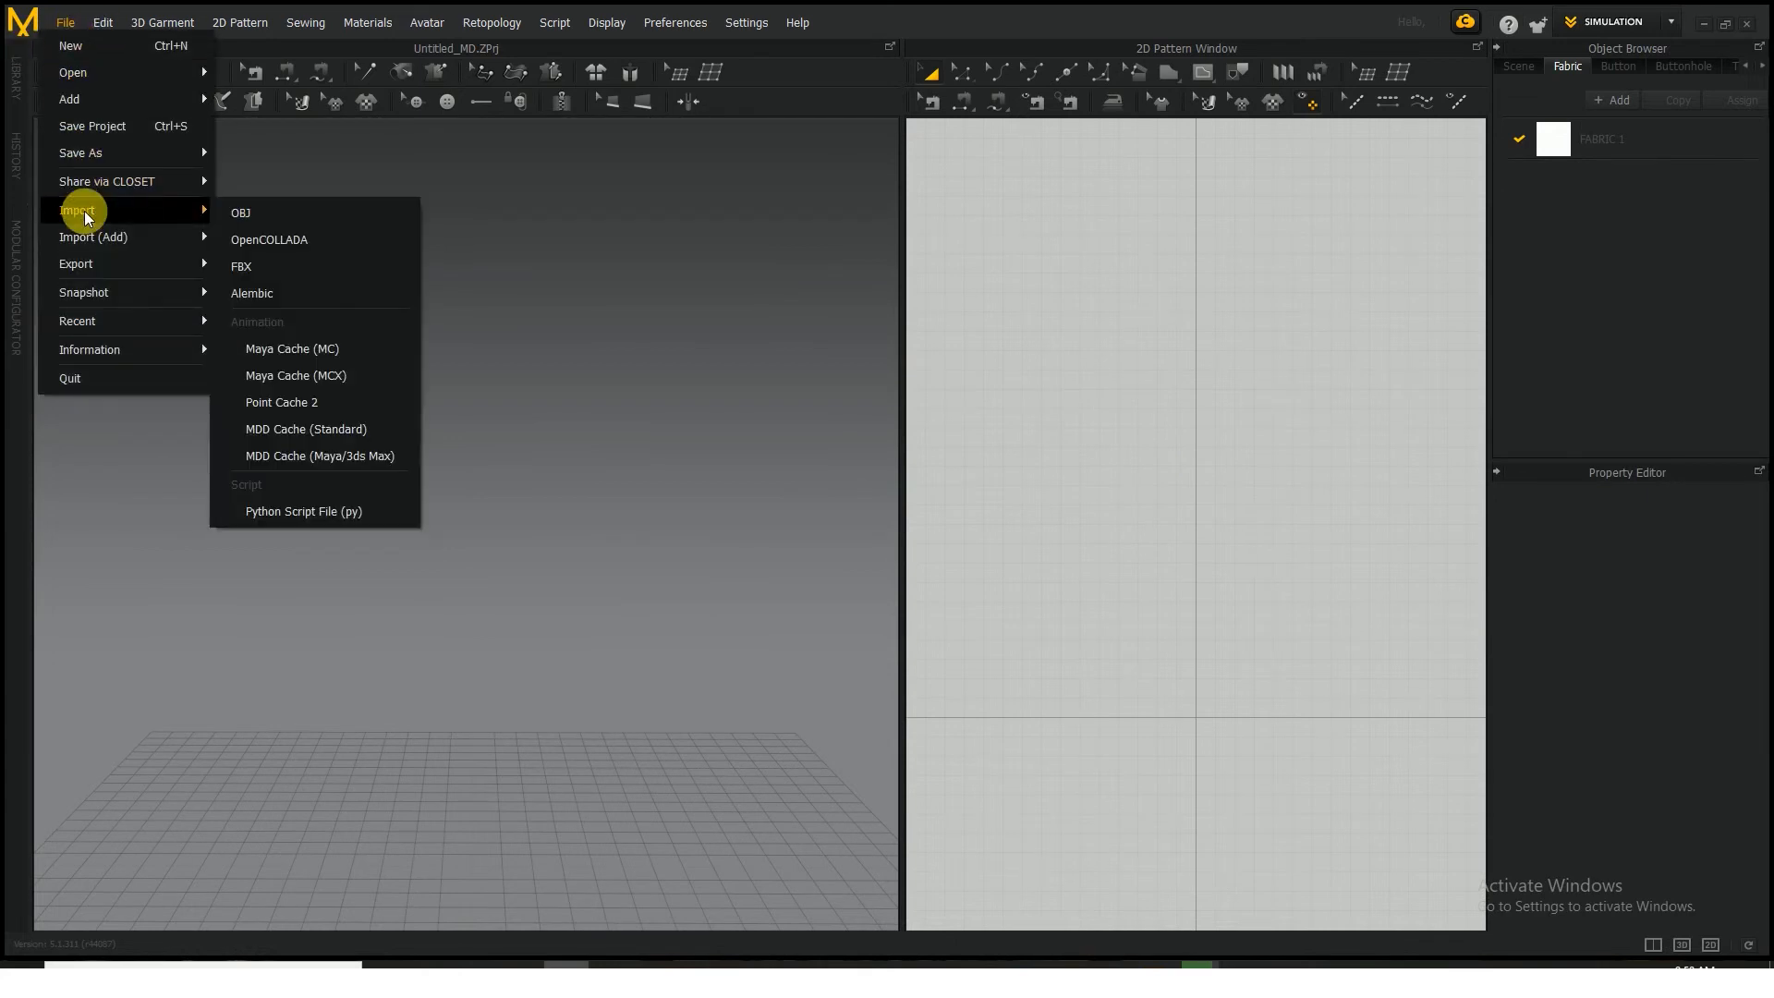
{"action": "left_click", "coordinate": [248, 238]}
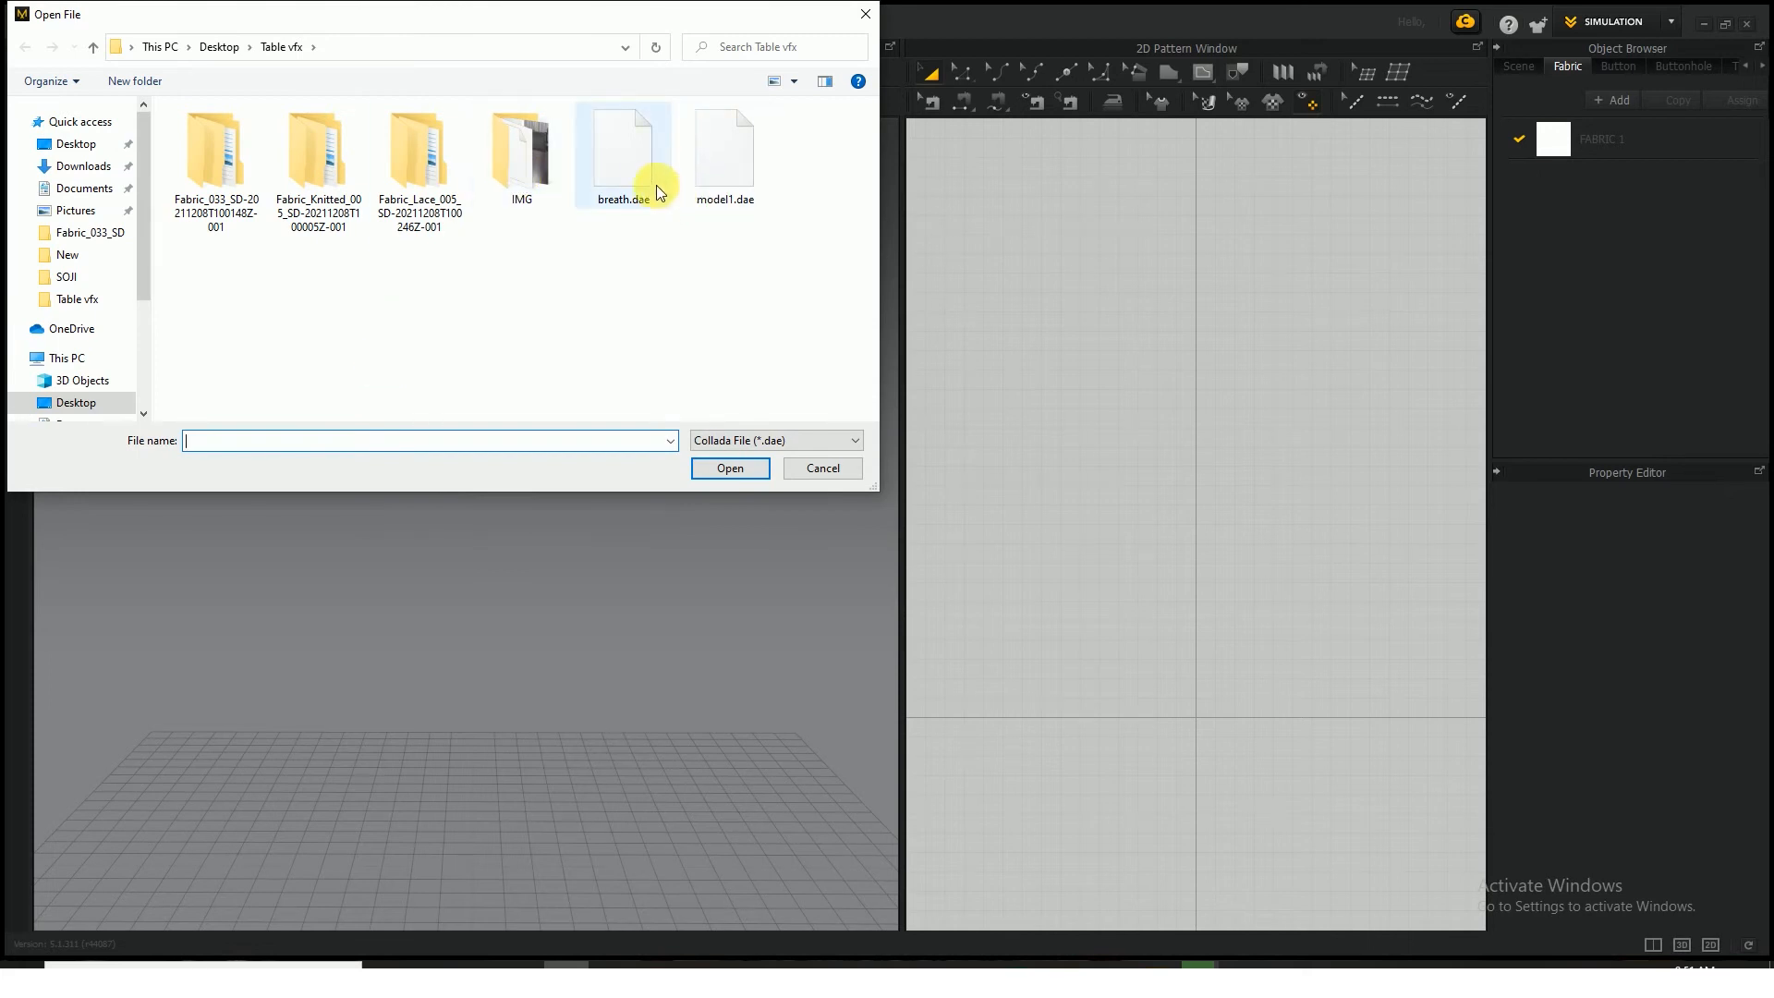
{"action": "left_click", "coordinate": [625, 166]}
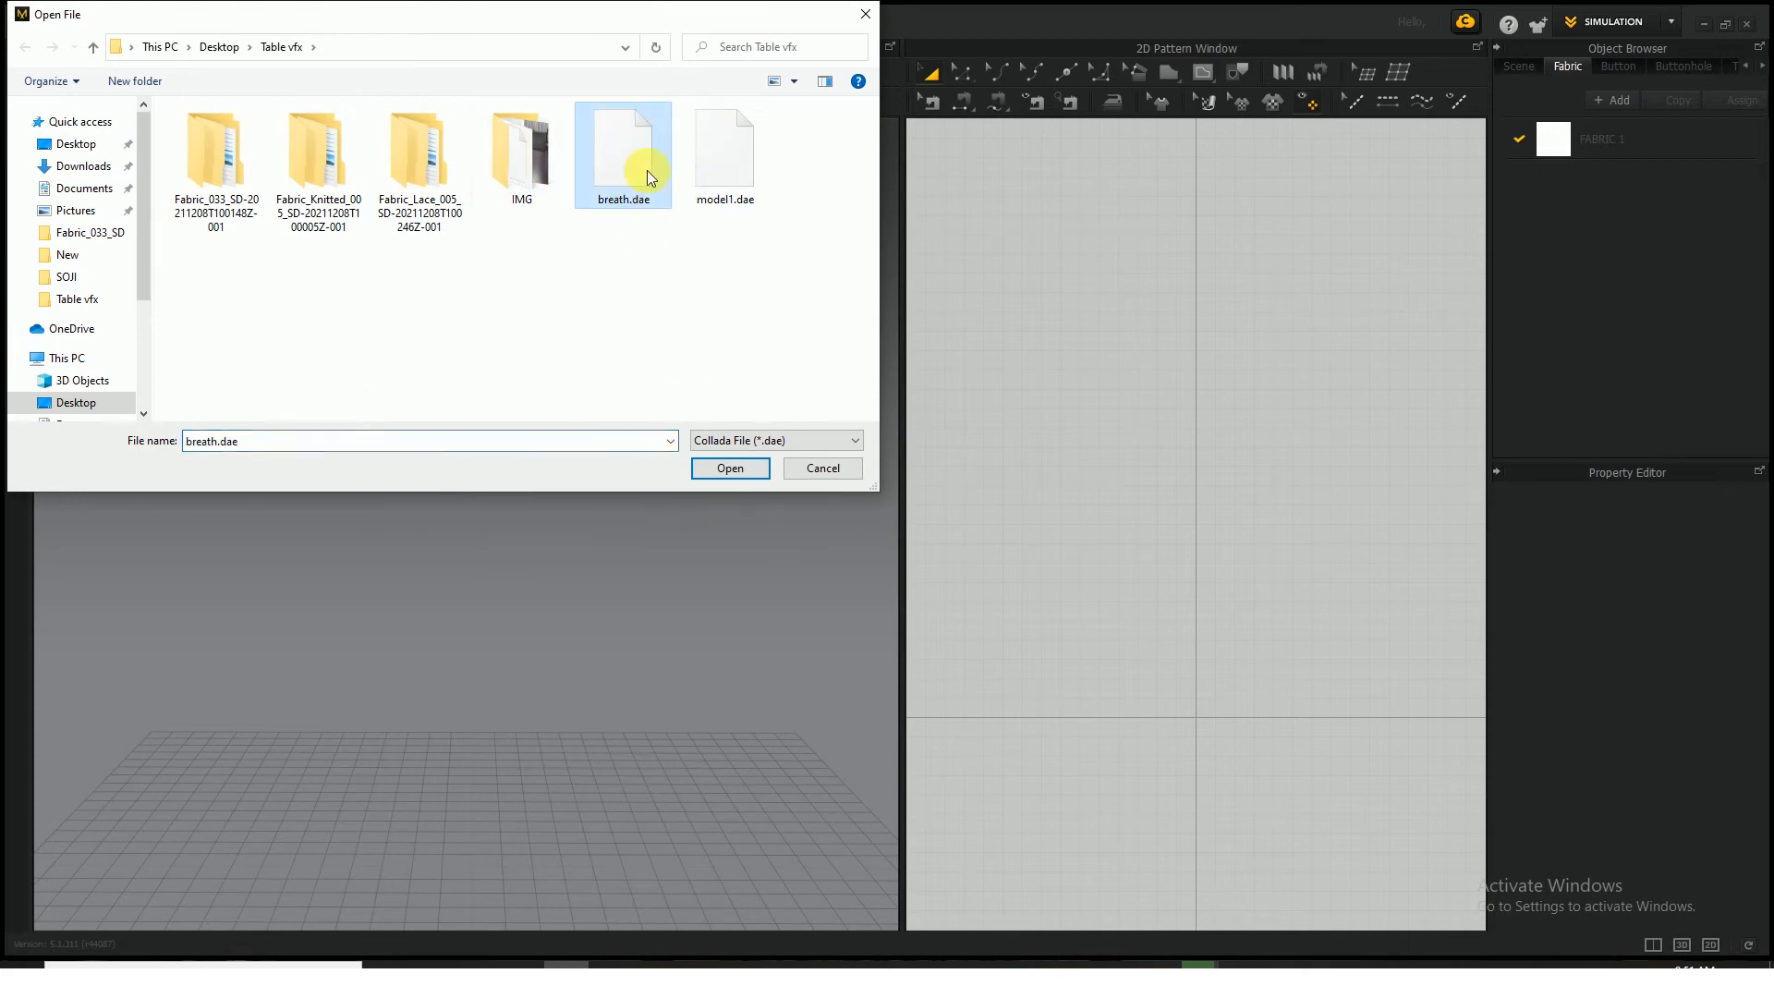
{"action": "left_click", "coordinate": [729, 468]}
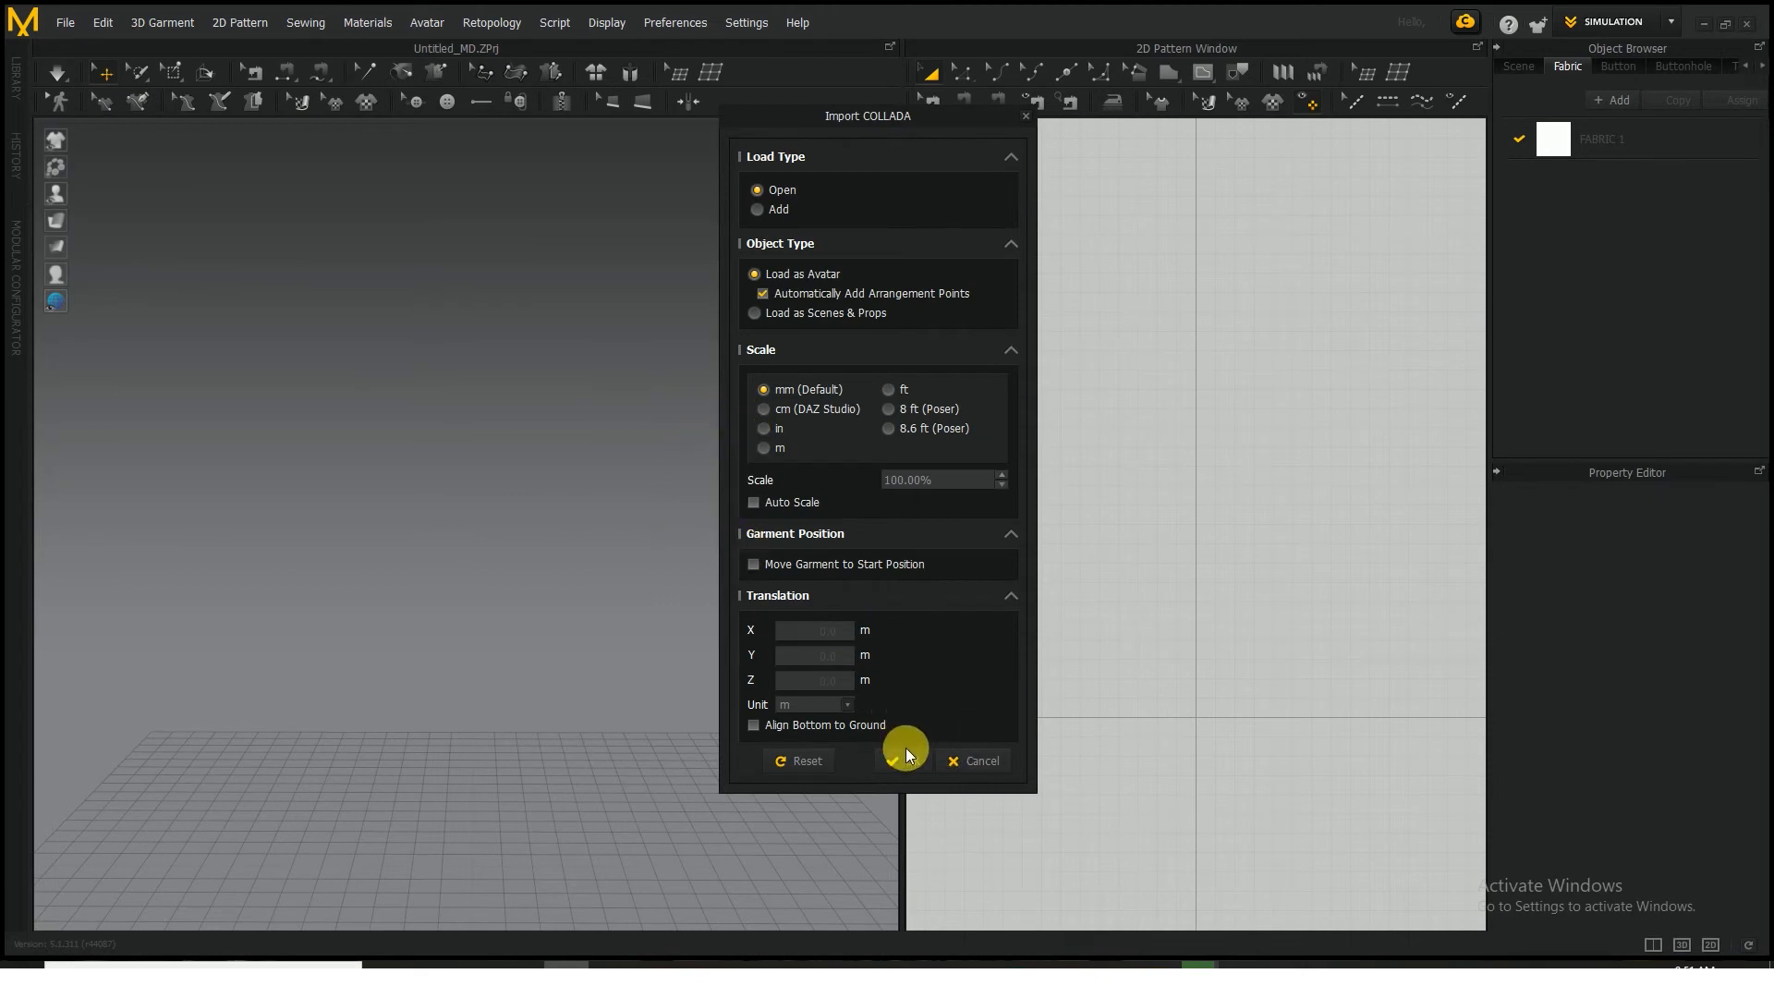
{"action": "left_click", "coordinate": [787, 507]}
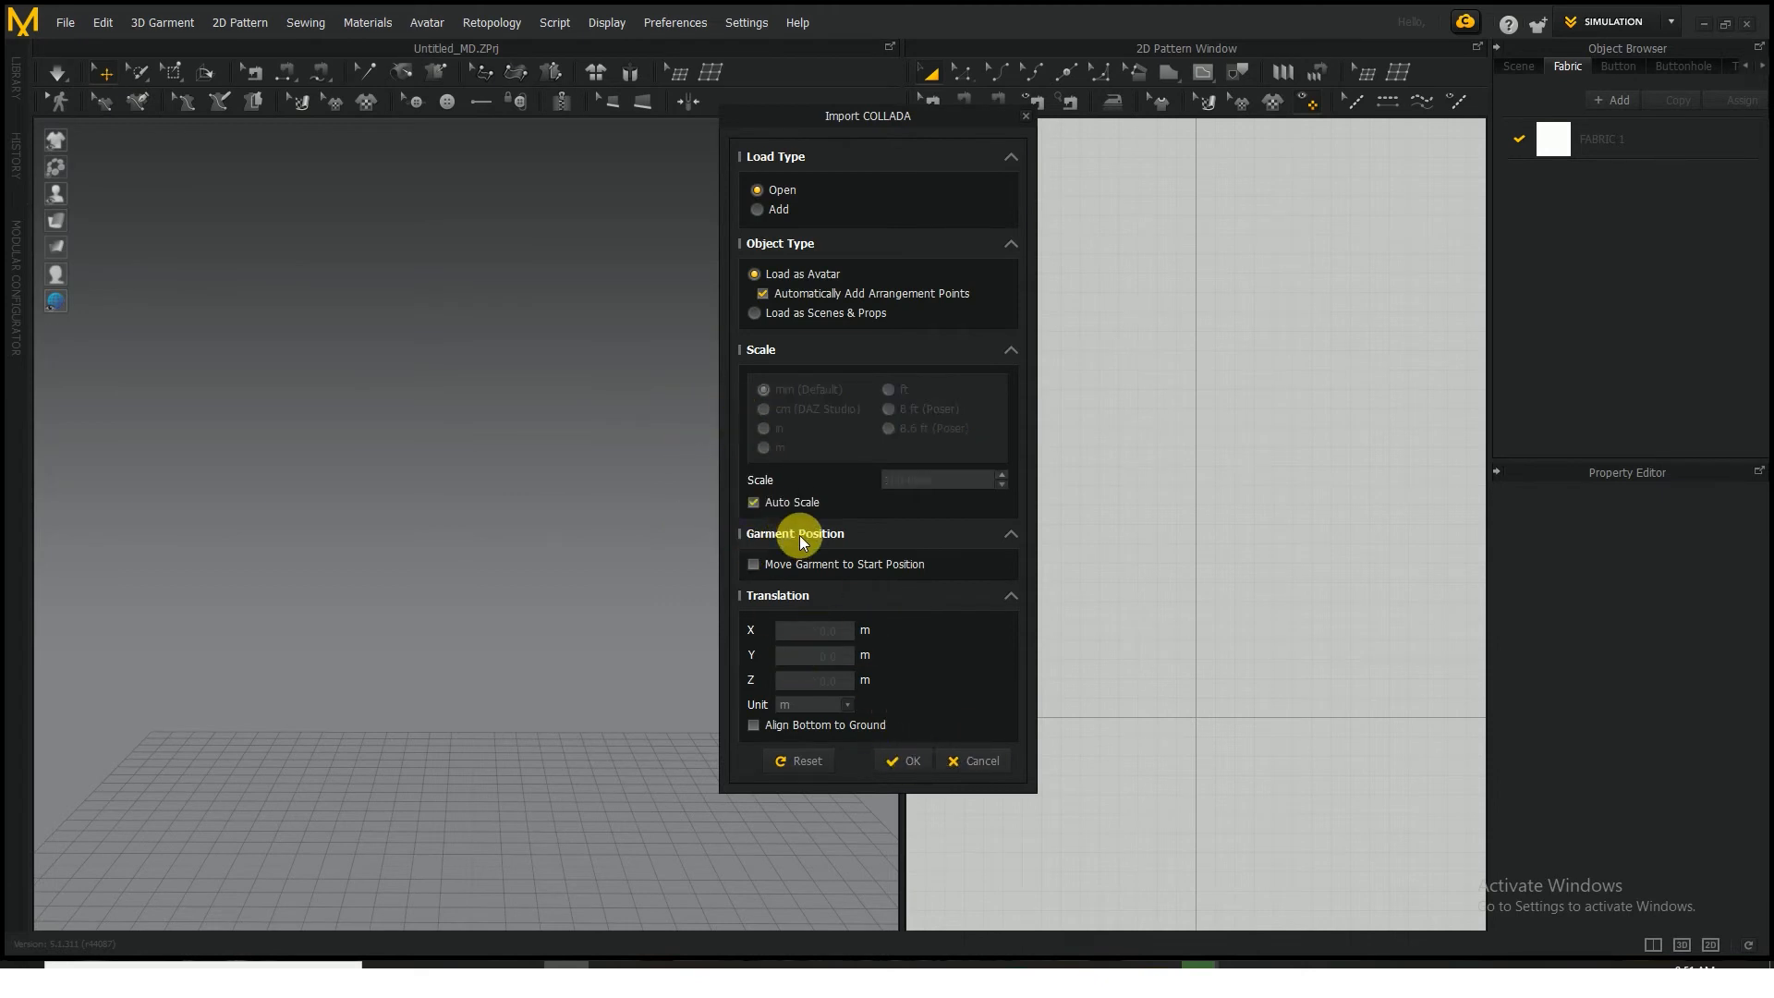
{"action": "left_click", "coordinate": [913, 761]}
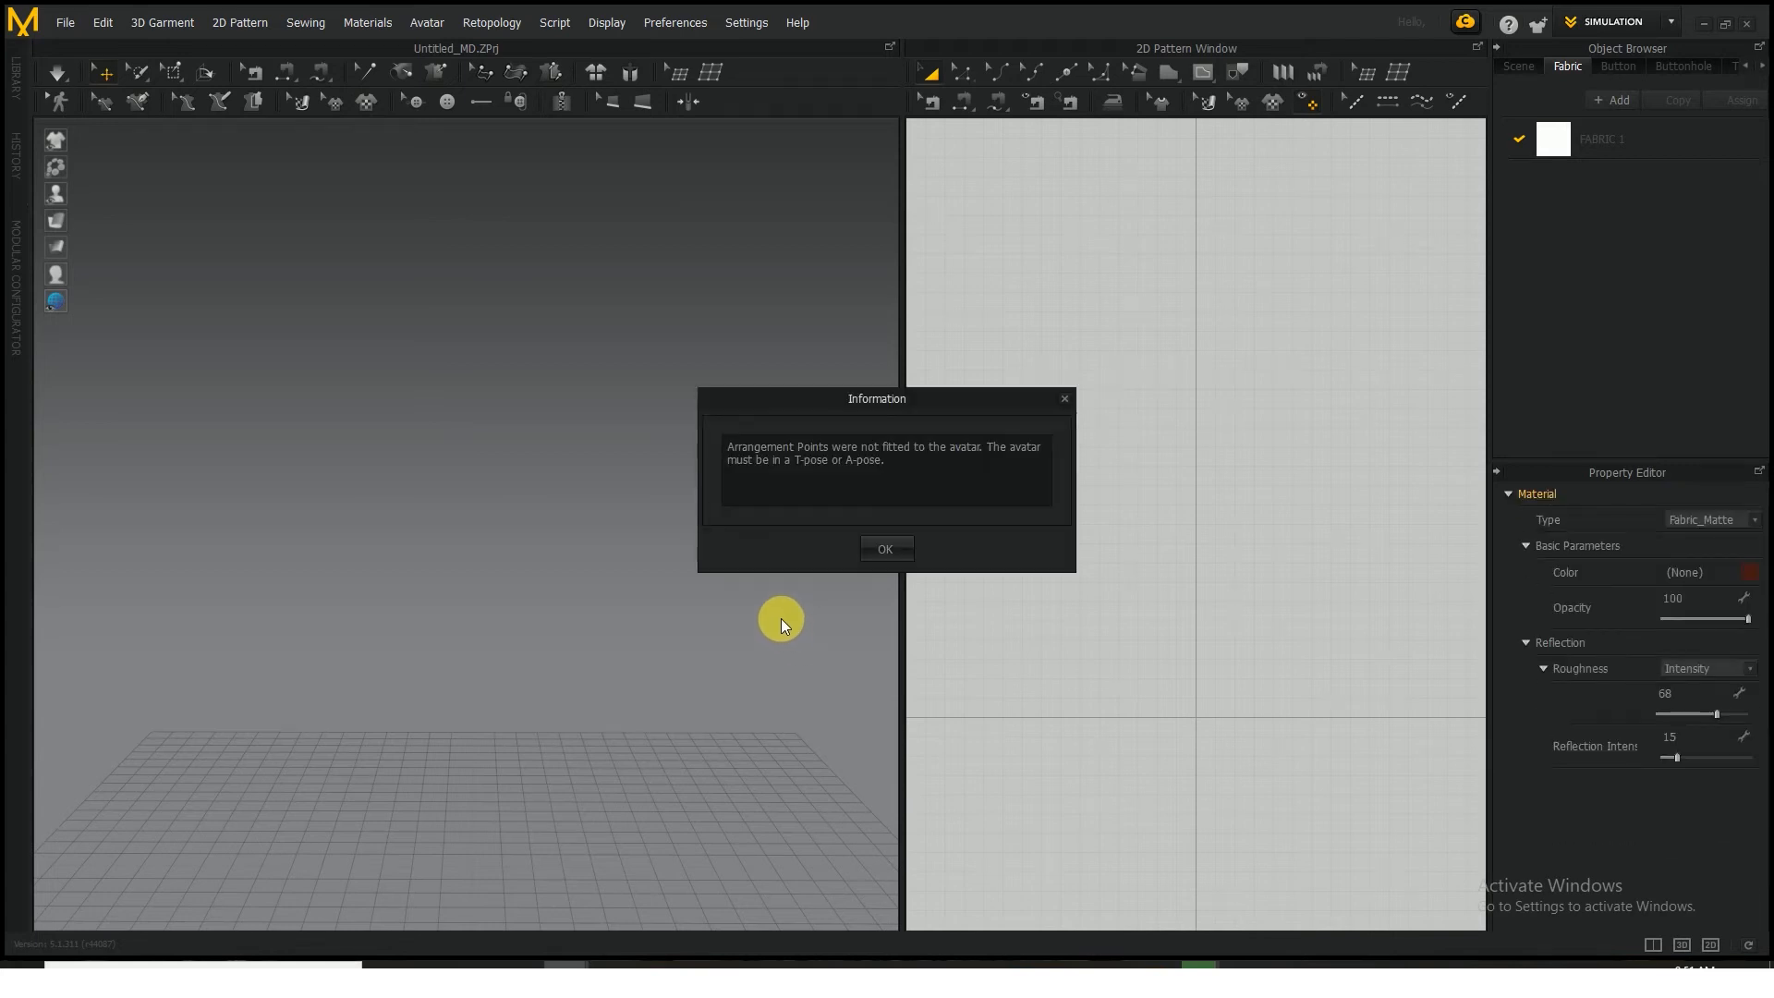
{"action": "left_click", "coordinate": [883, 549]}
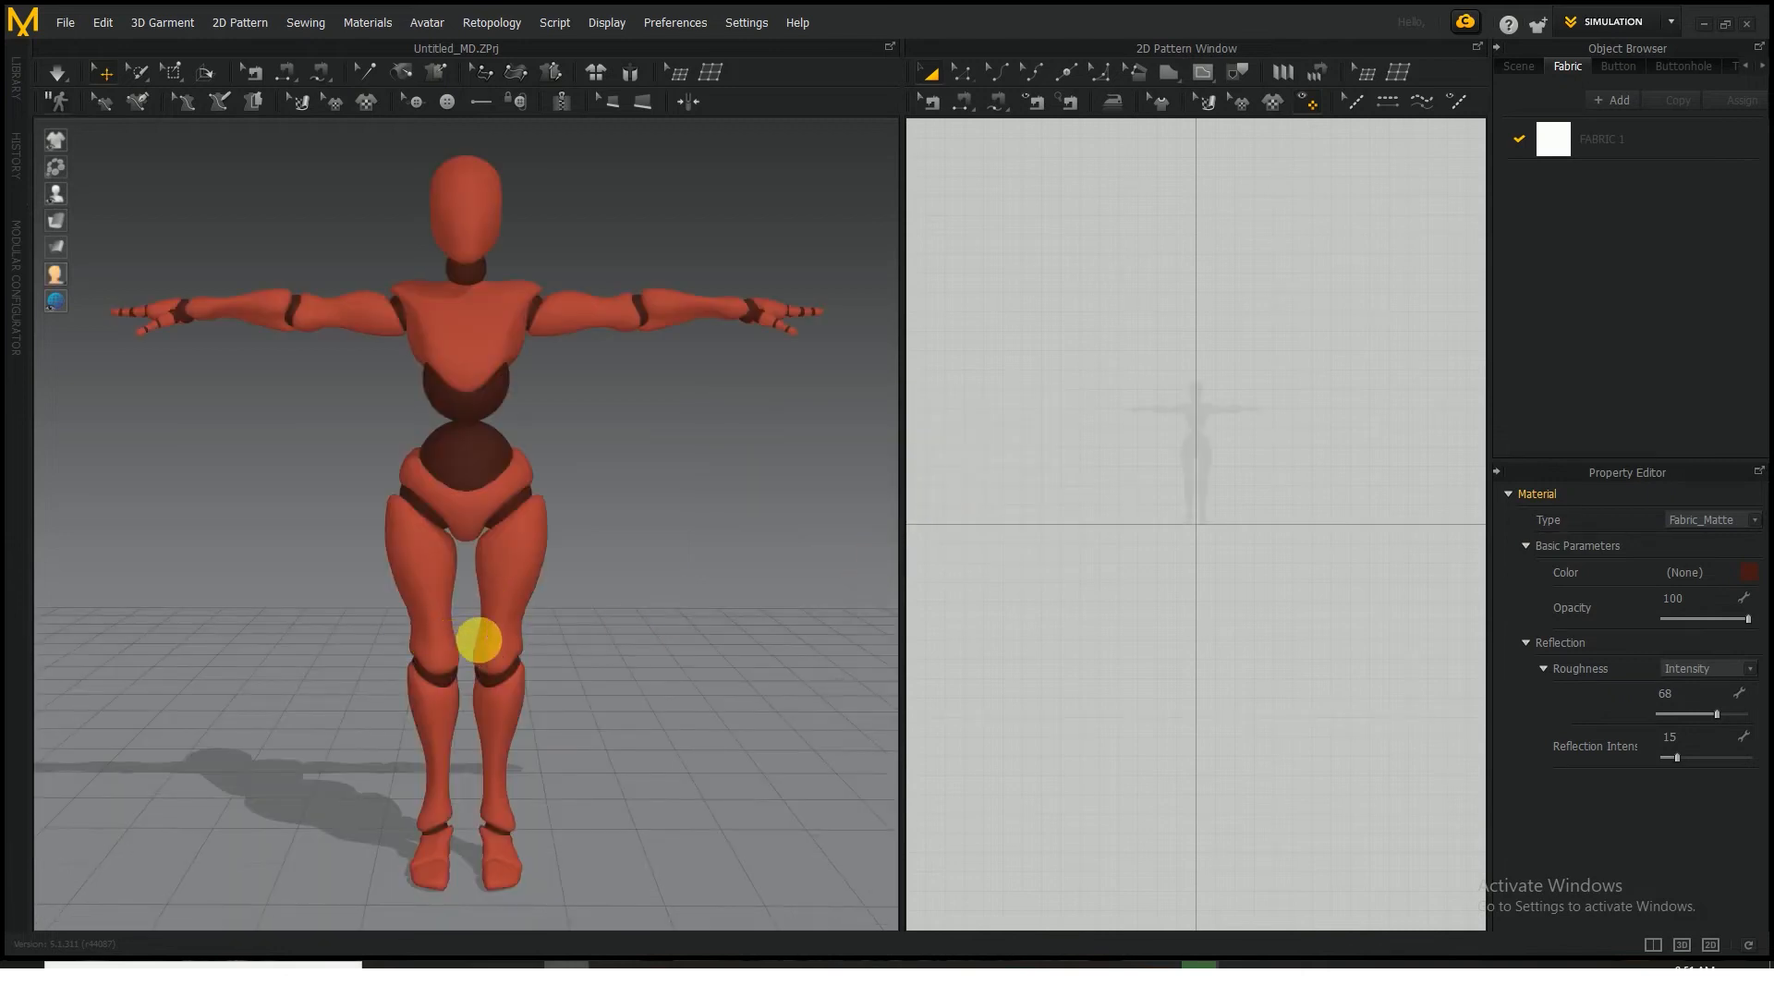
Examine the imported avatar in the 3D view and its centred silhouette in the 2D Pattern Window
{"action": "scroll", "coordinate": [471, 638], "scroll_direction": "up", "scroll_amount": 2}
{"action": "scroll", "coordinate": [481, 634], "scroll_direction": "down", "scroll_amount": 5}
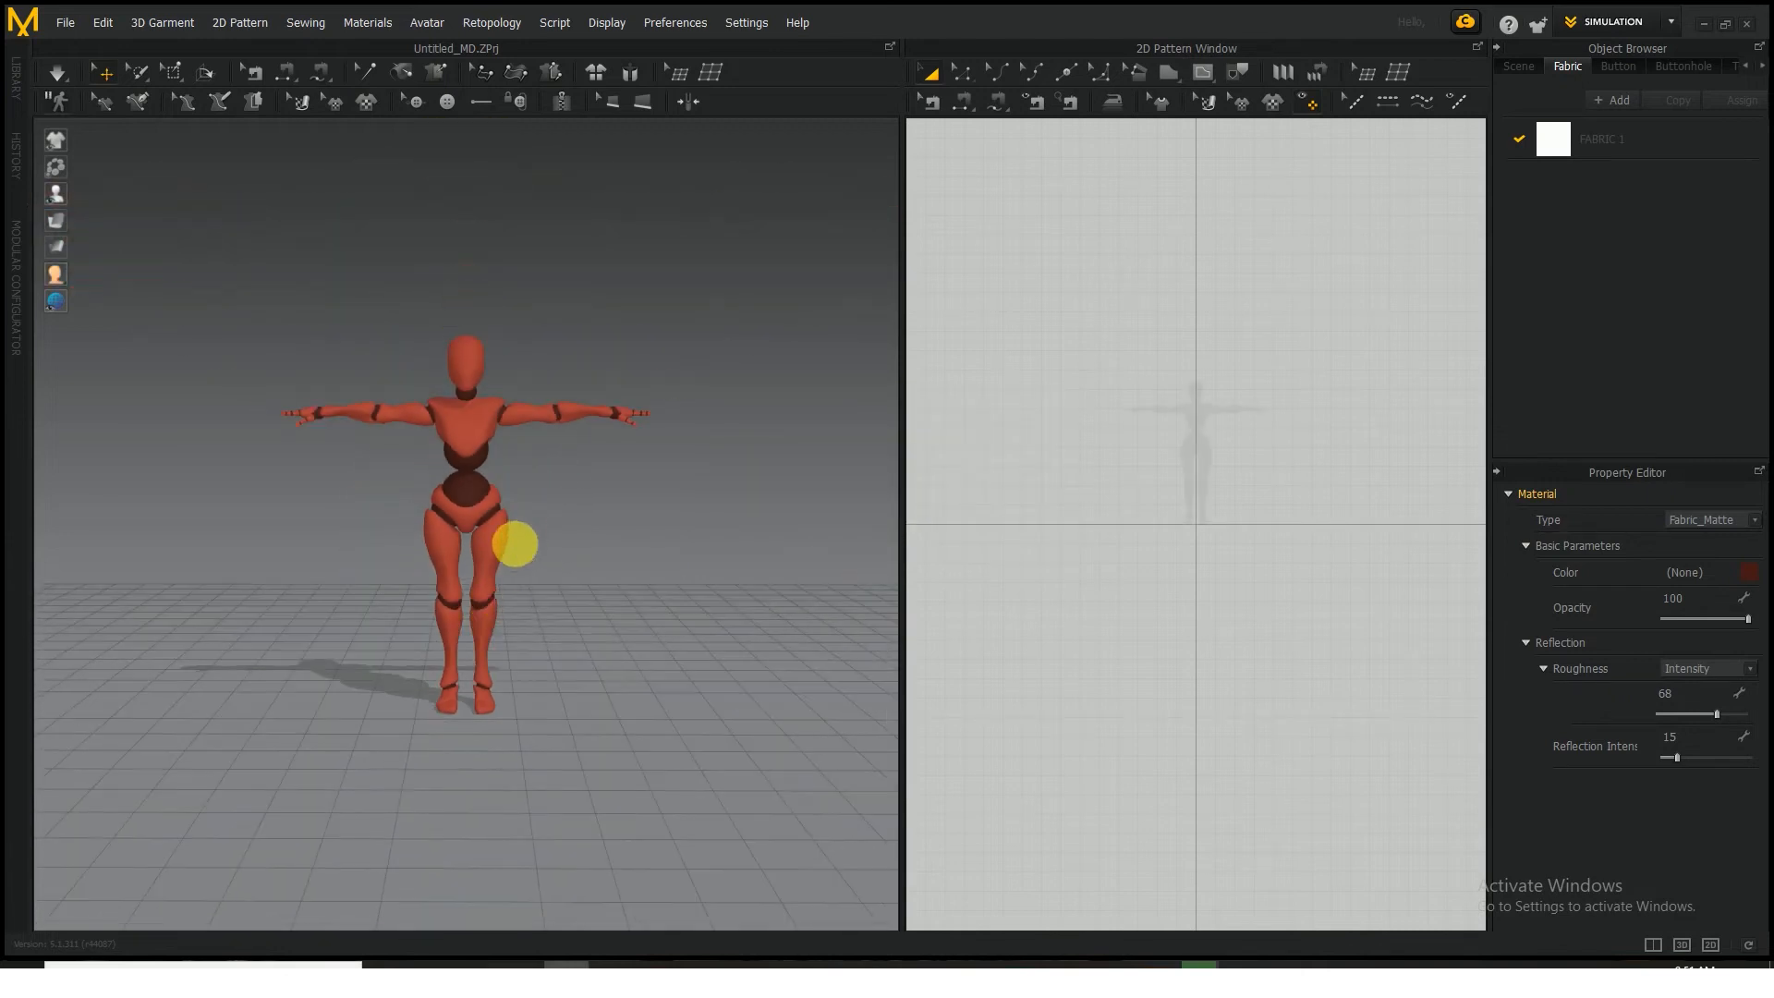
{"action": "scroll", "coordinate": [452, 379], "scroll_direction": "up", "scroll_amount": 1}
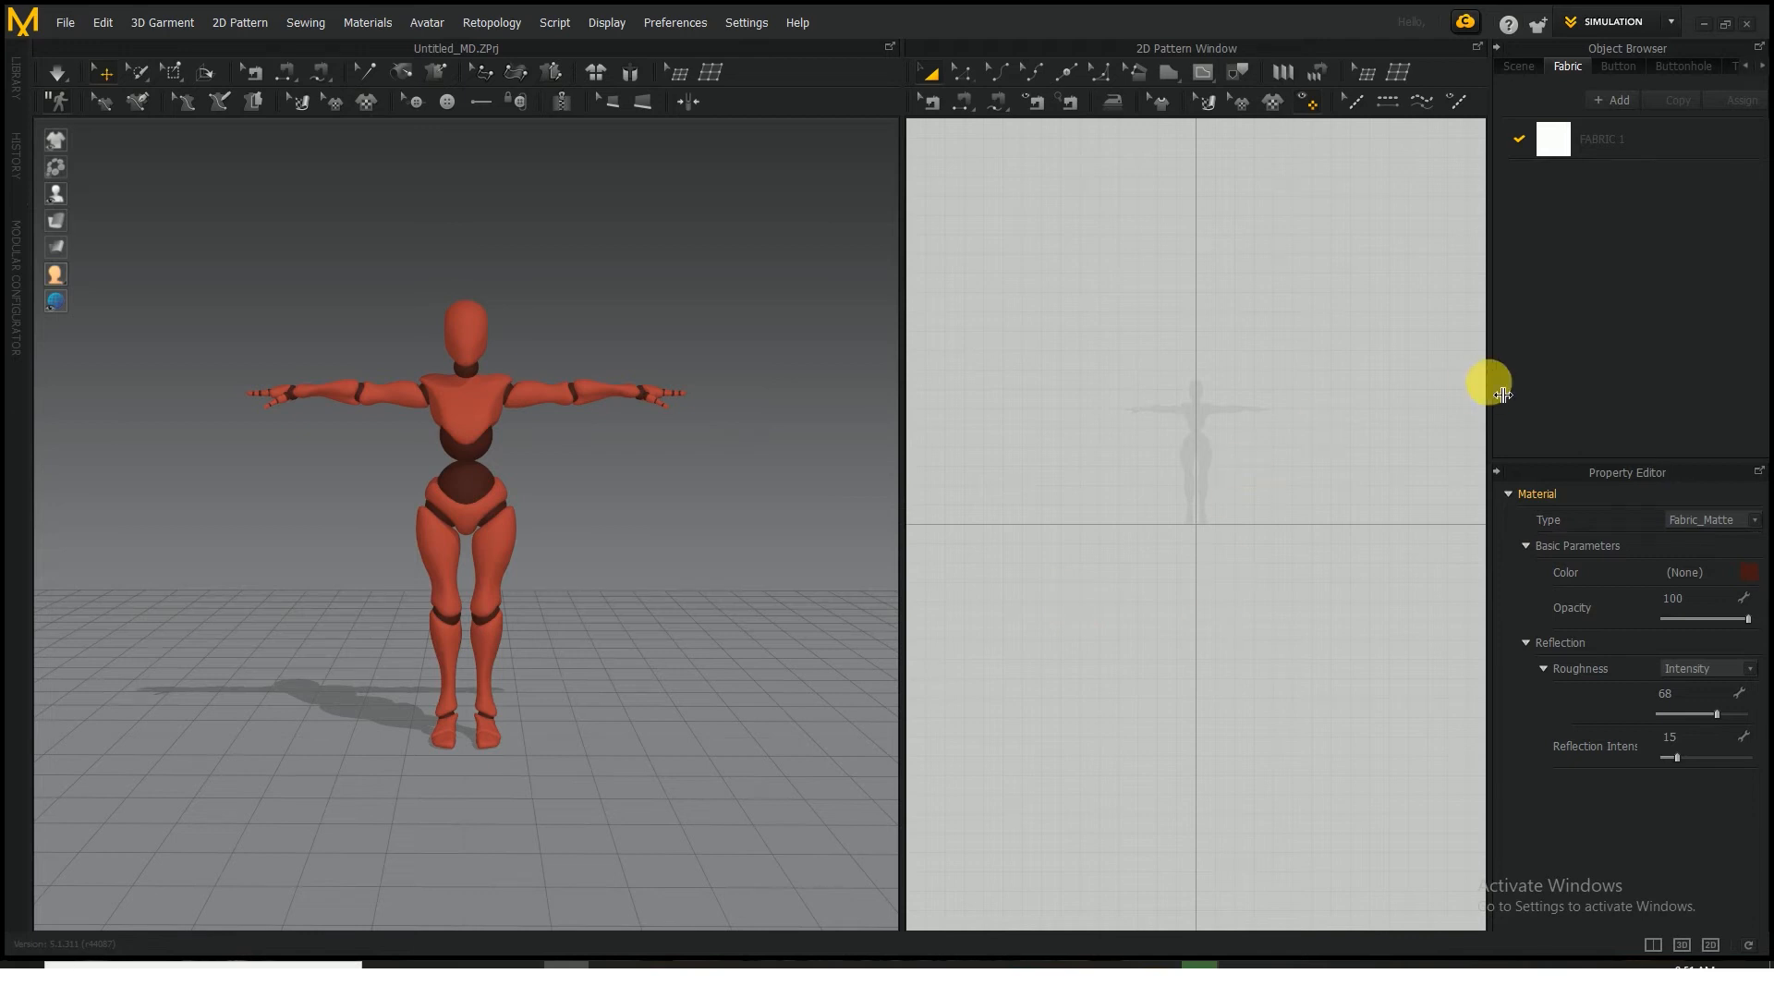
{"action": "scroll", "coordinate": [1215, 418], "scroll_direction": "down", "scroll_amount": 4}
{"action": "scroll", "coordinate": [1229, 418], "scroll_direction": "up", "scroll_amount": 5}
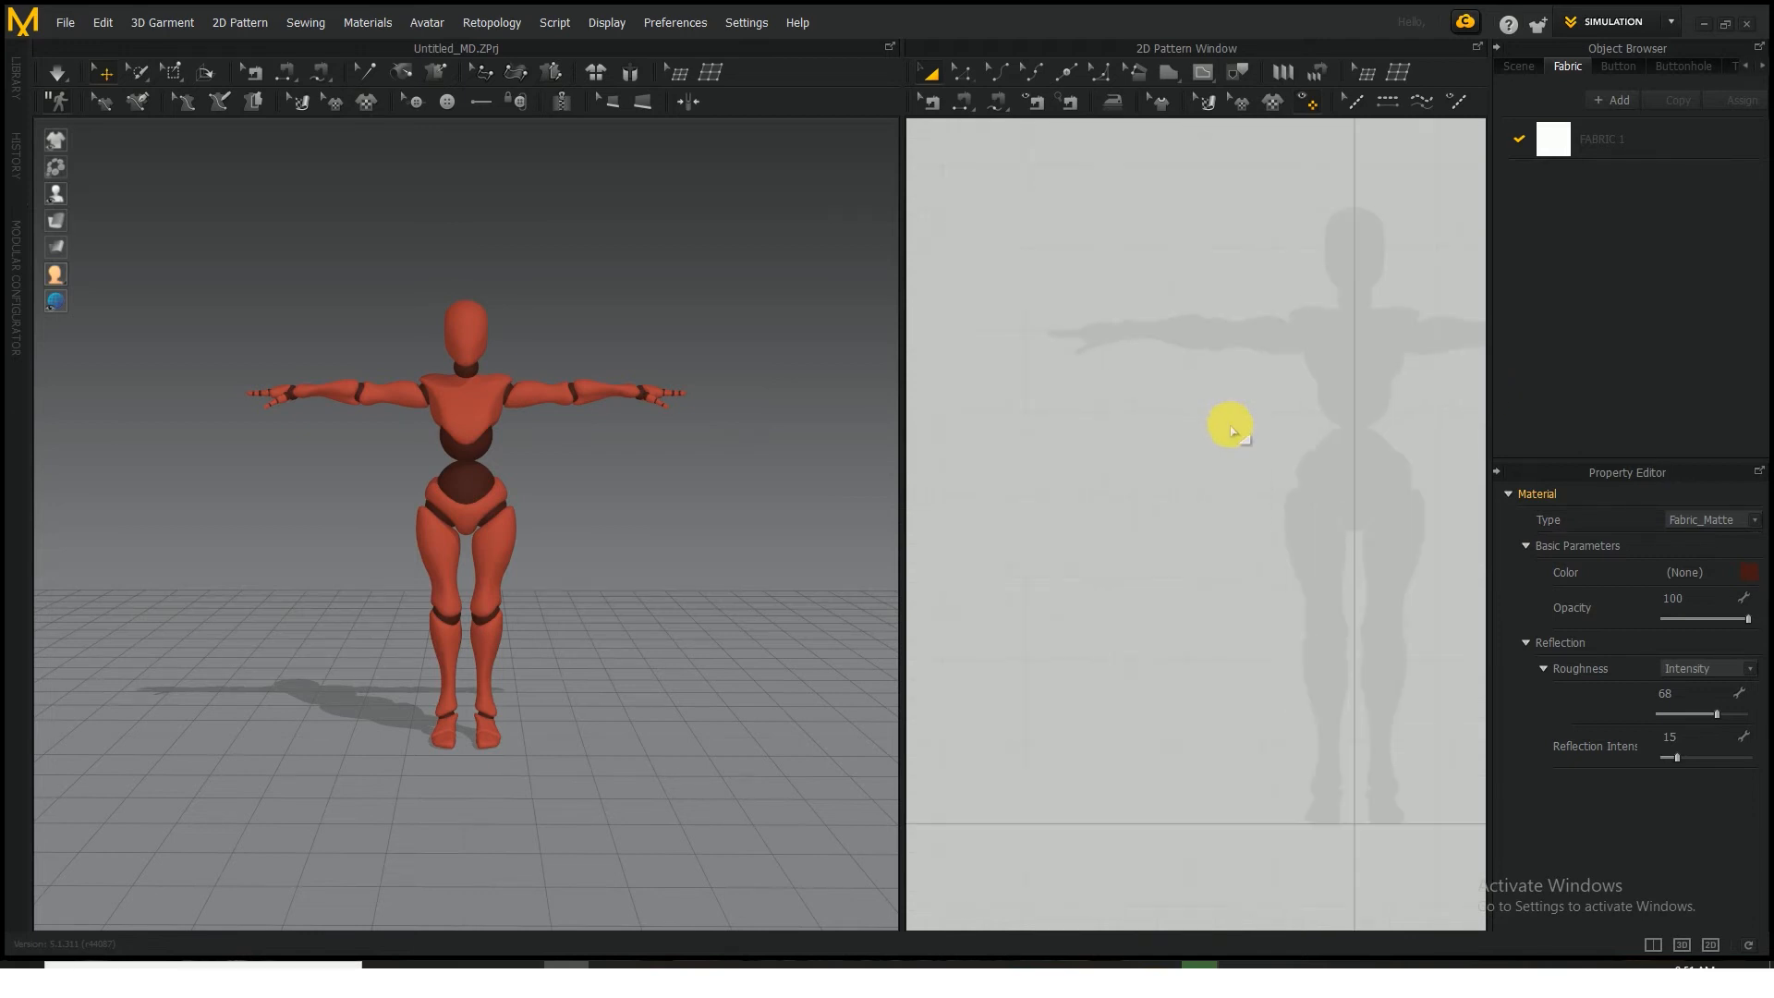
{"action": "middle_click_drag", "start_coordinate": [1300, 424], "coordinate": [1177, 420]}
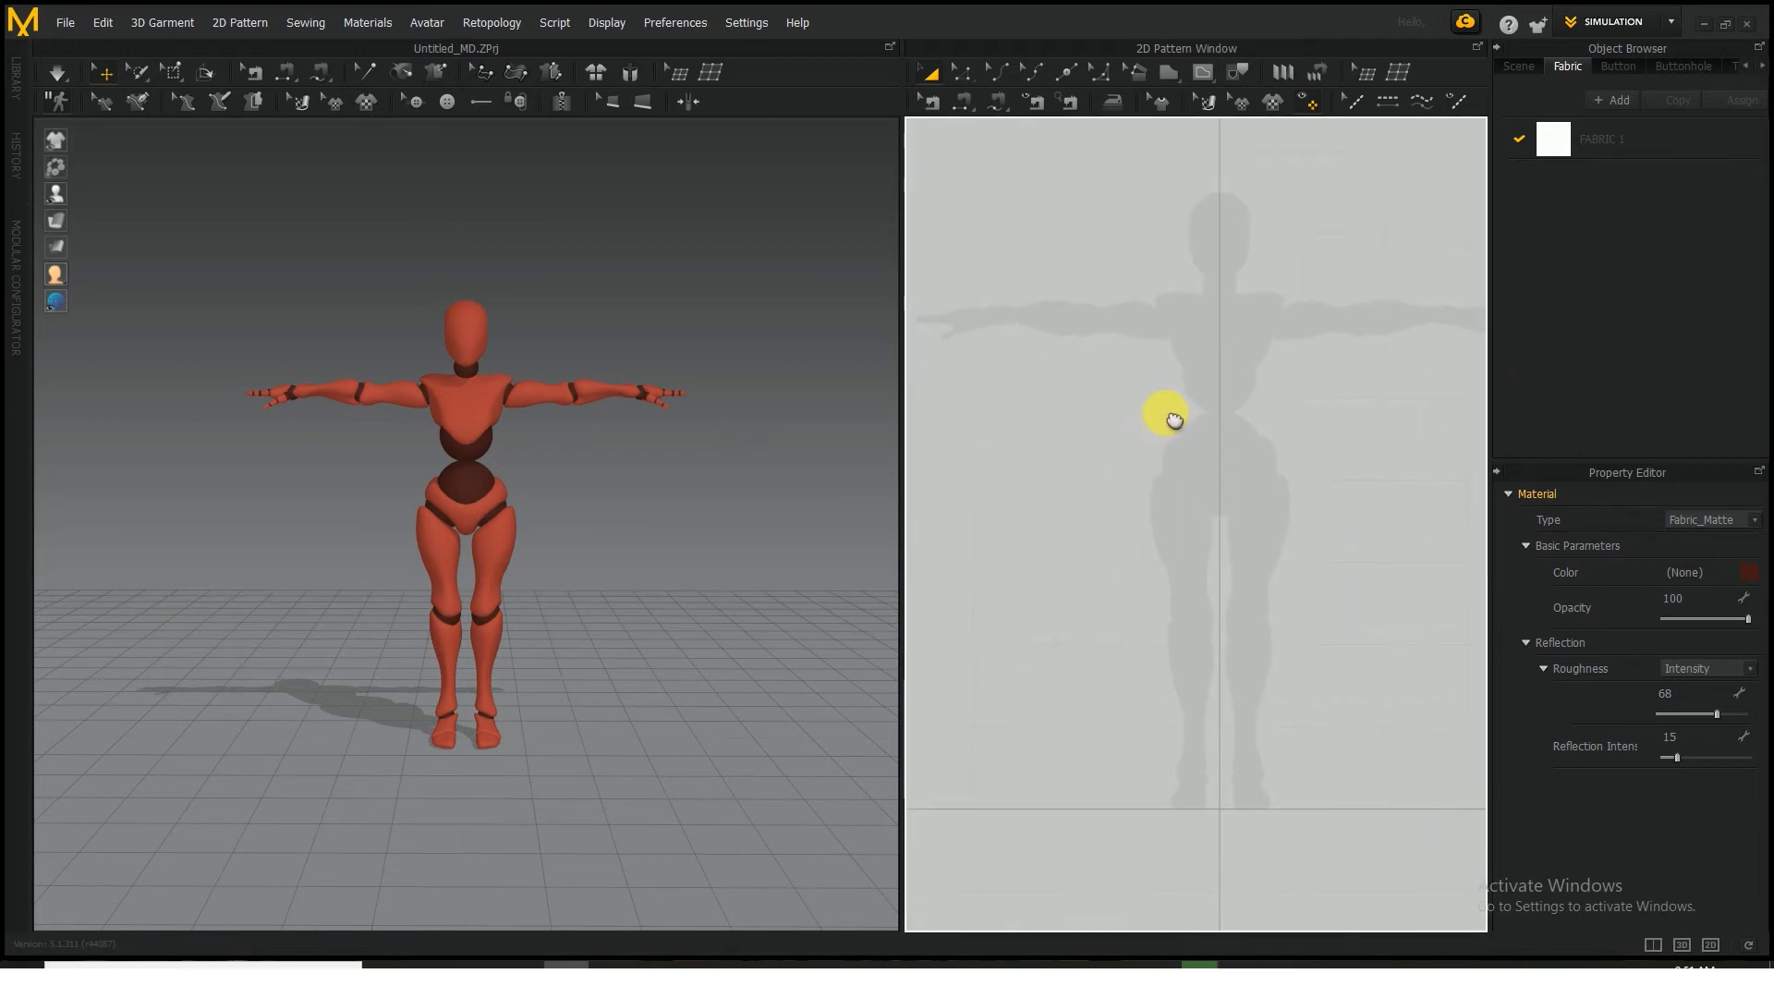
{"action": "scroll", "coordinate": [1166, 418], "scroll_direction": "up", "scroll_amount": 1}
{"action": "scroll", "coordinate": [1172, 402], "scroll_direction": "down", "scroll_amount": 2}
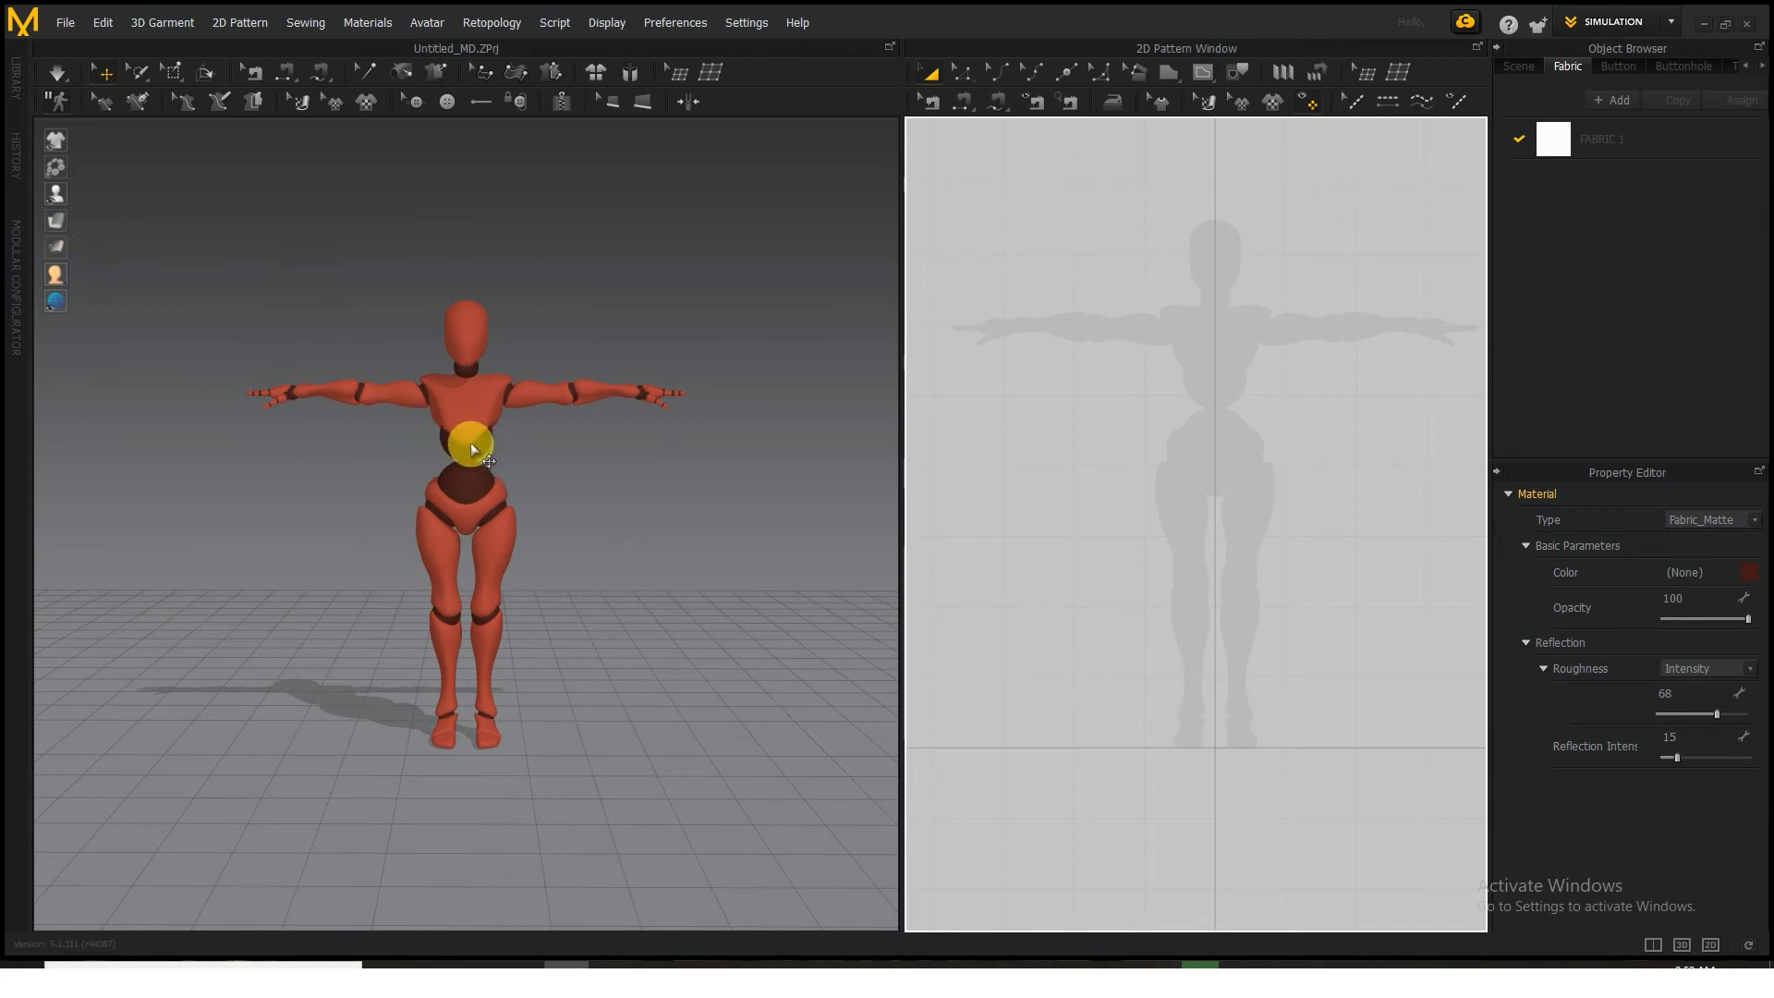
{"action": "scroll", "coordinate": [471, 434], "scroll_direction": "up", "scroll_amount": 3}
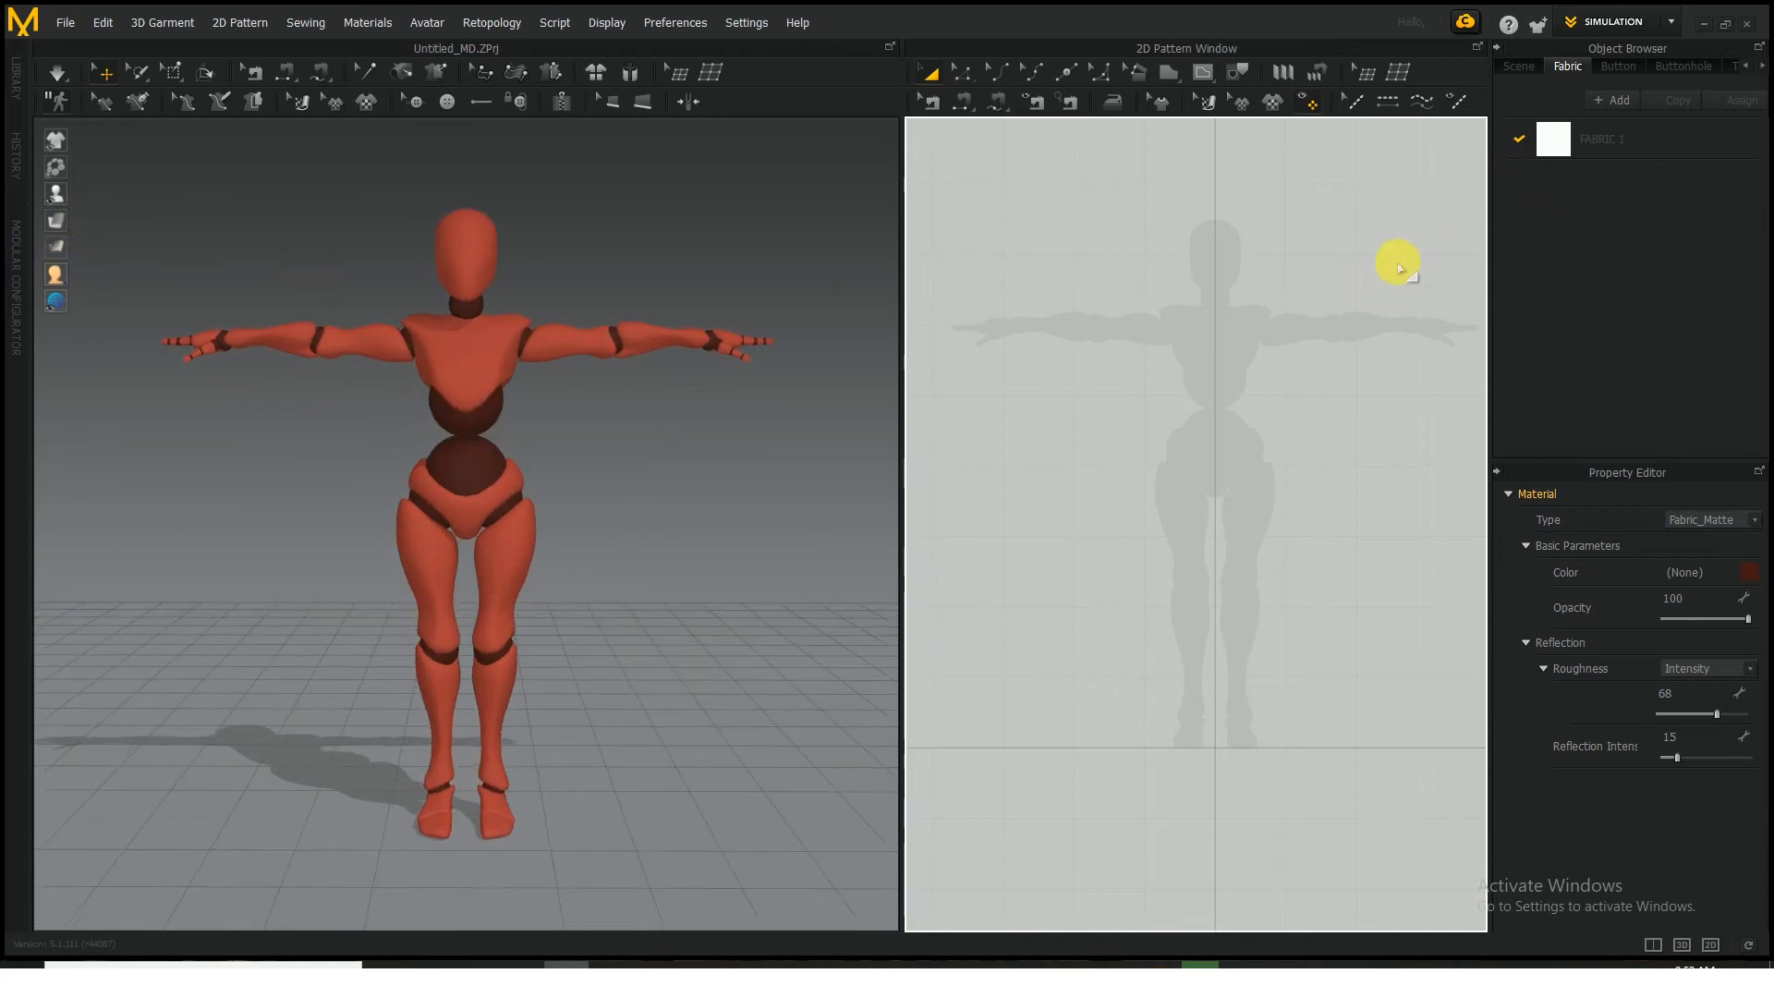
{"action": "left_click", "coordinate": [1170, 73]}
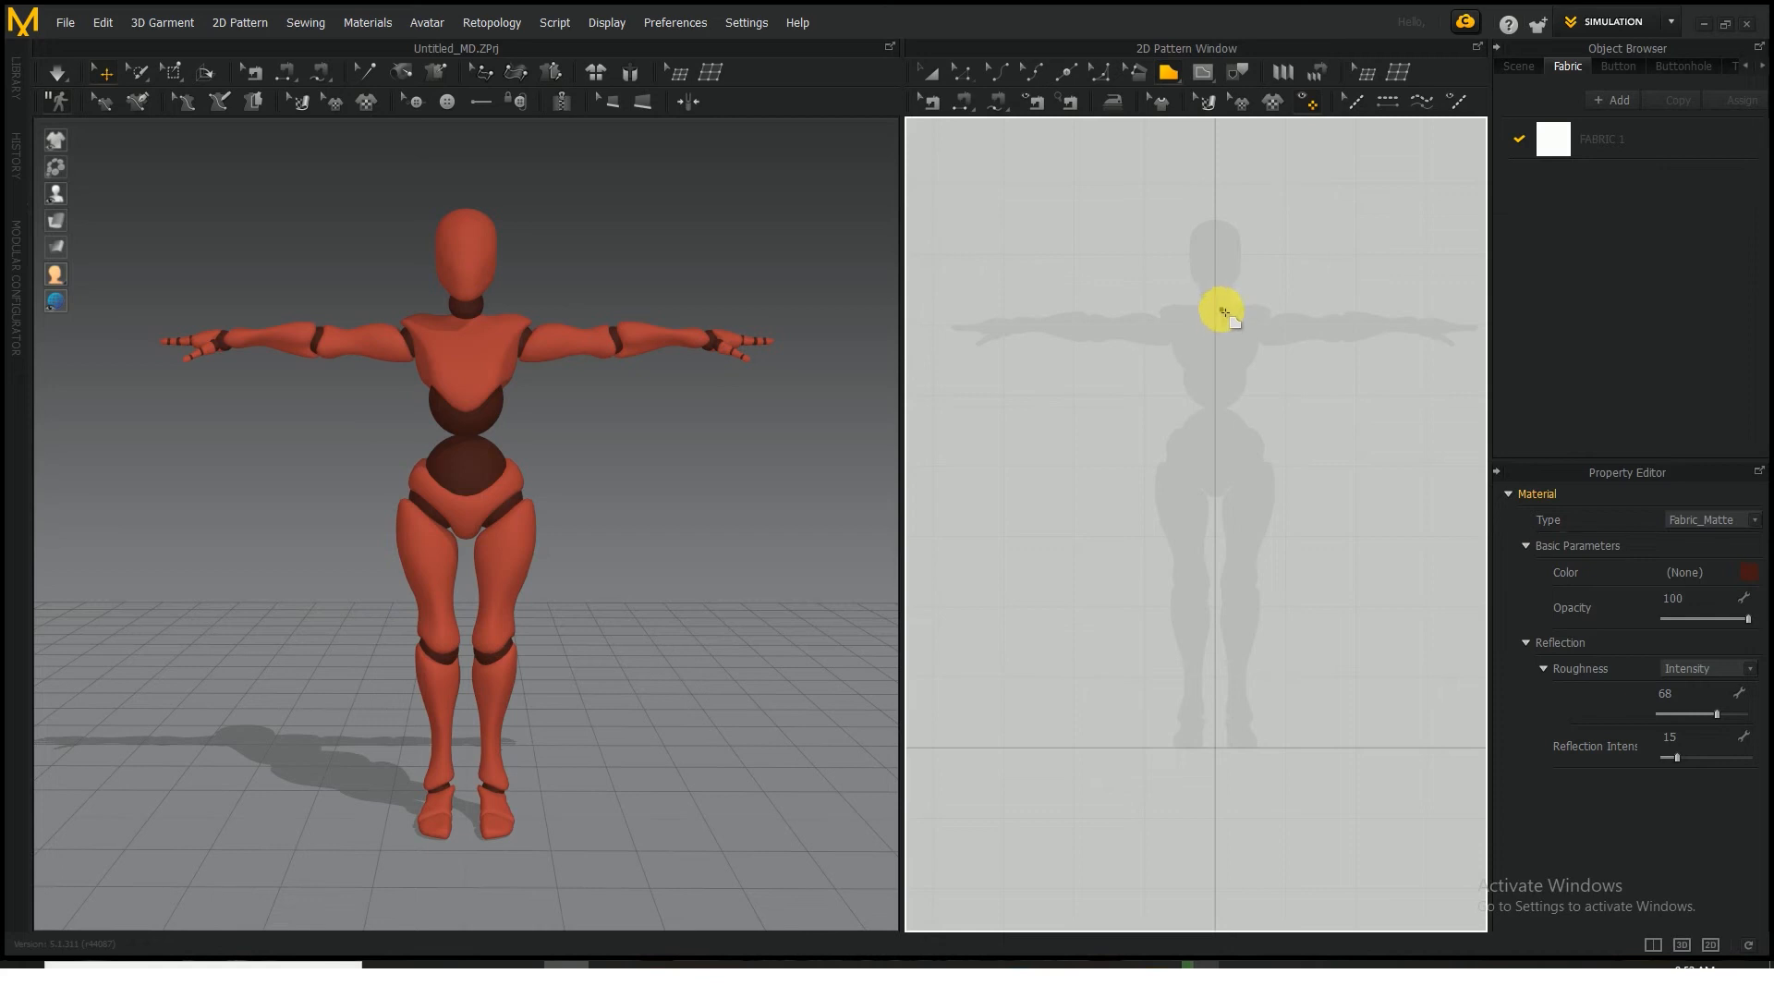
{"action": "left_click", "coordinate": [1214, 300]}
{"action": "left_click", "coordinate": [1164, 303]}
{"action": "left_click", "coordinate": [1108, 306]}
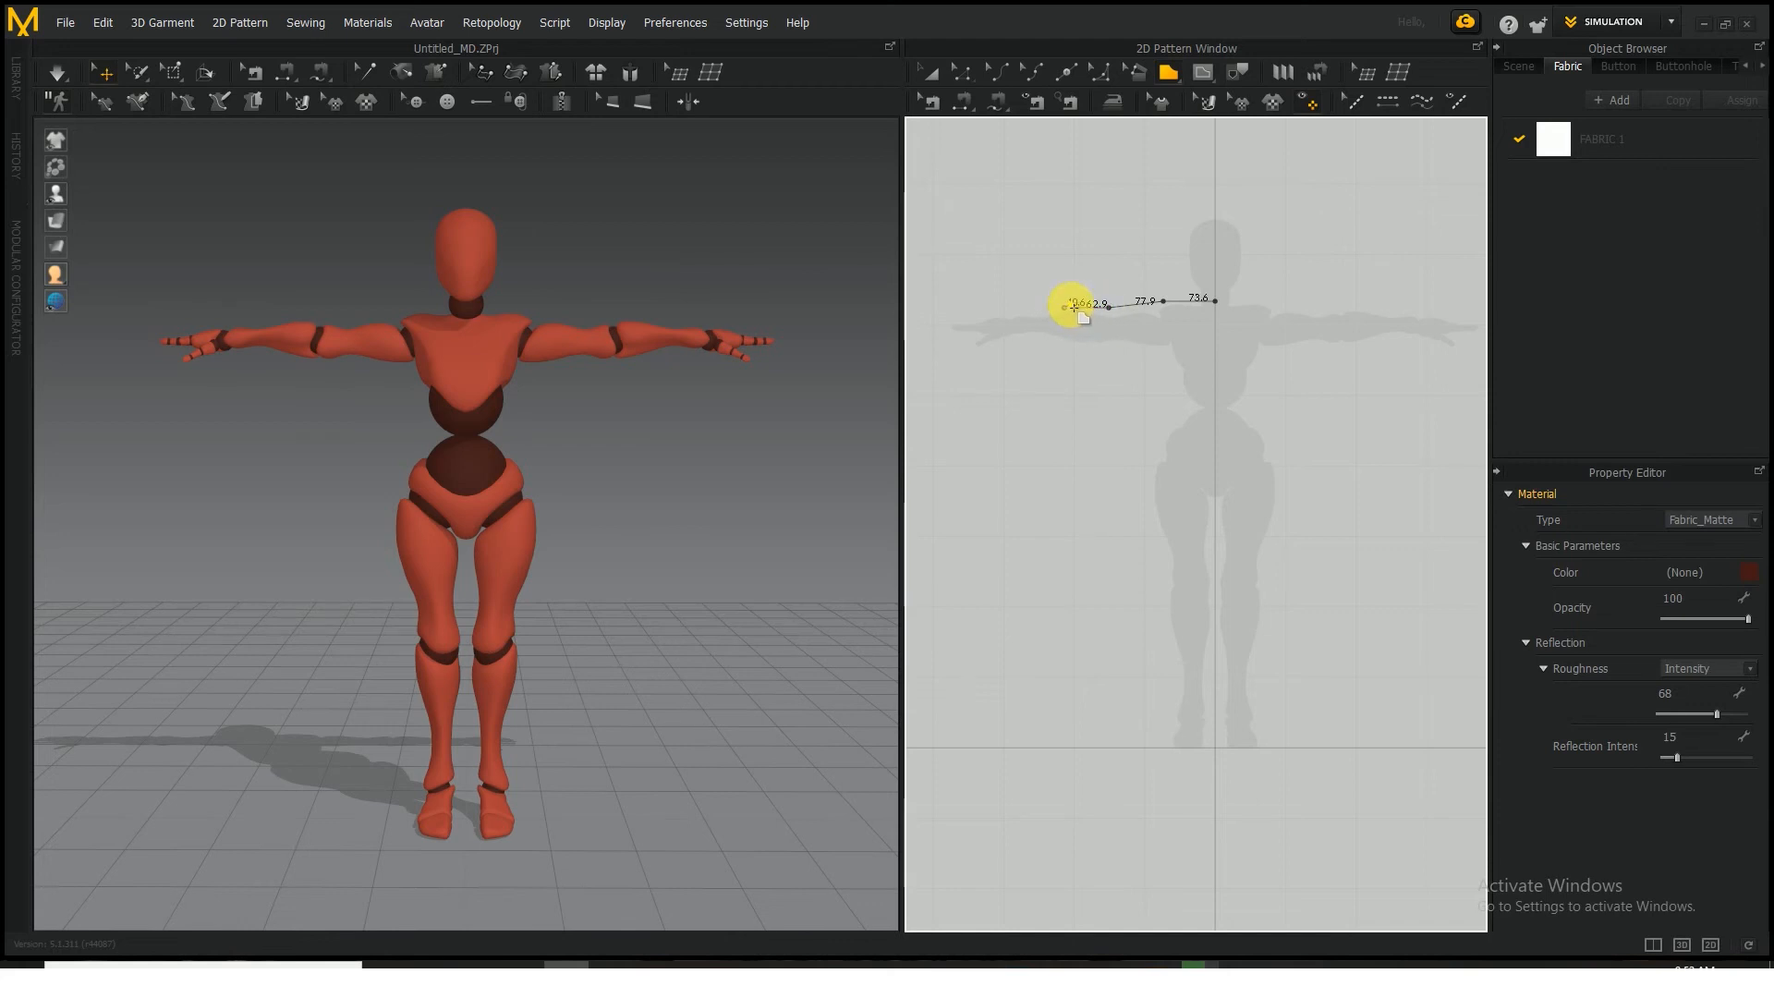
{"action": "key", "text": "Escape"}
Draw a closed half-tunic polygon over the avatar silhouette, ending on the centre line, with an about 201 mm sleeve, 55 mm cuff and 114 mm hem
{"action": "left_click", "coordinate": [1218, 297]}
{"action": "left_click", "coordinate": [1148, 301]}
{"action": "left_click", "coordinate": [1008, 313]}
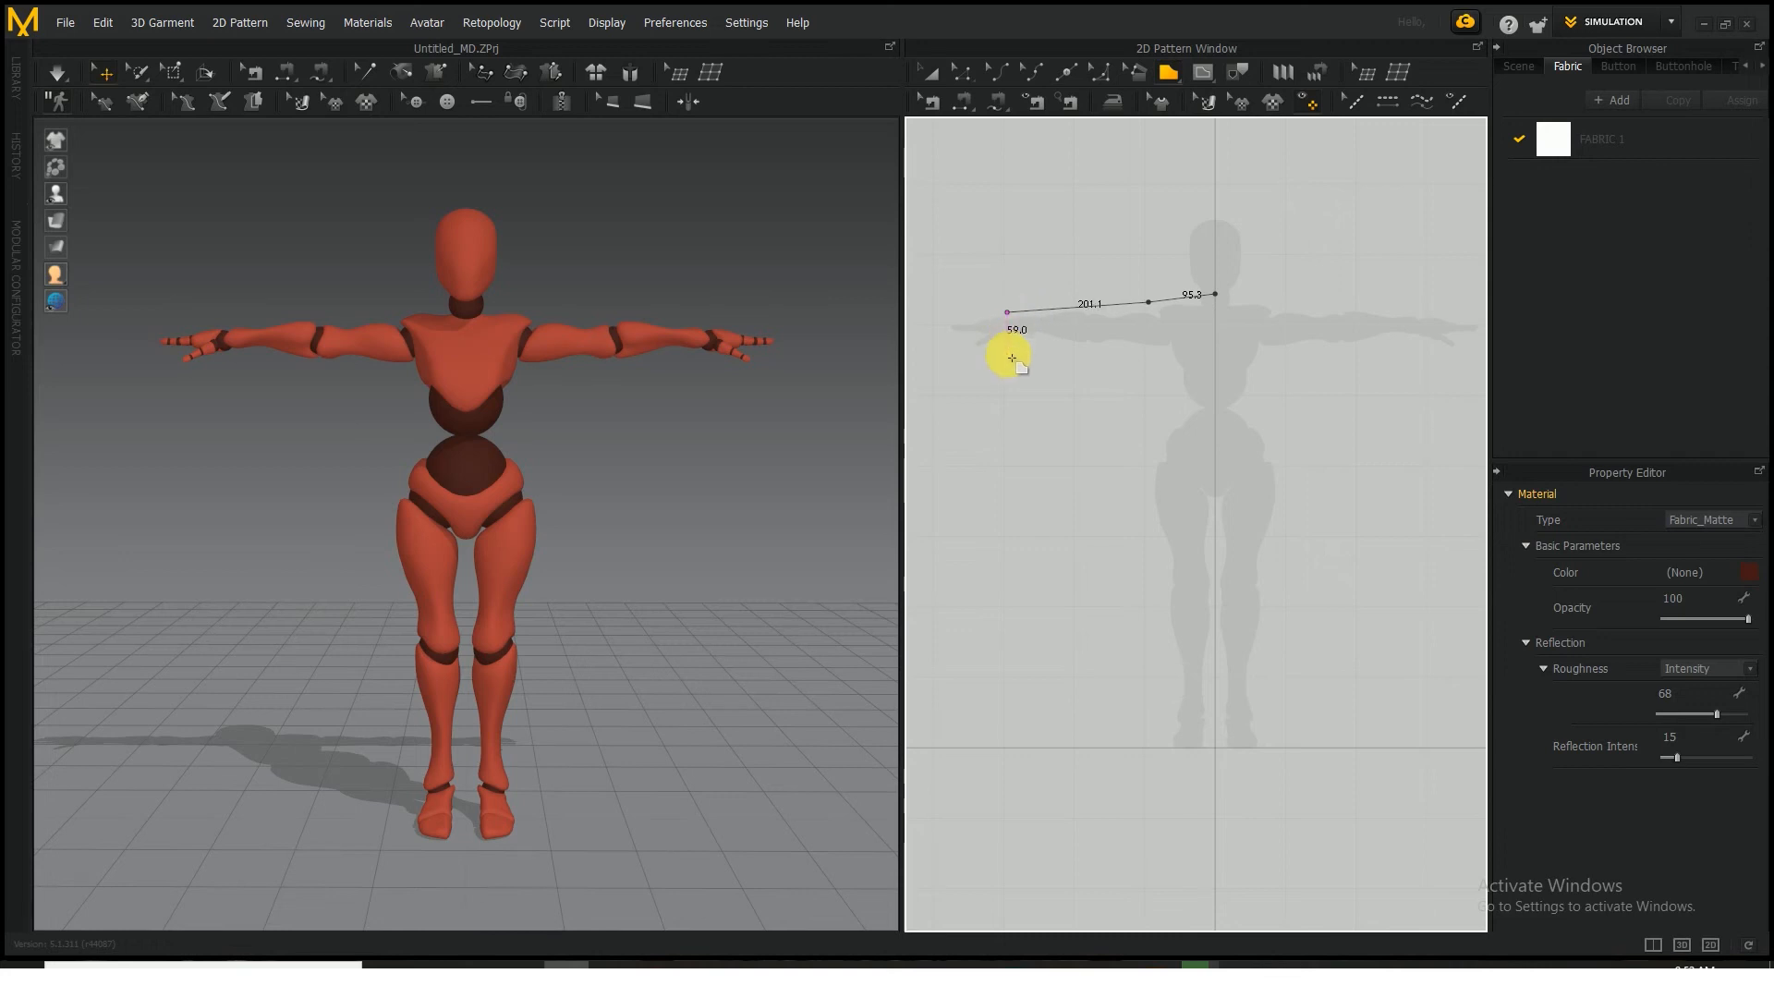
{"action": "left_click", "coordinate": [1009, 352]}
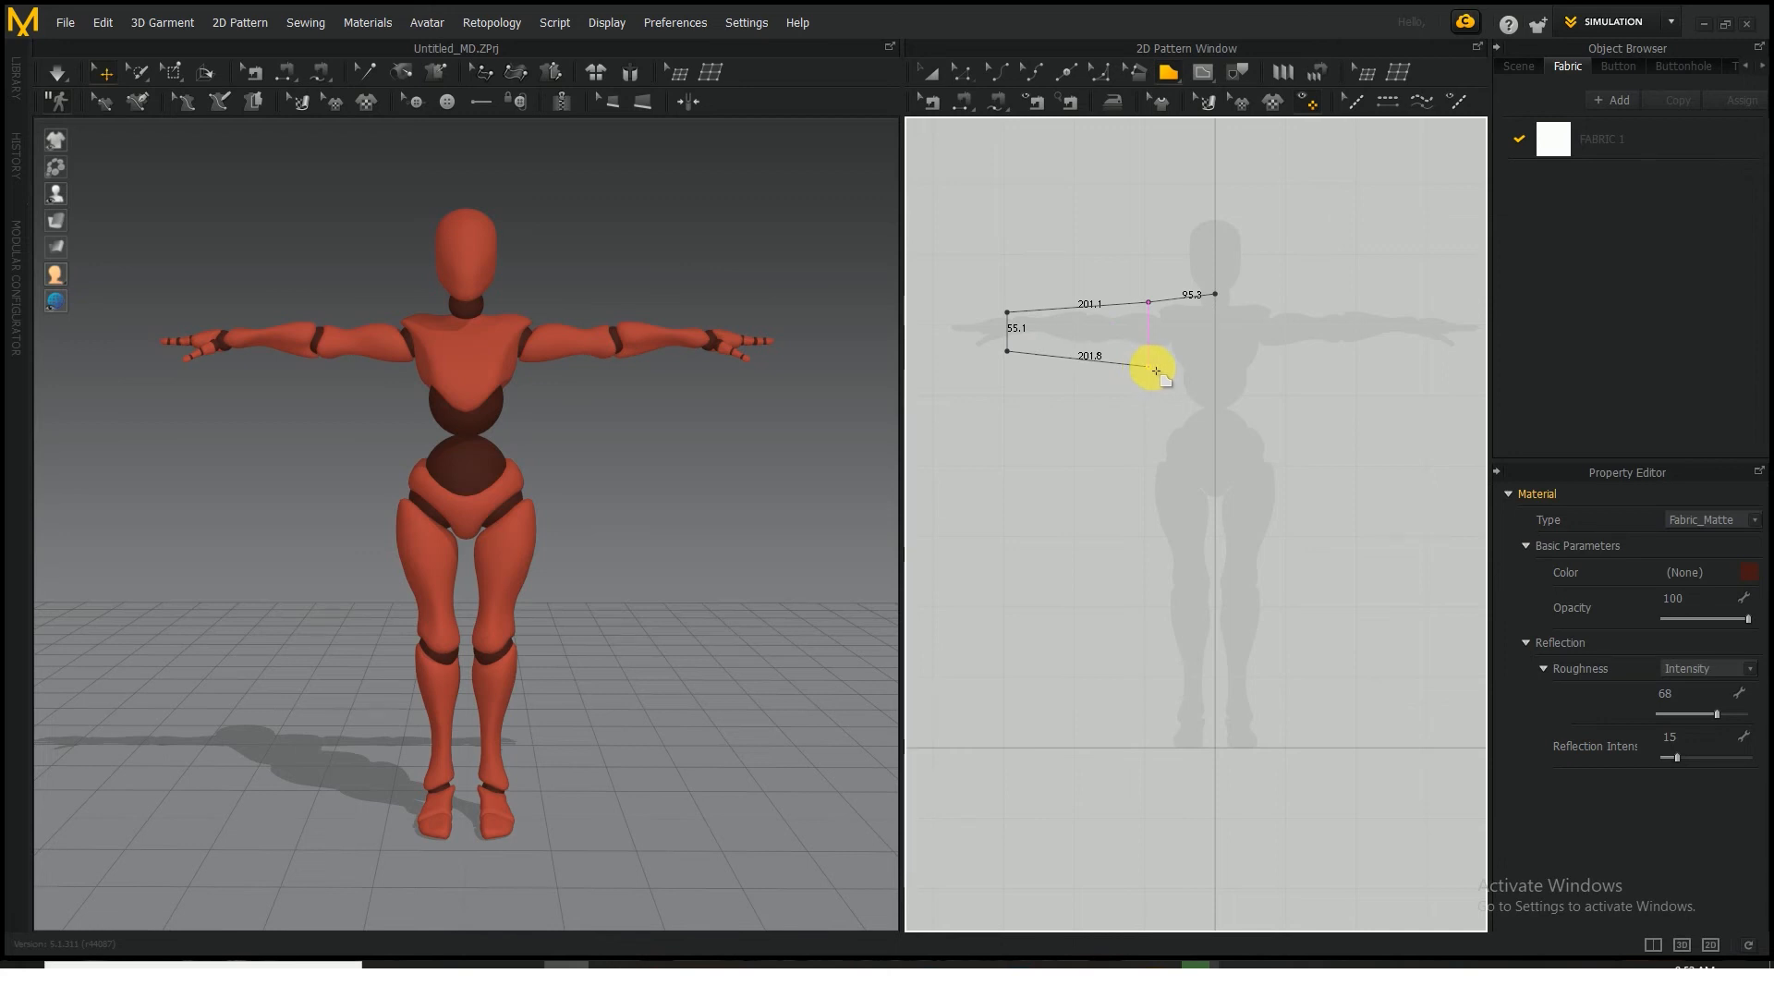
{"action": "left_click", "coordinate": [1154, 369]}
{"action": "left_click", "coordinate": [1165, 415]}
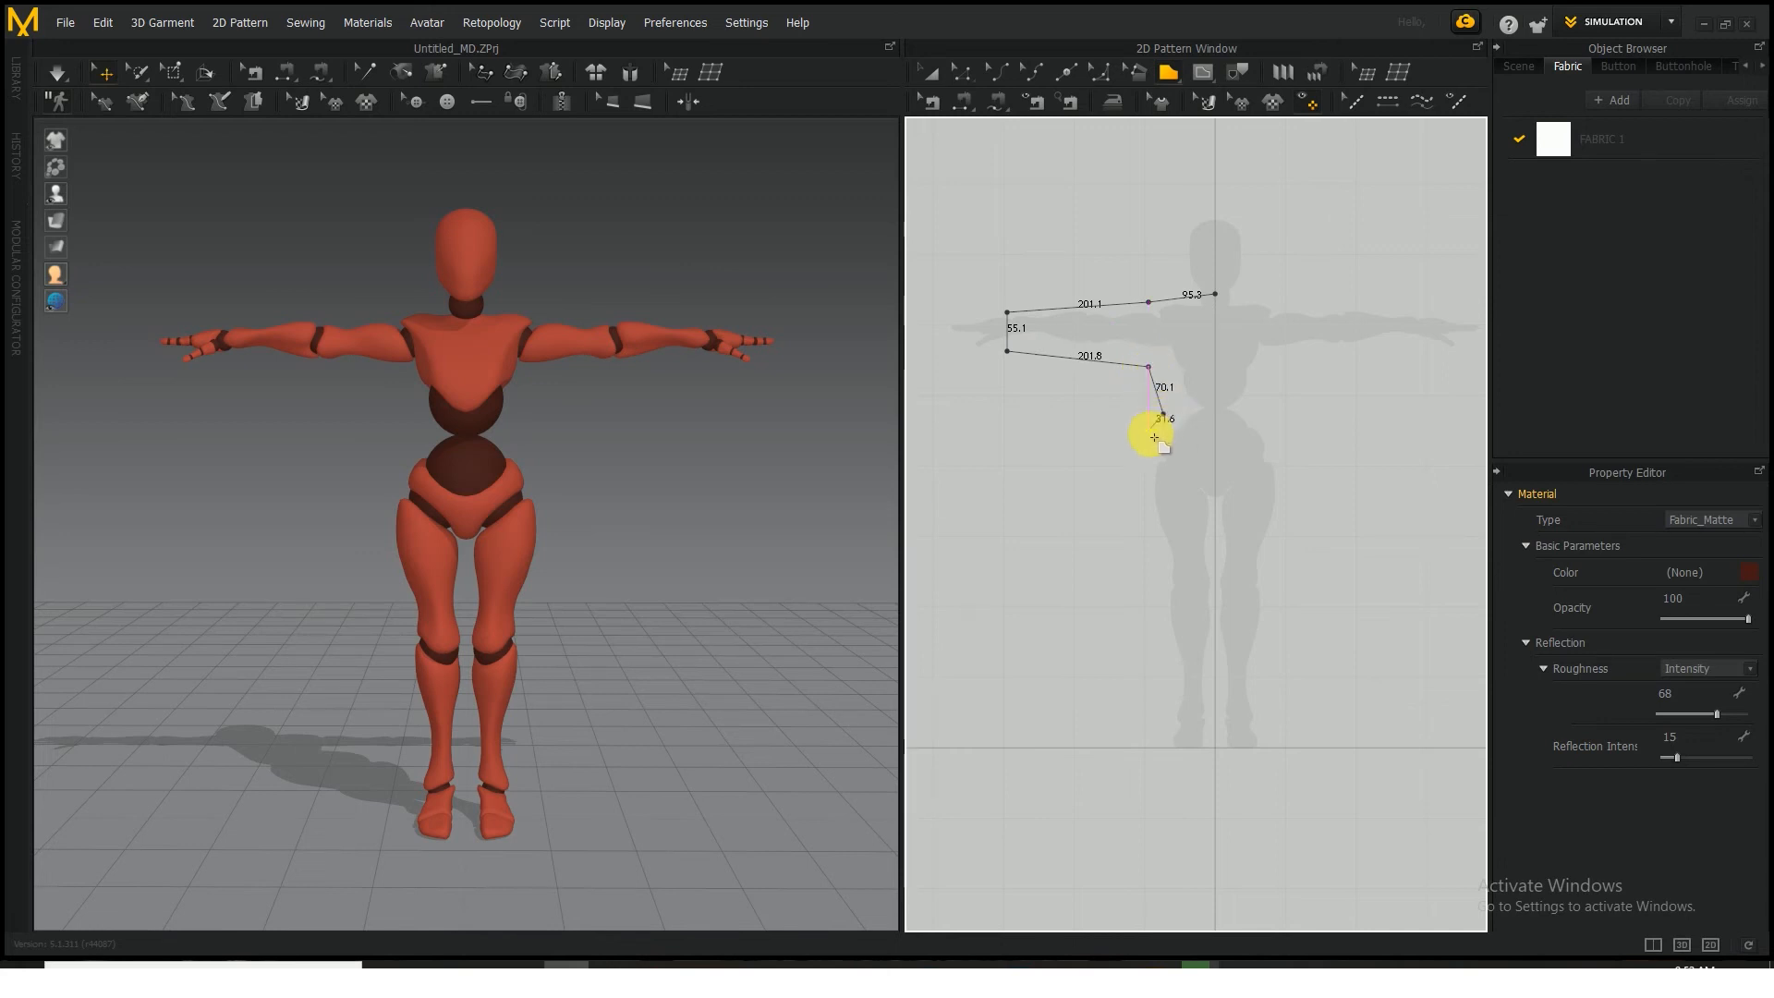
{"action": "left_click", "coordinate": [1135, 509]}
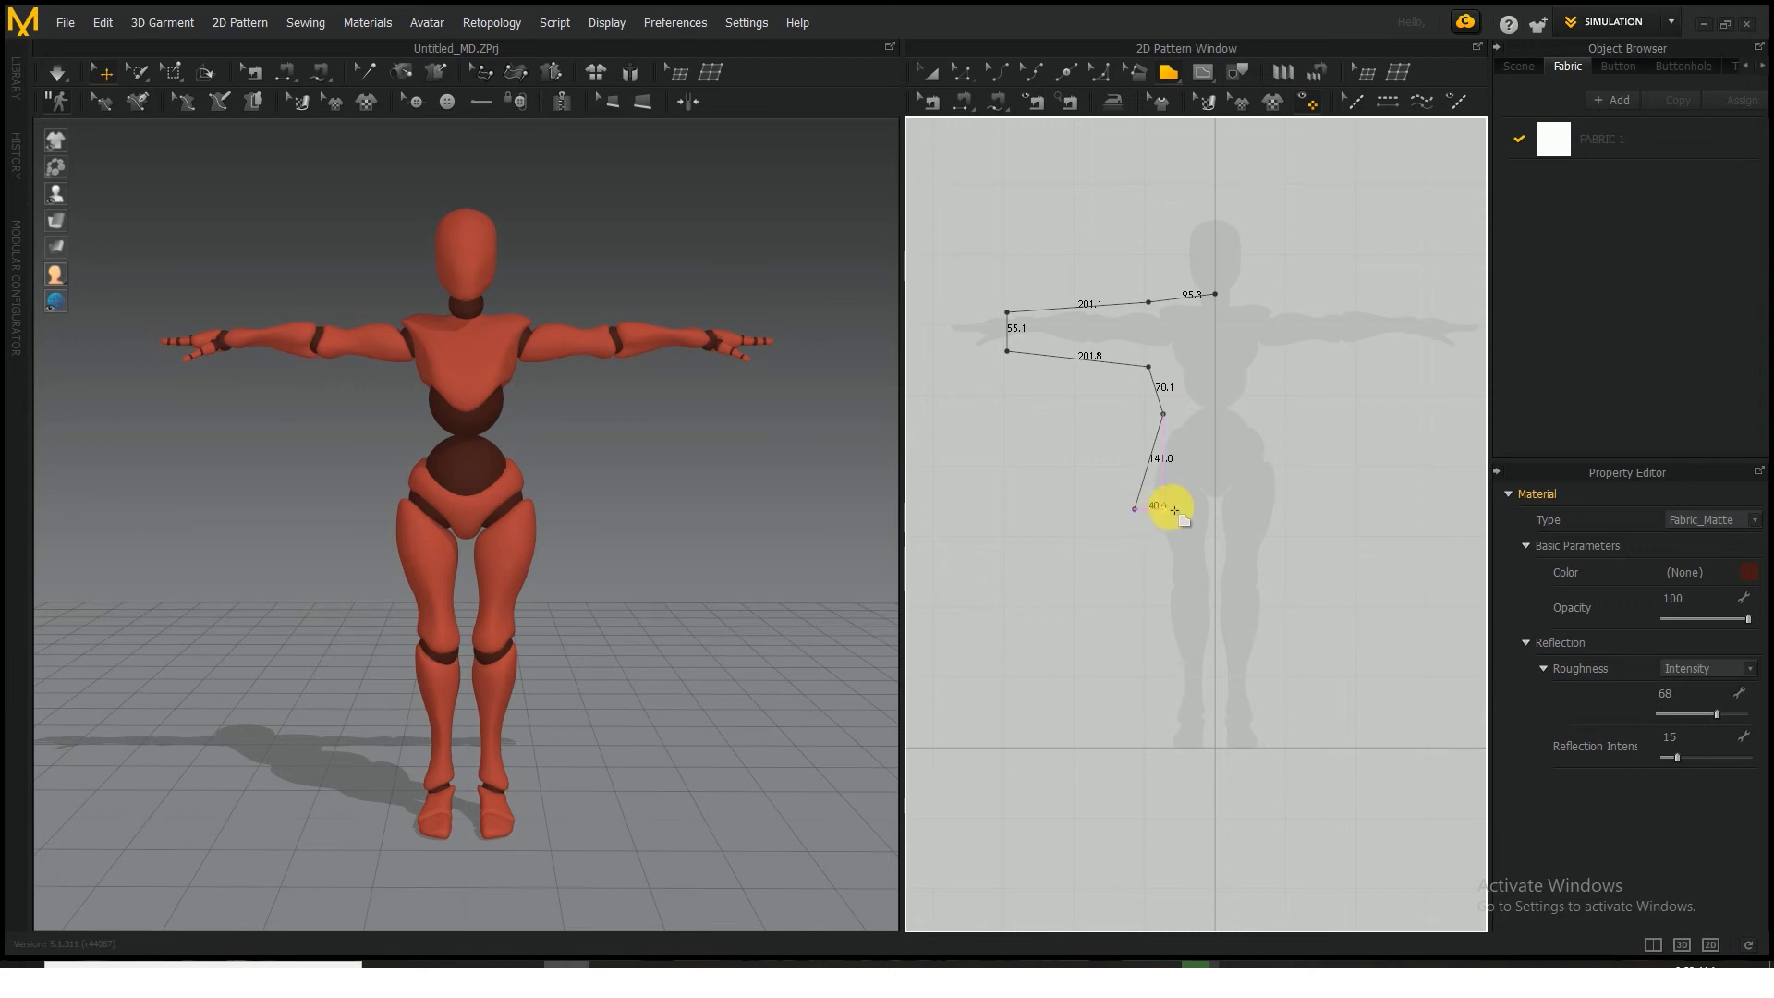
{"action": "left_click", "coordinate": [1220, 509]}
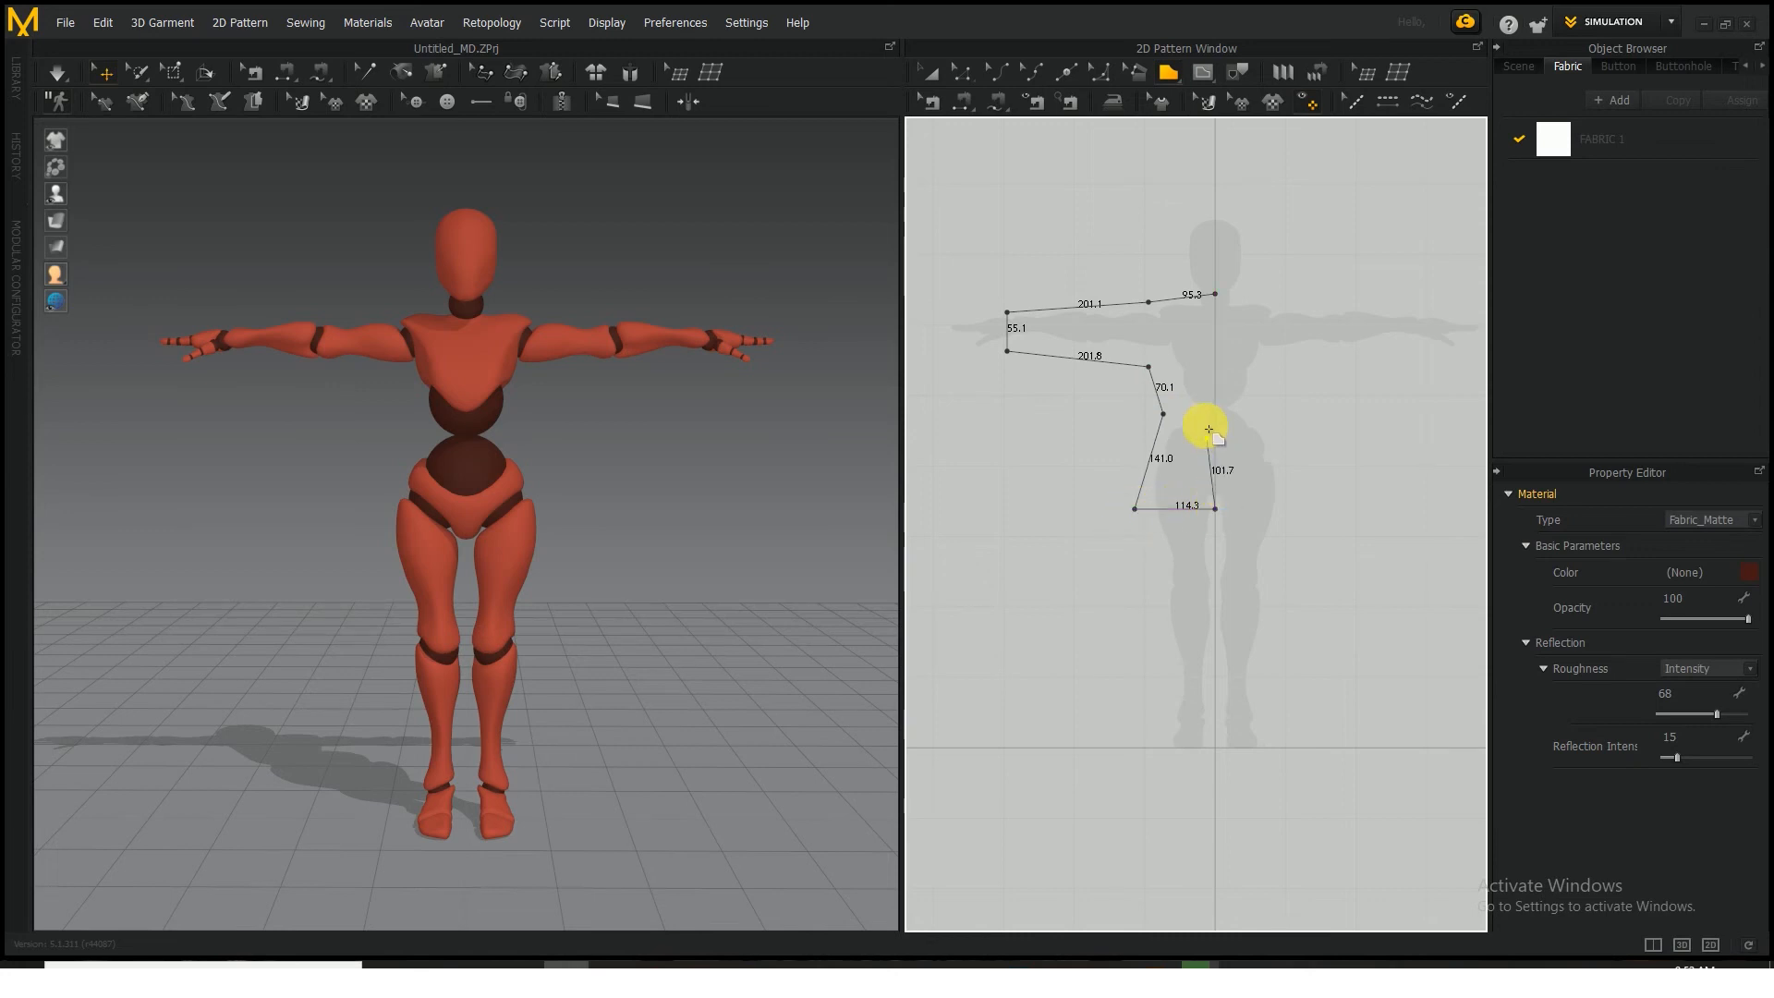
{"action": "left_click", "coordinate": [1218, 295]}
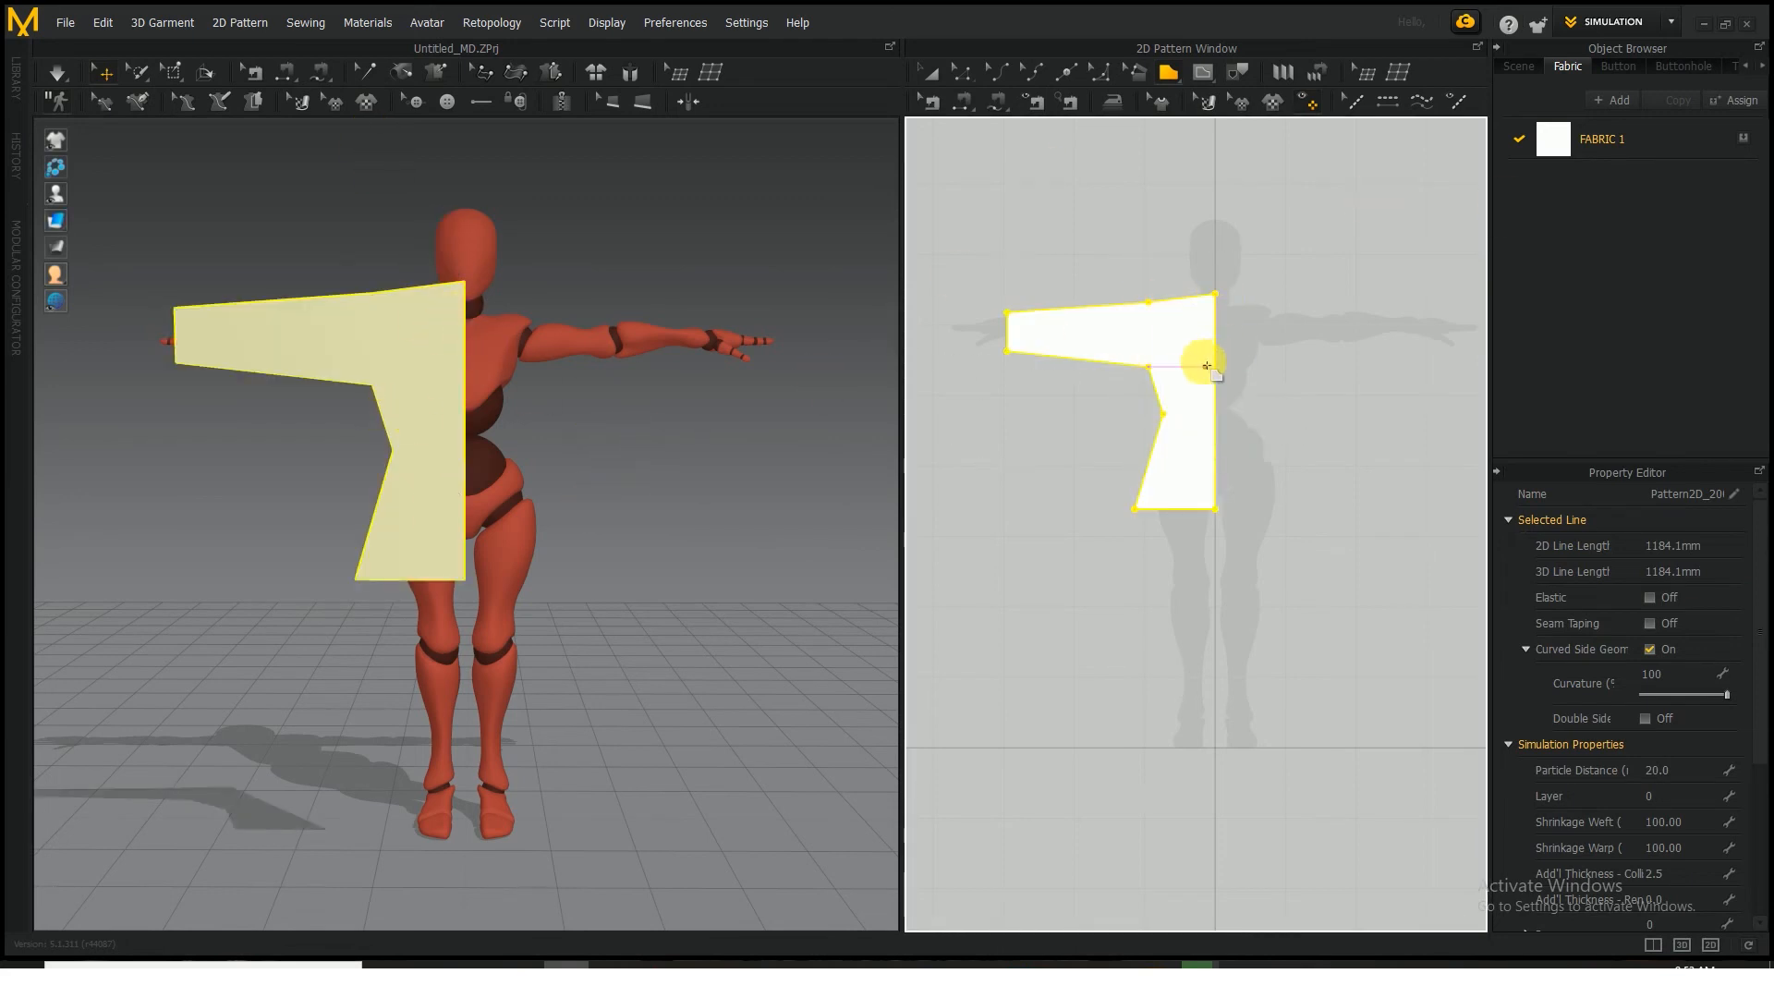
{"action": "left_click", "coordinate": [1053, 75]}
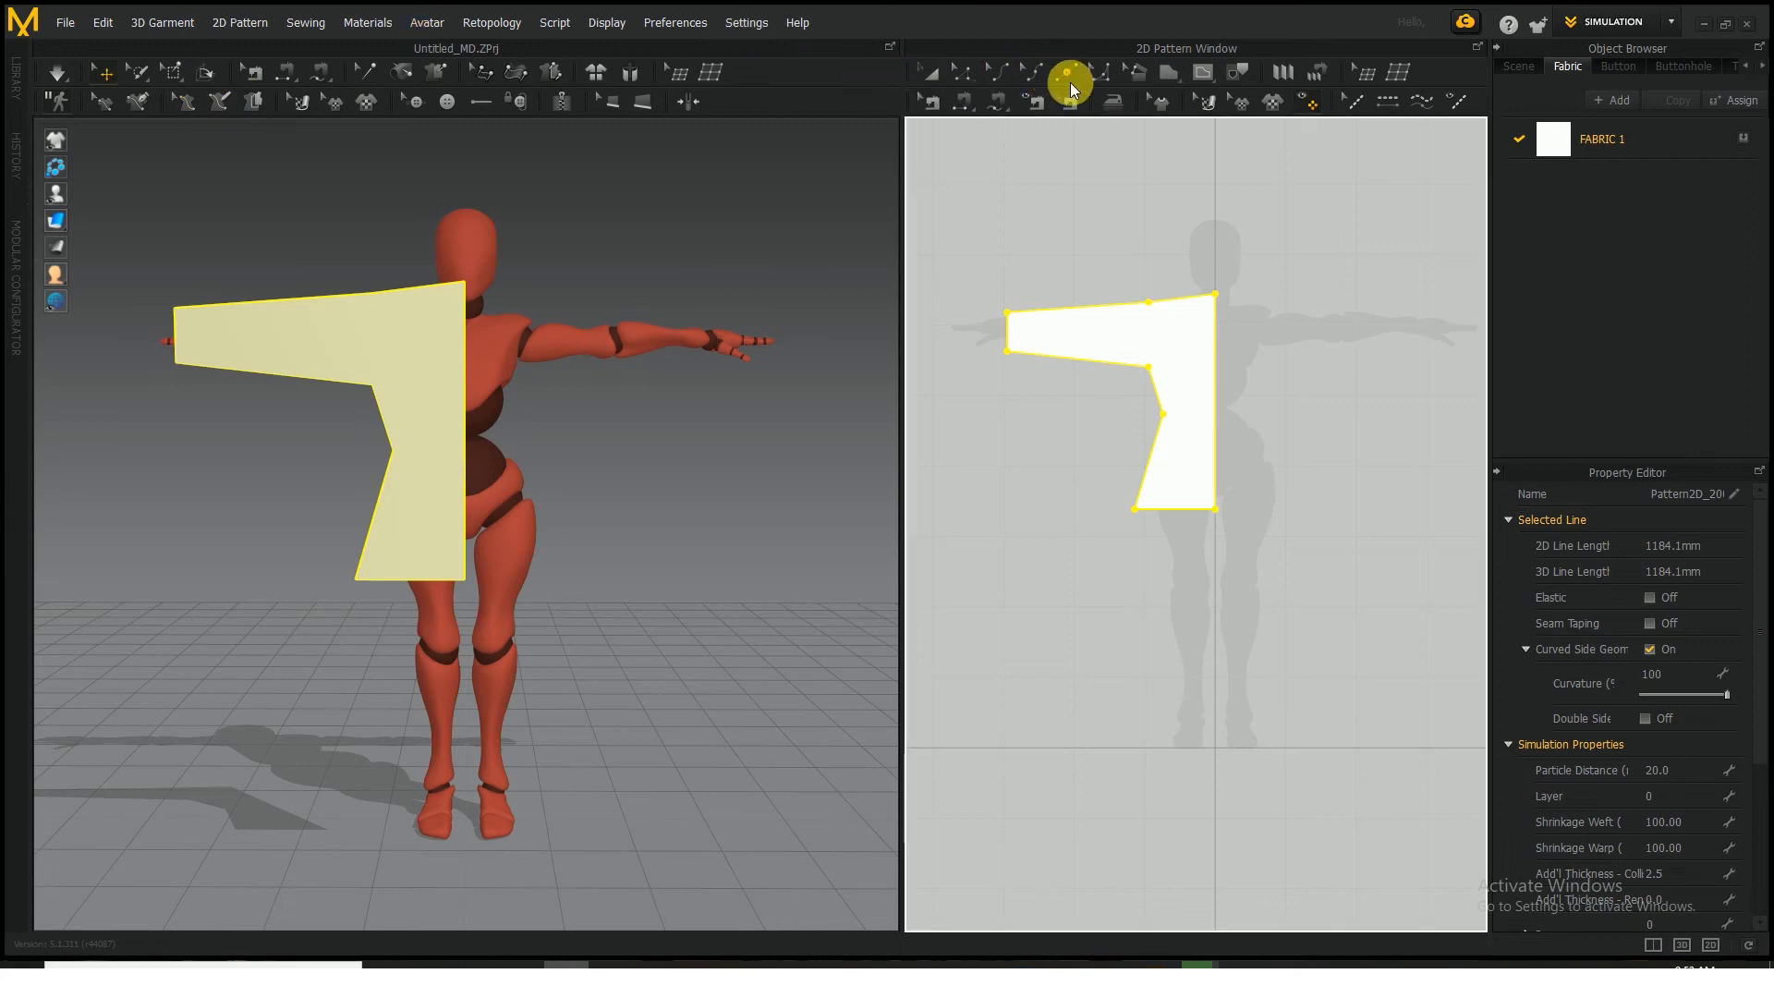
{"action": "left_click", "coordinate": [1216, 297]}
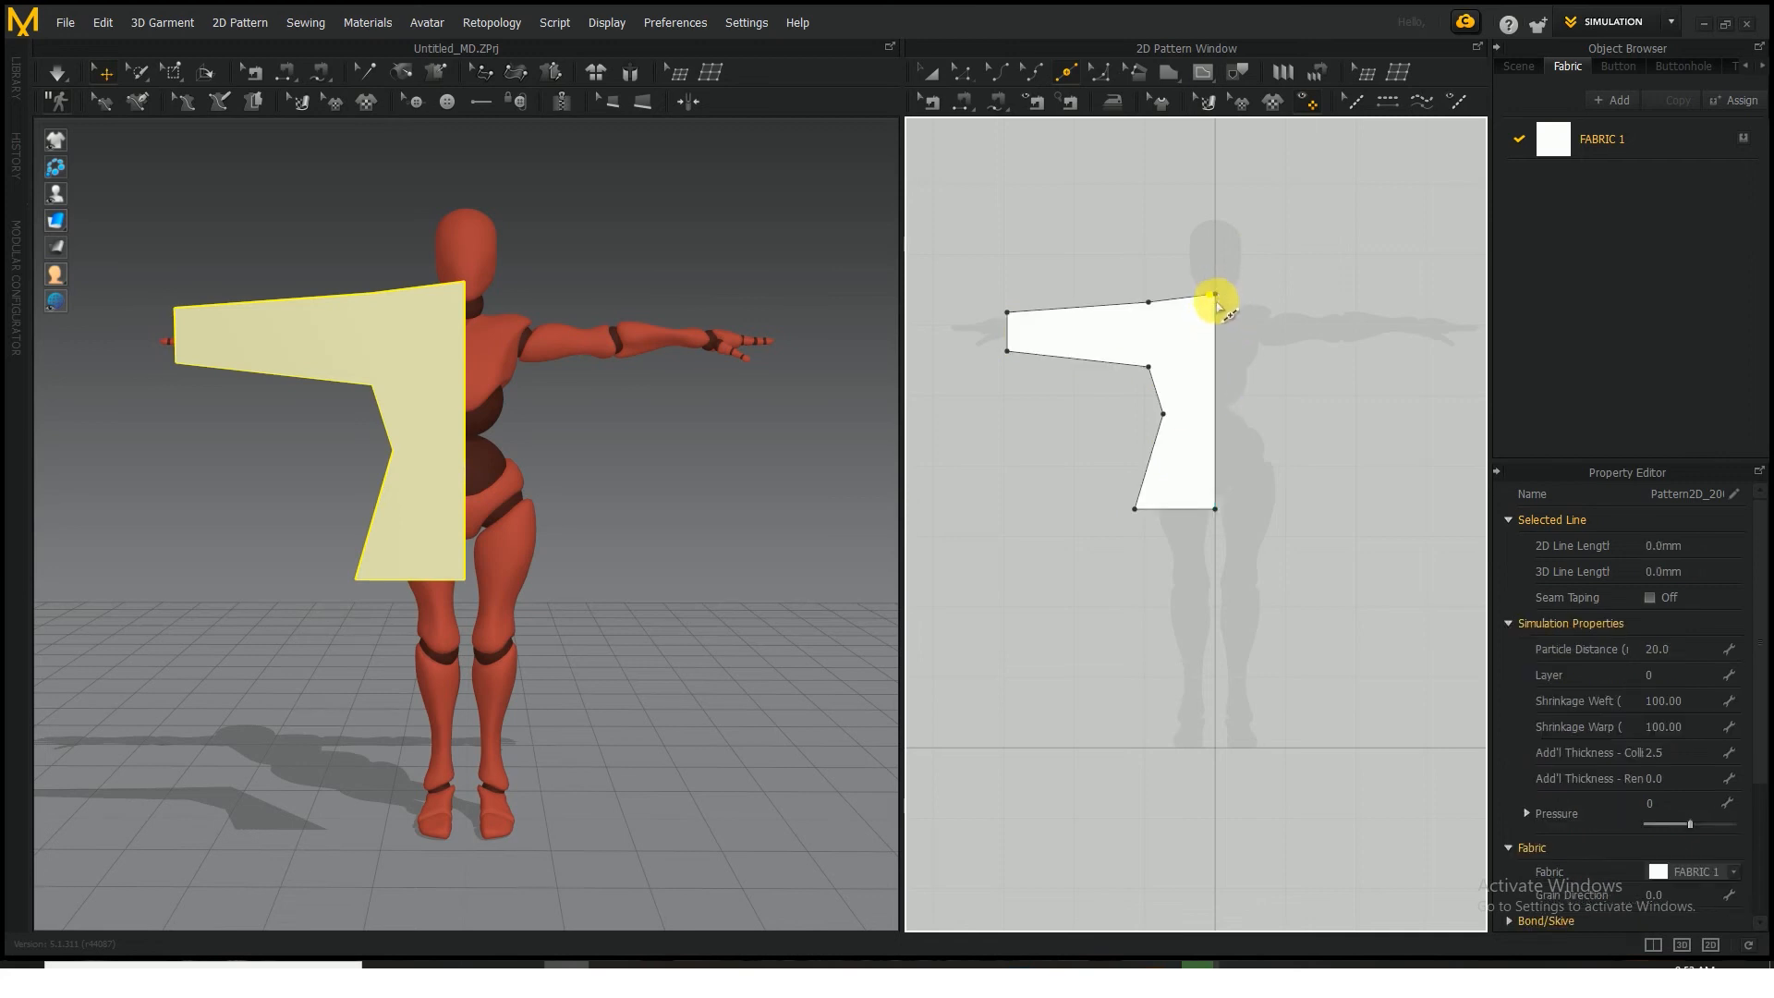
{"action": "key", "text": "ctrl+z"}
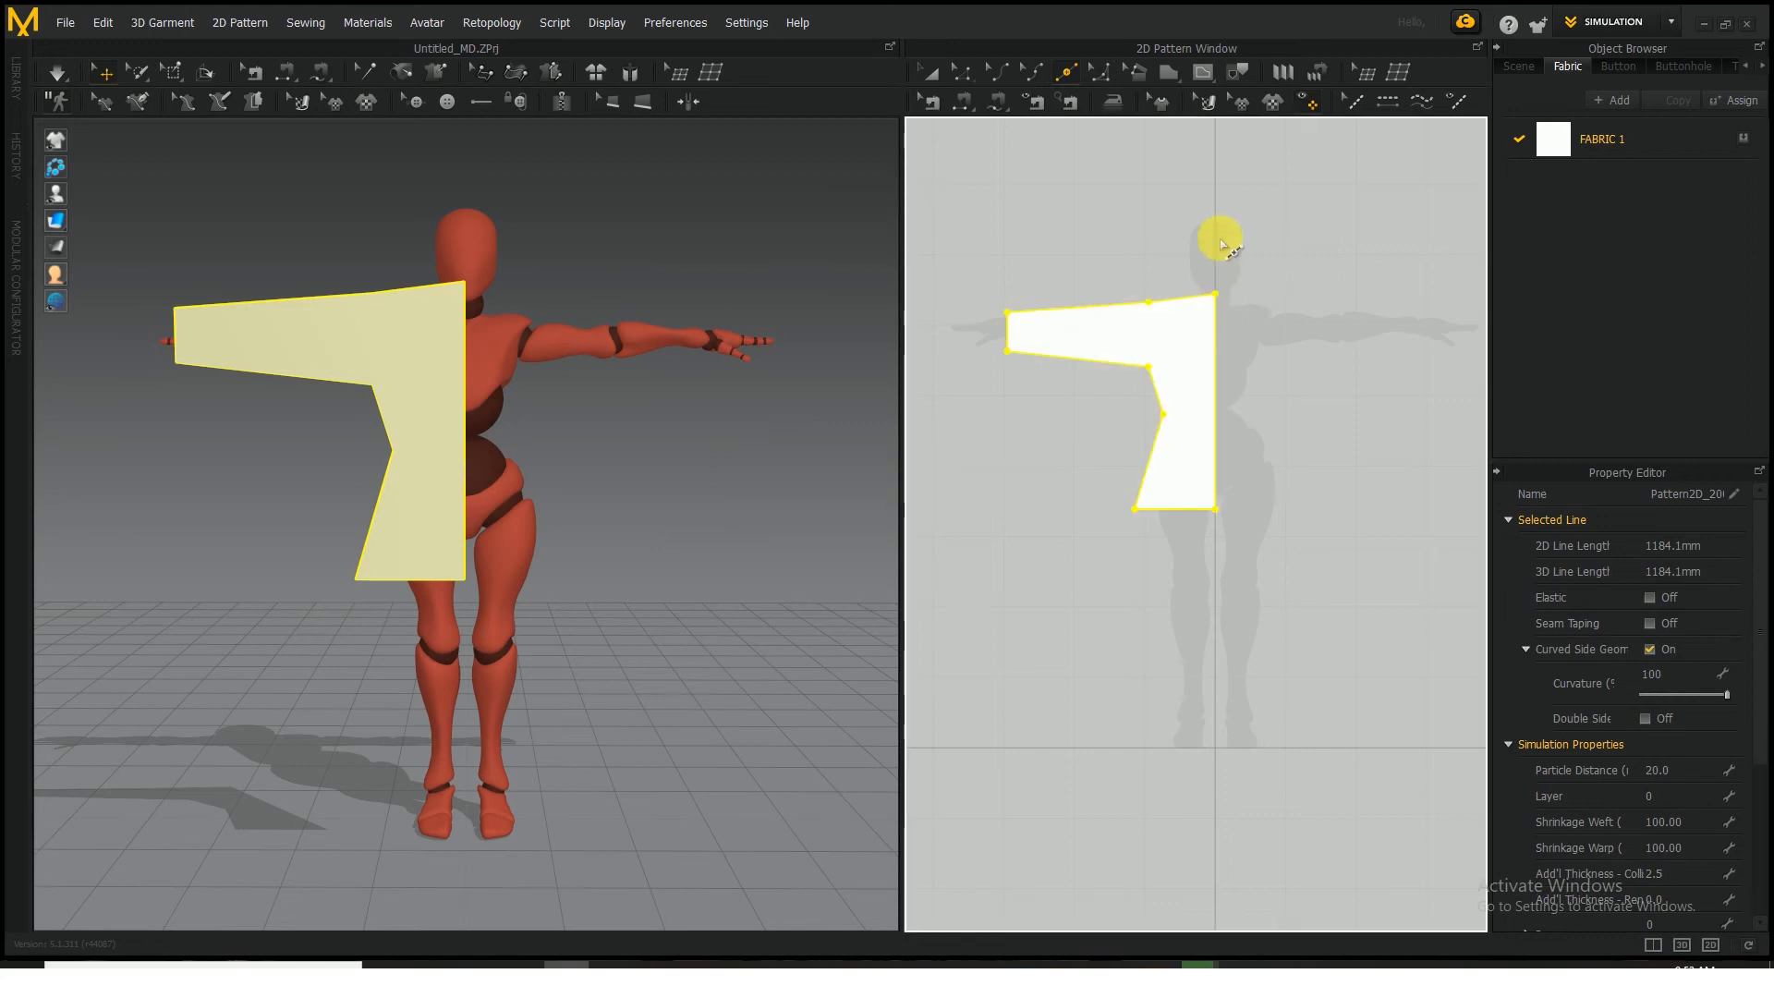
Move the pattern's centre neck point down along the centre line until it is level with the shoulder point
{"action": "left_click", "coordinate": [962, 74]}
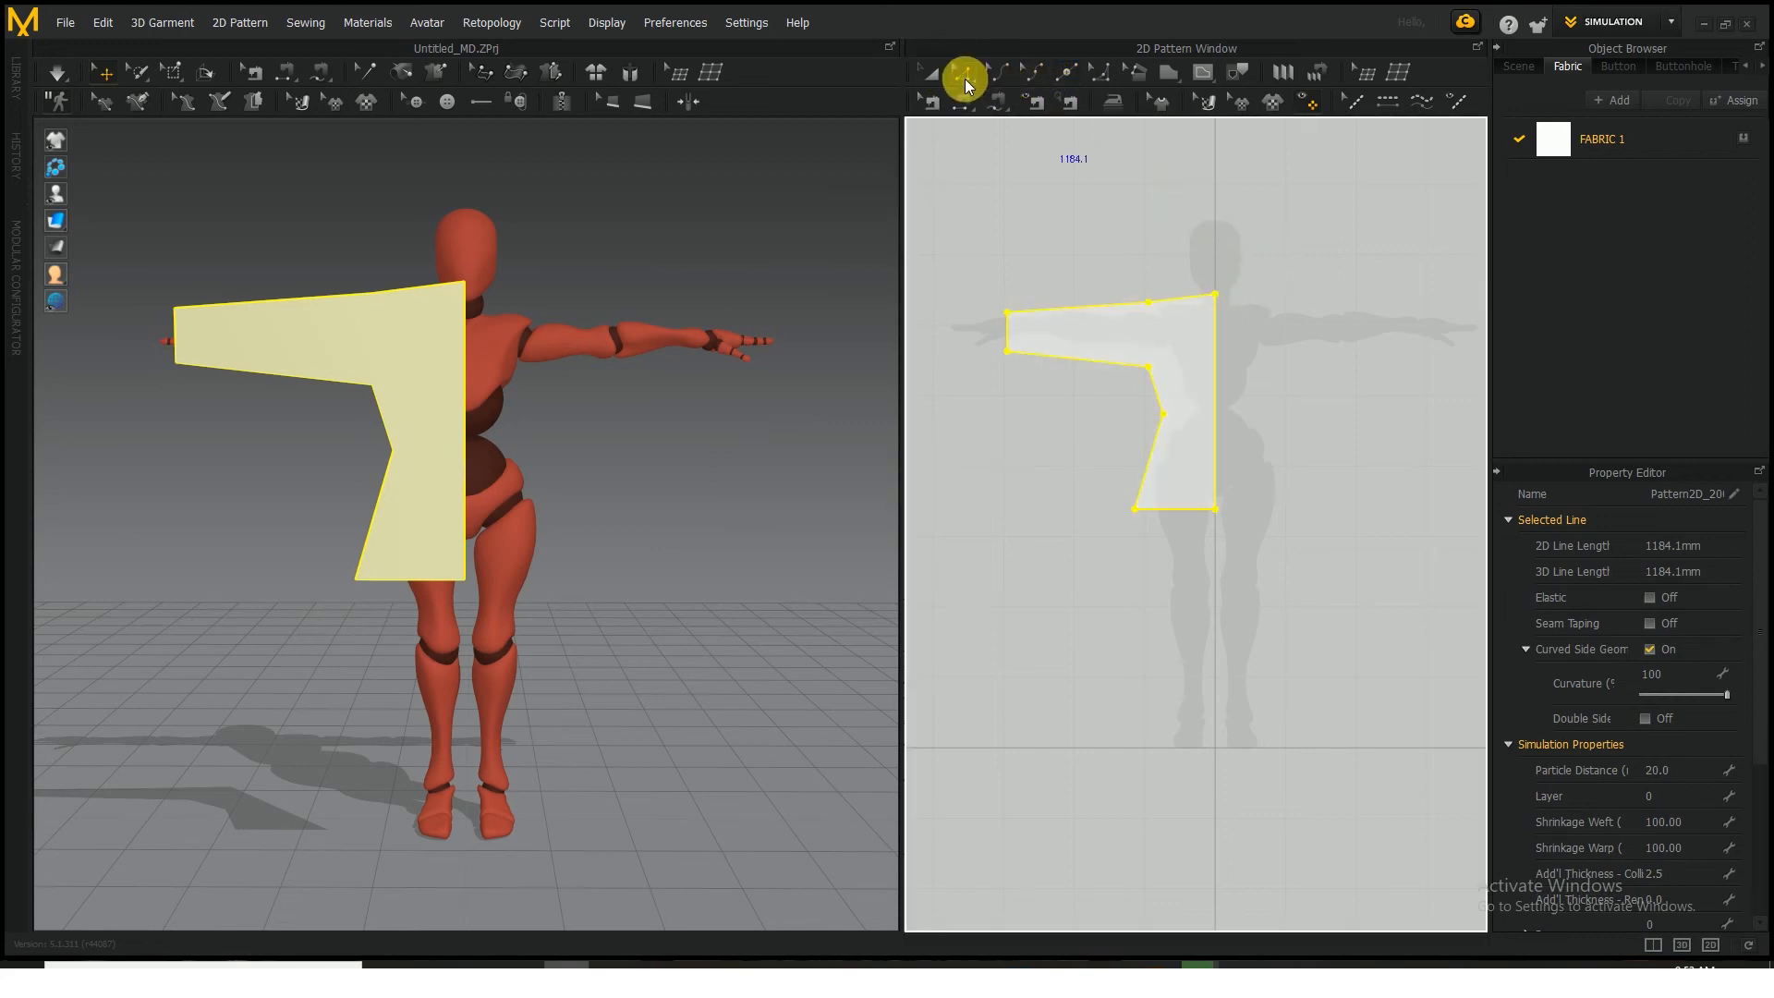
{"action": "left_click", "coordinate": [1216, 300]}
{"action": "left_click_drag", "start_coordinate": [1217, 307], "coordinate": [1195, 311]}
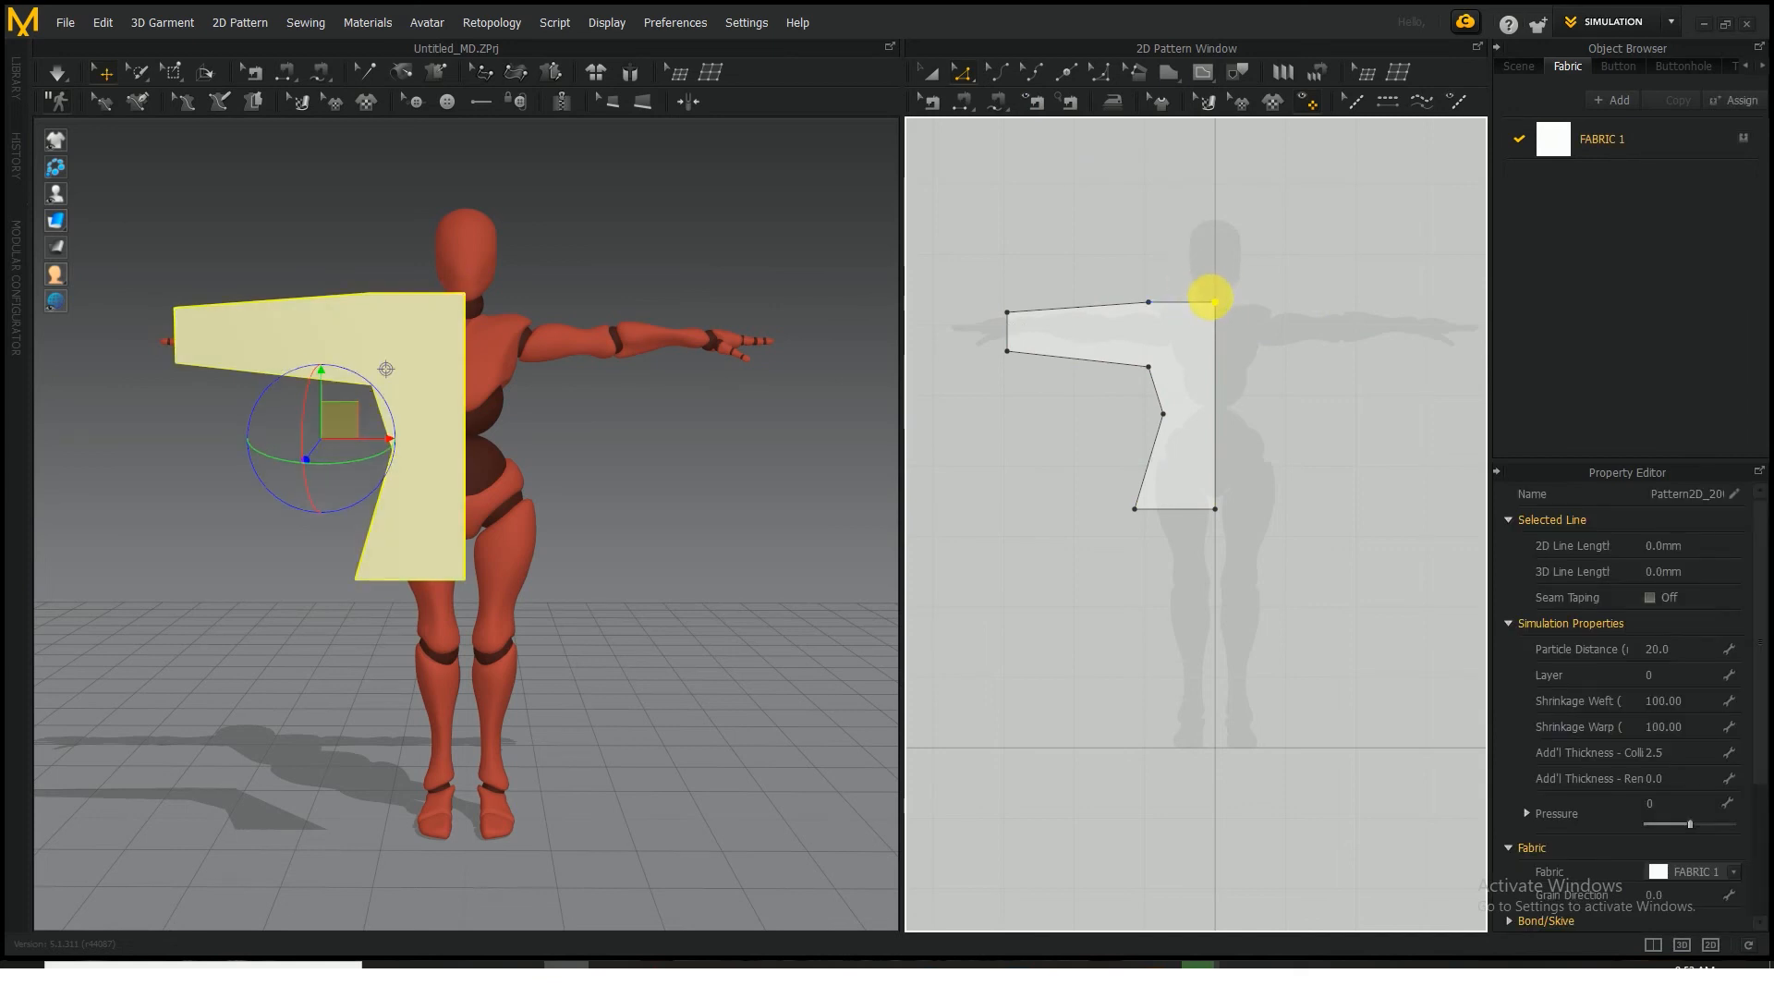
{"action": "left_click", "coordinate": [1064, 74]}
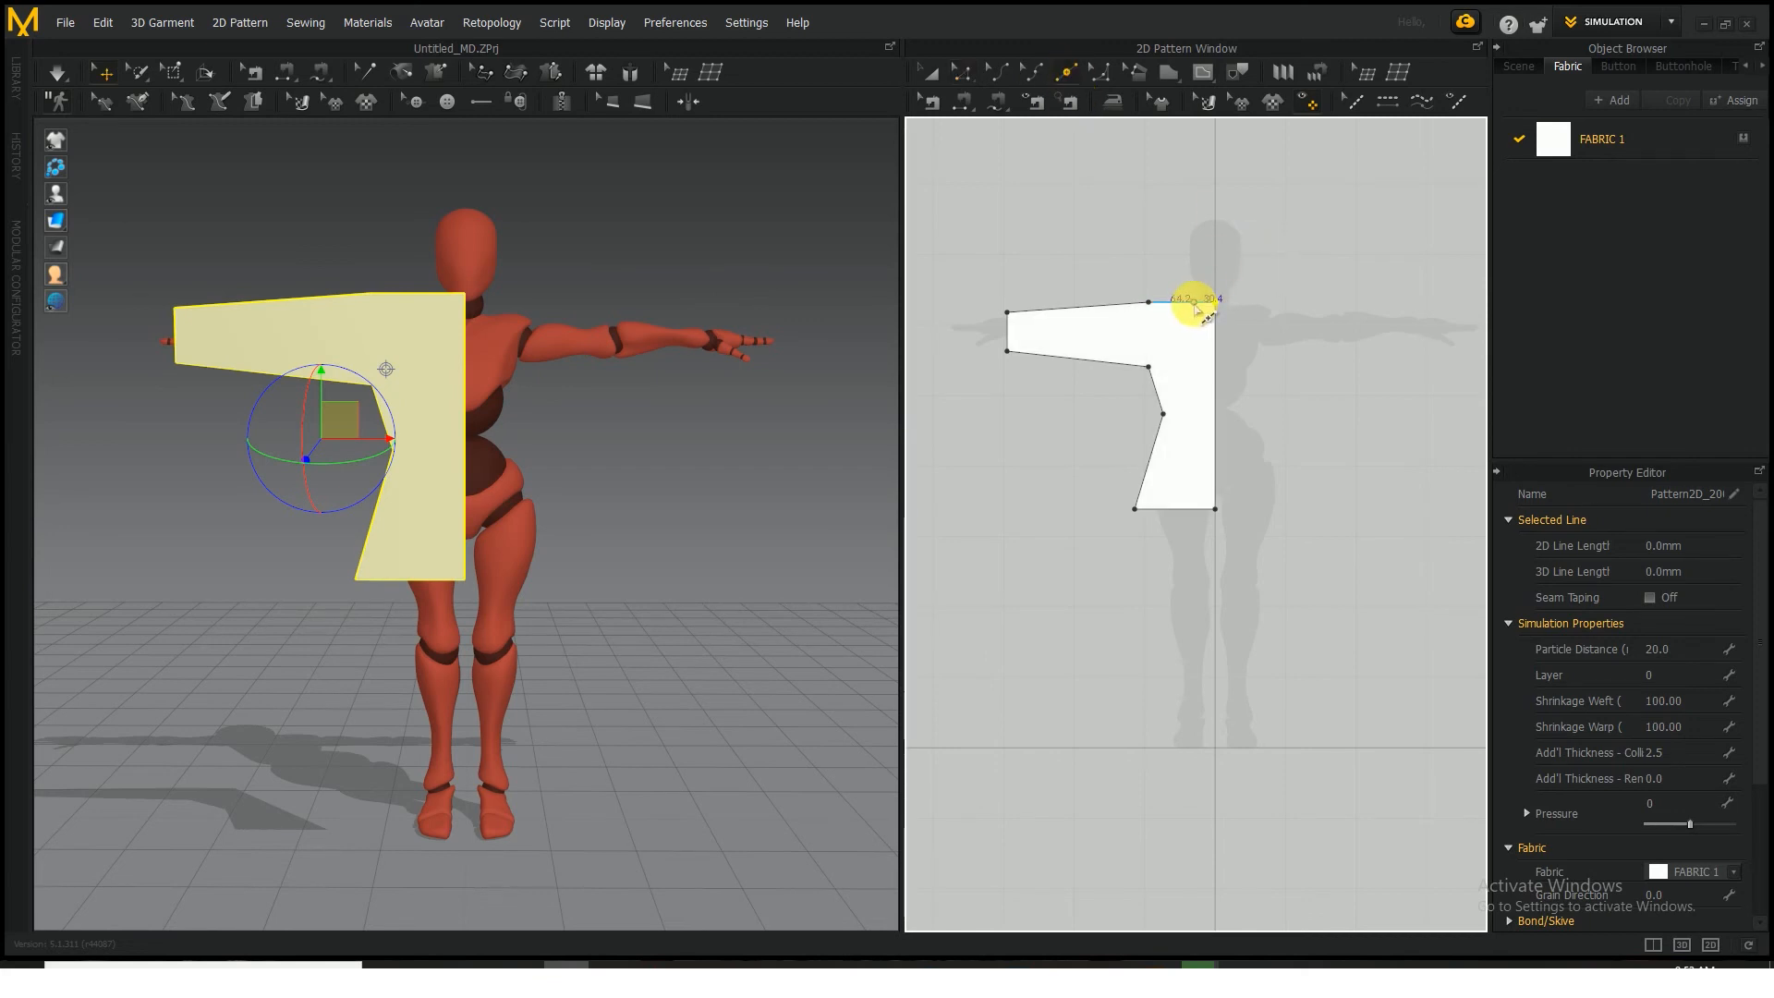
{"action": "left_click", "coordinate": [1194, 302]}
{"action": "left_click", "coordinate": [1036, 102]}
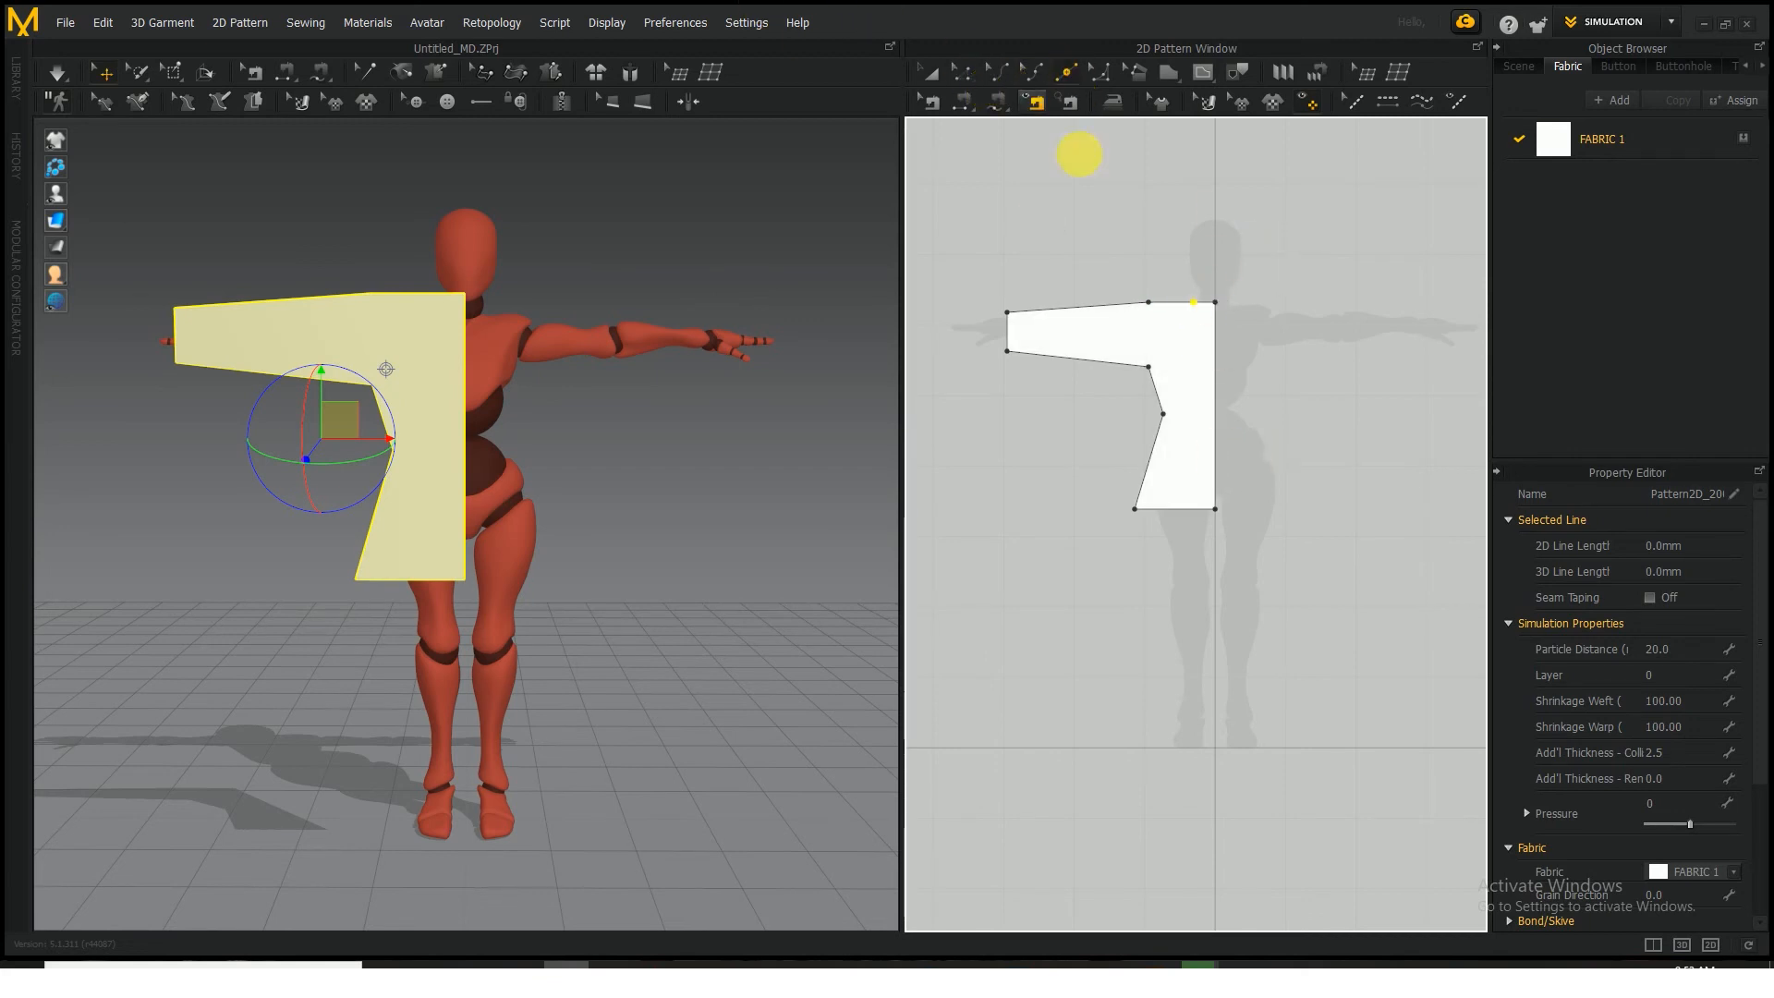
{"action": "left_click", "coordinate": [1215, 303]}
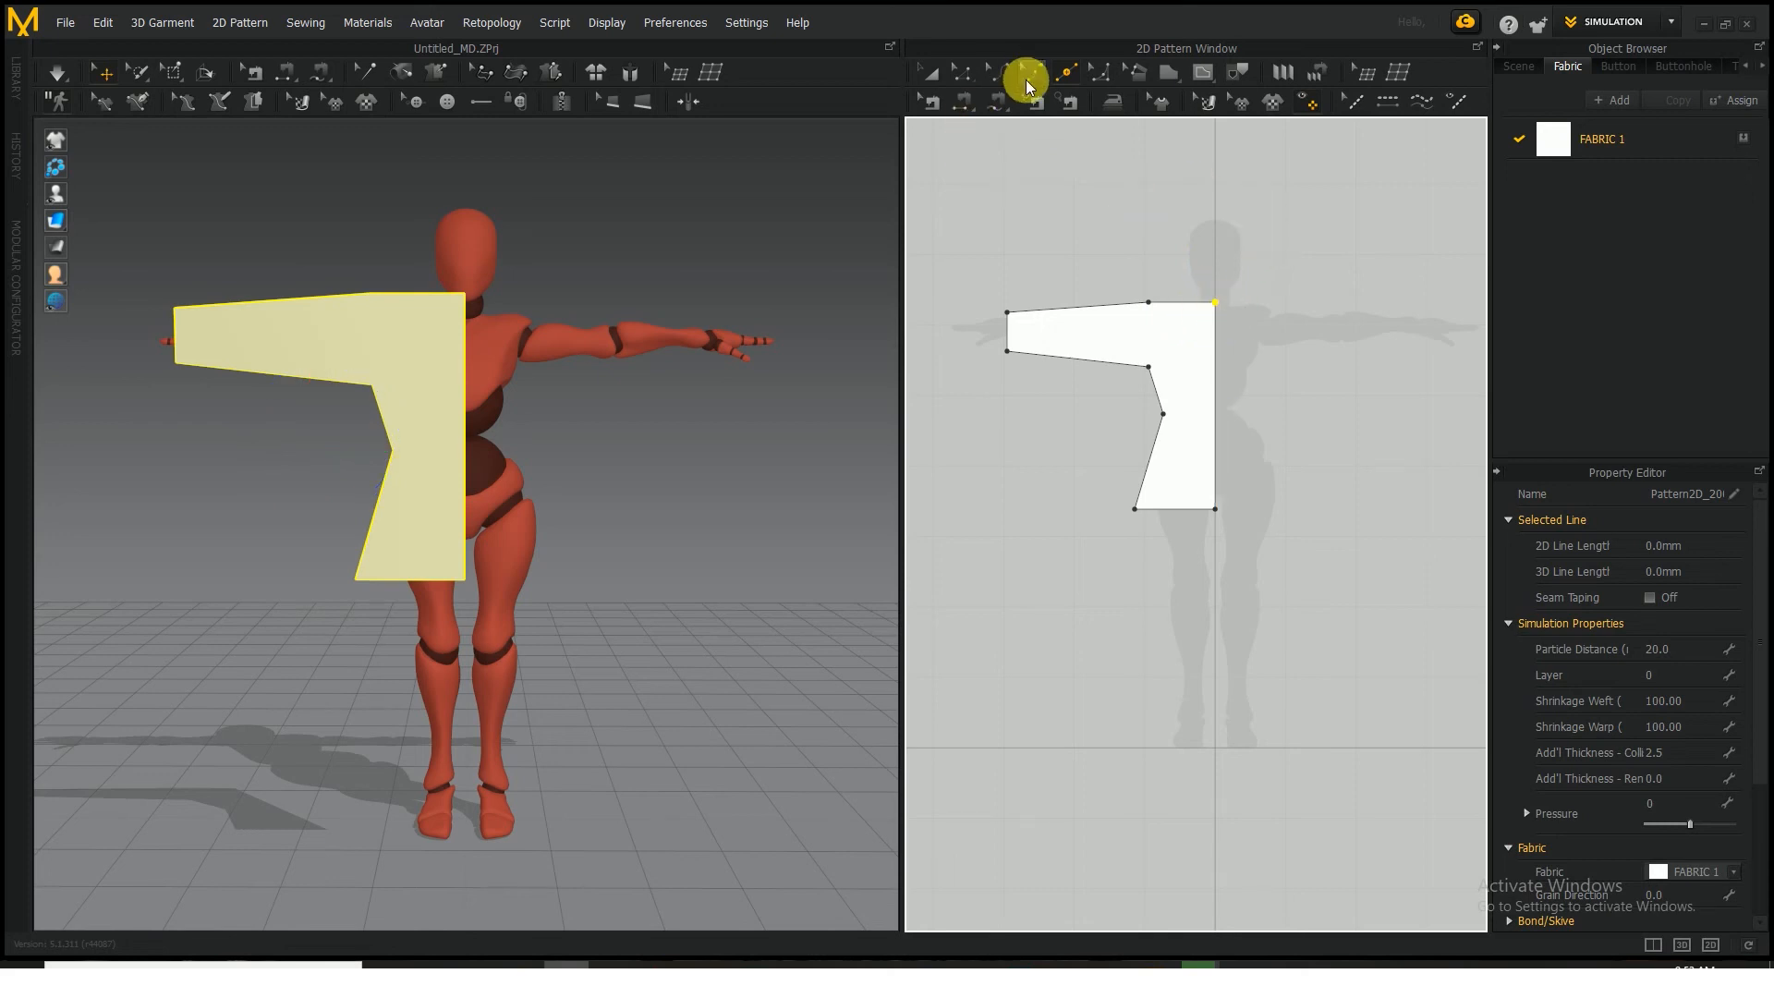
Move the half-tunic pattern piece in 3D closer to the front of the avatar's body
{"action": "left_click", "coordinate": [932, 74]}
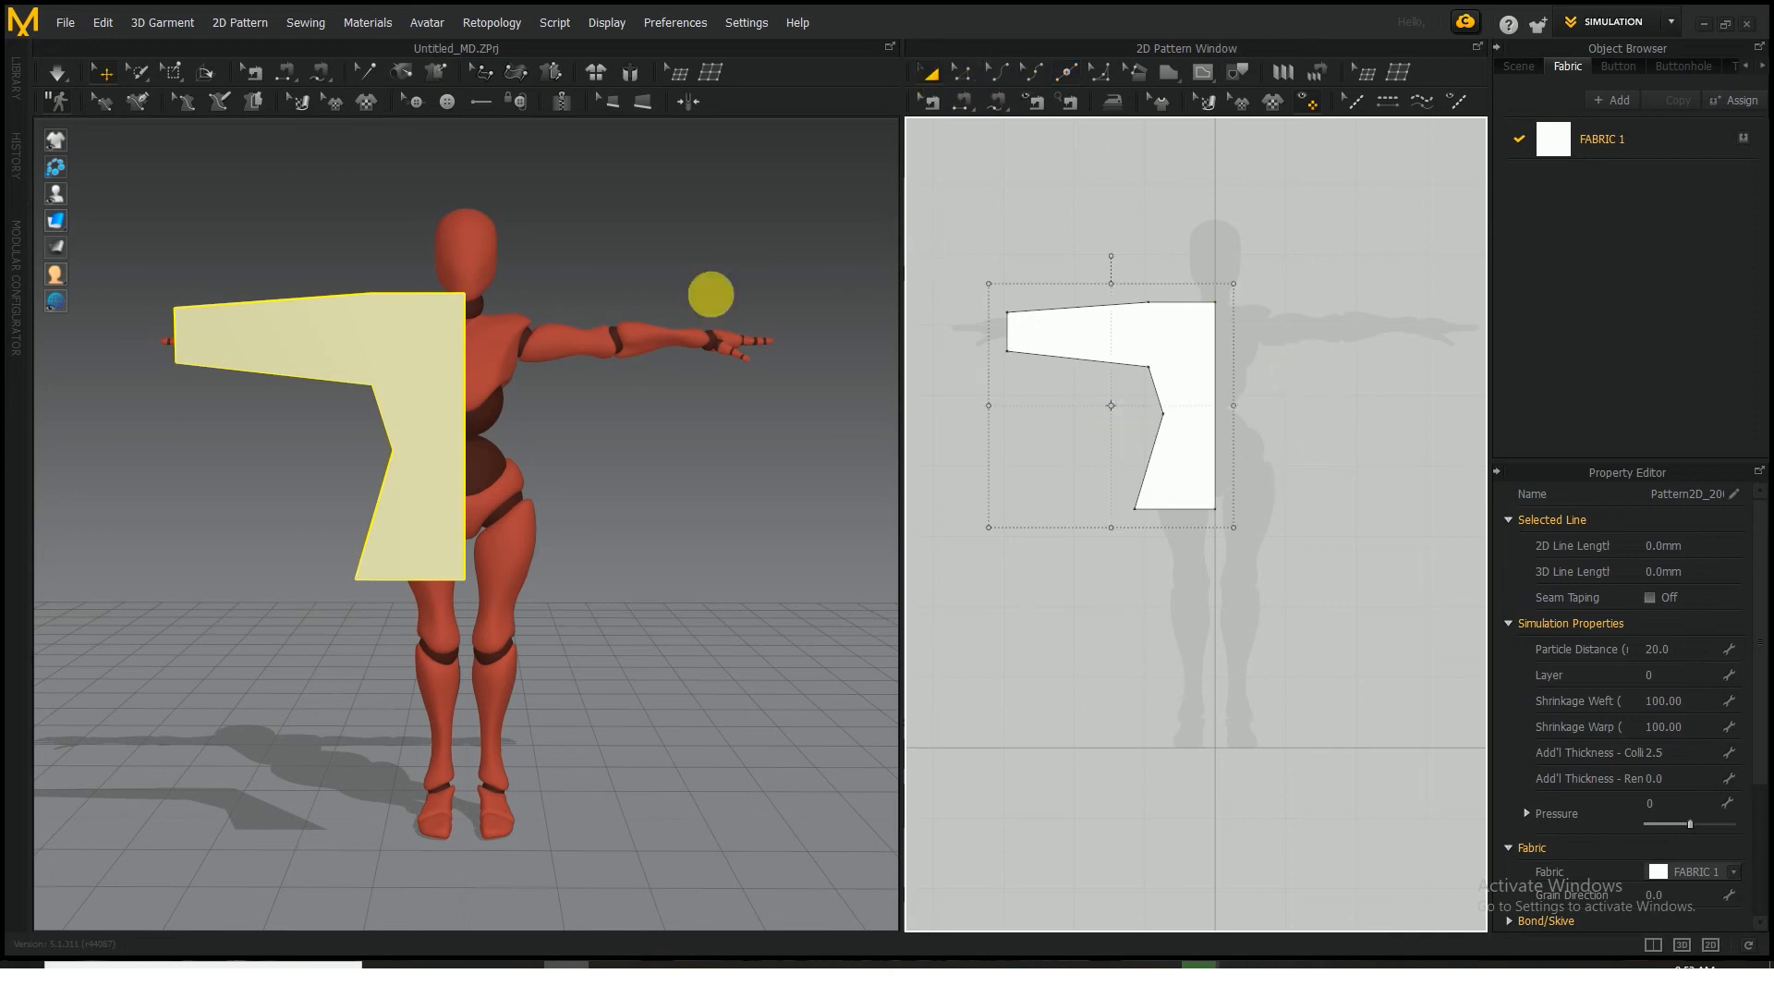
{"action": "left_click", "coordinate": [817, 399]}
{"action": "right_click_drag", "start_coordinate": [793, 409], "coordinate": [573, 426]}
{"action": "middle_click_drag", "start_coordinate": [573, 426], "coordinate": [623, 397]}
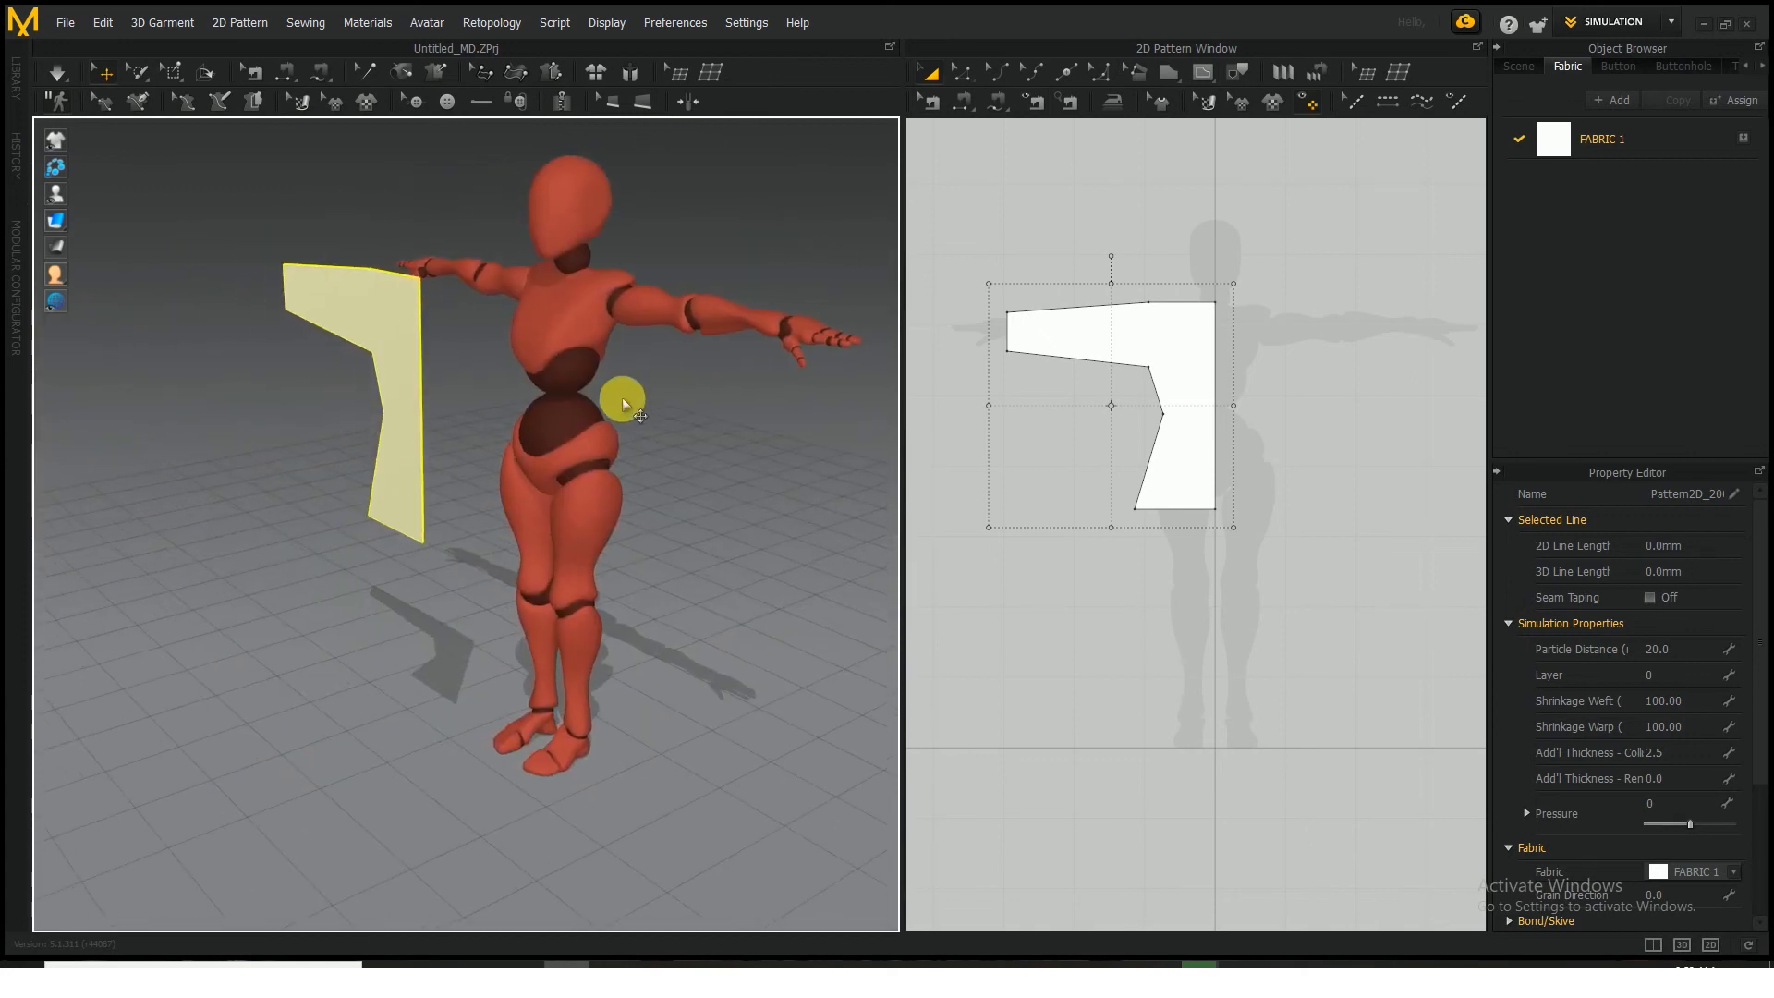
{"action": "left_click", "coordinate": [599, 429]}
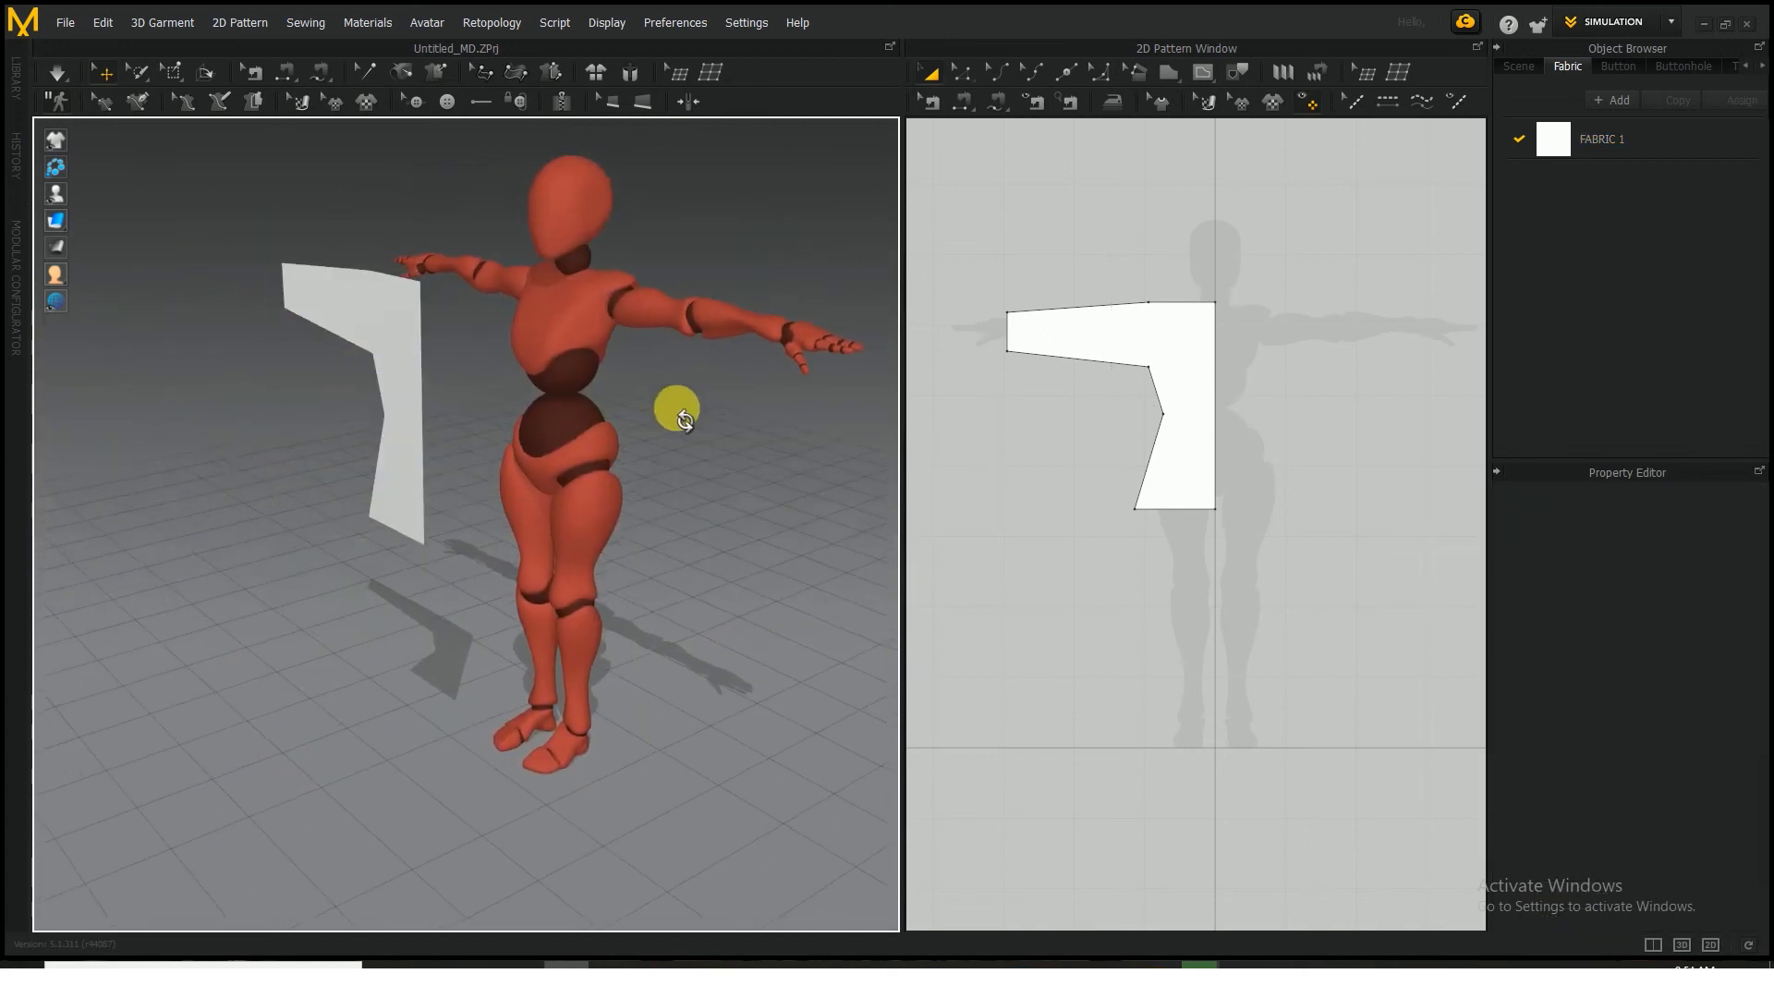
{"action": "right_click_drag", "start_coordinate": [677, 404], "coordinate": [939, 380]}
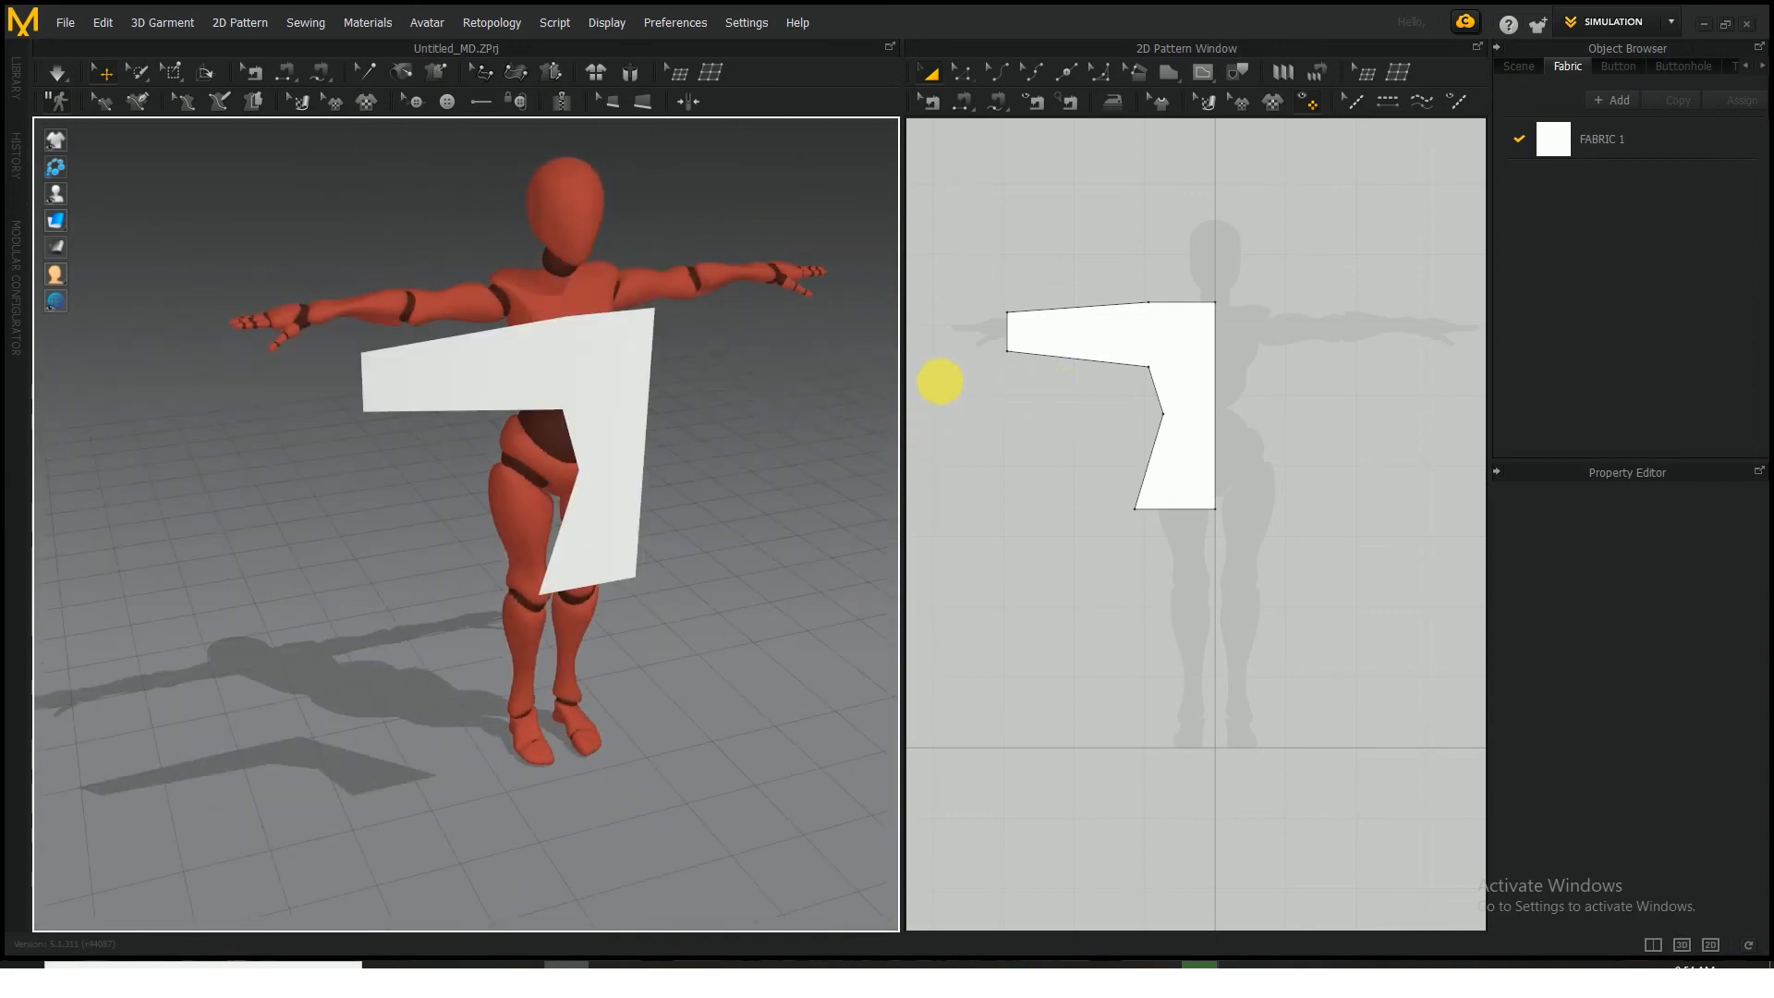
{"action": "left_click", "coordinate": [650, 375]}
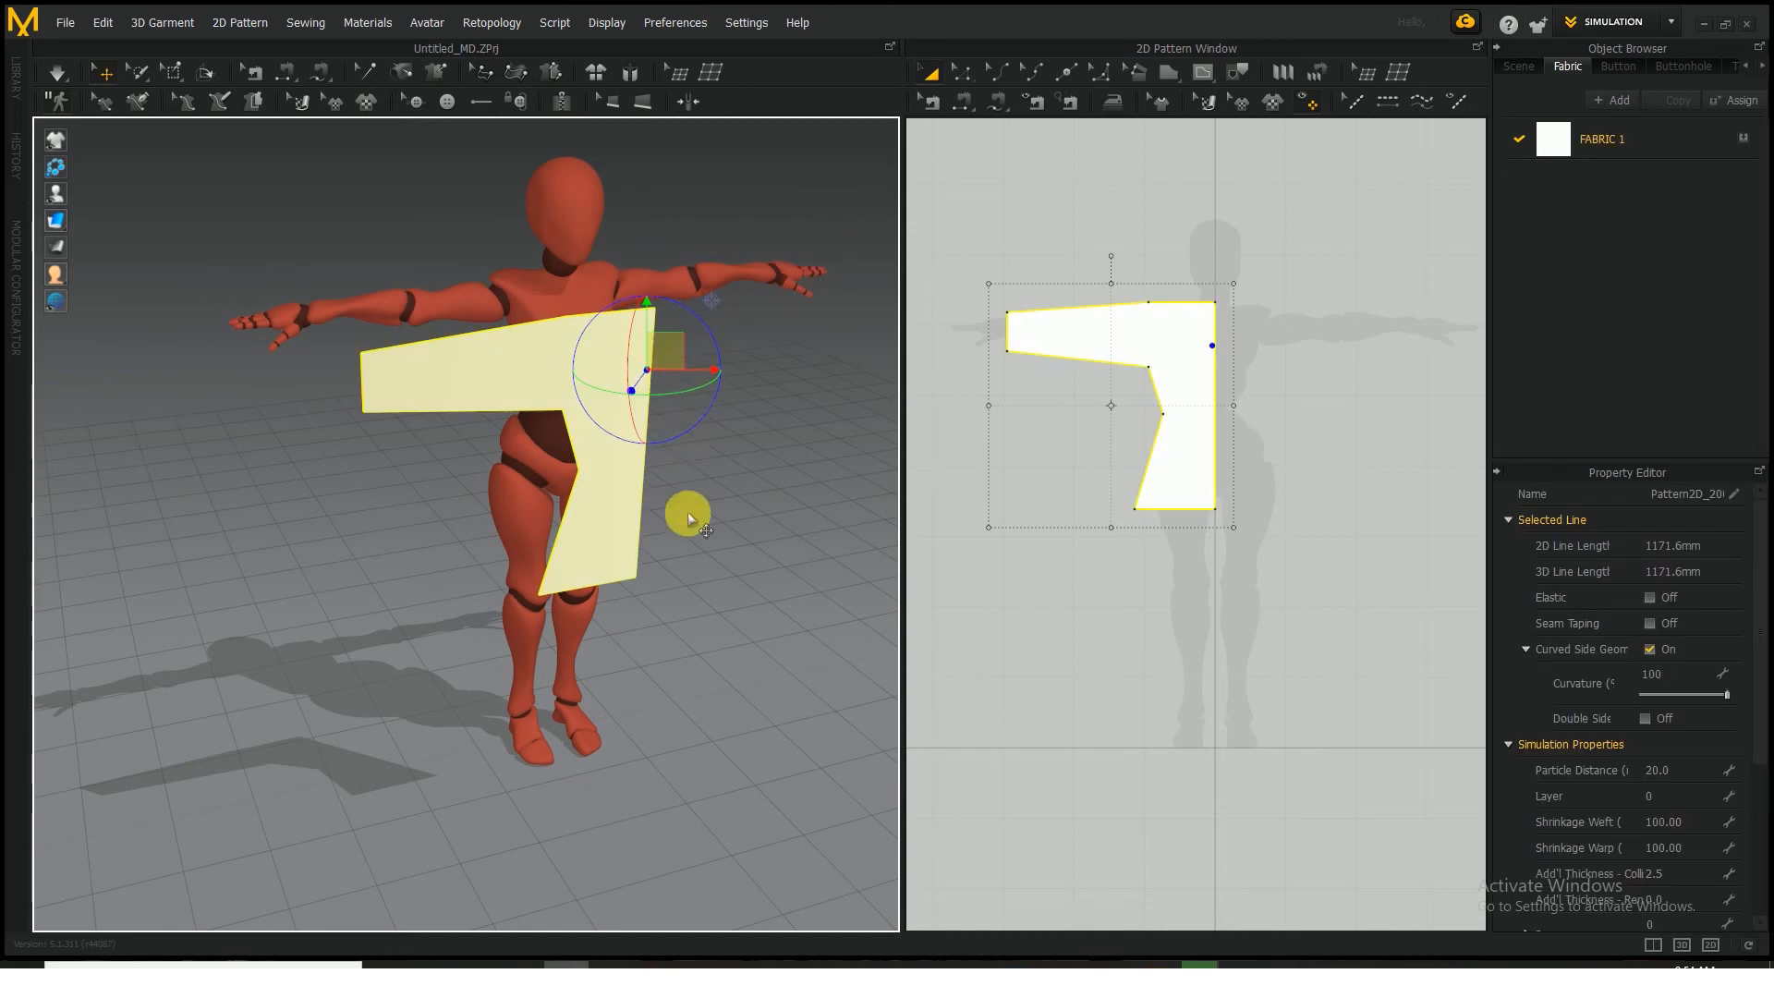
{"action": "right_click_drag", "start_coordinate": [685, 507], "coordinate": [793, 525]}
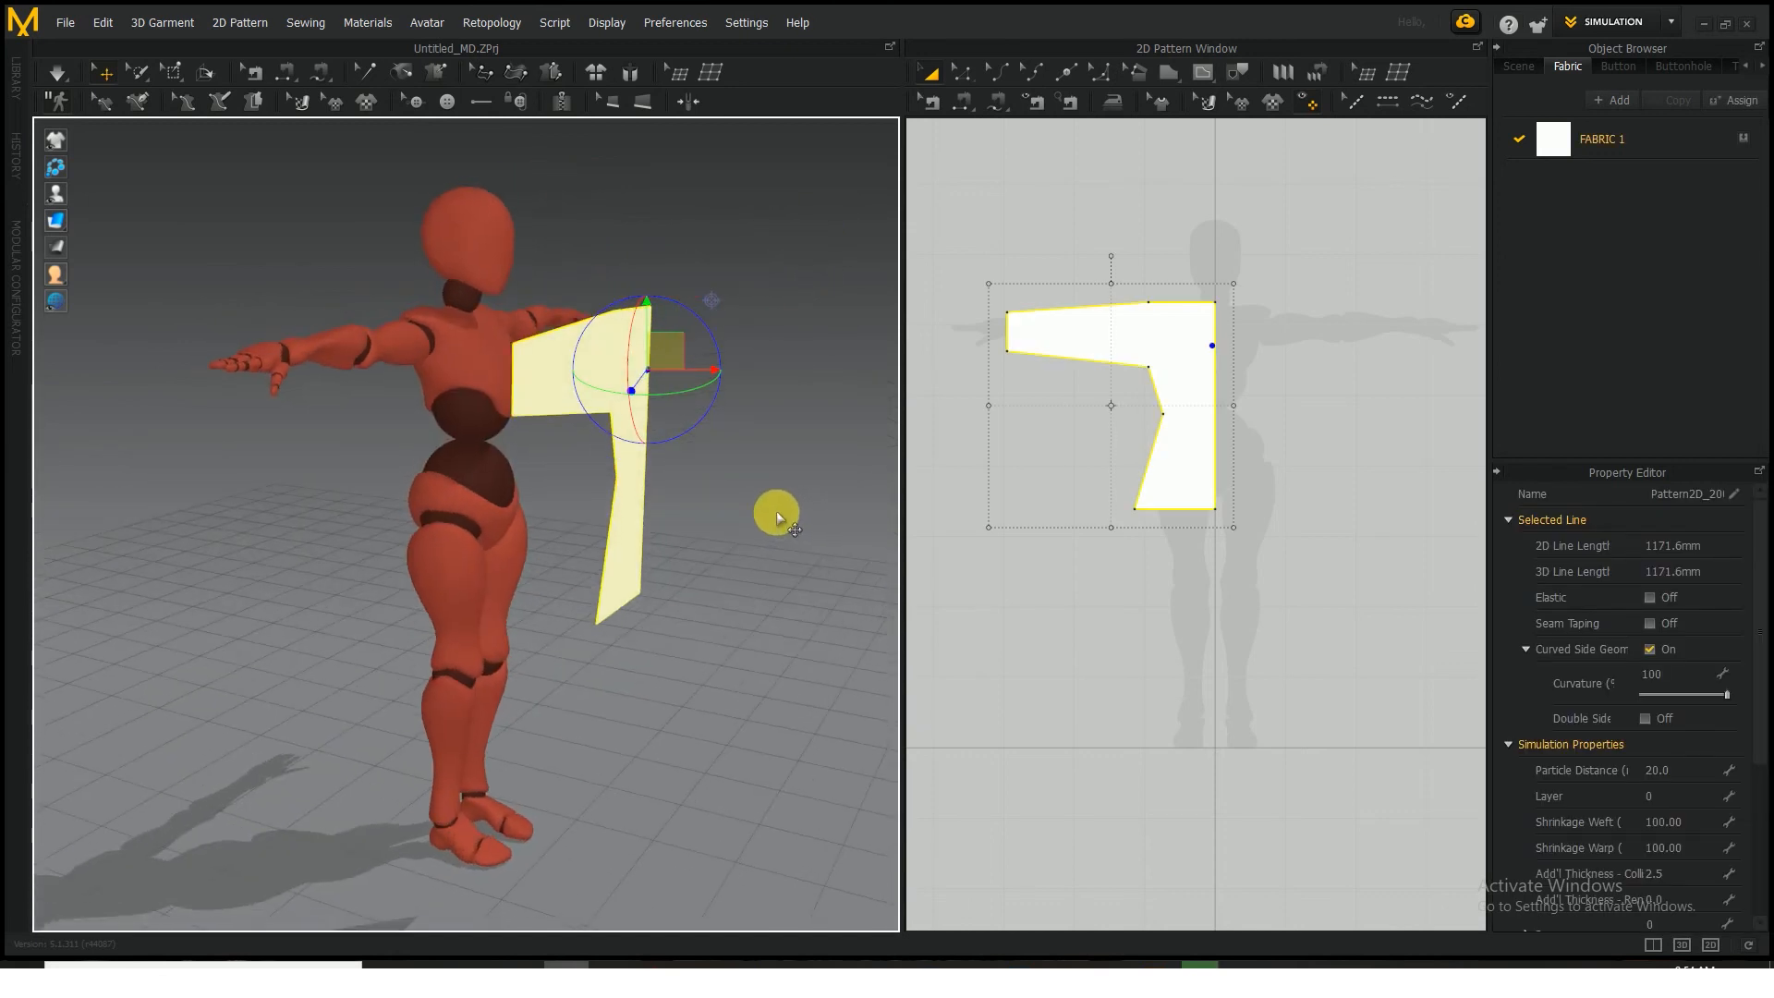
{"action": "key", "text": "3"}
{"action": "key", "text": "4"}
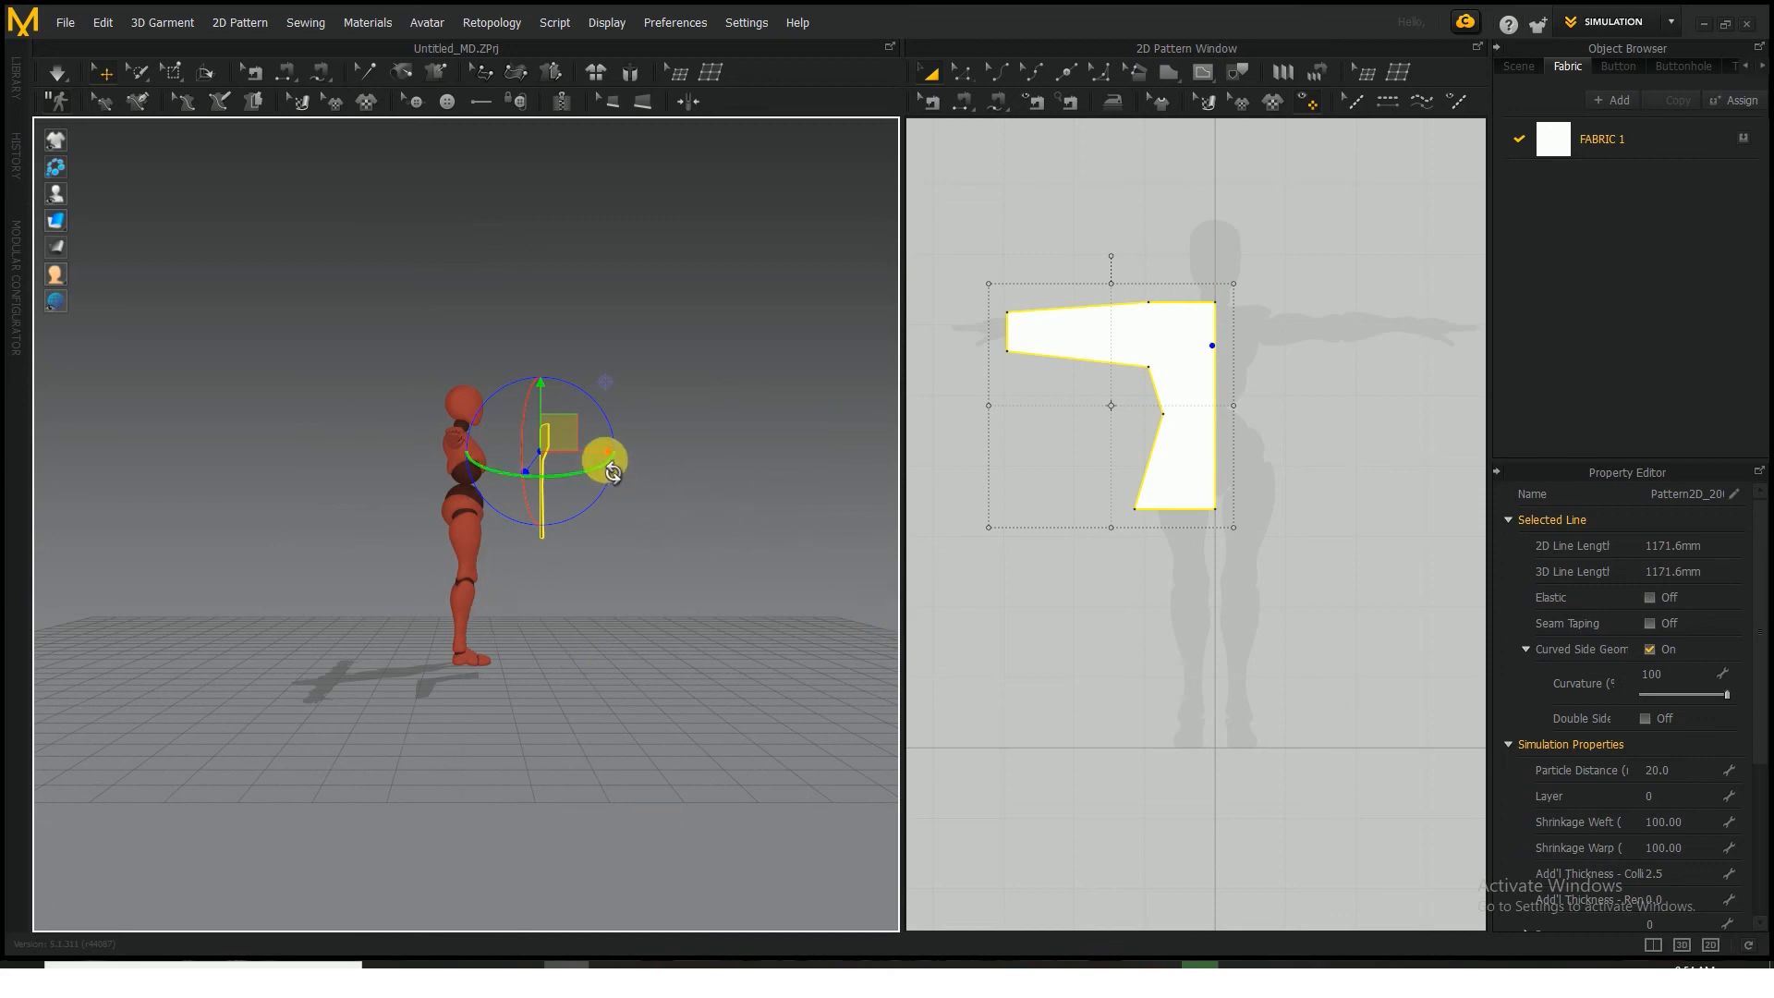
{"action": "mouse_move", "coordinate": [593, 453]}
{"action": "left_mouse_down"}
{"action": "mouse_move", "coordinate": [554, 459]}
{"action": "mouse_move", "coordinate": [575, 465]}
{"action": "left_mouse_up"}
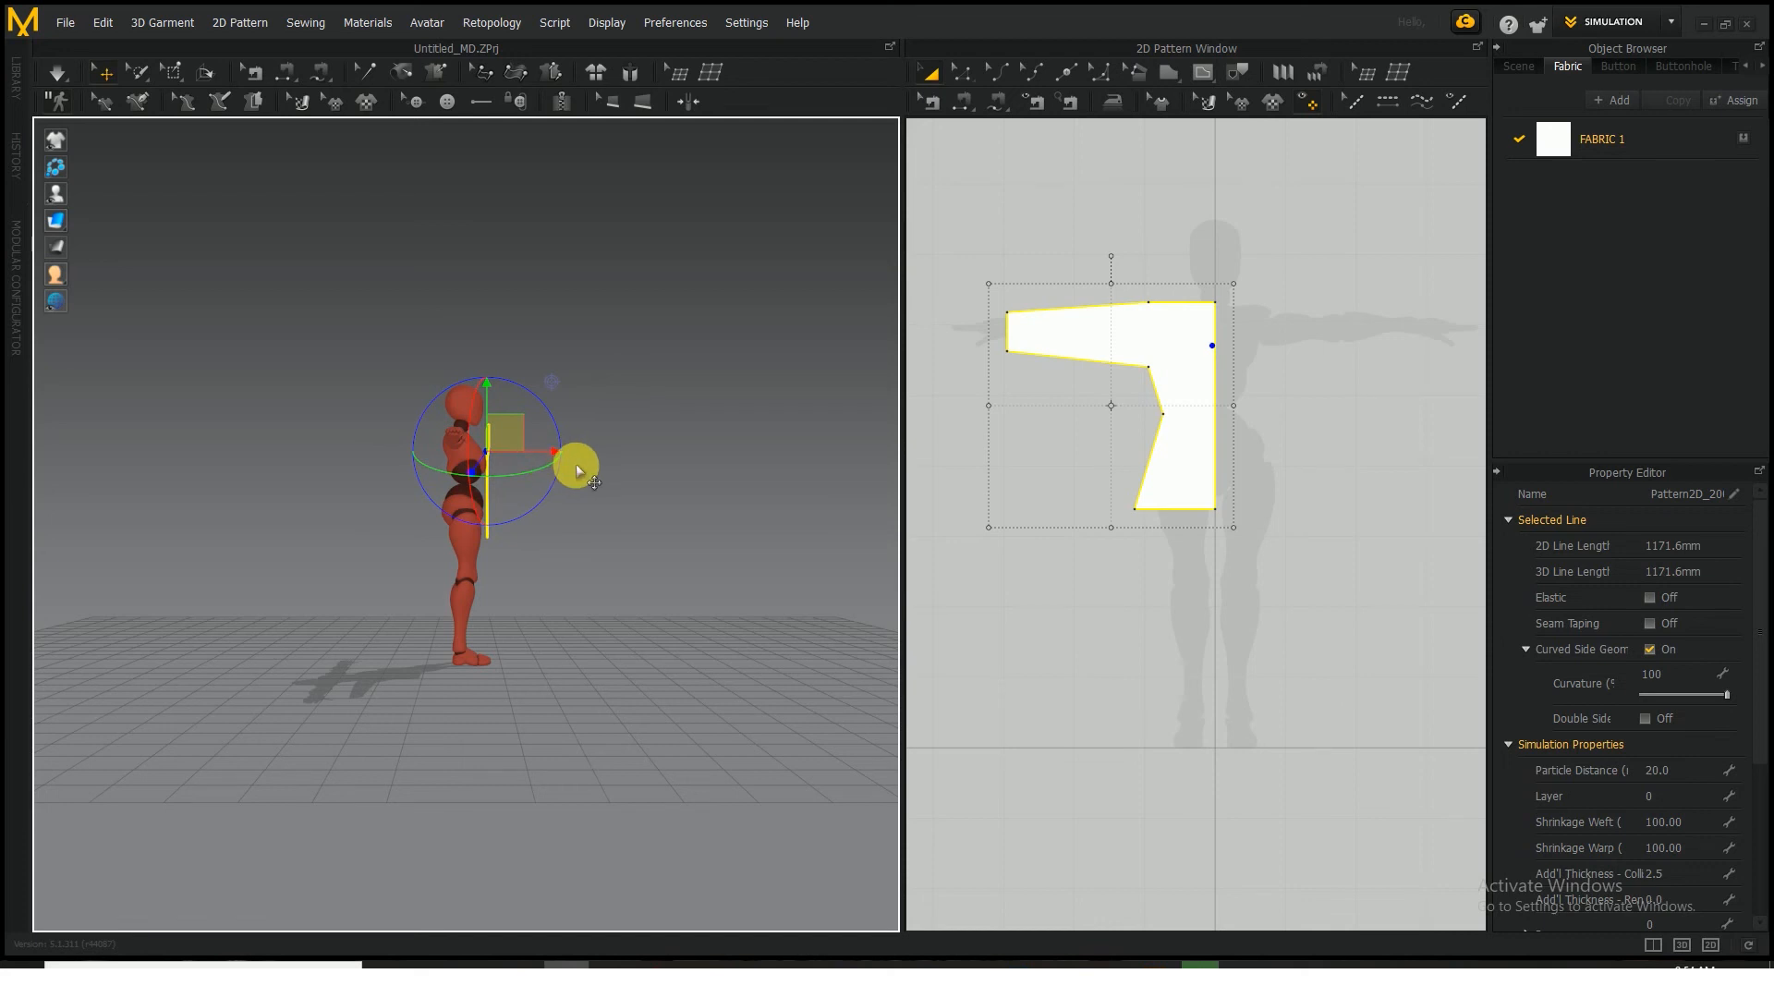
{"action": "right_click_drag", "start_coordinate": [612, 473], "coordinate": [814, 571]}
{"action": "scroll", "coordinate": [669, 567], "scroll_direction": "up", "scroll_amount": 5}
{"action": "scroll", "coordinate": [674, 529], "scroll_direction": "down", "scroll_amount": 4}
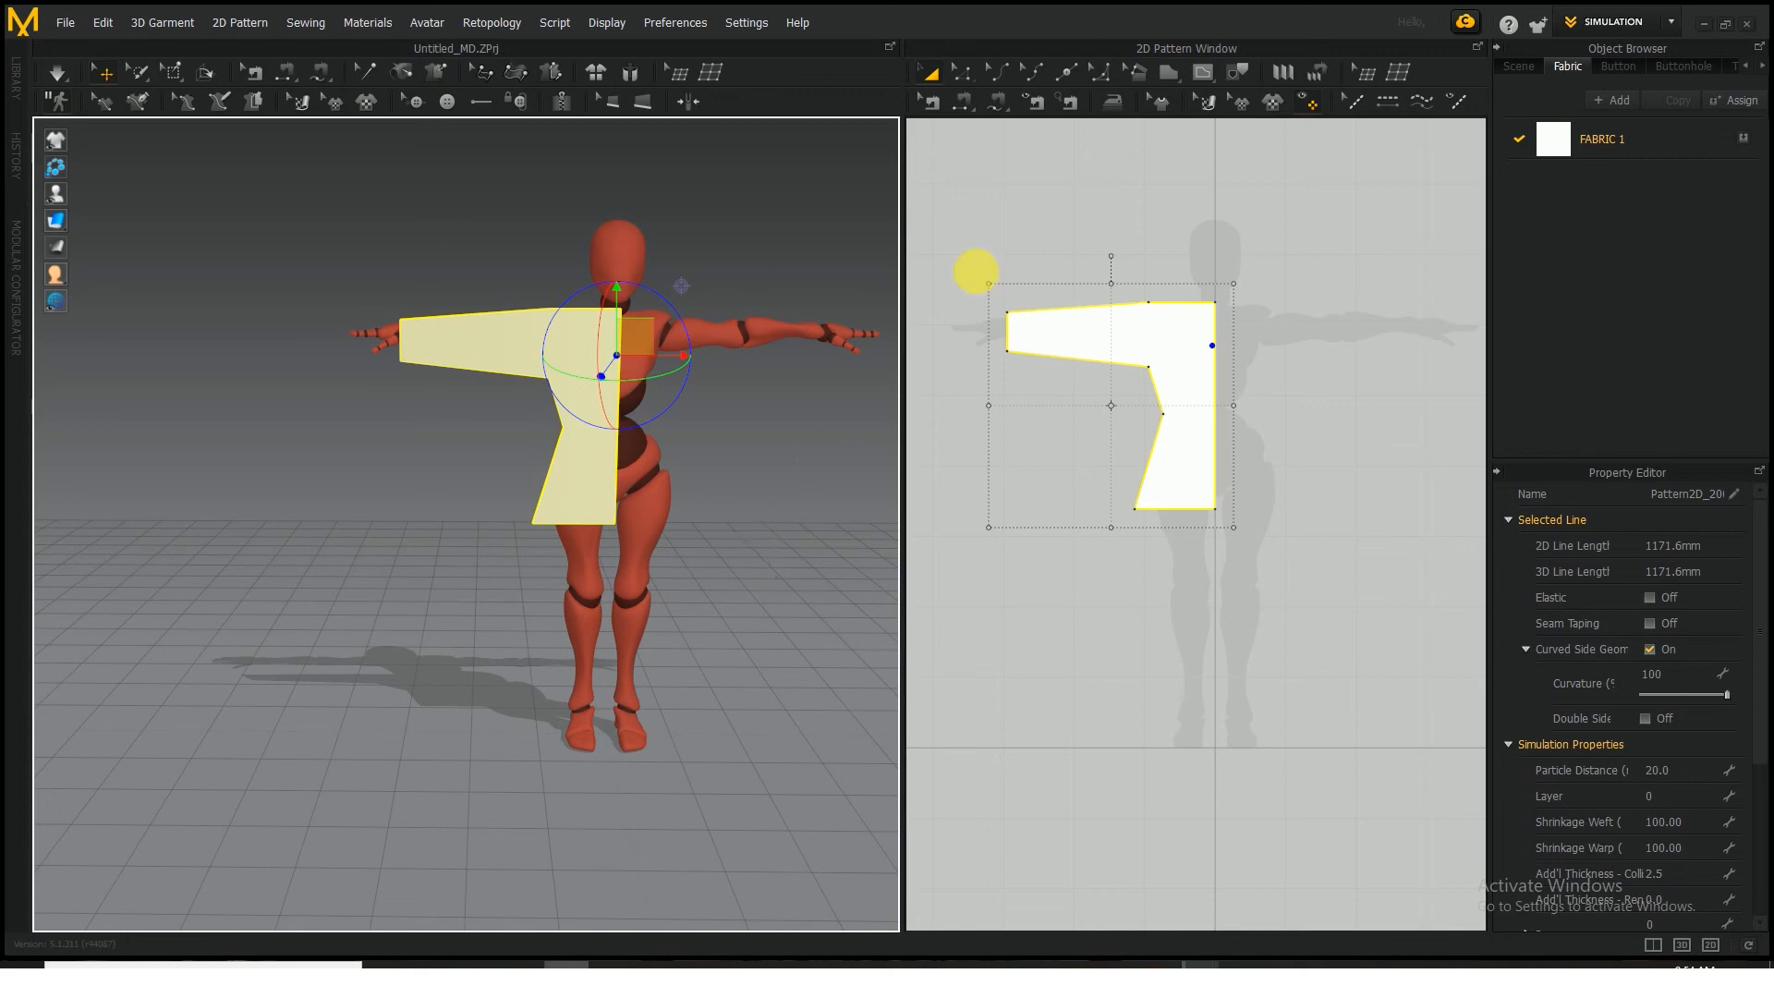
Unfold the half-tunic pattern across its centre edge into a full tunic and delete the centre point on the hem
{"action": "left_click", "coordinate": [963, 73]}
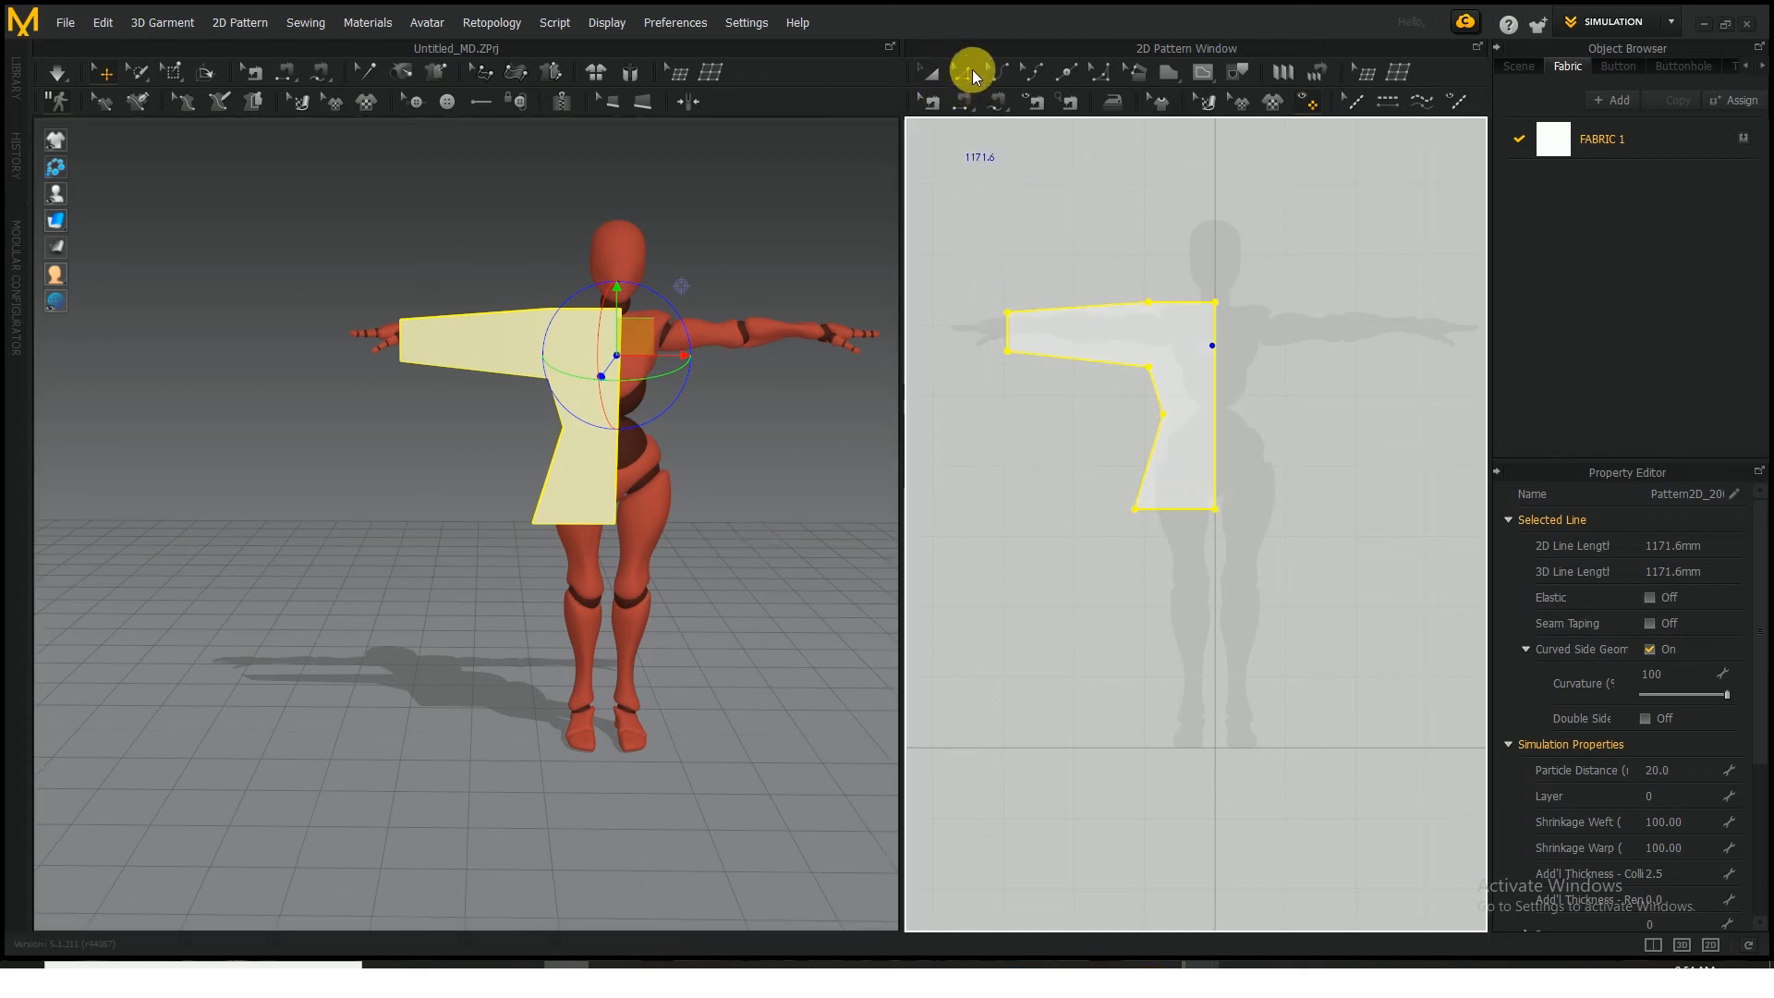
{"action": "left_click", "coordinate": [1276, 443]}
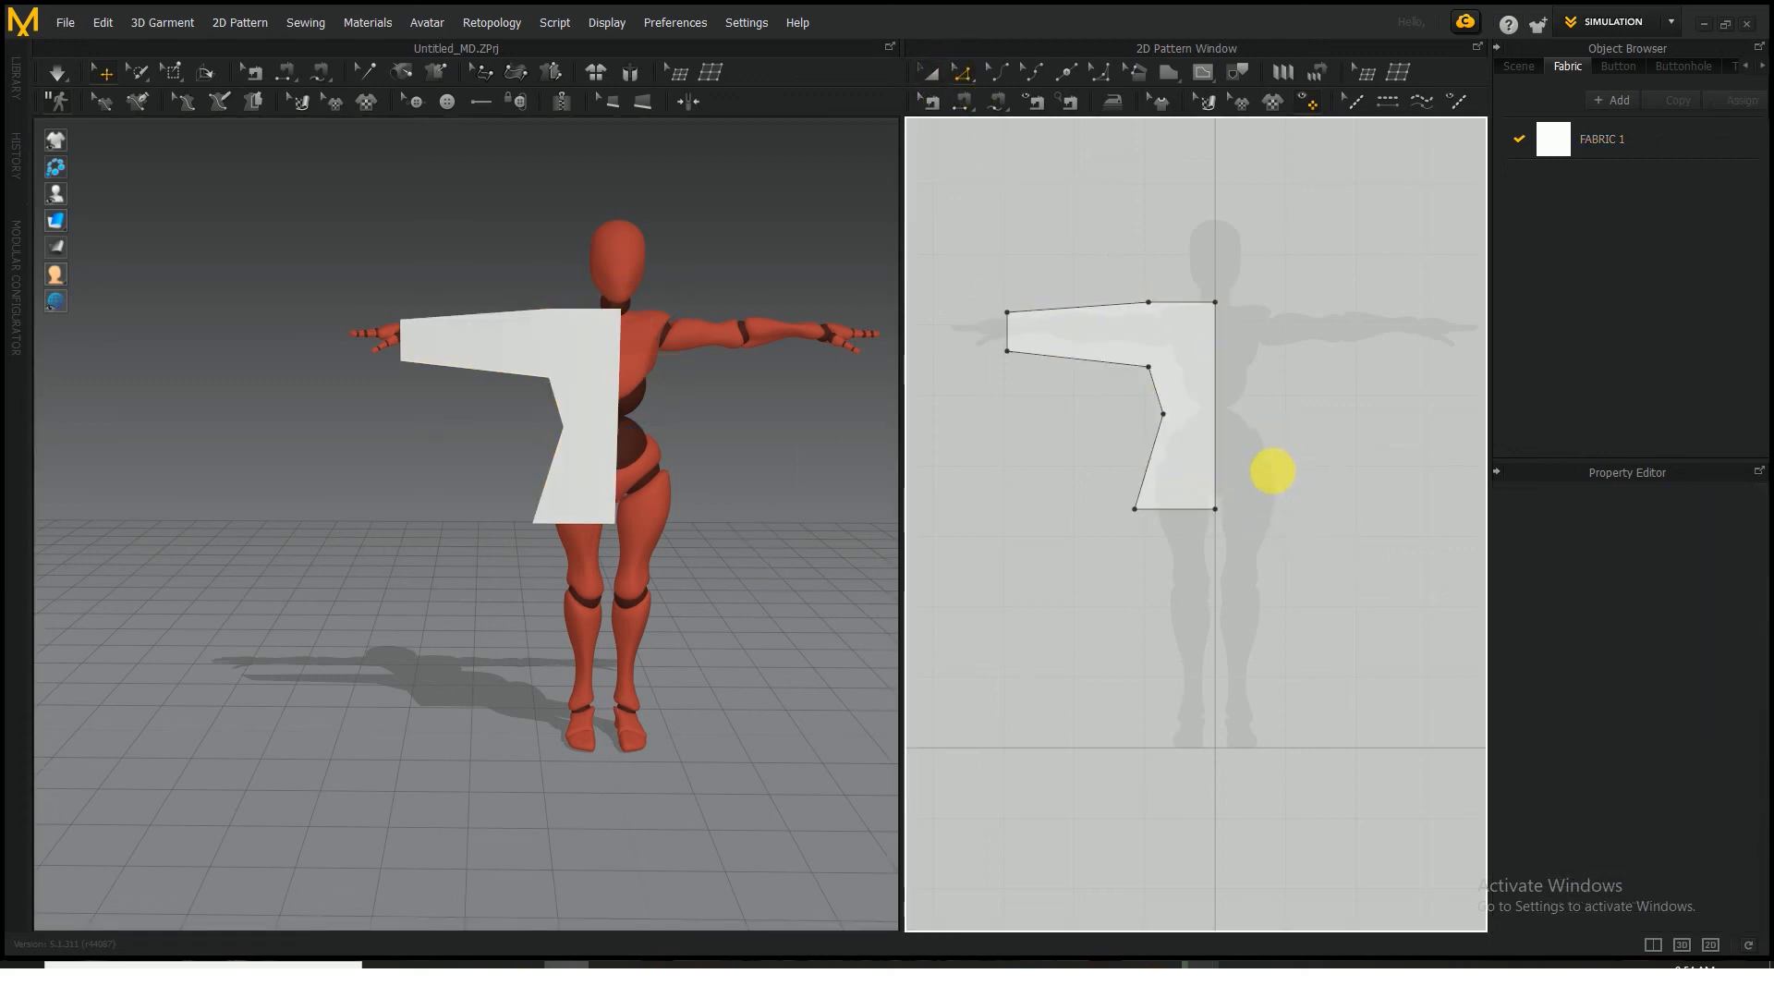
{"action": "left_click", "coordinate": [1216, 409]}
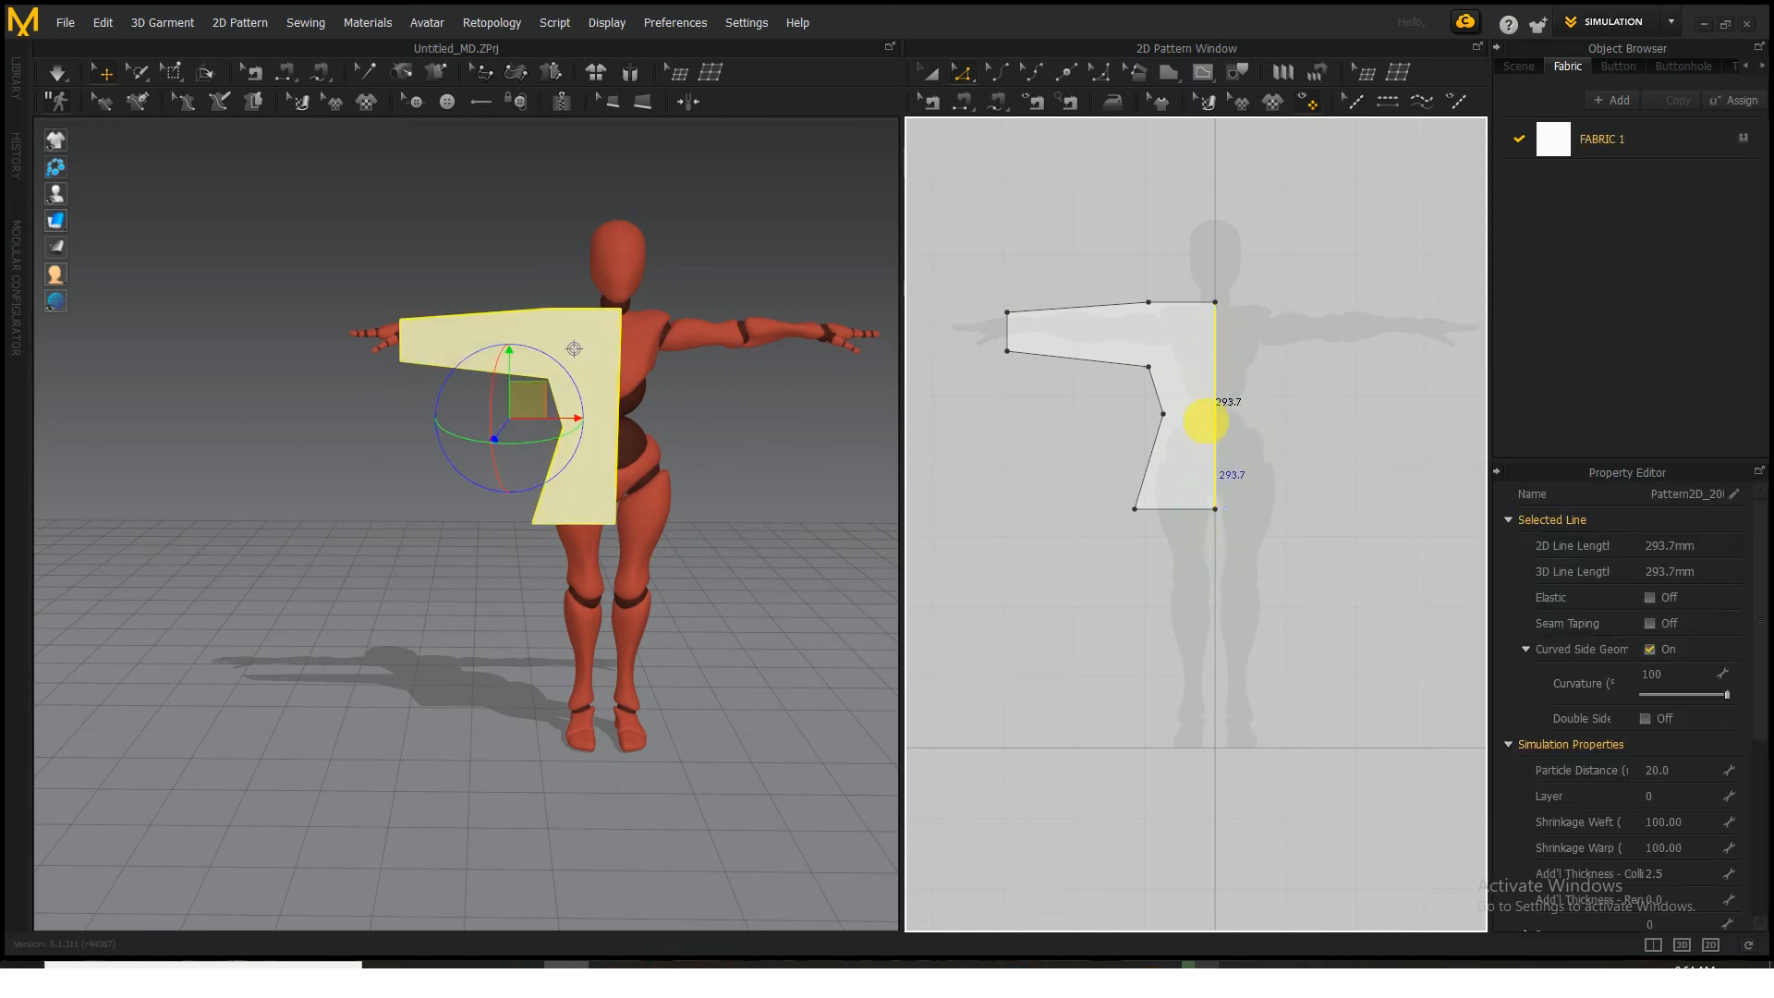
{"action": "right_click", "coordinate": [1216, 405]}
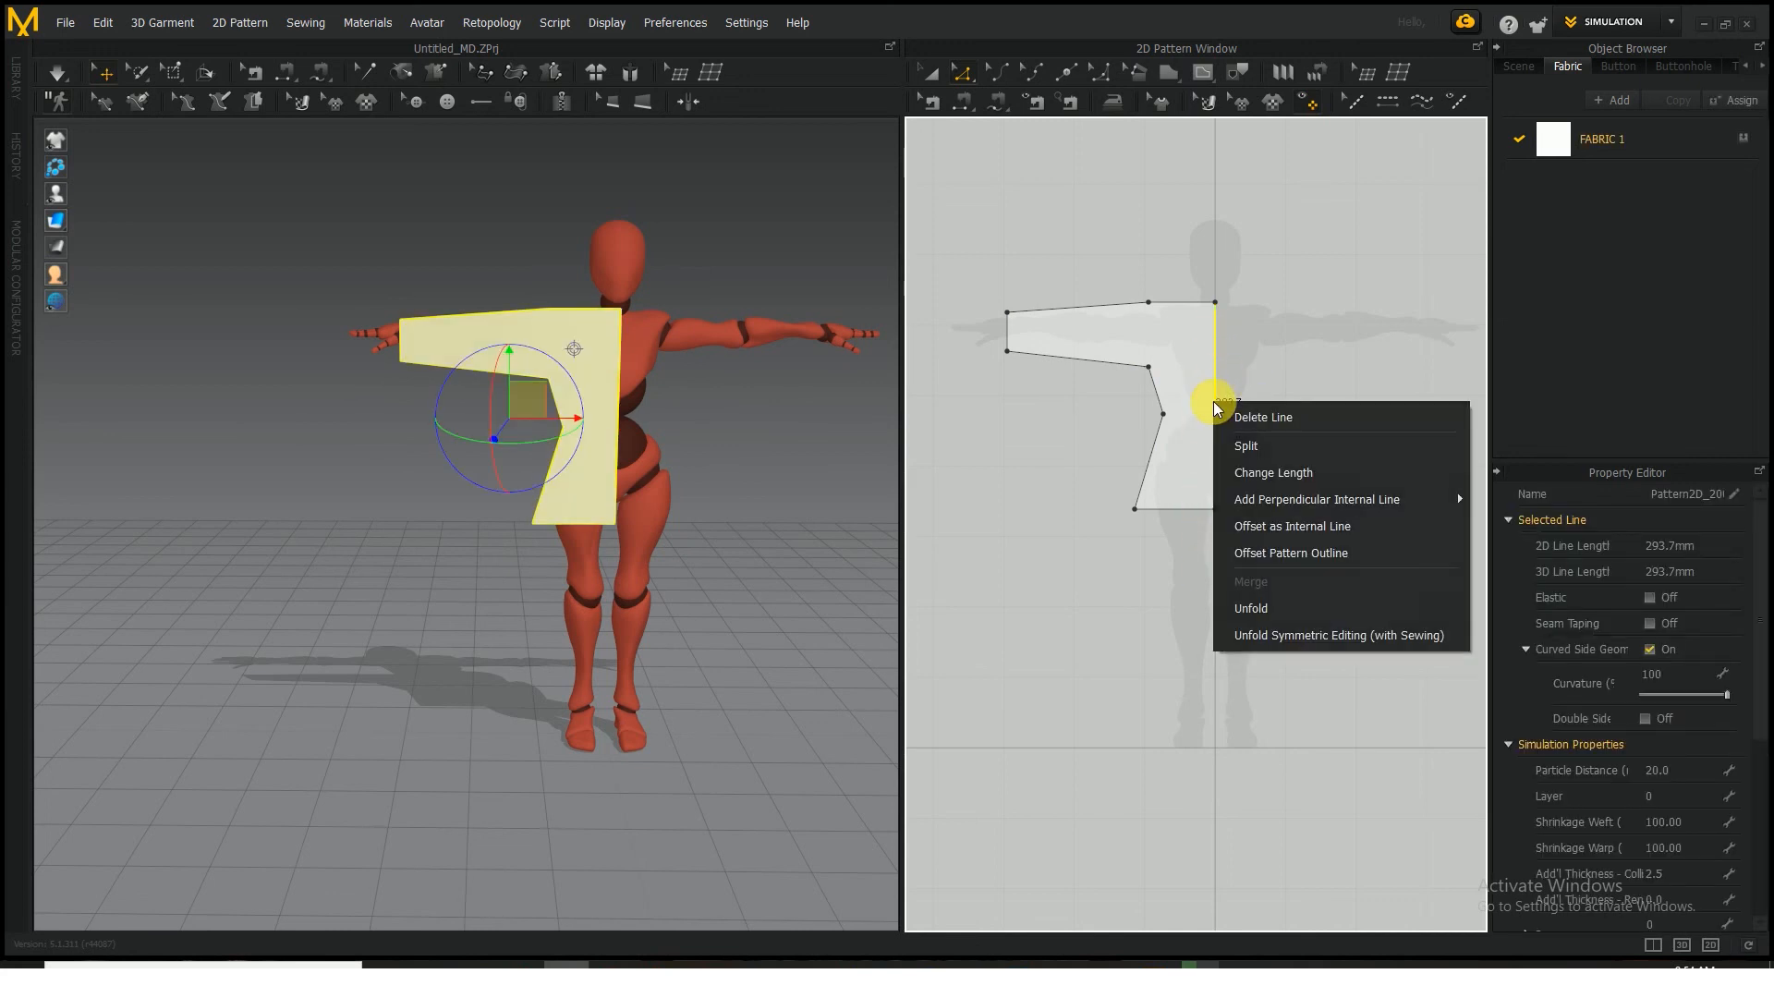
{"action": "left_click", "coordinate": [1294, 628]}
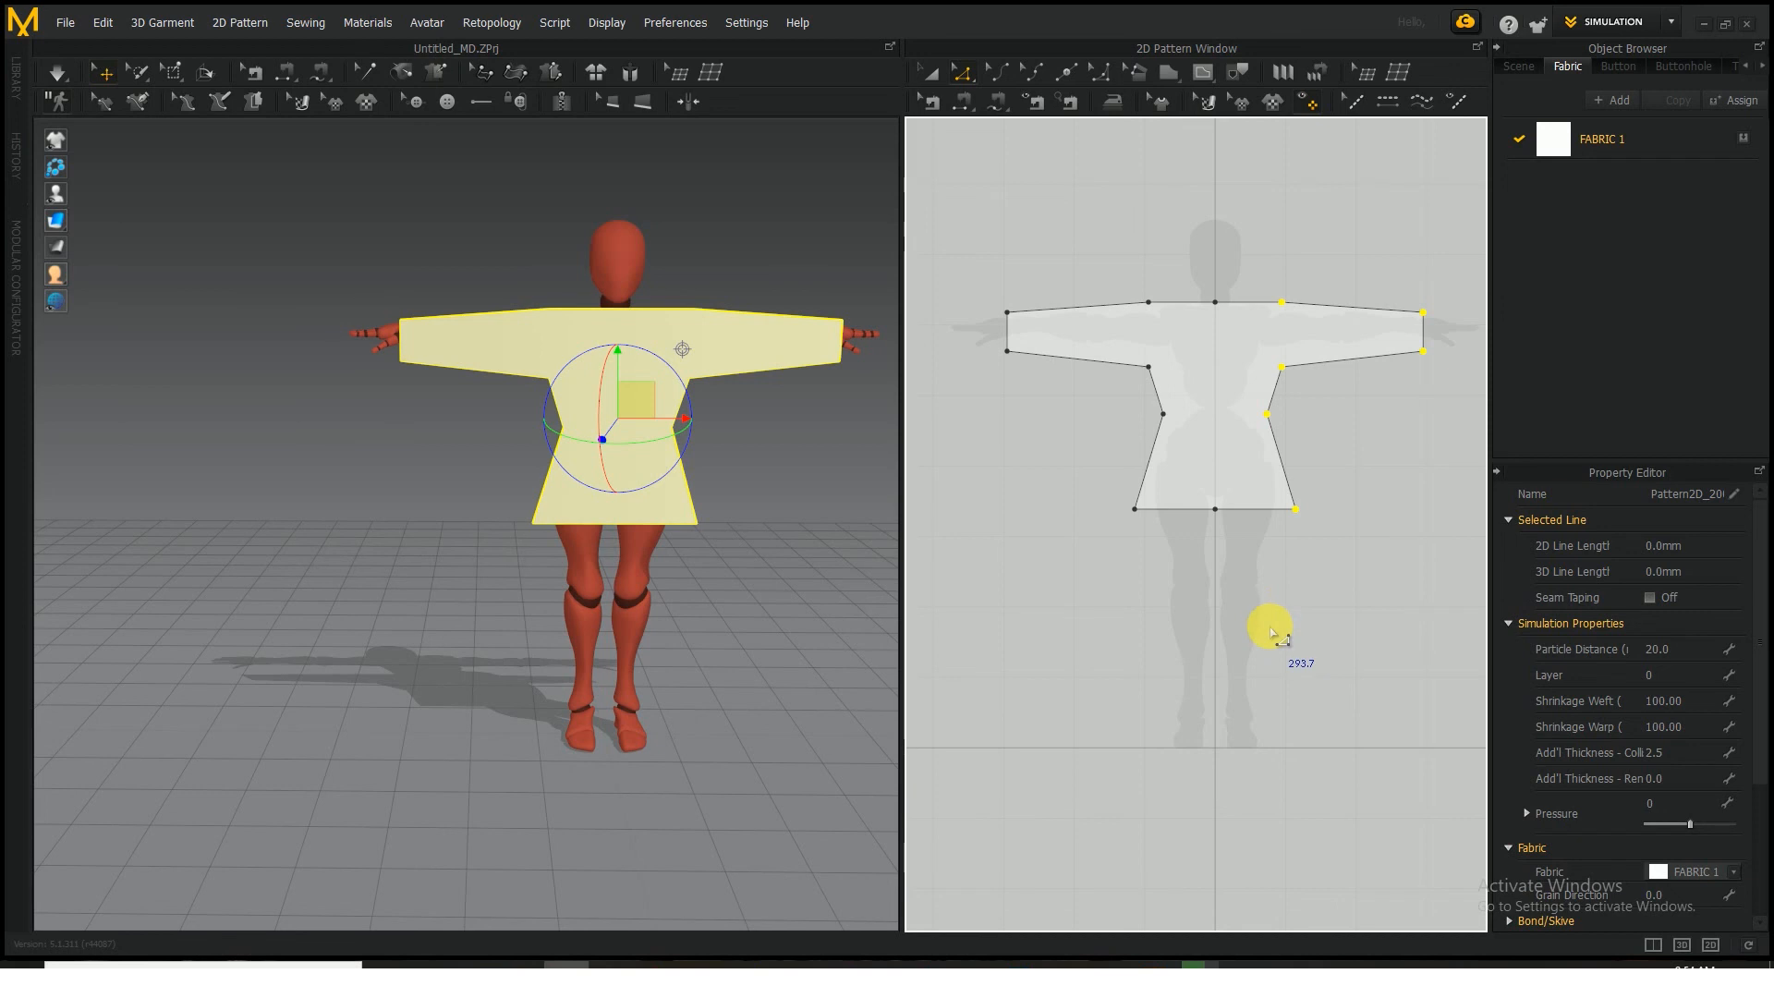
{"action": "right_click", "coordinate": [1220, 514]}
{"action": "left_click", "coordinate": [1257, 524]}
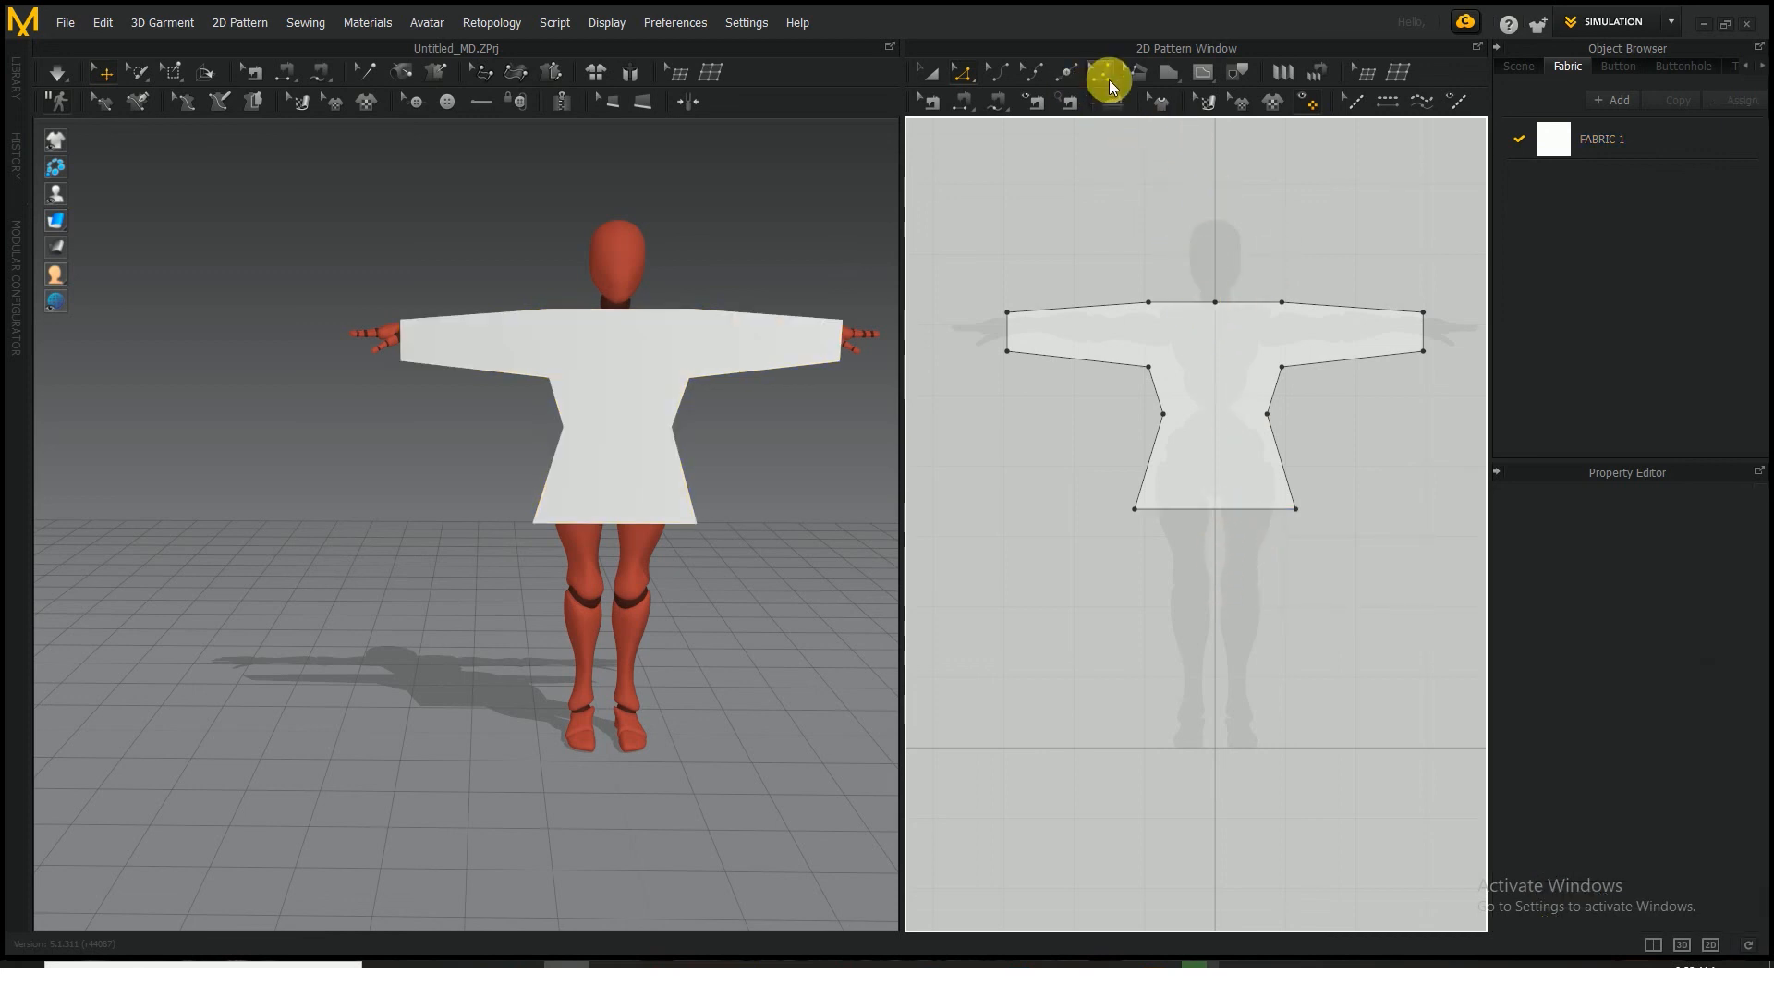
Add a neckline point on each side of the tunic's centre line and delete the centre neck point between them
{"action": "left_click", "coordinate": [1062, 73]}
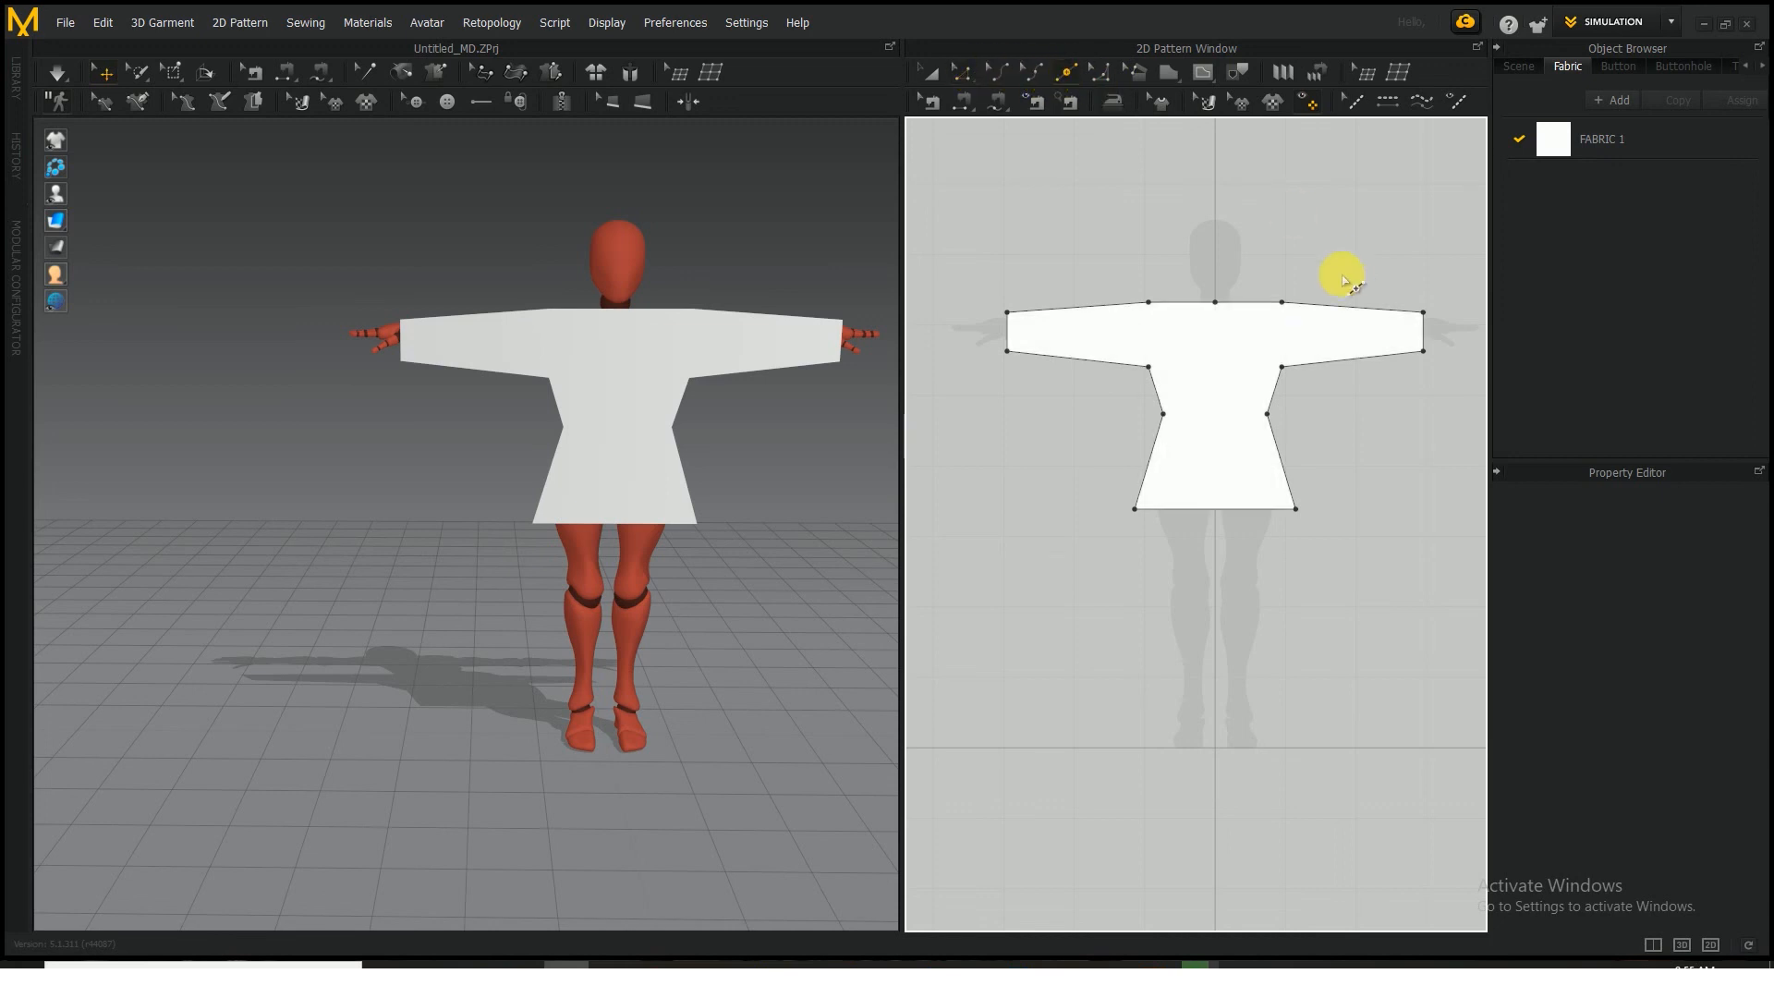
{"action": "left_click", "coordinate": [1198, 304]}
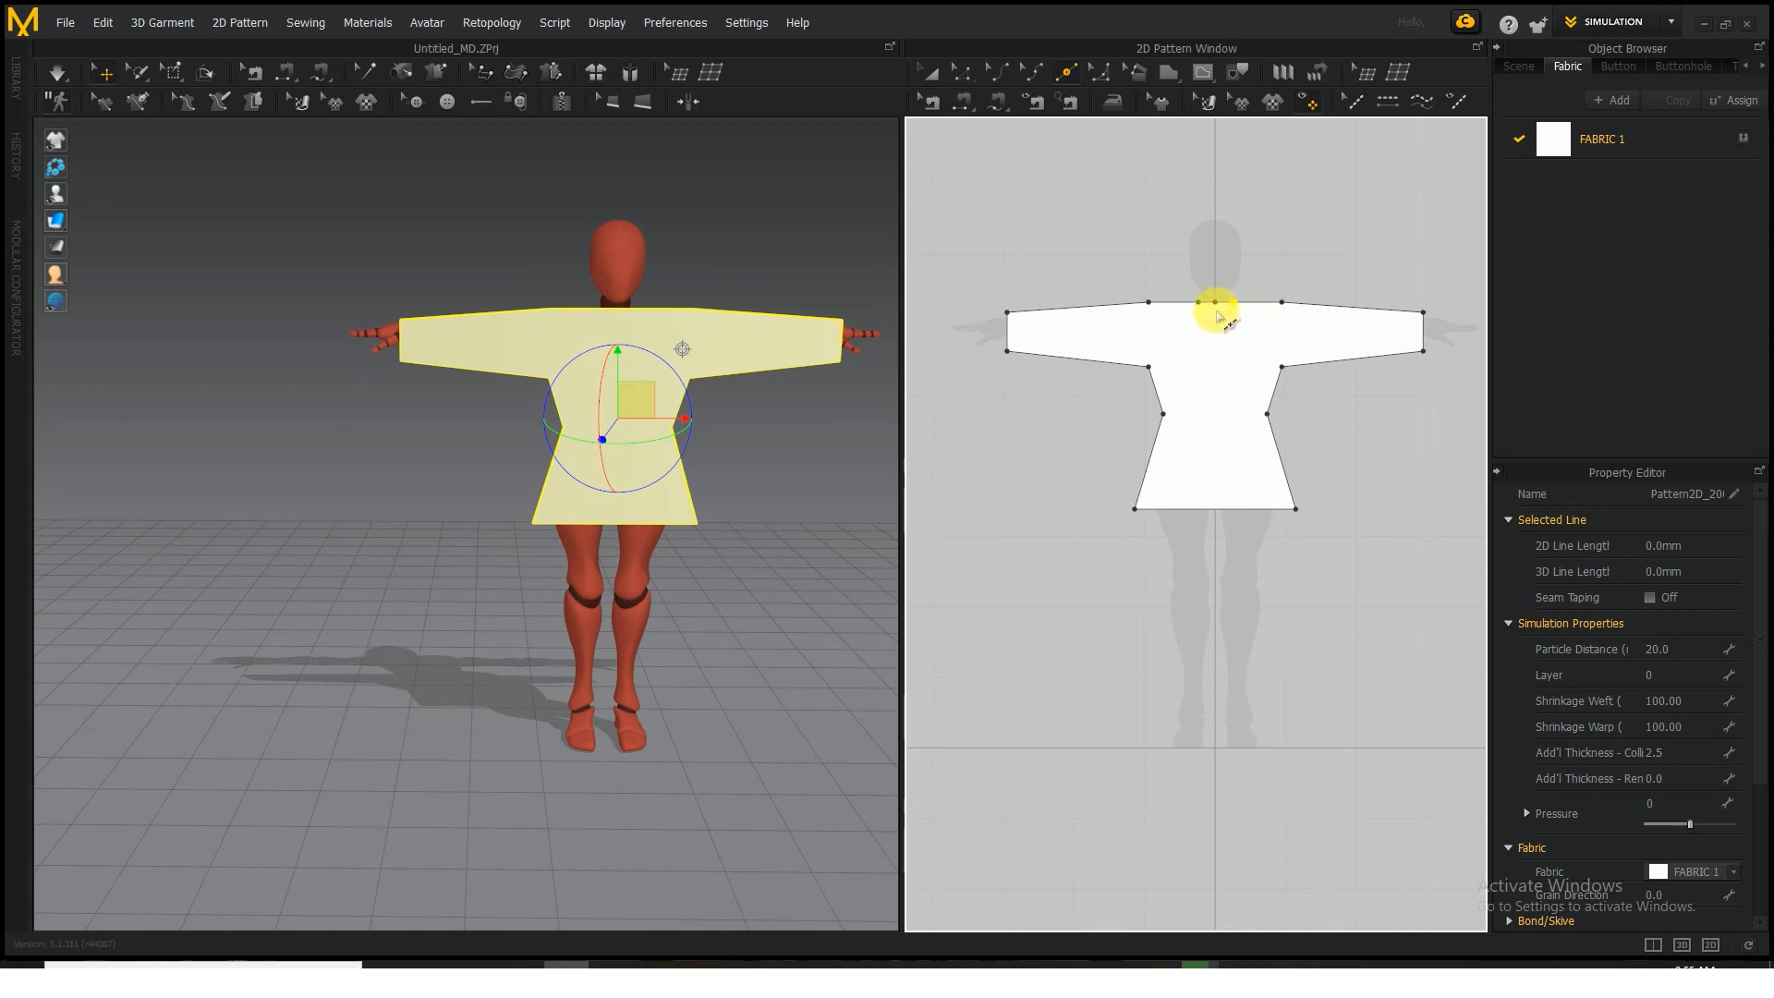
{"action": "left_click", "coordinate": [961, 73]}
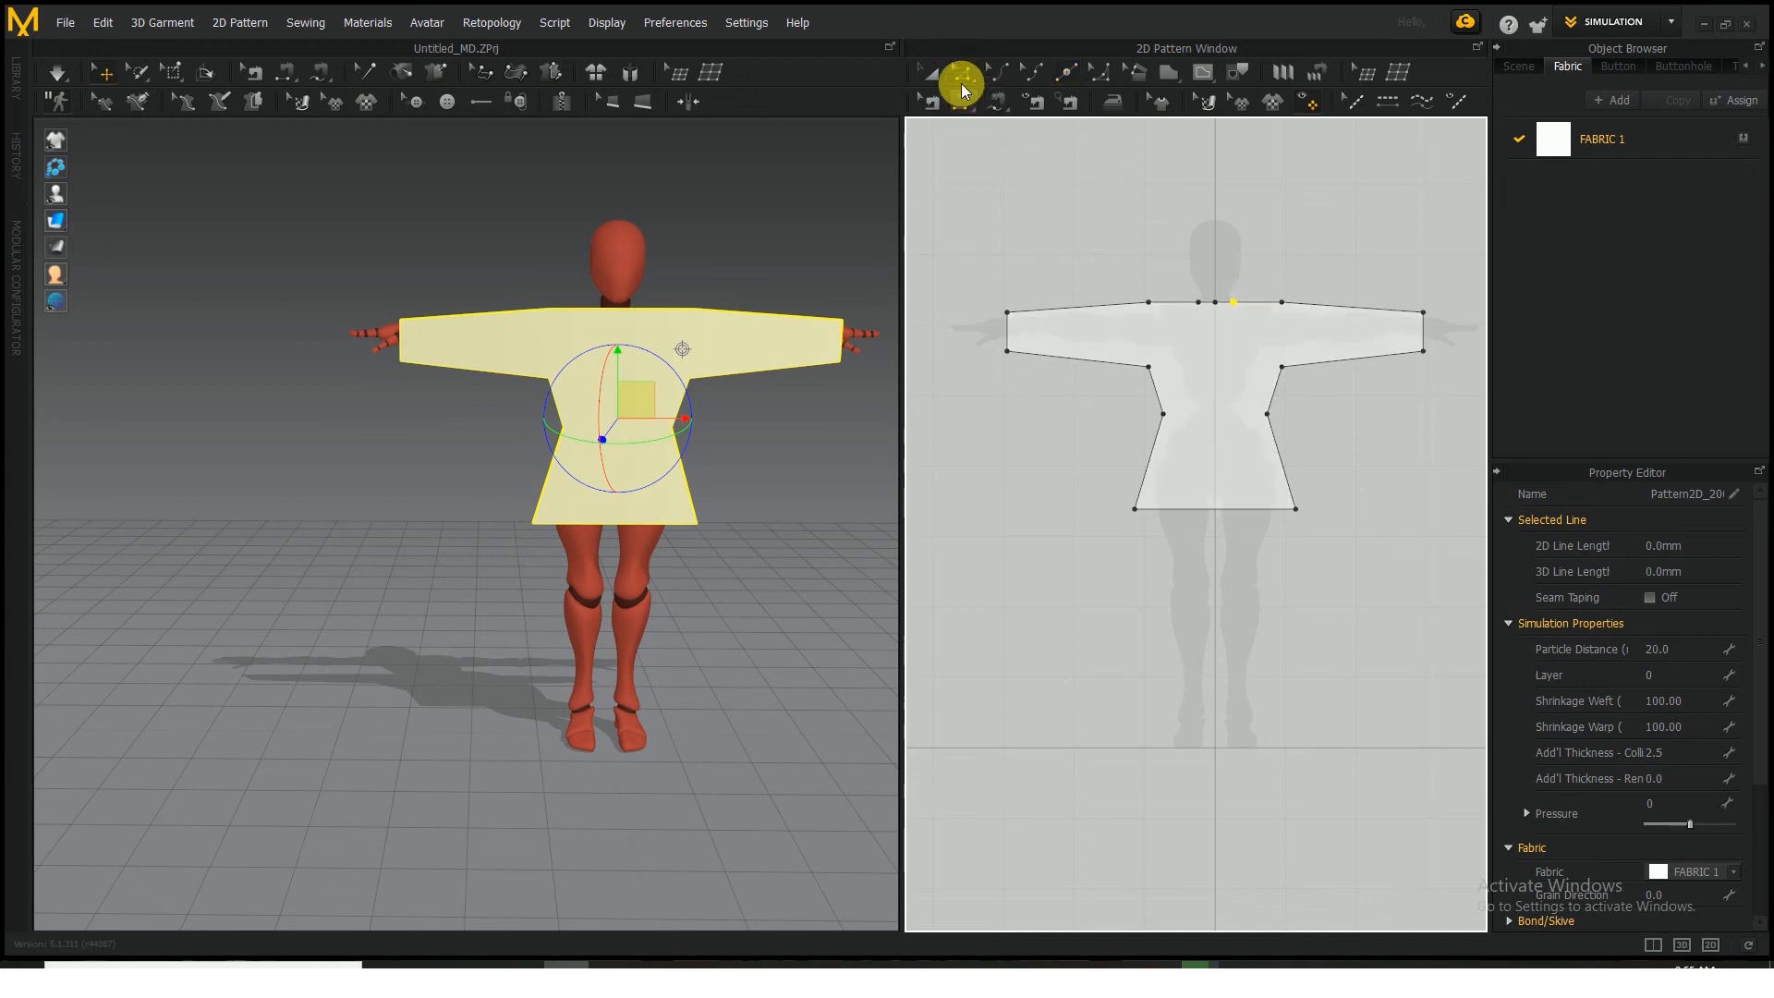
{"action": "right_click", "coordinate": [1214, 308]}
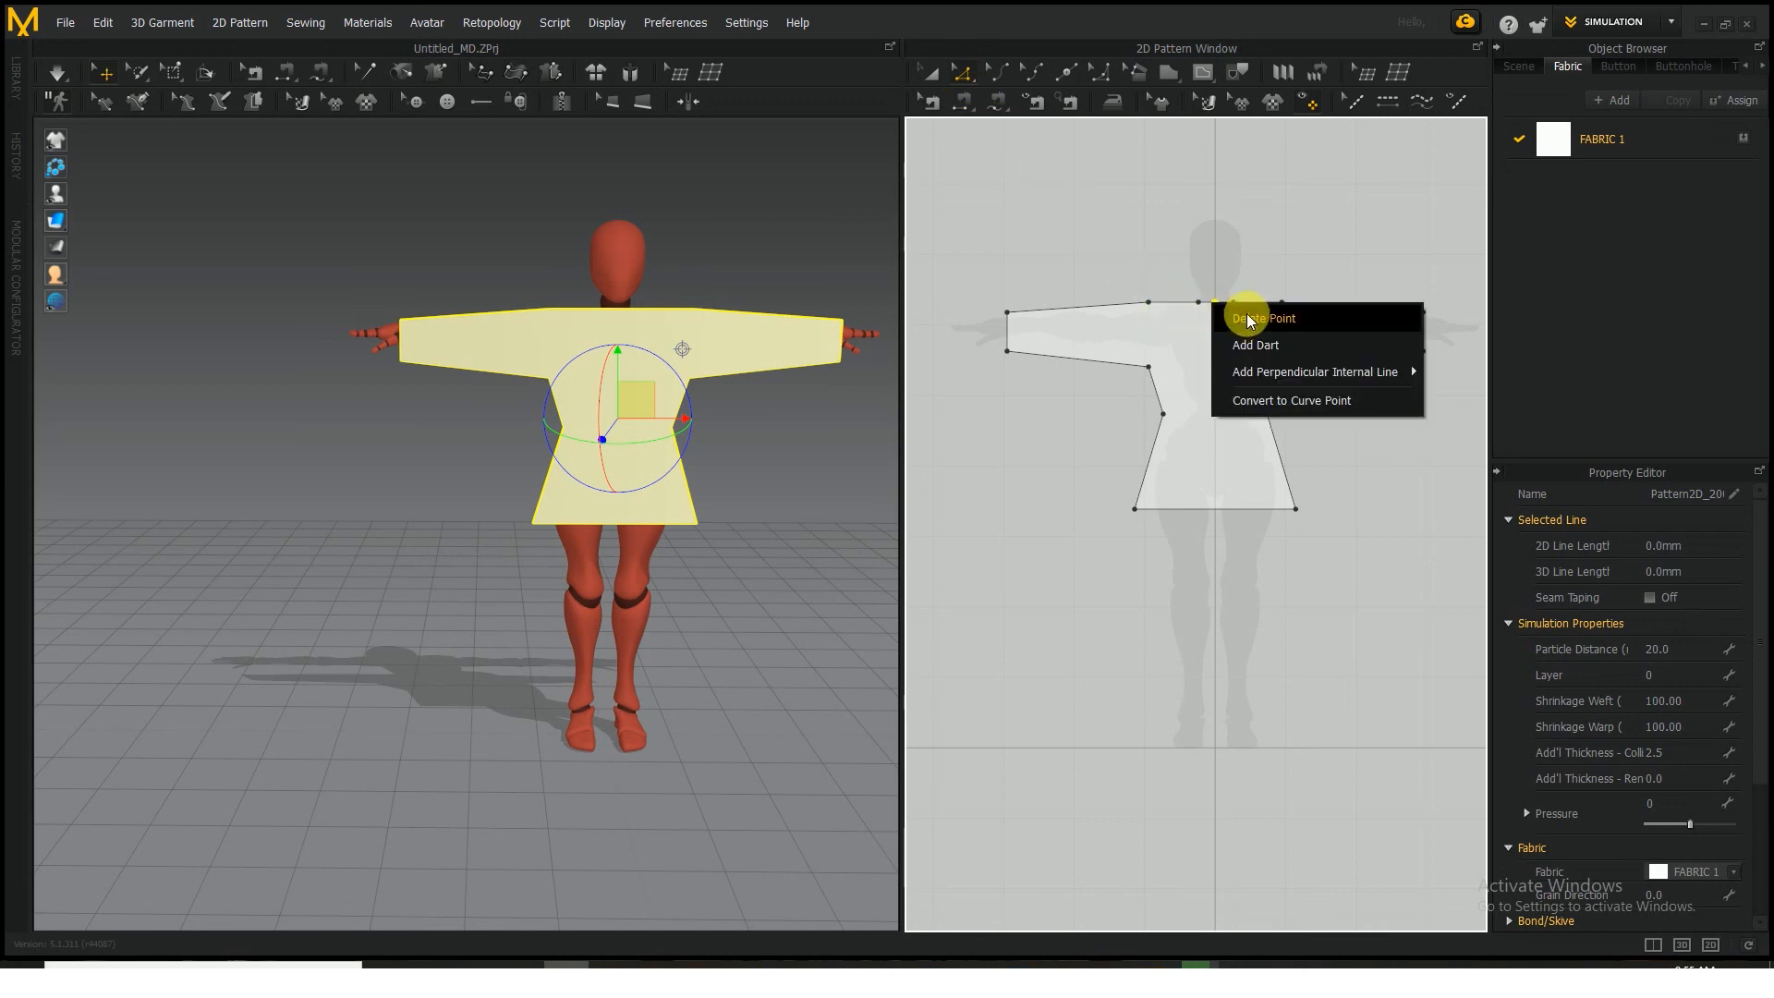
{"action": "left_click", "coordinate": [1238, 313]}
{"action": "left_click", "coordinate": [1213, 488]}
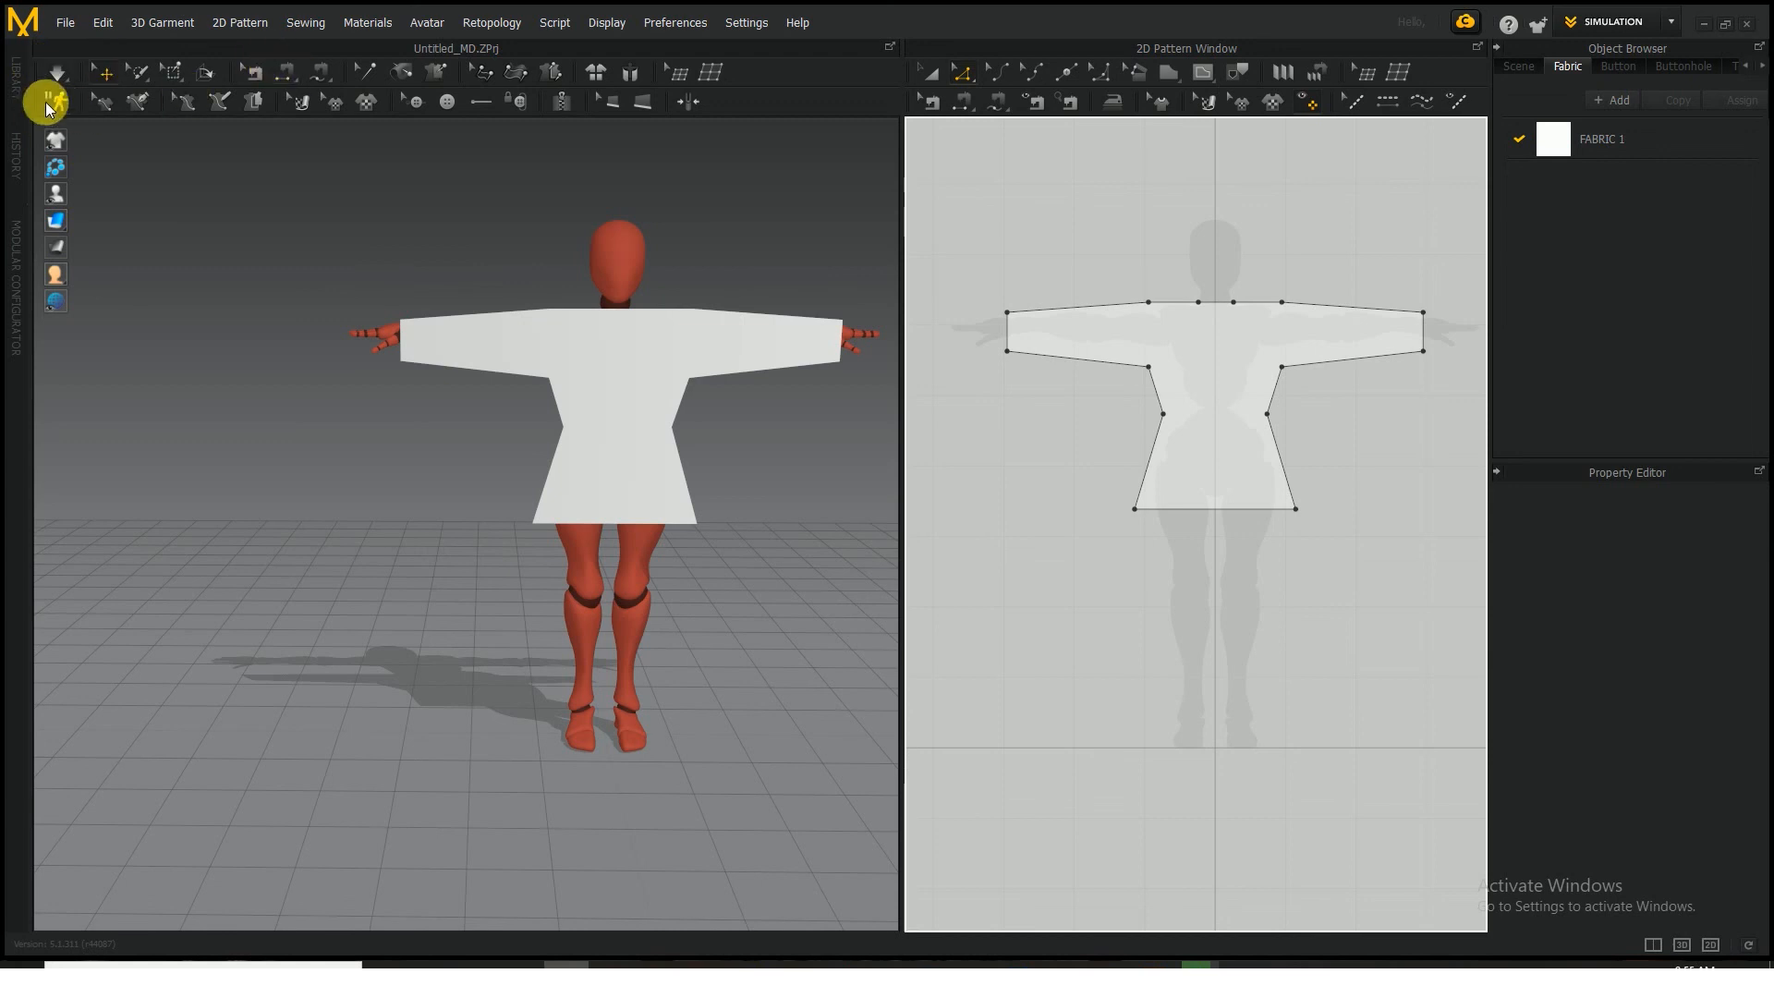
Copy the full tunic pattern and paste the duplicate level with the original, about 650 mm to its right in the 2D pattern layout
{"action": "left_click", "coordinate": [935, 72]}
{"action": "left_click", "coordinate": [667, 407]}
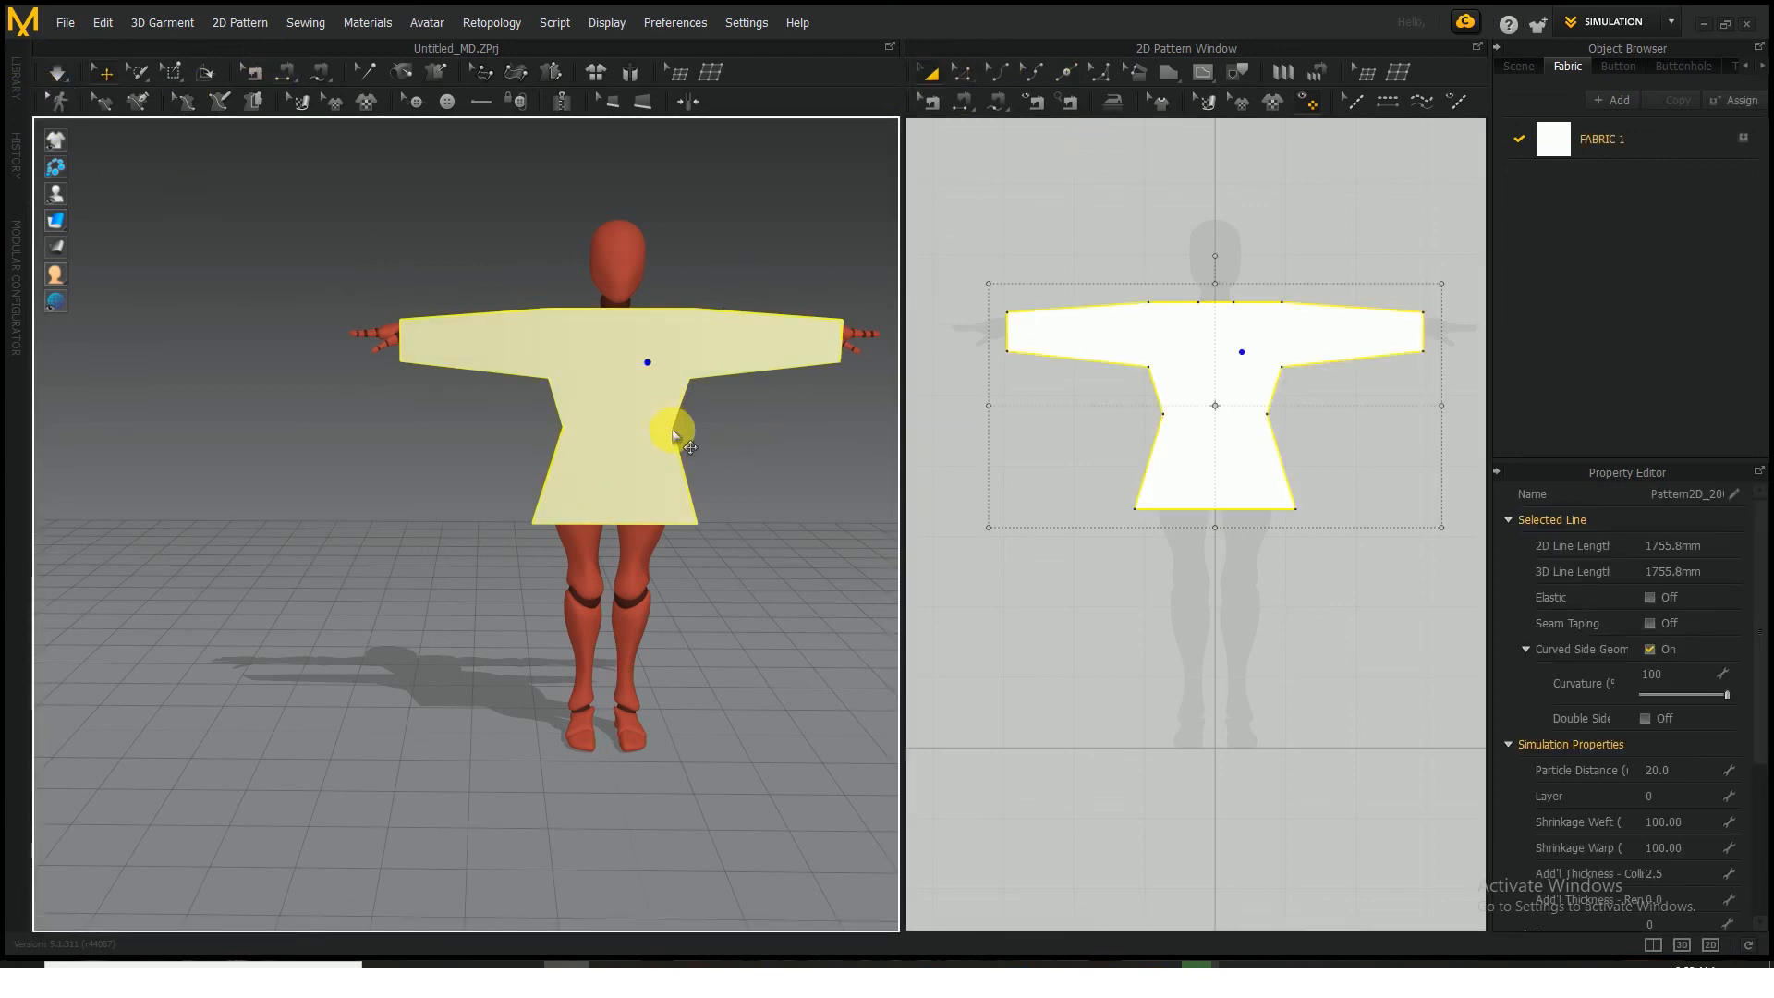
{"action": "right_click_drag", "start_coordinate": [770, 507], "coordinate": [666, 495]}
{"action": "scroll", "coordinate": [1201, 457], "scroll_direction": "up", "scroll_amount": 2}
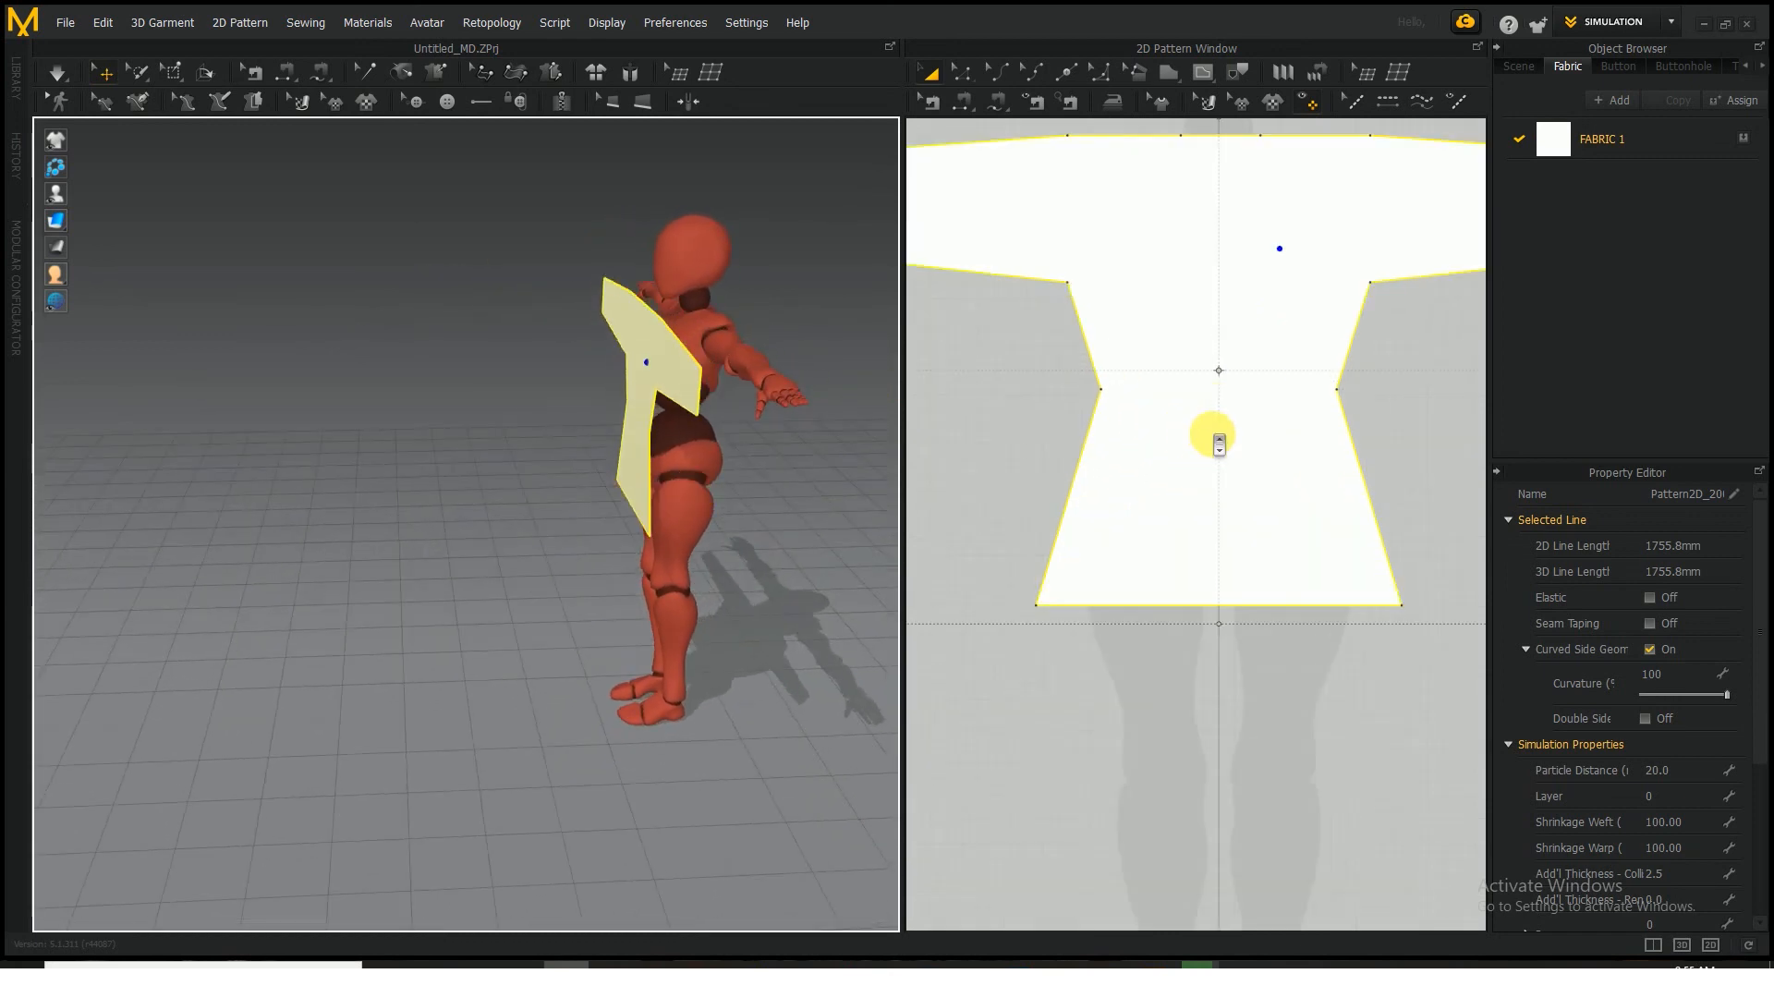
{"action": "scroll", "coordinate": [1228, 416], "scroll_direction": "down", "scroll_amount": 4}
{"action": "right_click_drag", "start_coordinate": [1434, 436], "coordinate": [1278, 418]}
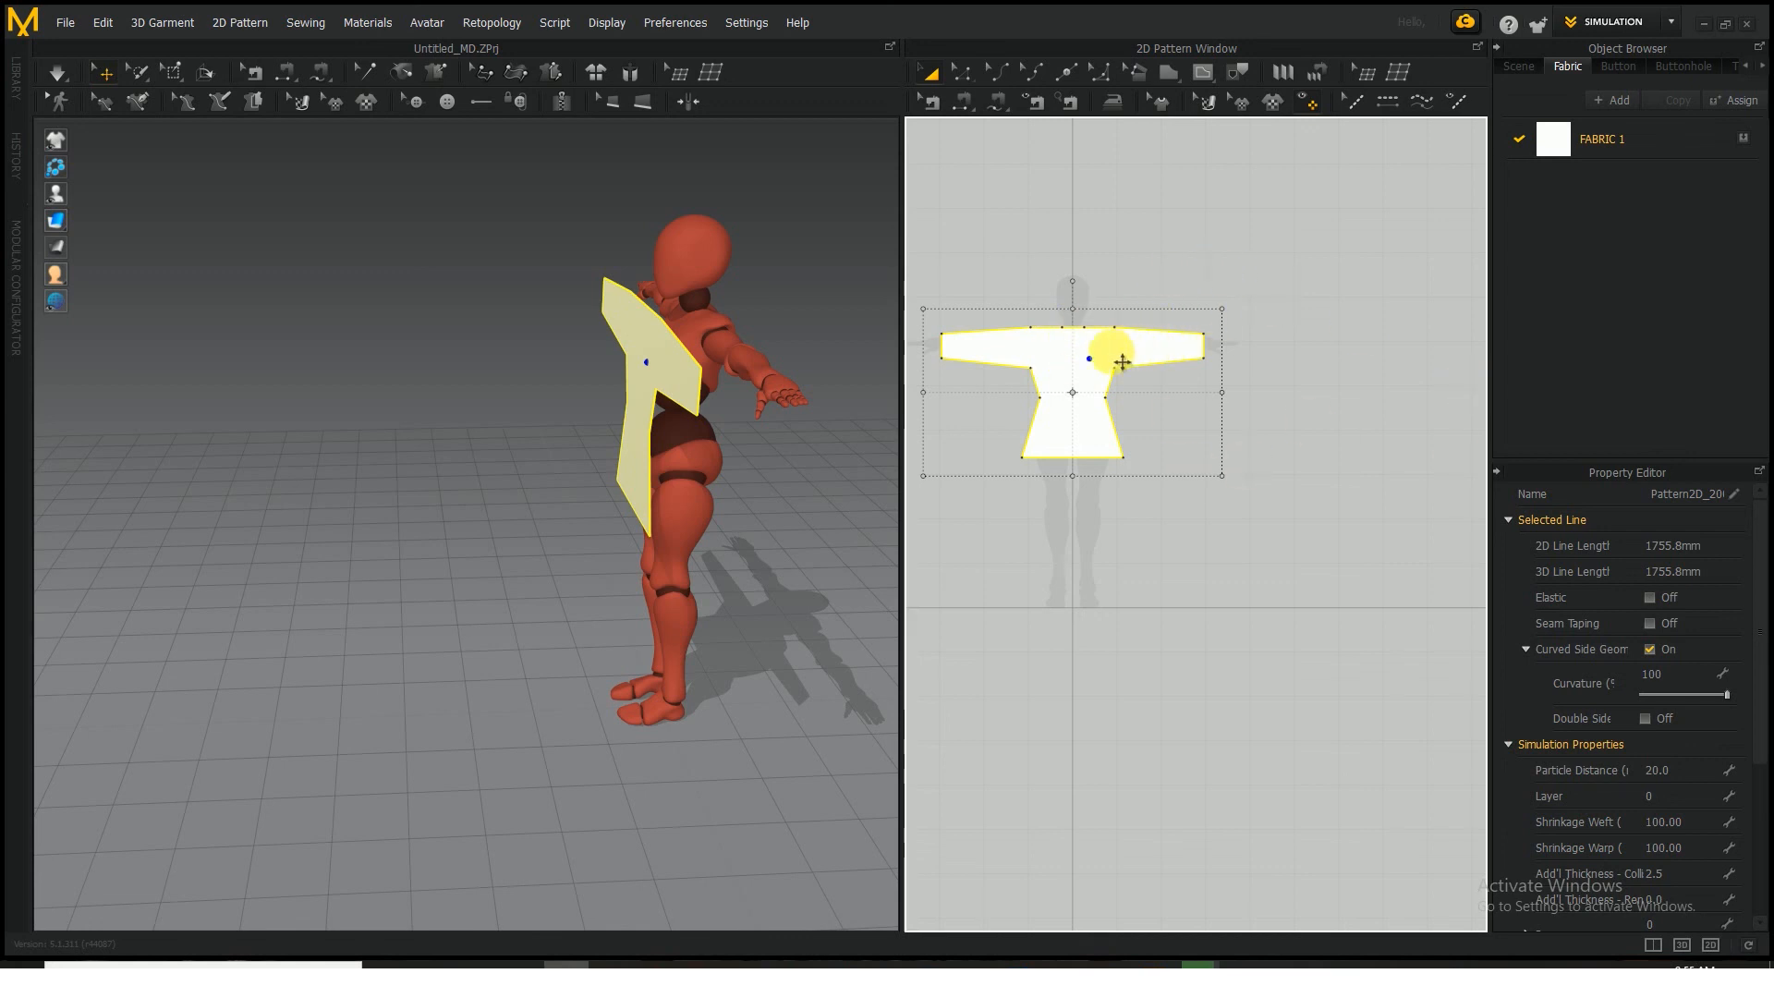
{"action": "key", "text": "ctrl+v"}
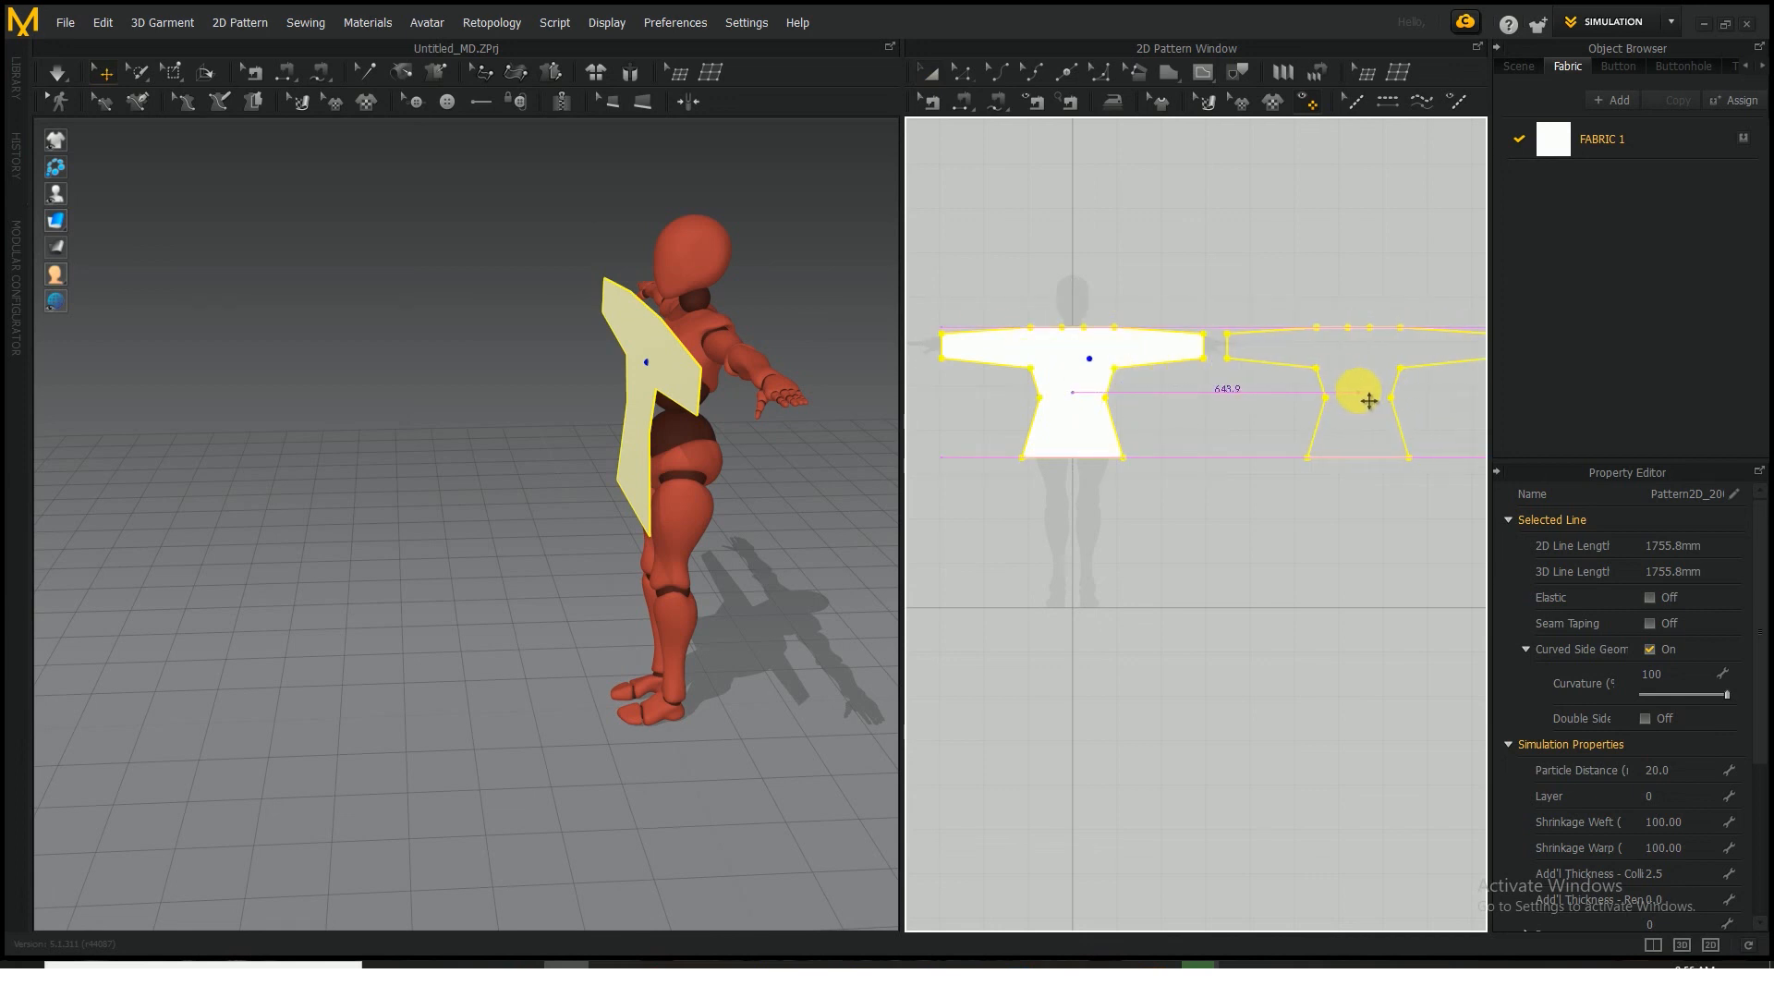
{"action": "left_click", "coordinate": [1359, 395]}
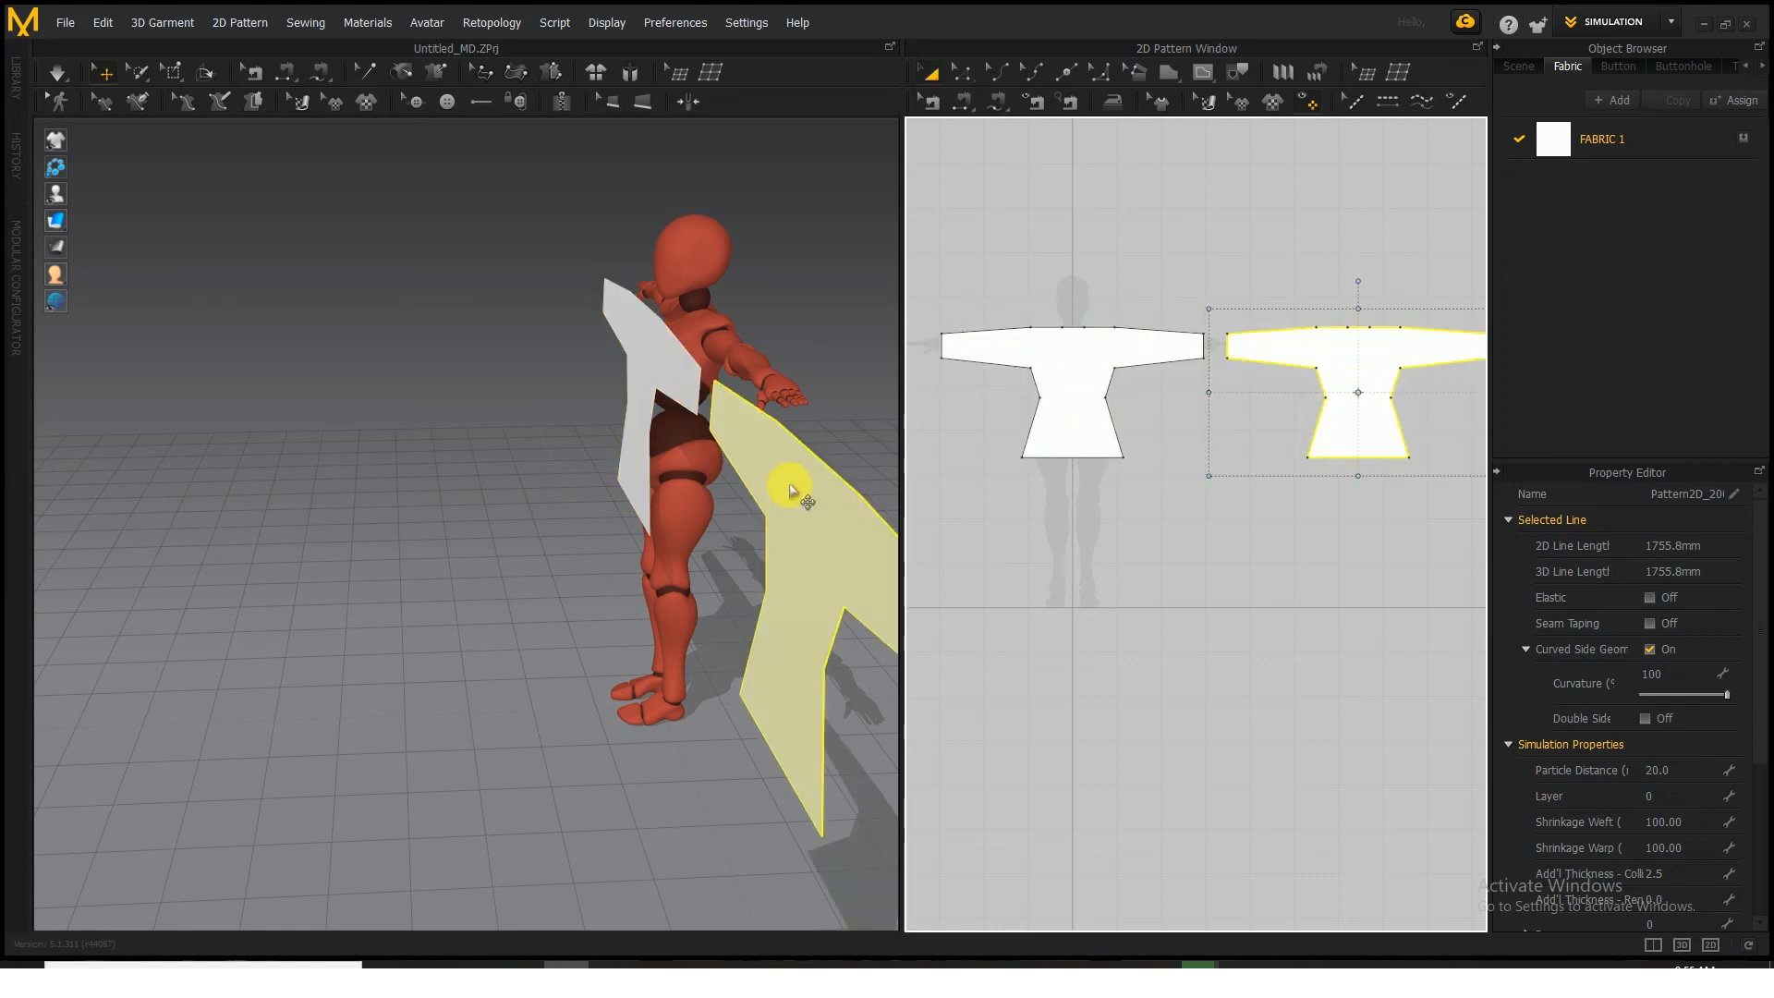
Open the pattern and arrangement options for the copied tunic piece beside the avatar in 3D
{"action": "right_click_drag", "start_coordinate": [852, 426], "coordinate": [1056, 411]}
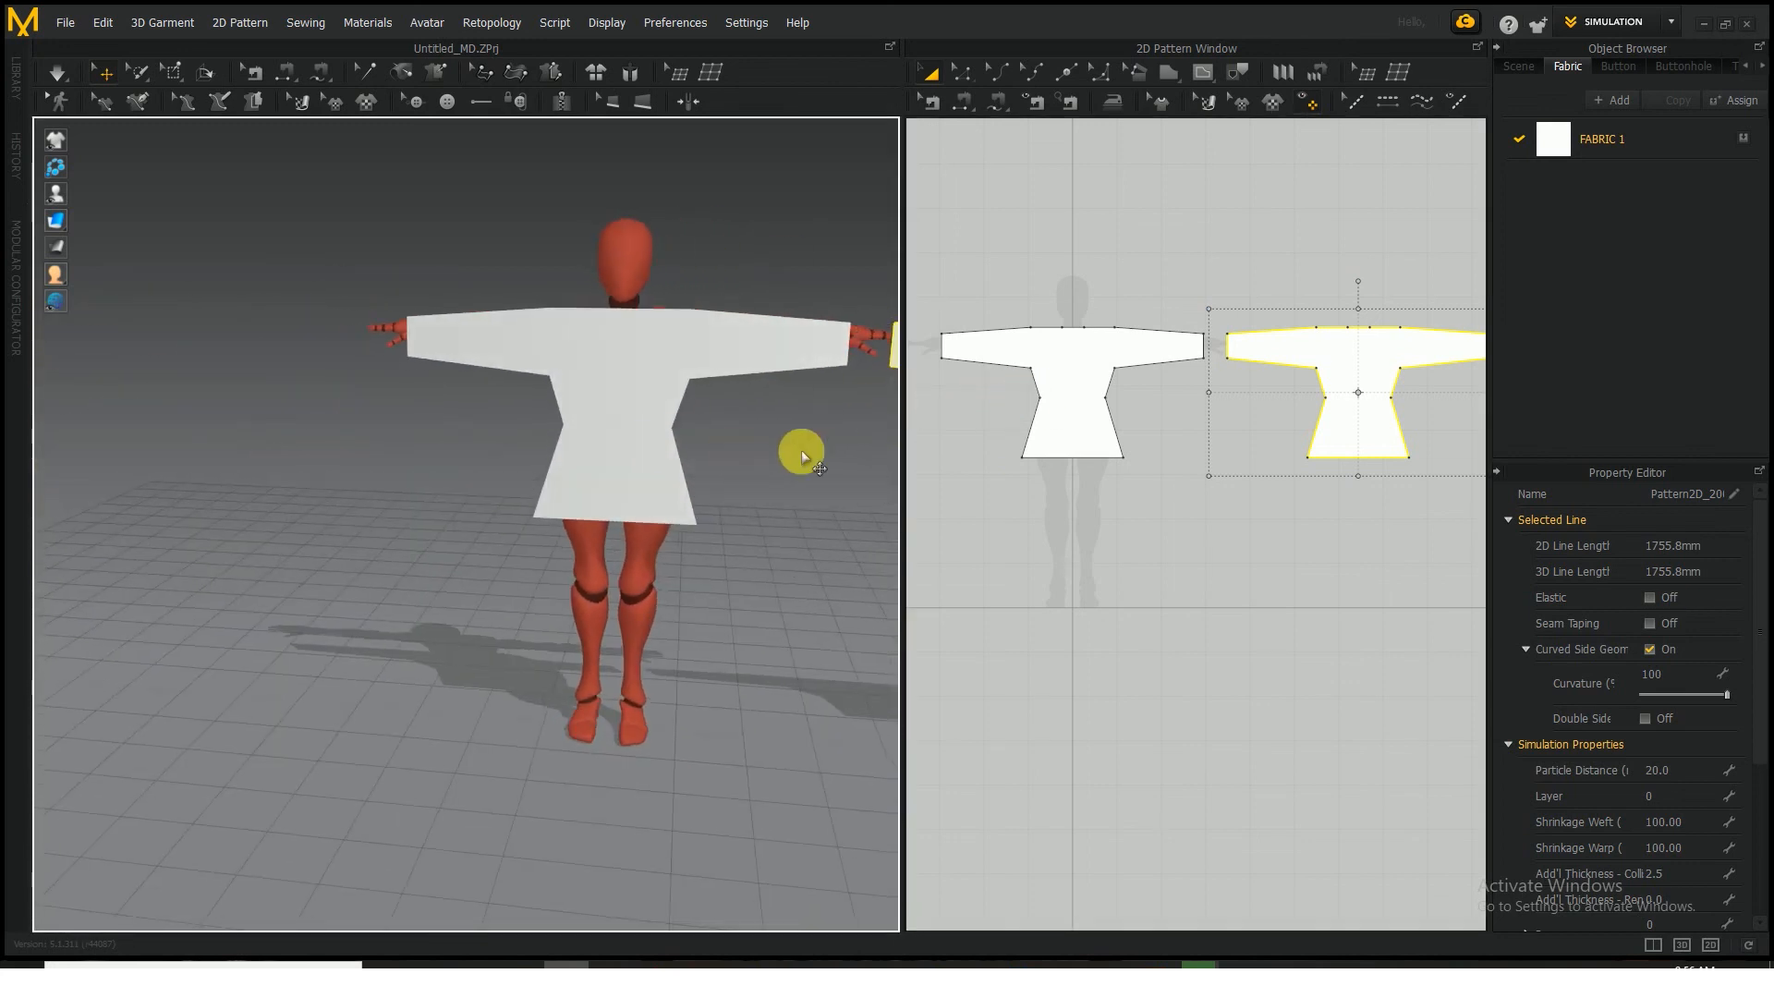
{"action": "middle_click_drag", "start_coordinate": [804, 452], "coordinate": [496, 517]}
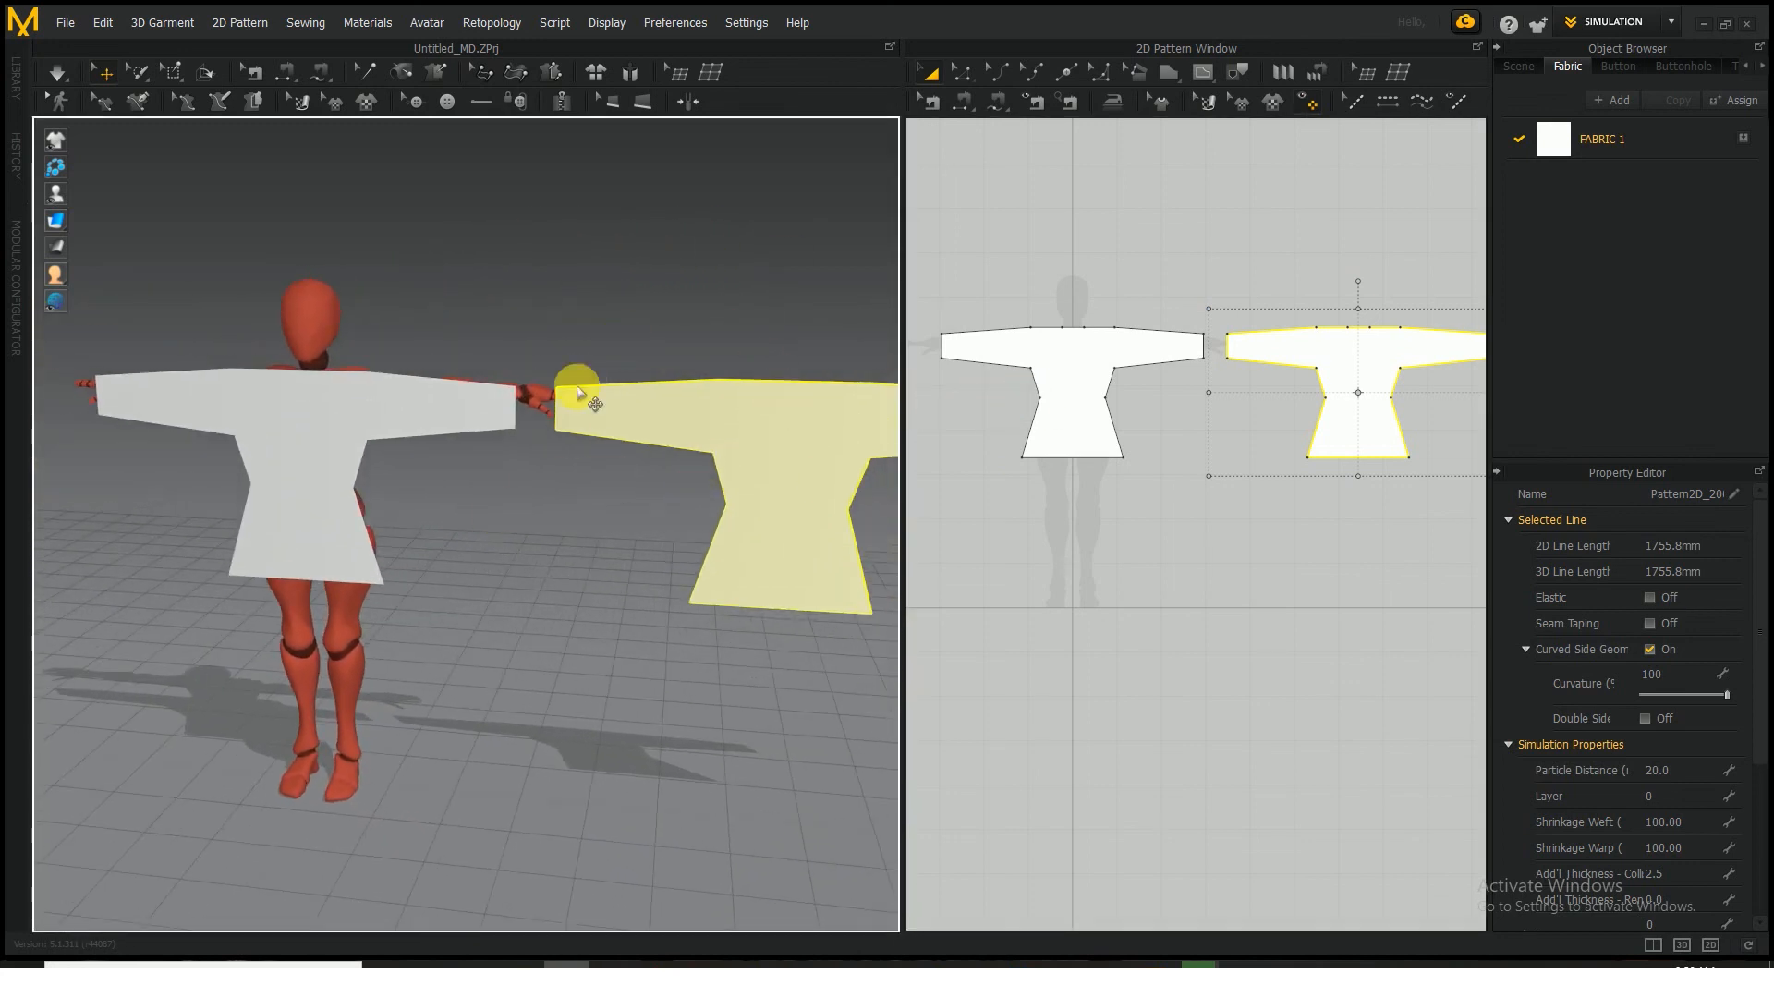
{"action": "right_click", "coordinate": [779, 434]}
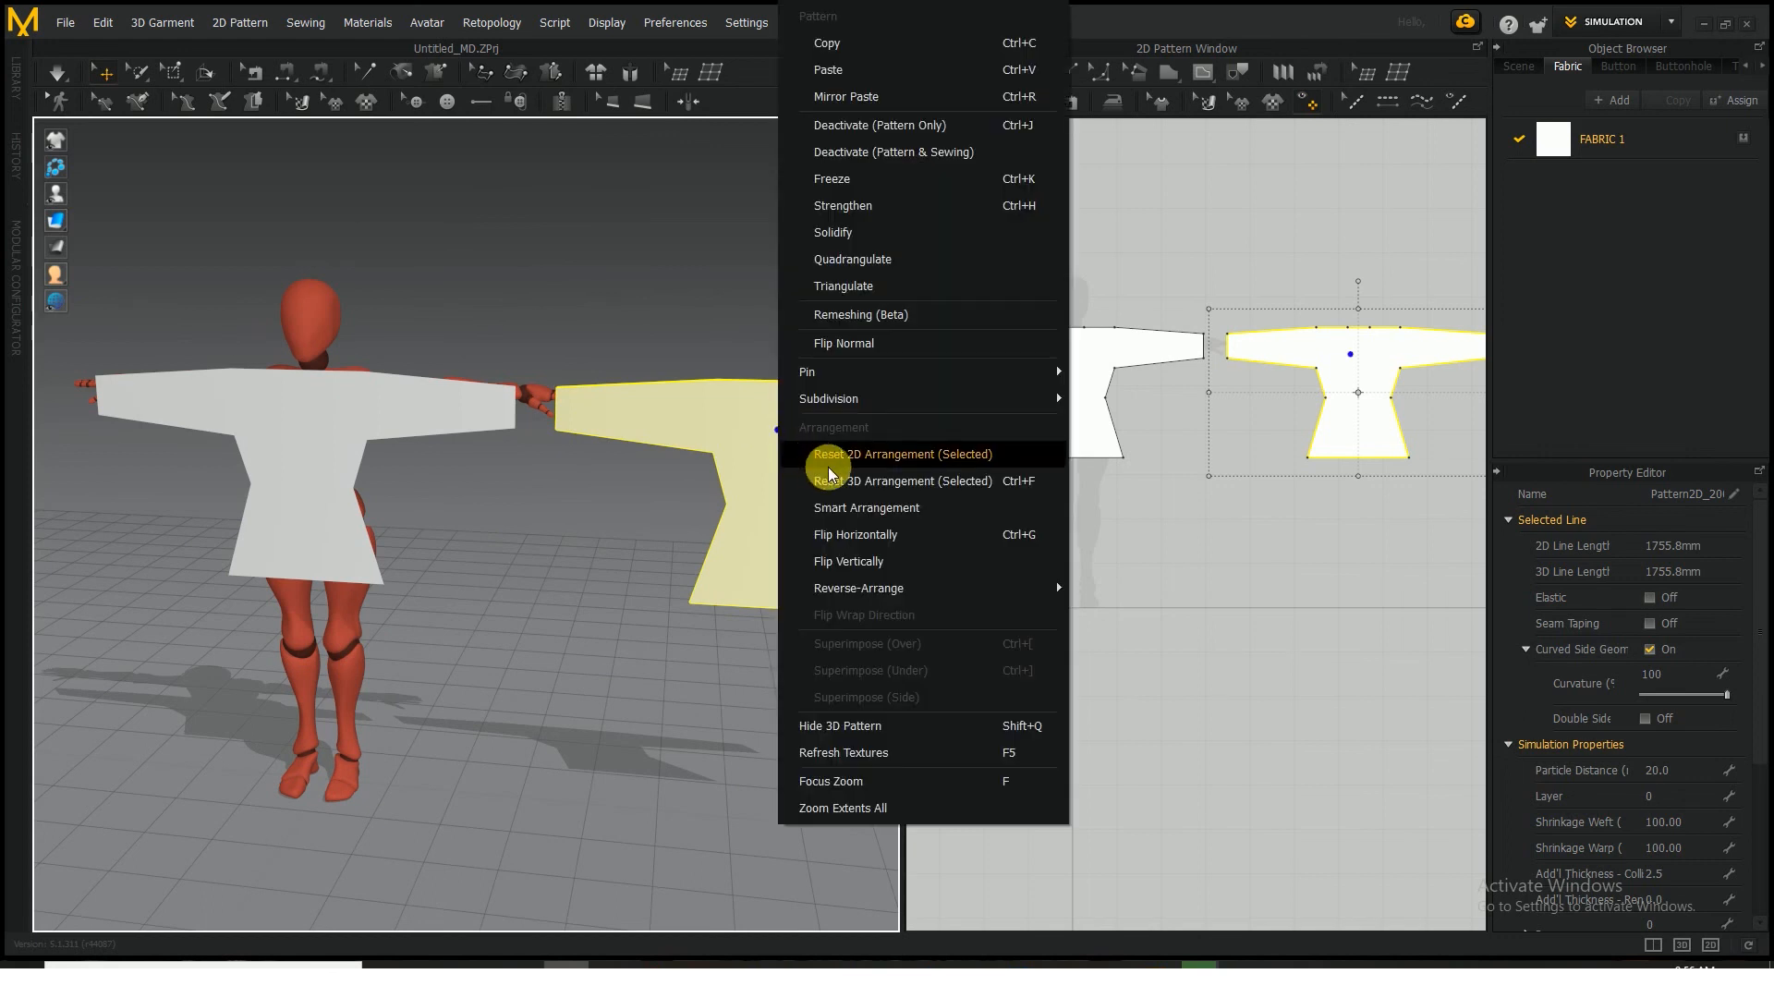